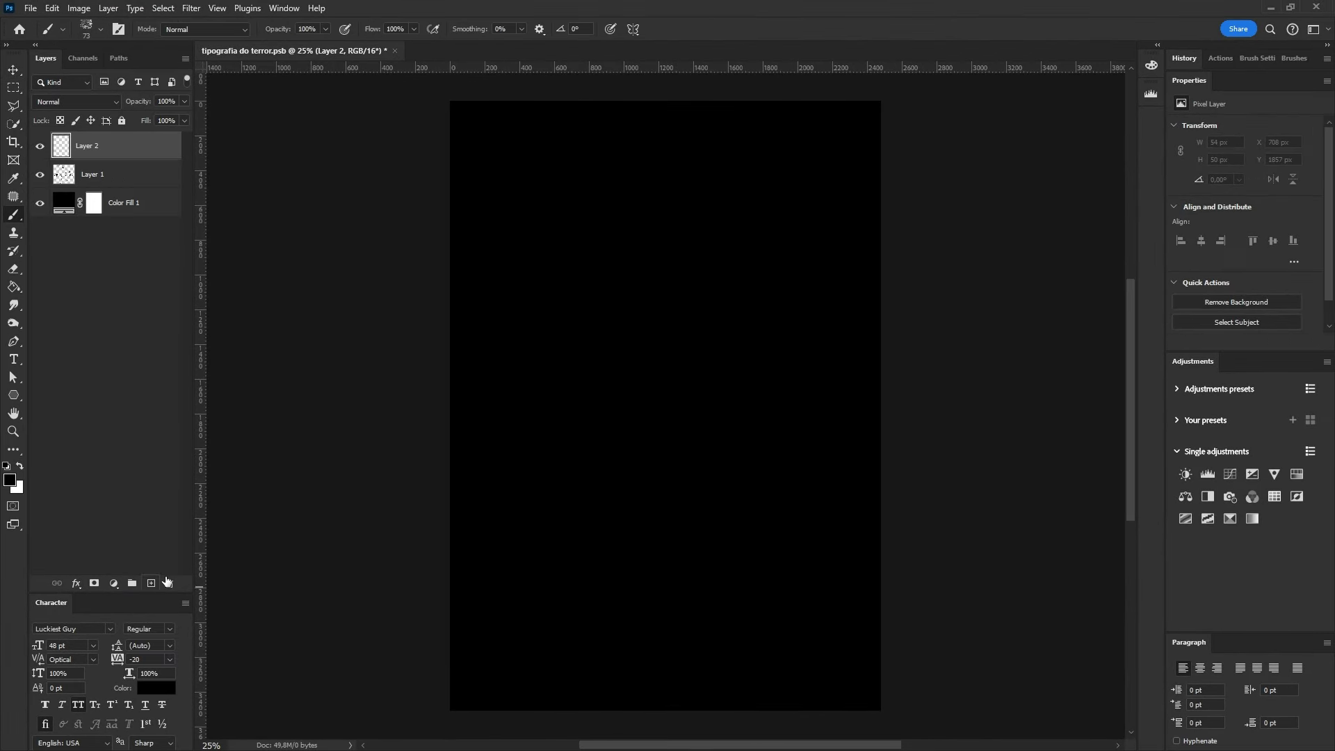
- Bring up the brush size and hardness picker for the 73 px brush on the black poster
right_click(692, 493)
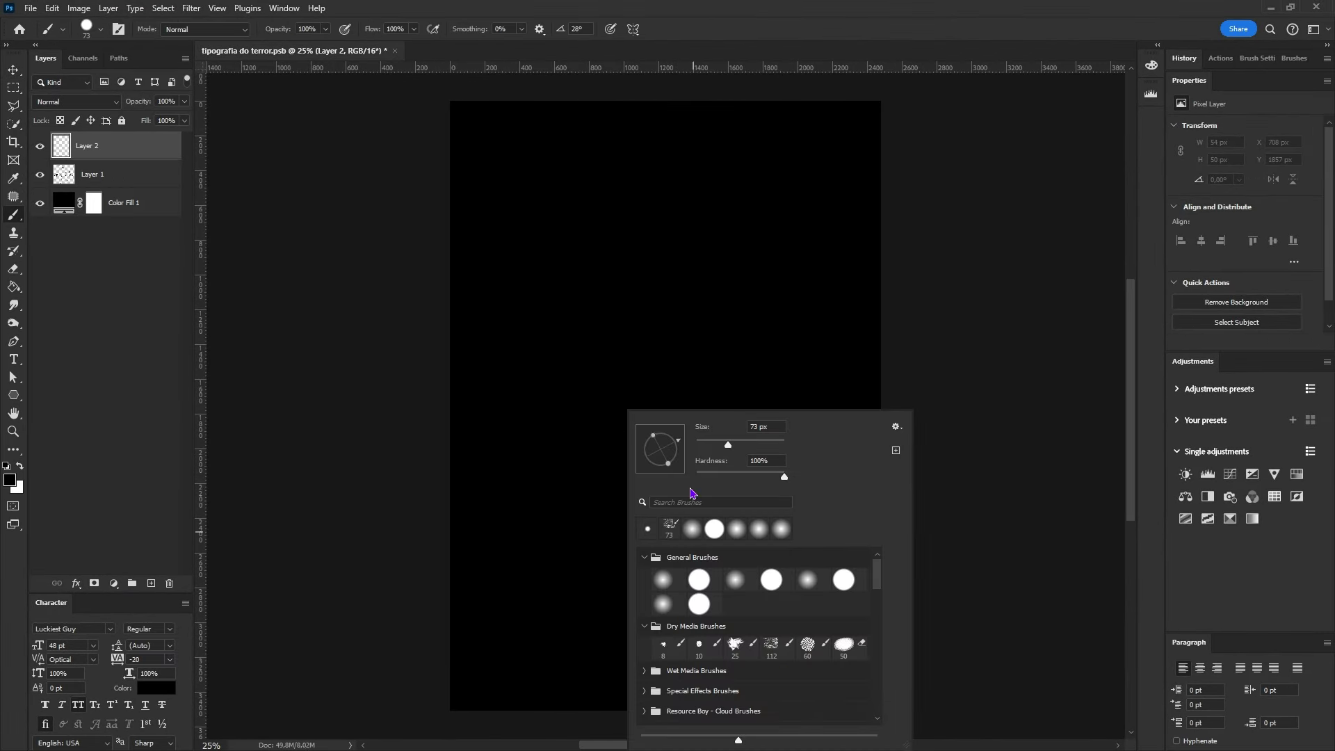
- Add a new sketch layer, paint in white, and confirm placing the IMG_7982 man photo
key(Return)
click(151, 584)
key(x)
drag(658, 397, 646, 405)
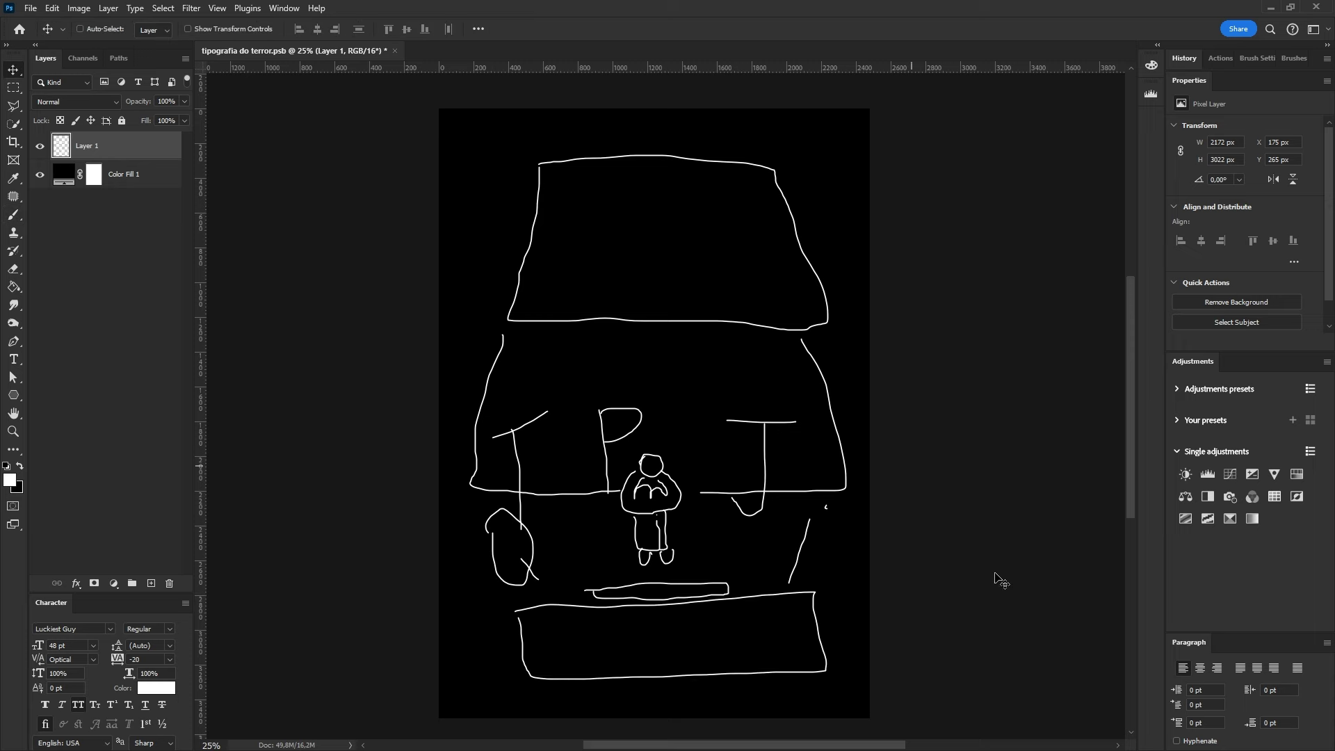
key(Return)
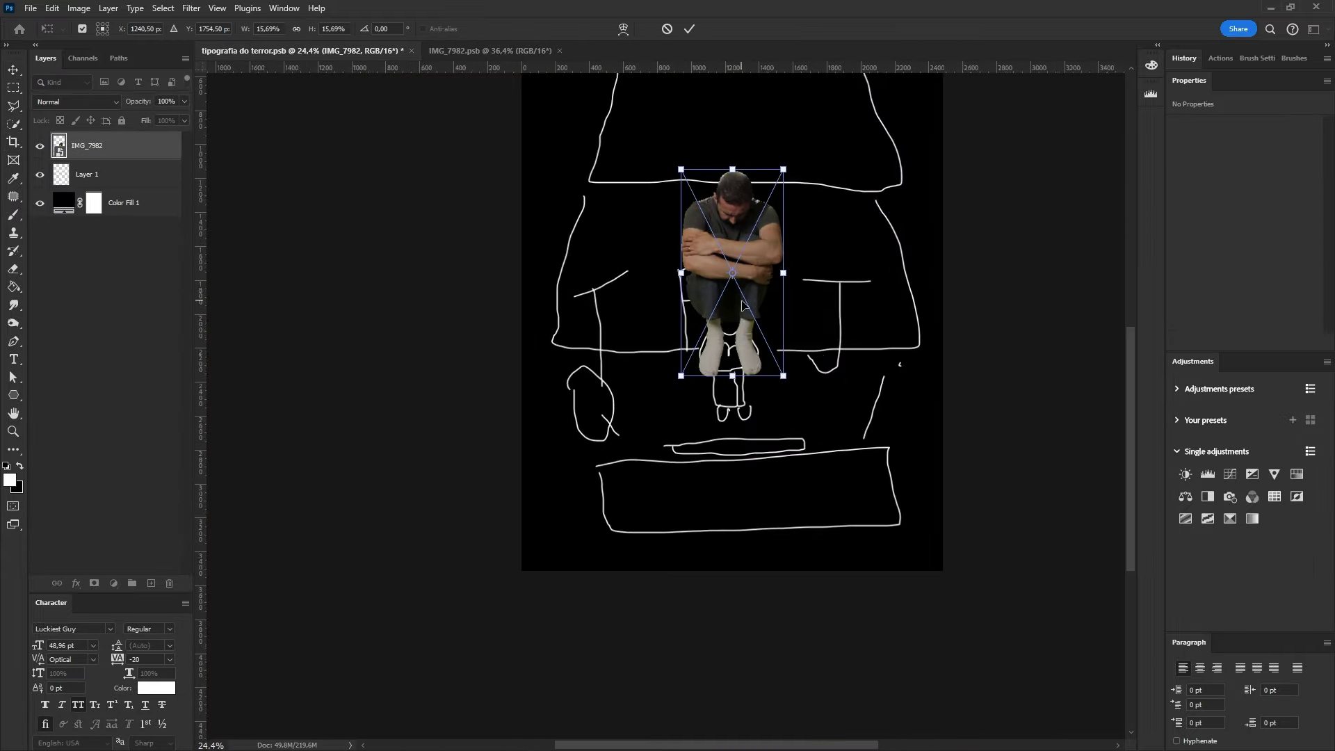
- Move the IMG_7982 photo down onto the sketched crouching figure and confirm its position
drag(743, 362, 730, 482)
key(Return)
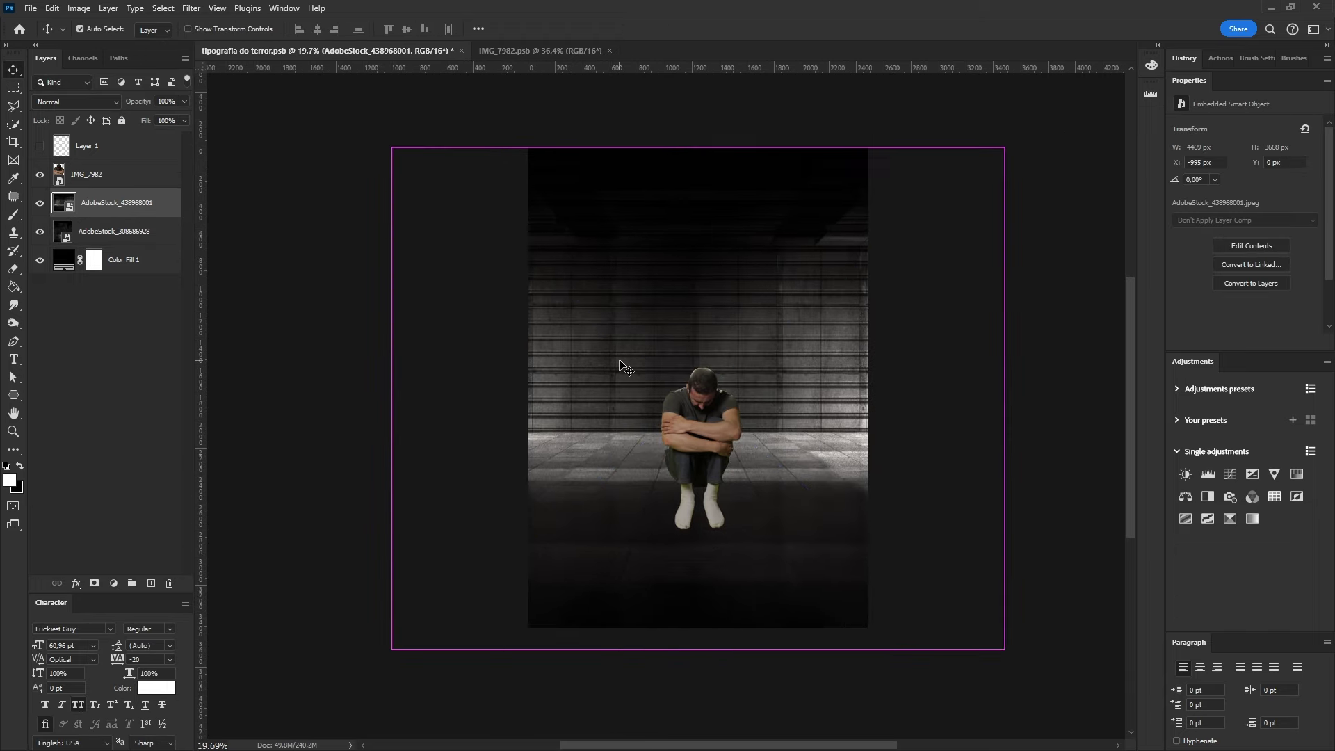
- Free Transform the concrete room backdrop to sit further down the poster
key(ctrl+t)
drag(825, 426, 825, 475)
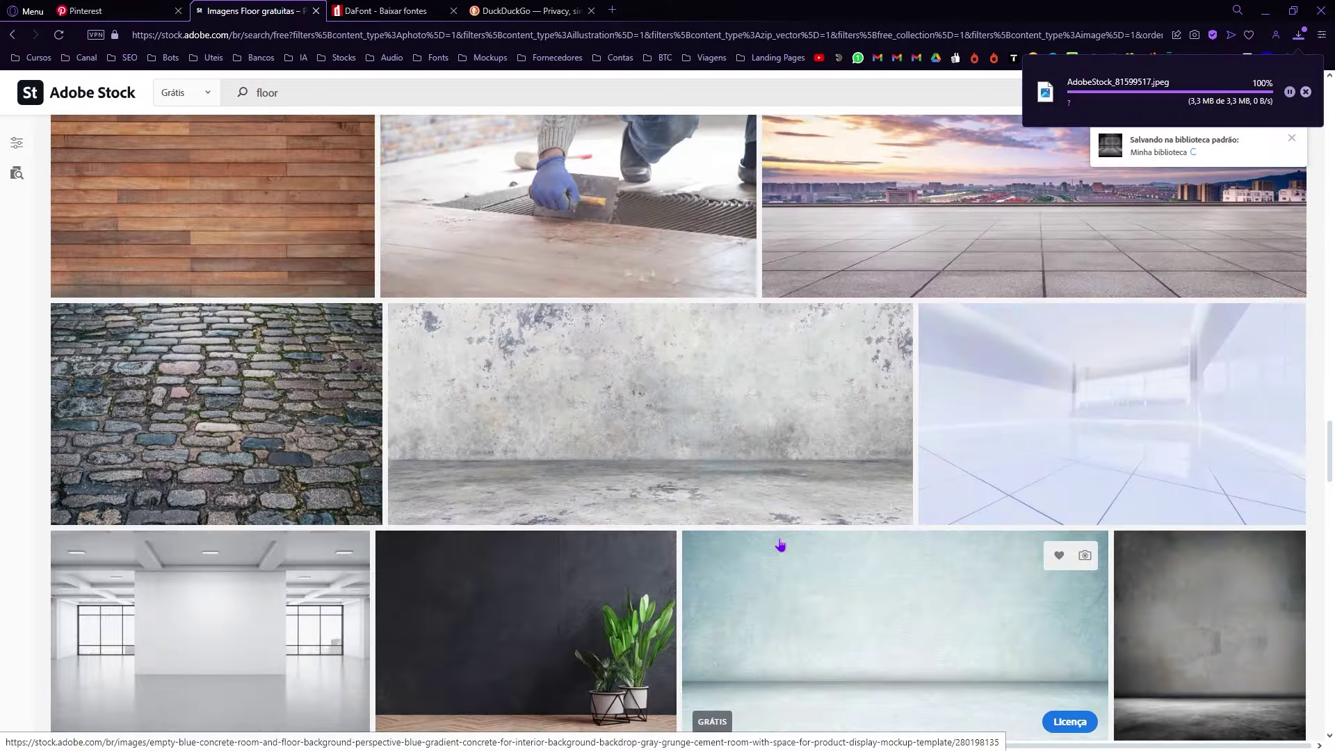
scroll(780, 545, down, 10)
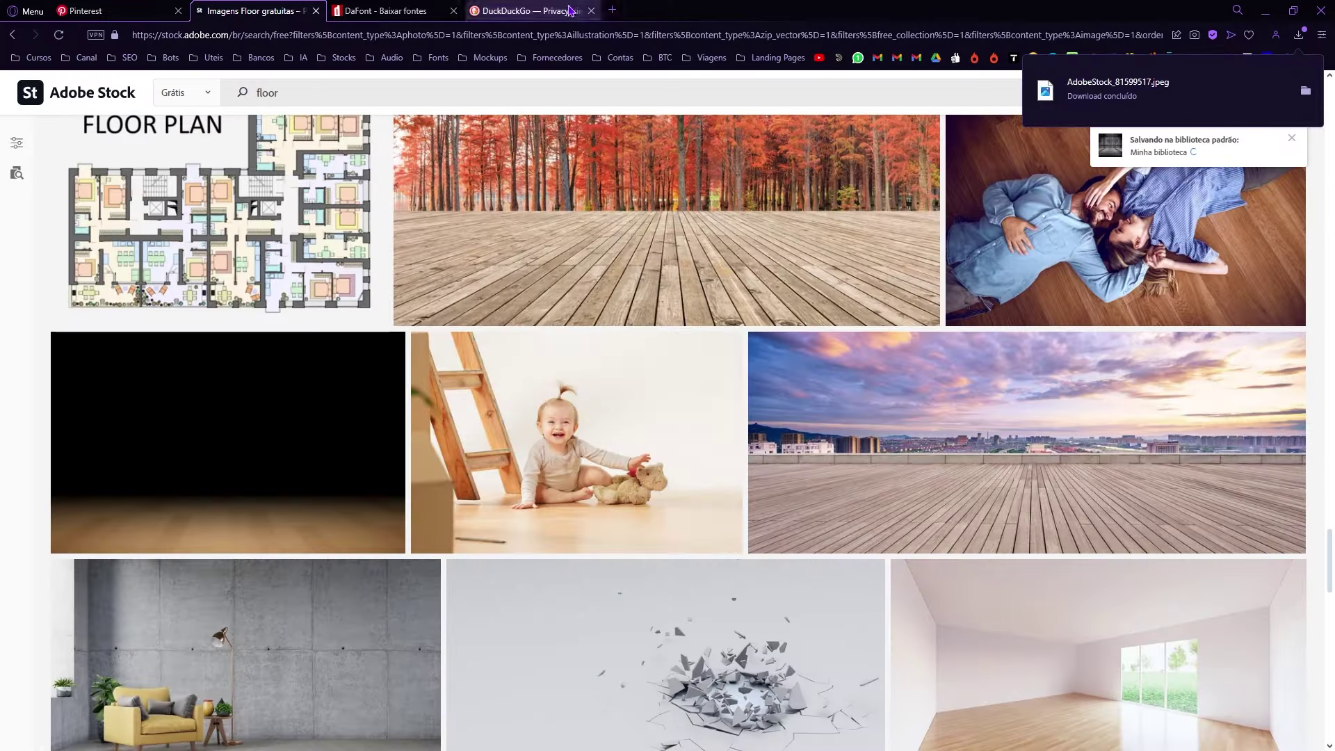
scroll(780, 545, down, 3)
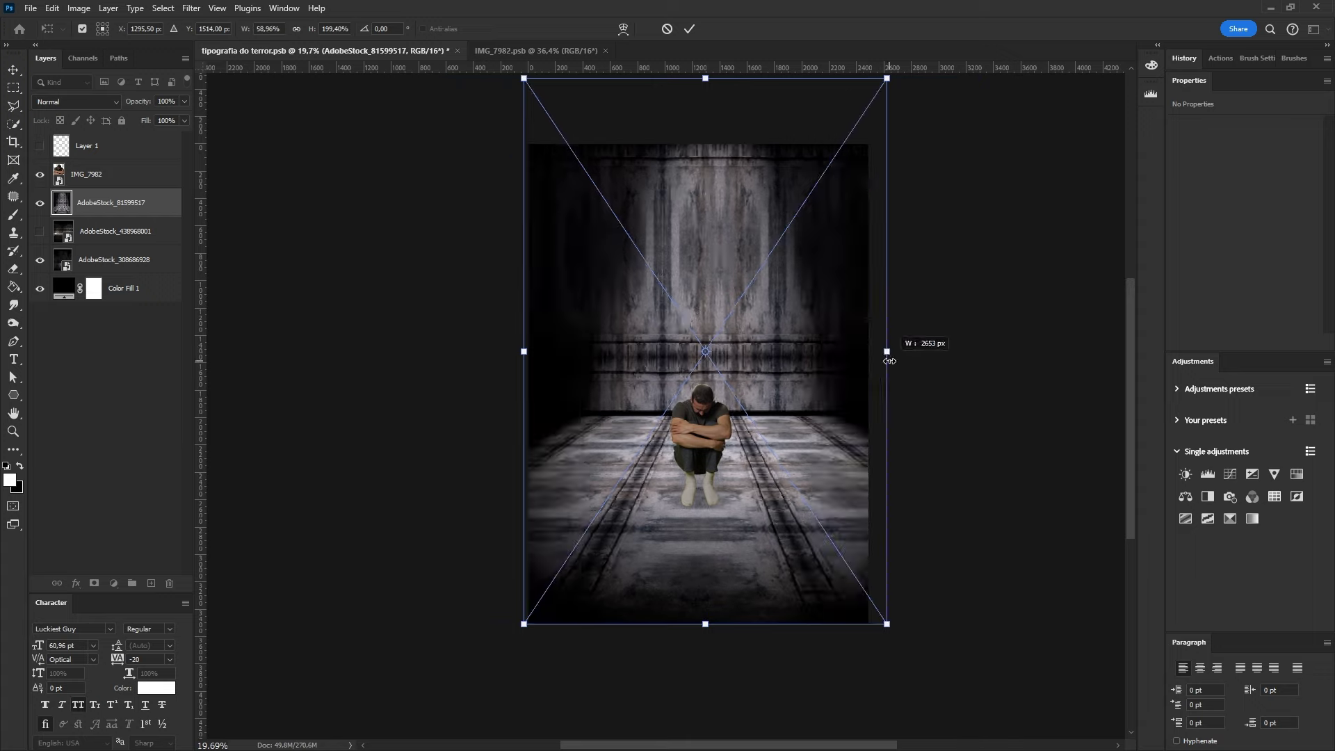
key(Return)
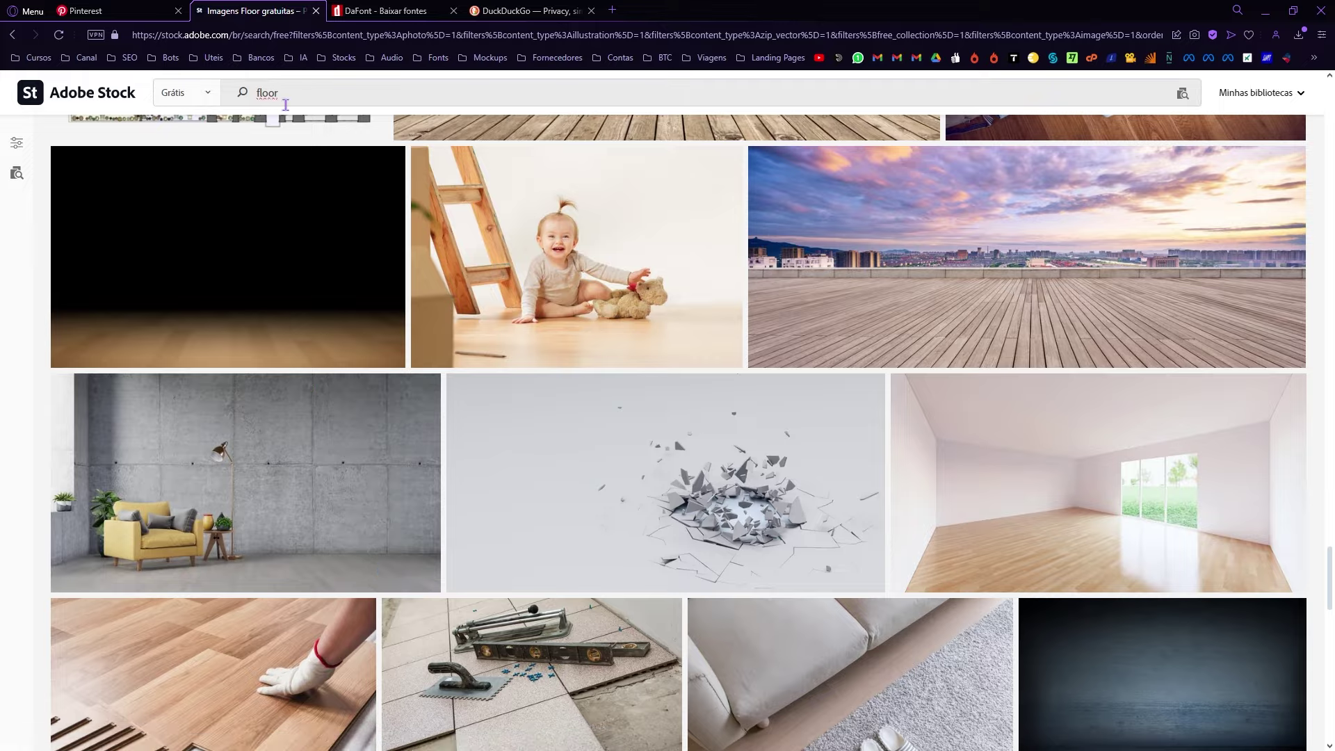
text(checkeed)
- Find a checkered floor image and blend it in at Overlay with 20% opacity
key(Return)
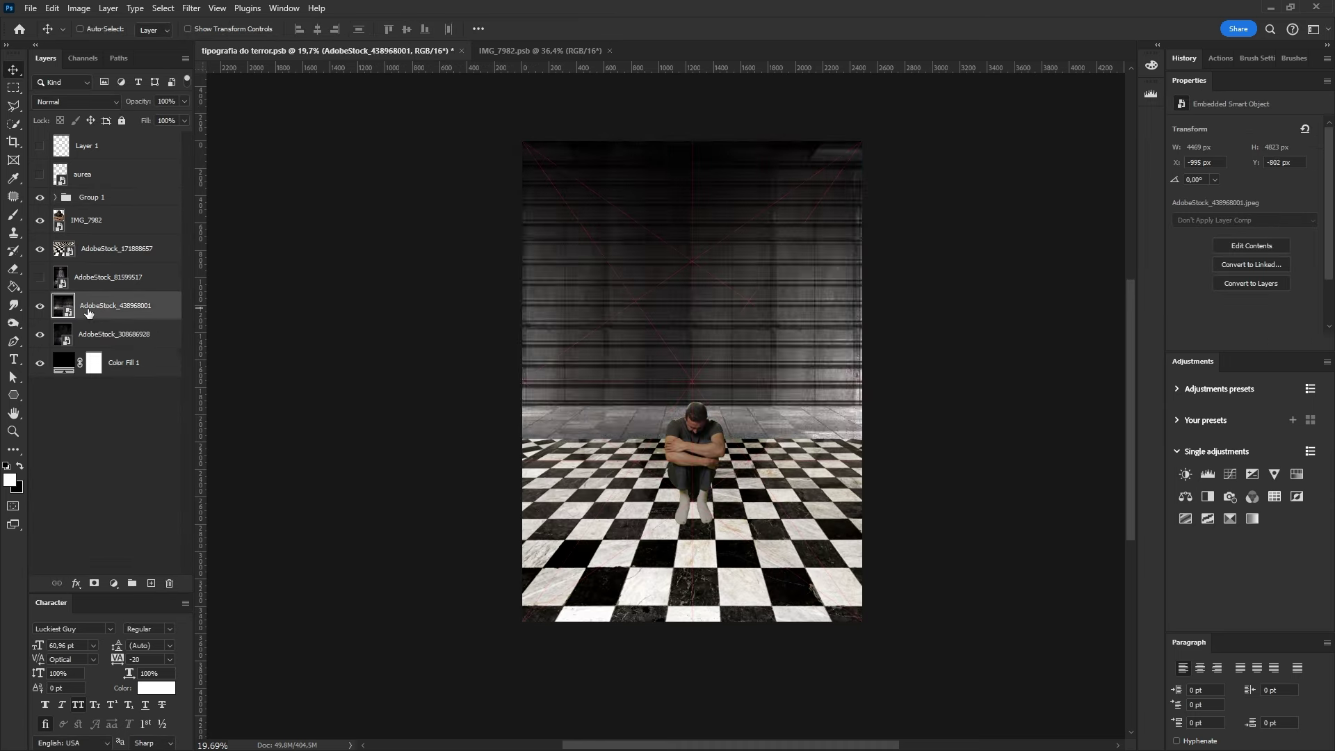
click(78, 257)
click(77, 102)
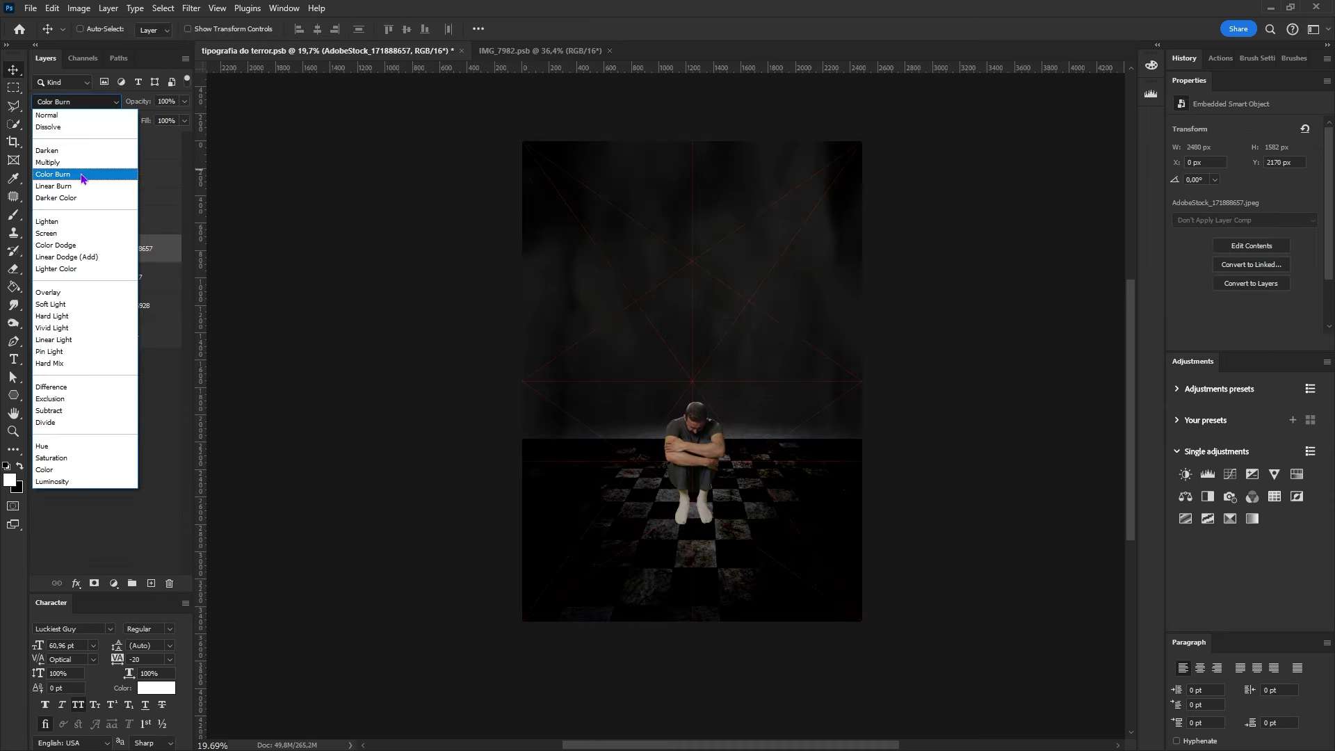
click(78, 289)
key(2)
scroll(676, 554, up, 3)
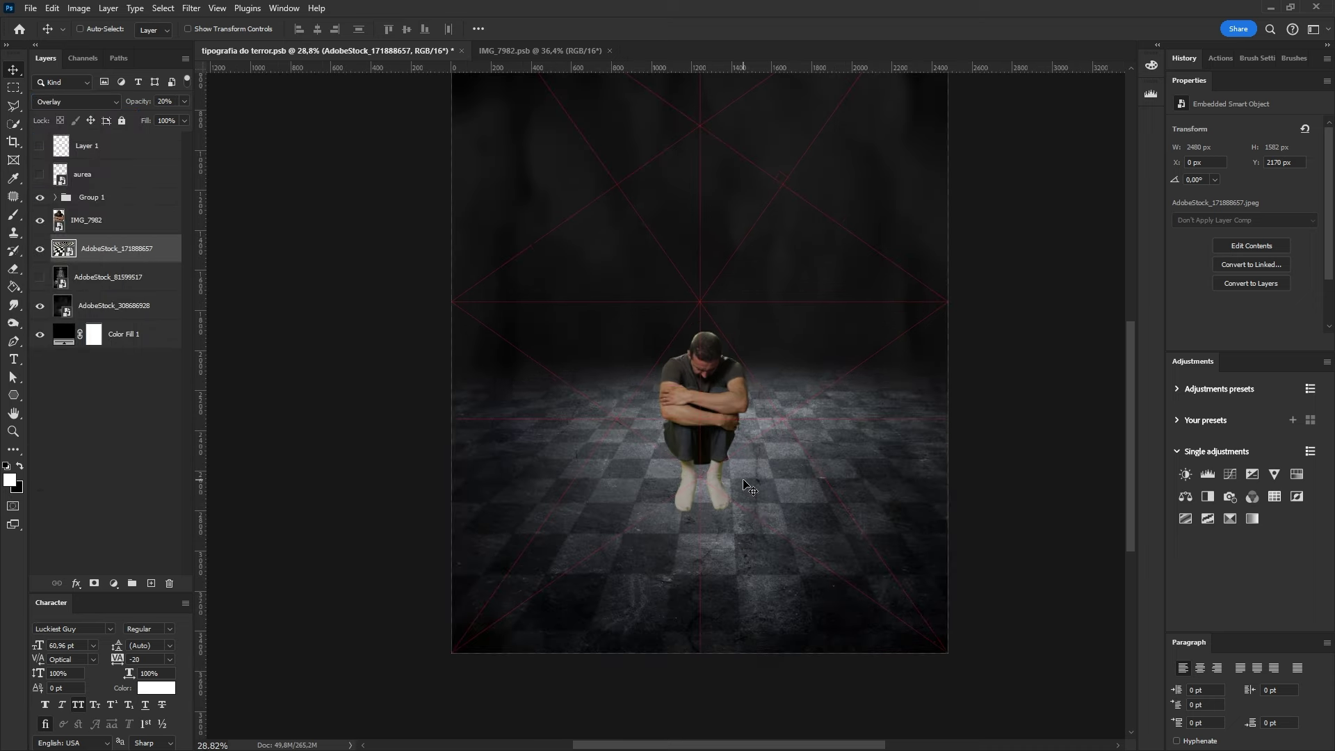
scroll(725, 445, down, 2)
- Type the COMIC SANS text, enlarge it about double and stretch it in perspective
key(t)
click(648, 318)
text(COMIC)
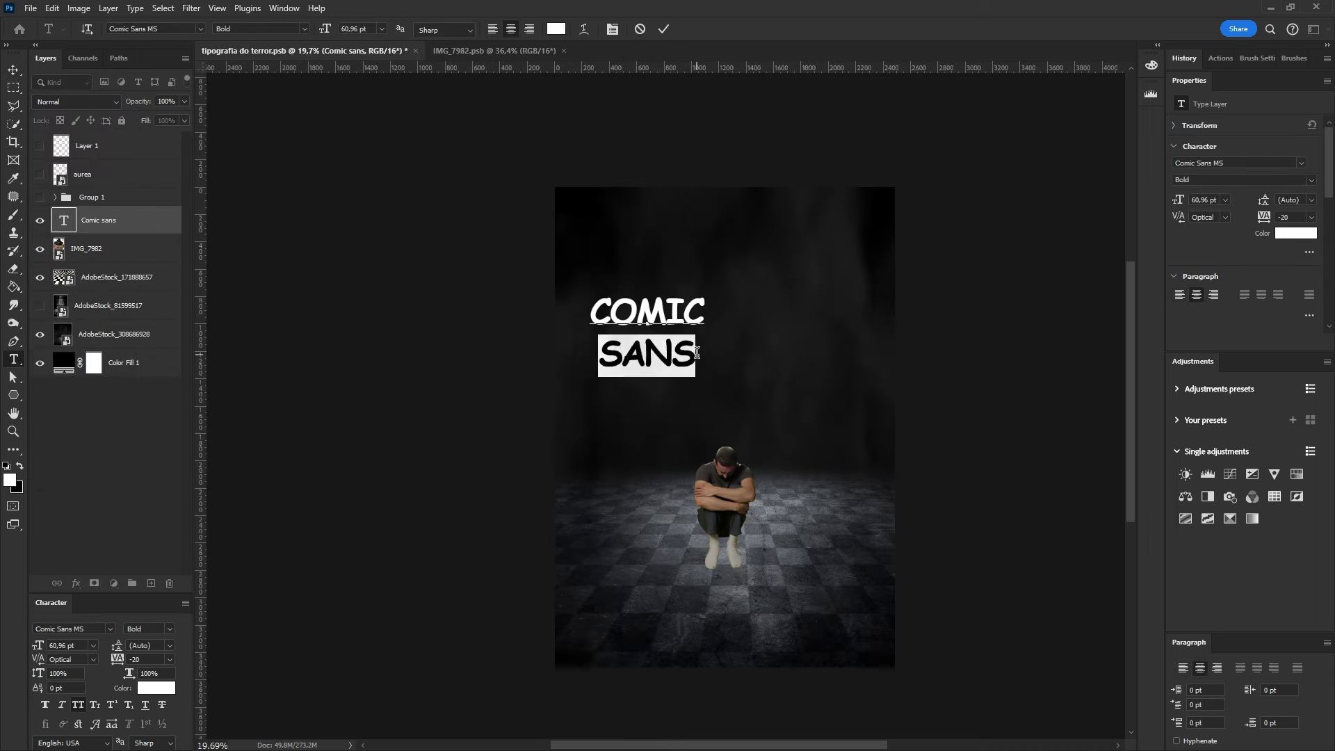
key(Return)
mouse_move(704, 369)
mouse_down()
mouse_move(857, 446)
mouse_move(938, 551)
mouse_up()
drag(871, 282, 926, 222)
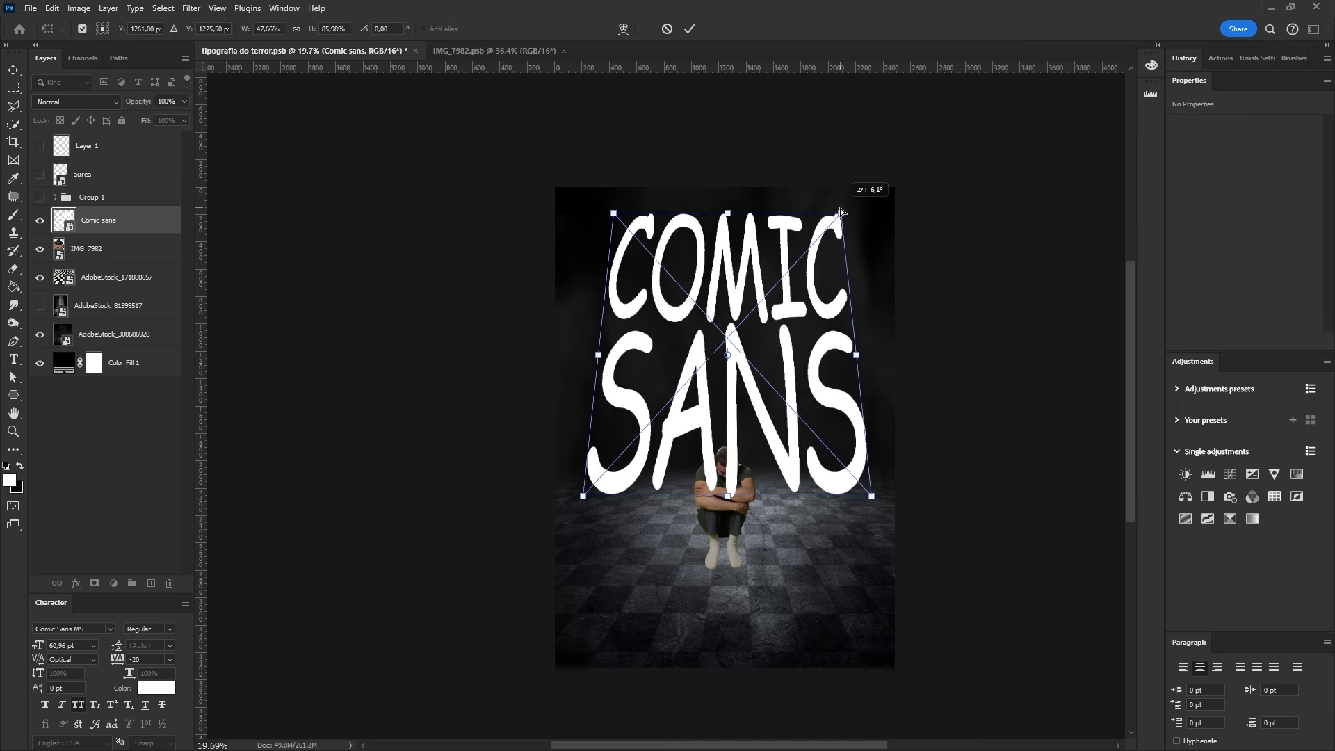
key(Return)
- Send the COMIC SANS text behind the man at 10% opacity, widening its top
key(ctrl+bracketleft)
key(1)
key(ctrl+t)
drag(926, 212, 935, 216)
key(Return)
drag(760, 470, 790, 416)
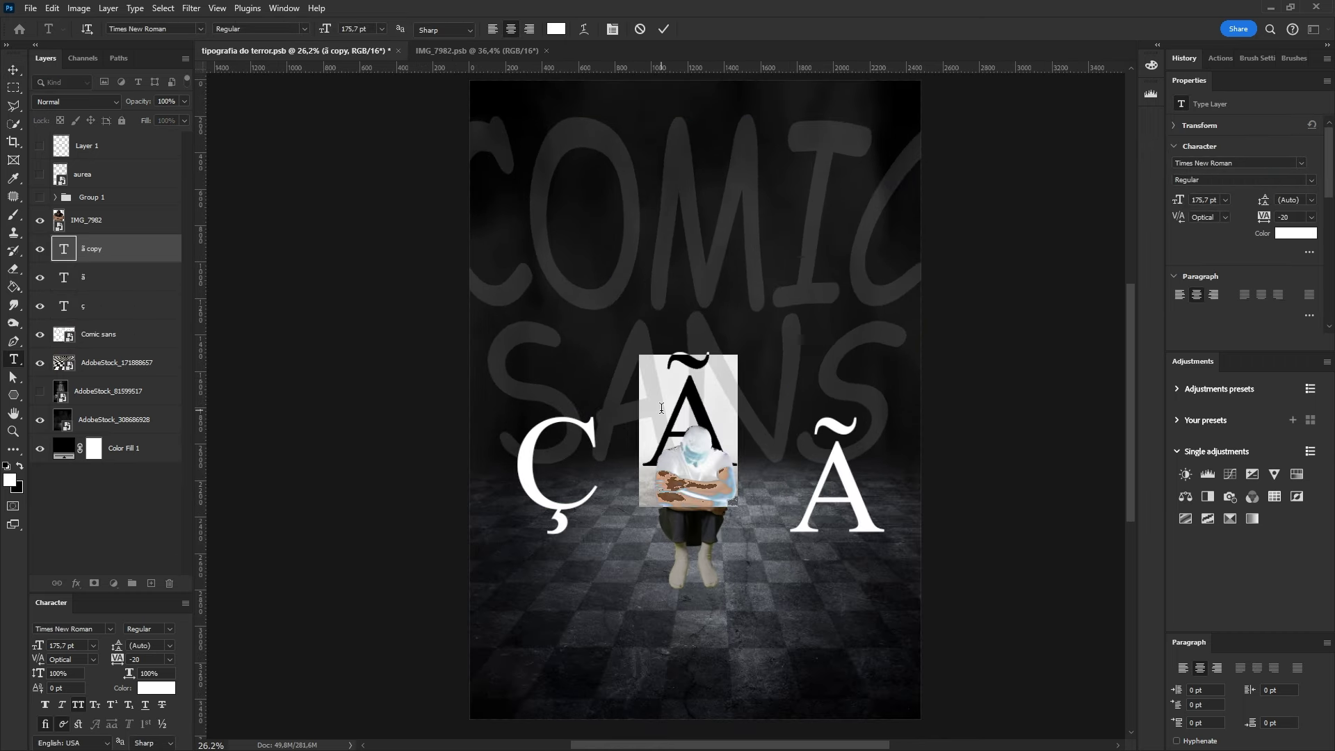
- Change the second accented letter to Í and pick the Another Danger Slanted font
double_click(788, 410)
text(Í)
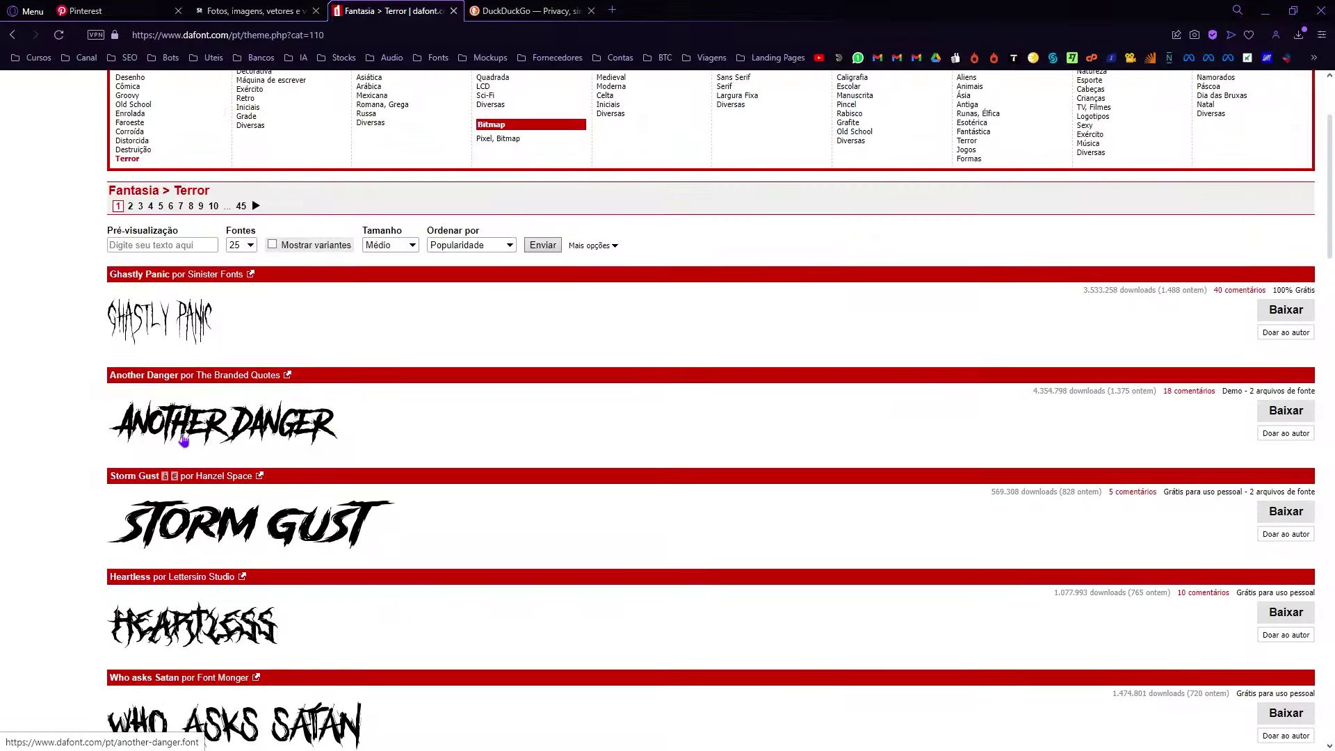
scroll(424, 444, down, 10)
scroll(414, 500, down, 10)
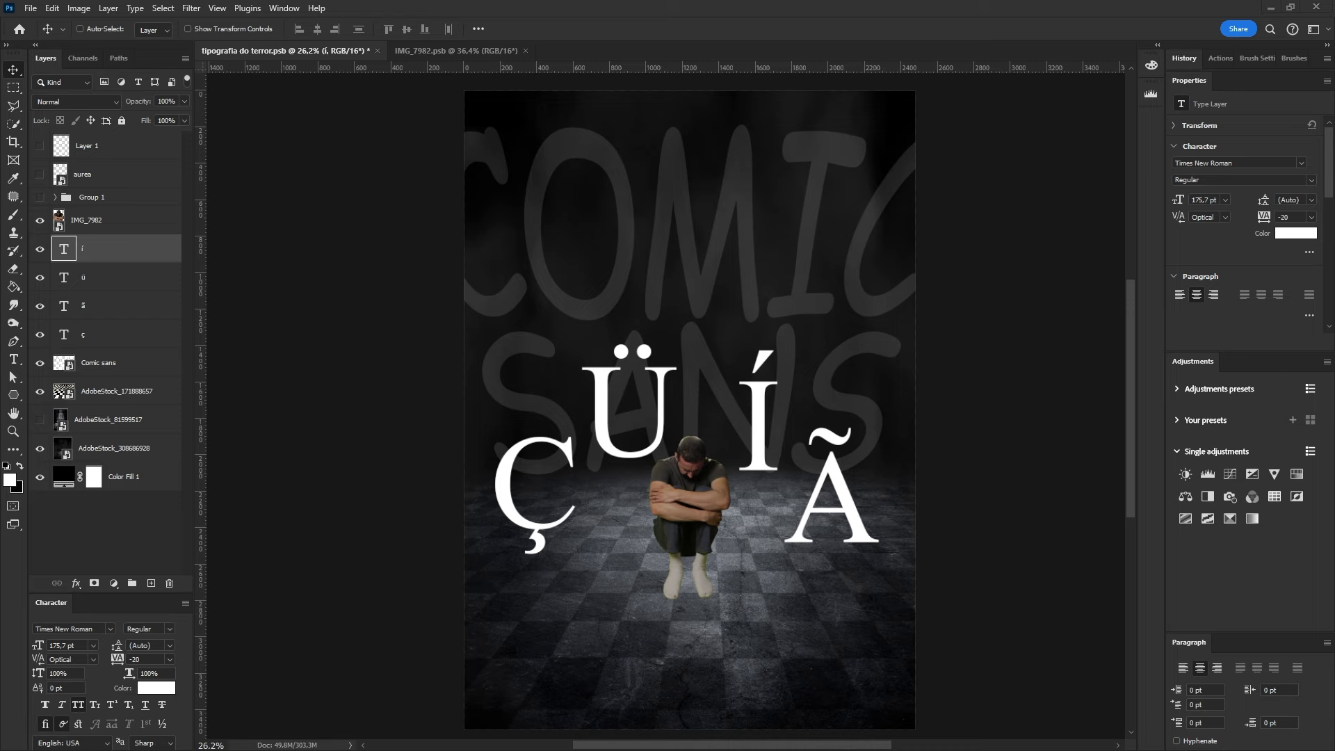
click(551, 360)
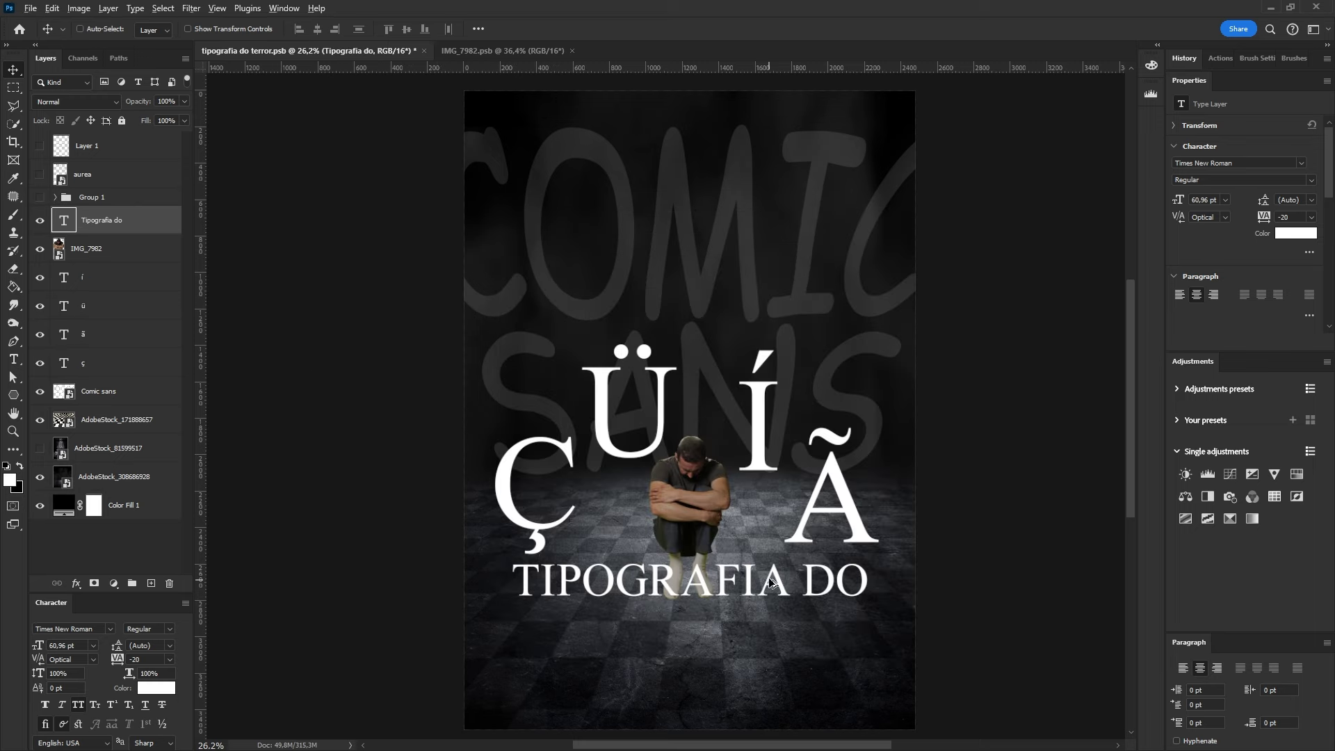
- Rewrite the duplicated line as TIPOGRAFIA DO and enlarge the TERROR title at the top
drag(770, 583, 757, 632)
double_click(757, 633)
click(691, 617)
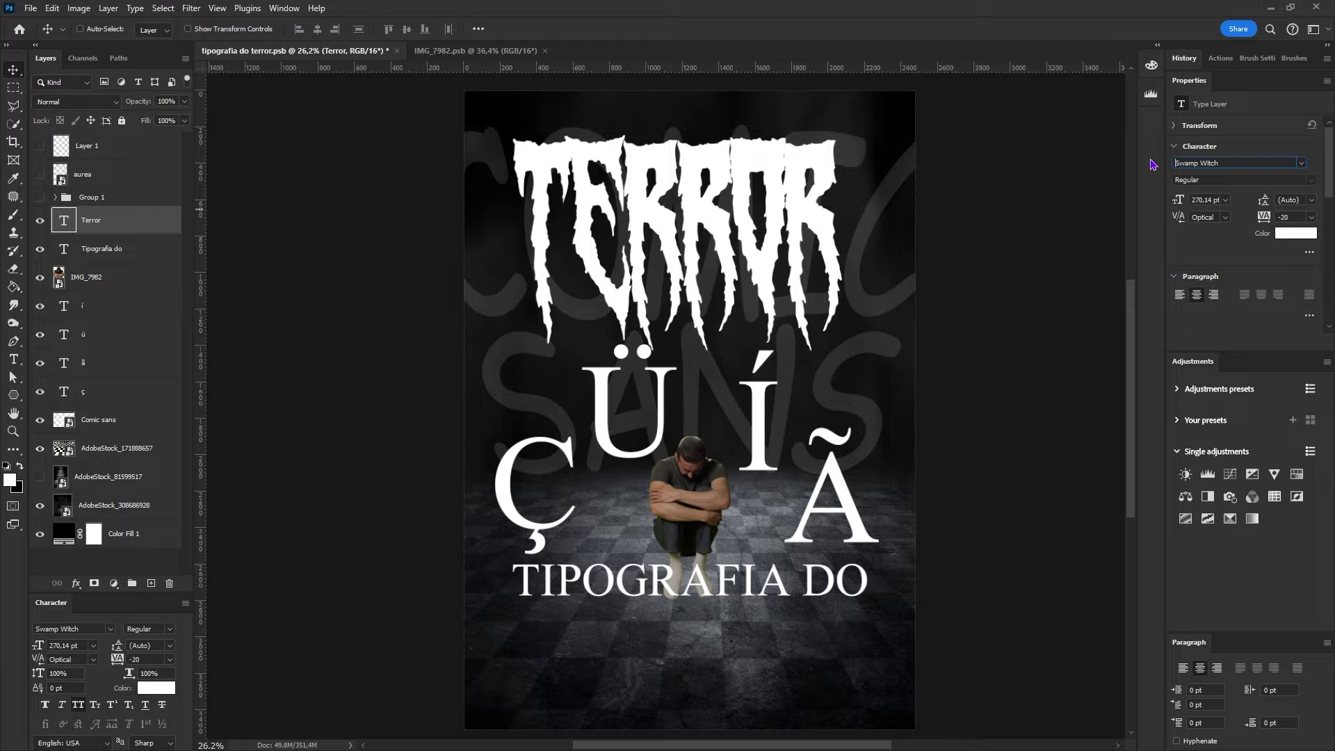
key(ctrl+t)
drag(1067, 424, 862, 309)
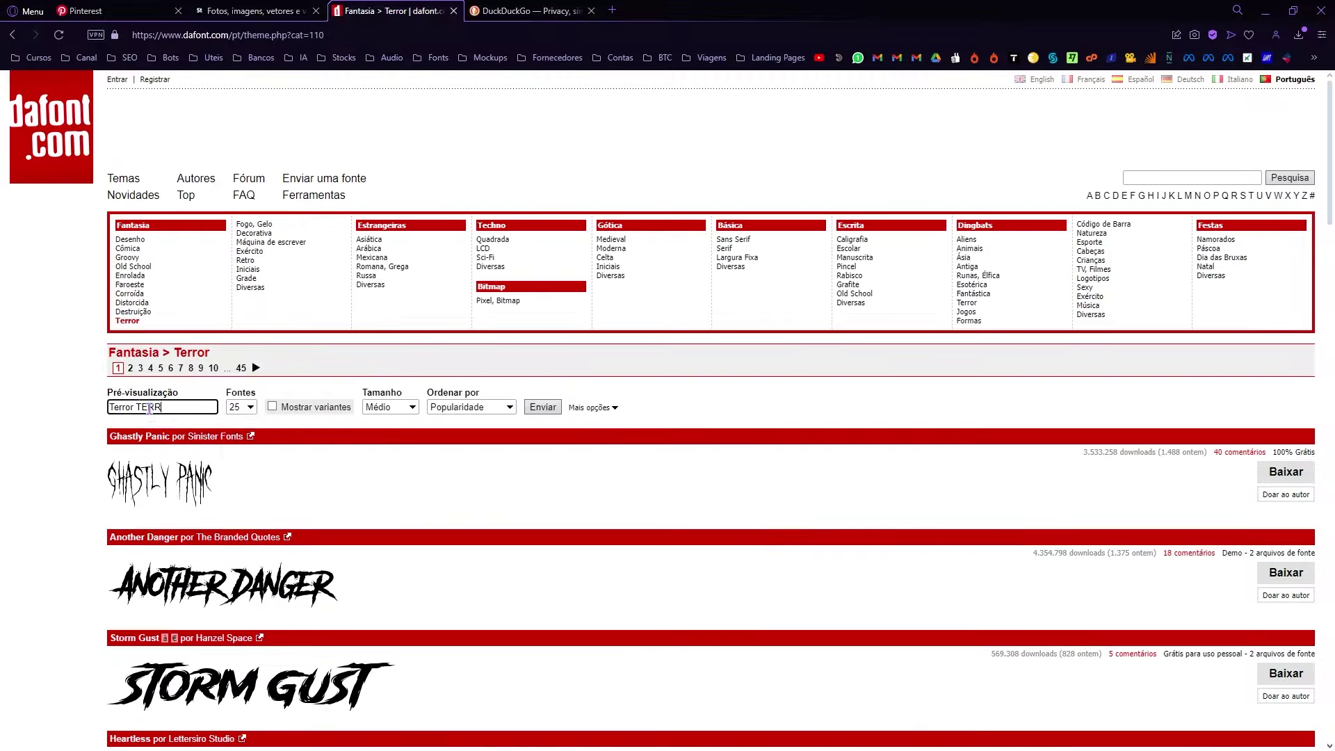
- Preview DaFont's Terror fonts with the word TERROR and scroll through the list
text(OR)
click(542, 407)
scroll(812, 381, down, 10)
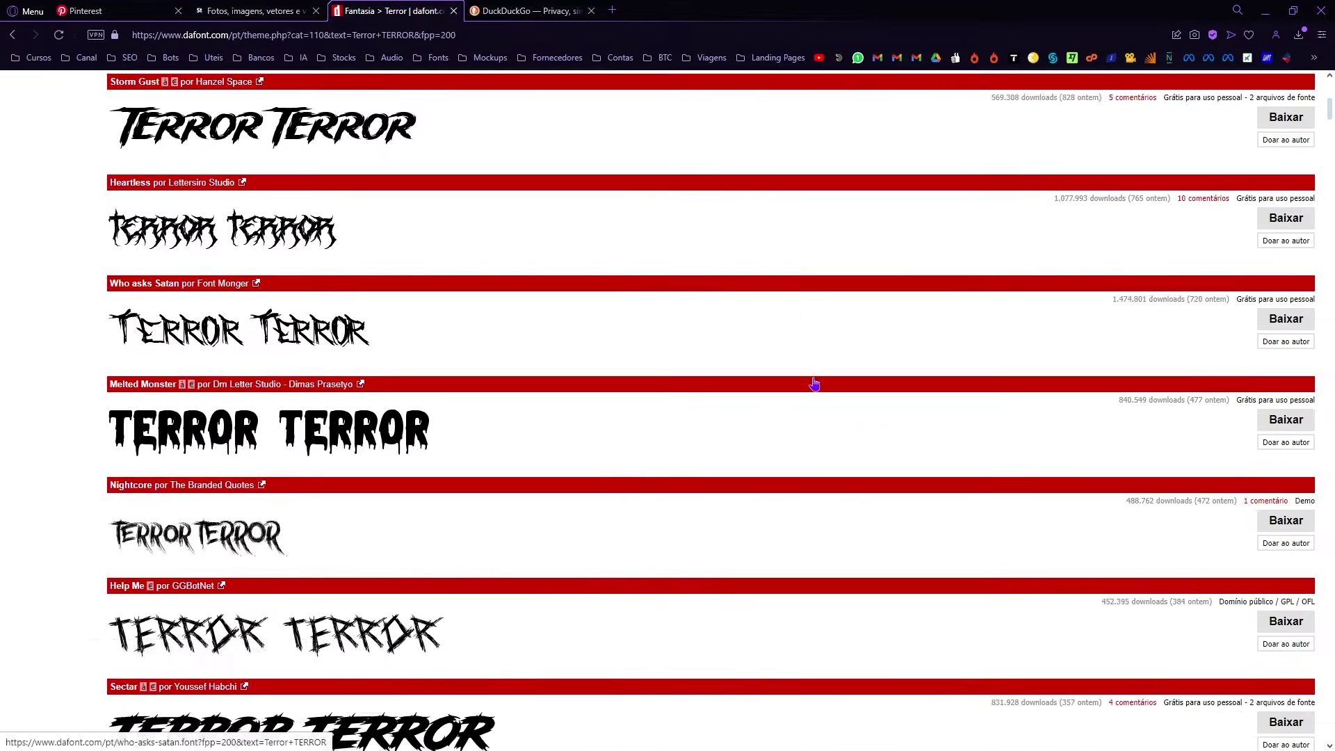
scroll(818, 456, down, 10)
scroll(832, 474, down, 10)
scroll(828, 487, down, 5)
scroll(1043, 390, down, 5)
scroll(1302, 289, down, 5)
scroll(1330, 304, down, 3)
scroll(1330, 304, down, 5)
scroll(1285, 425, down, 5)
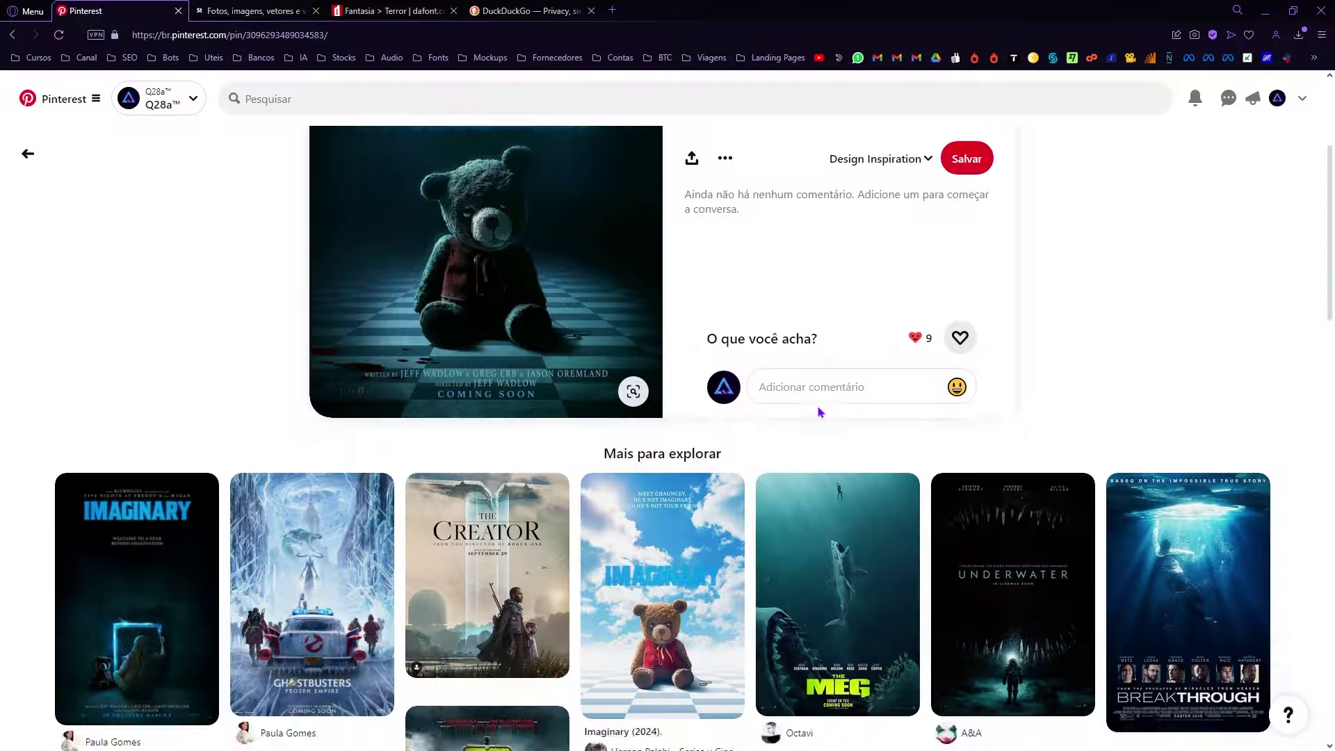
scroll(673, 518, down, 1)
scroll(672, 518, down, 6)
scroll(672, 518, down, 3)
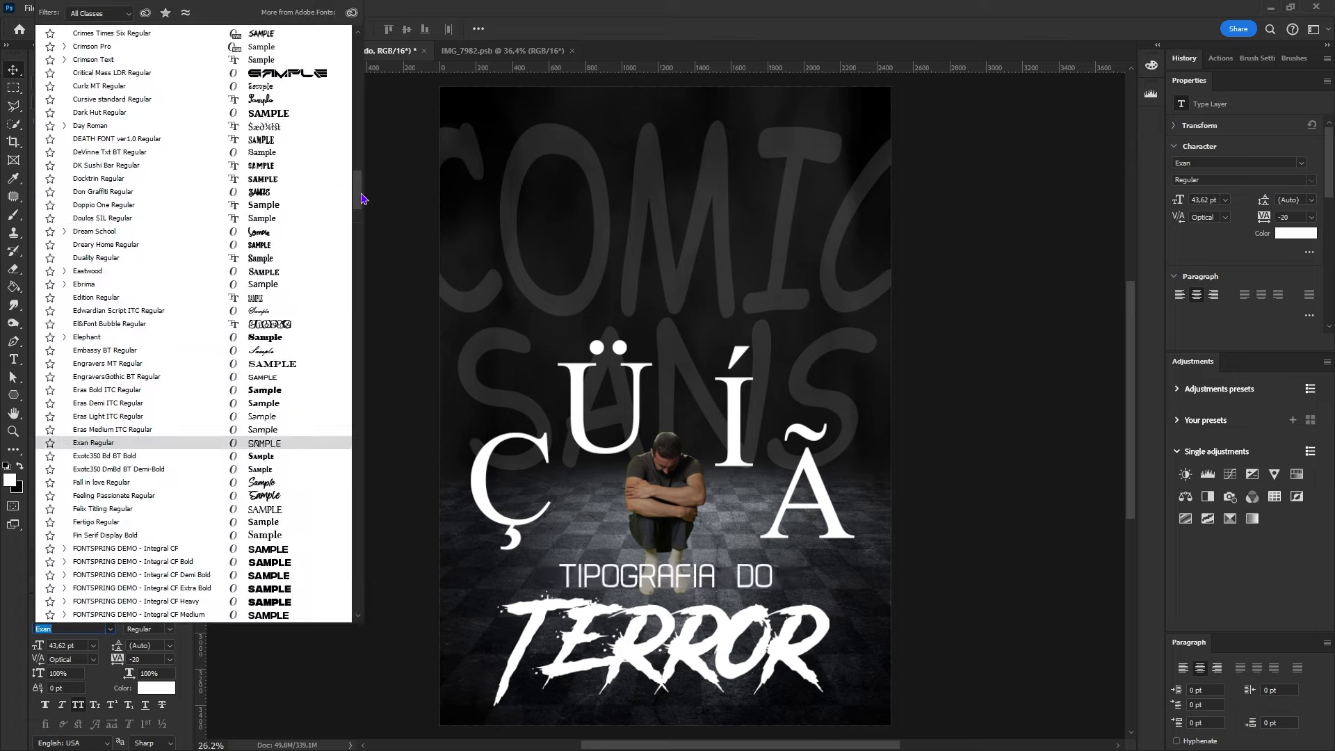
drag(358, 205, 360, 67)
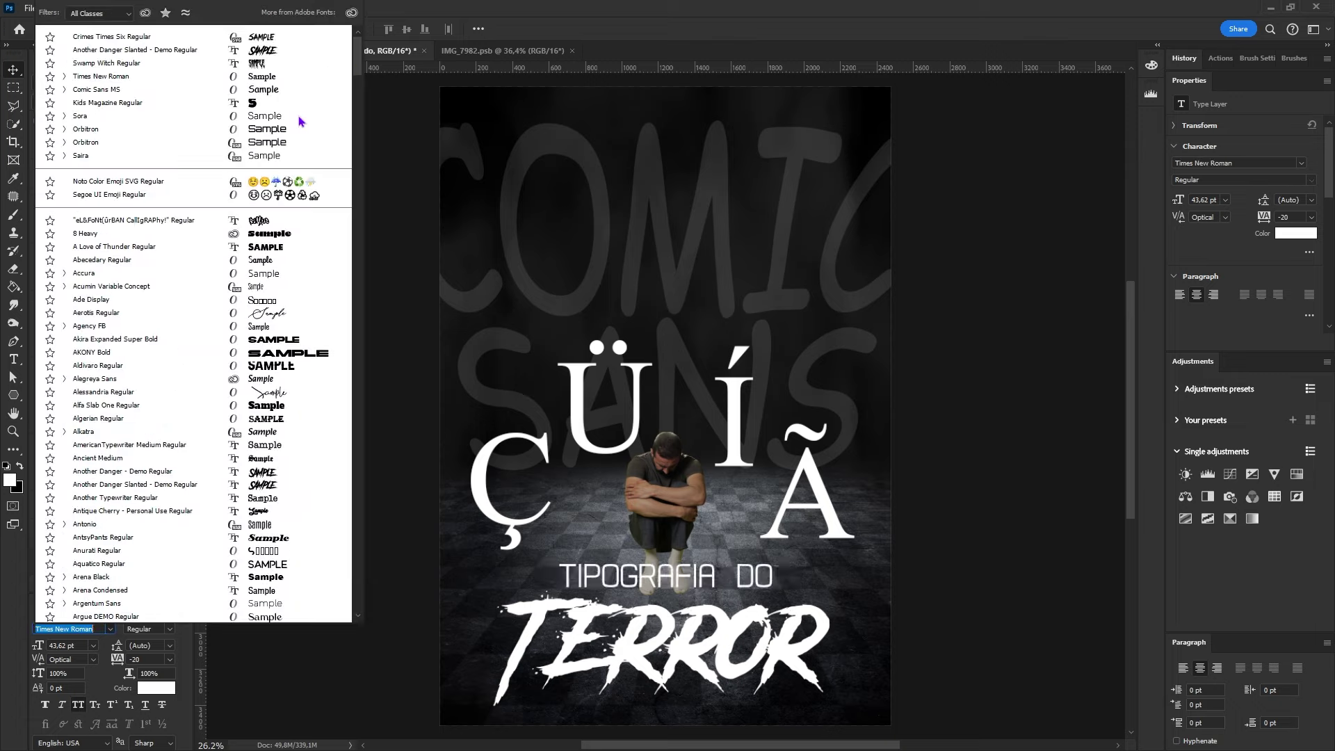
- Give the subtitle a typewriter font without all caps, then resize and raise the title block to about 82%
click(282, 453)
click(79, 706)
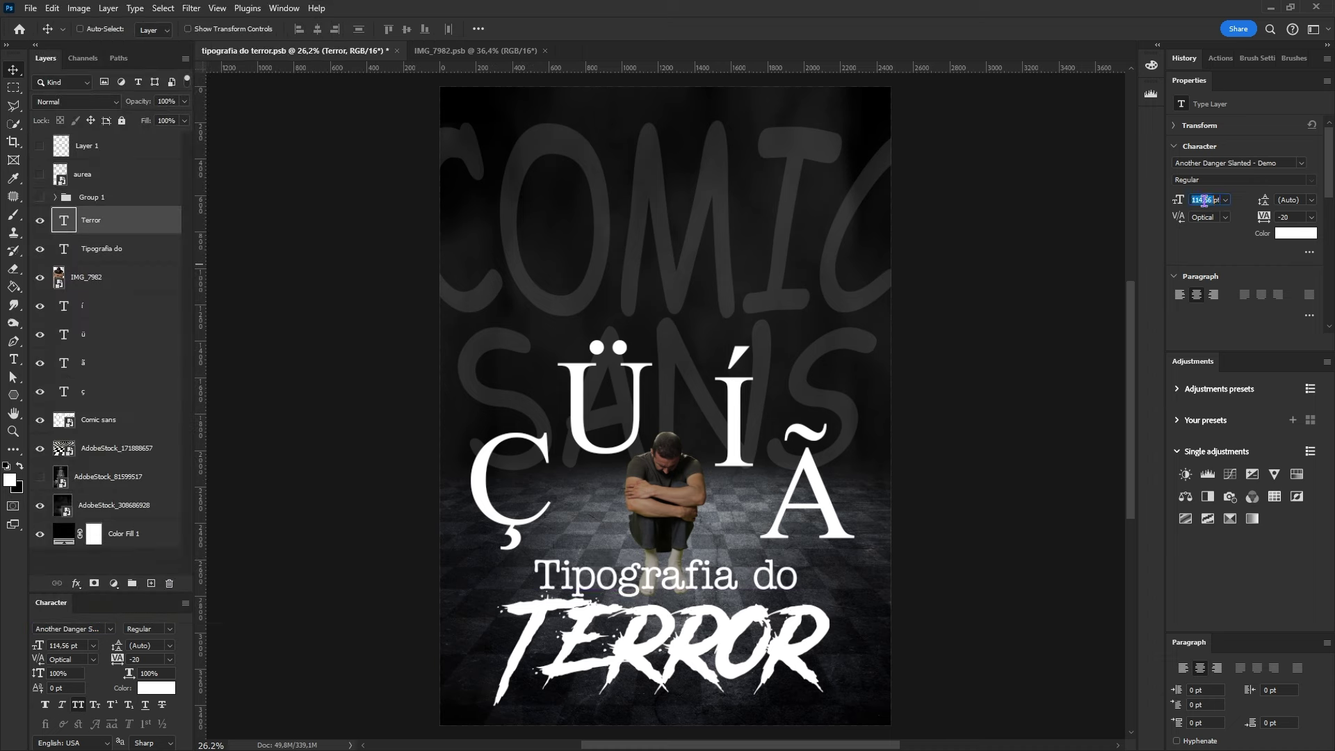
key(ctrl+t)
drag(830, 709, 871, 725)
key(Return)
drag(784, 693, 783, 641)
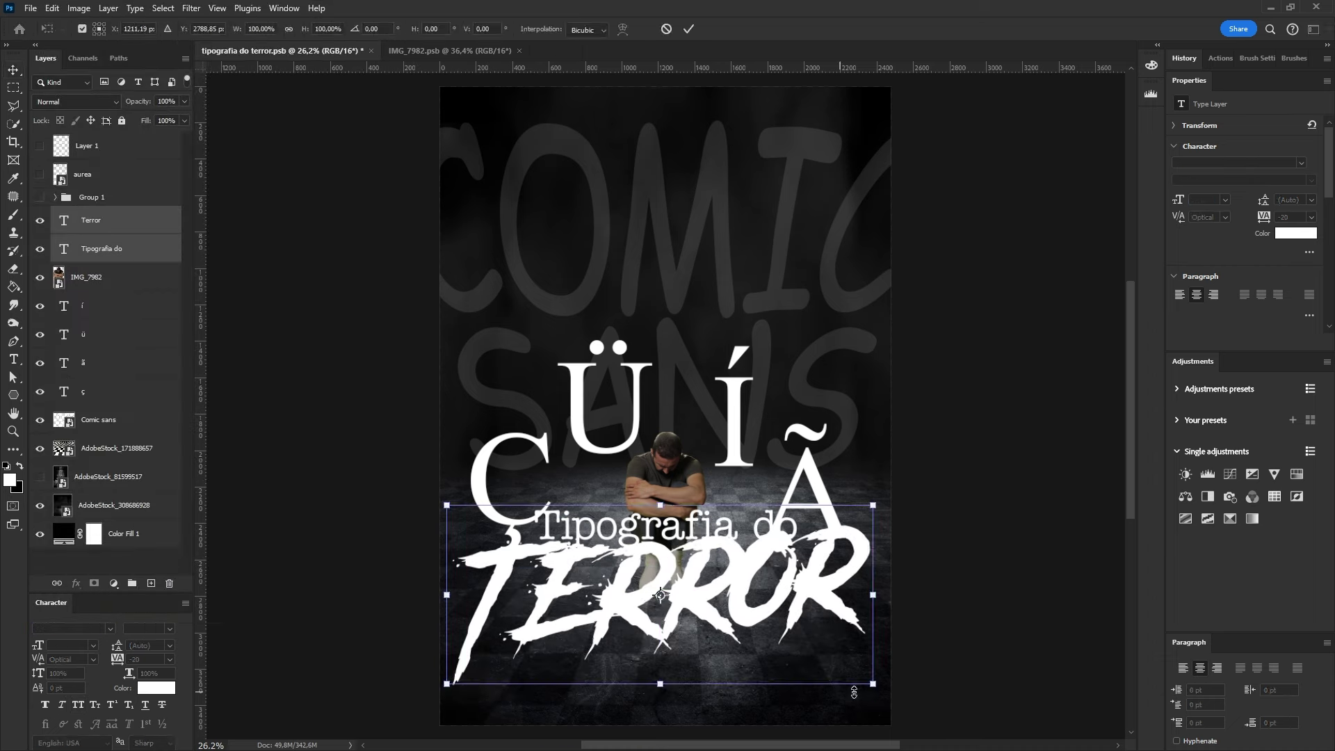
key(ctrl+t)
drag(896, 688, 845, 659)
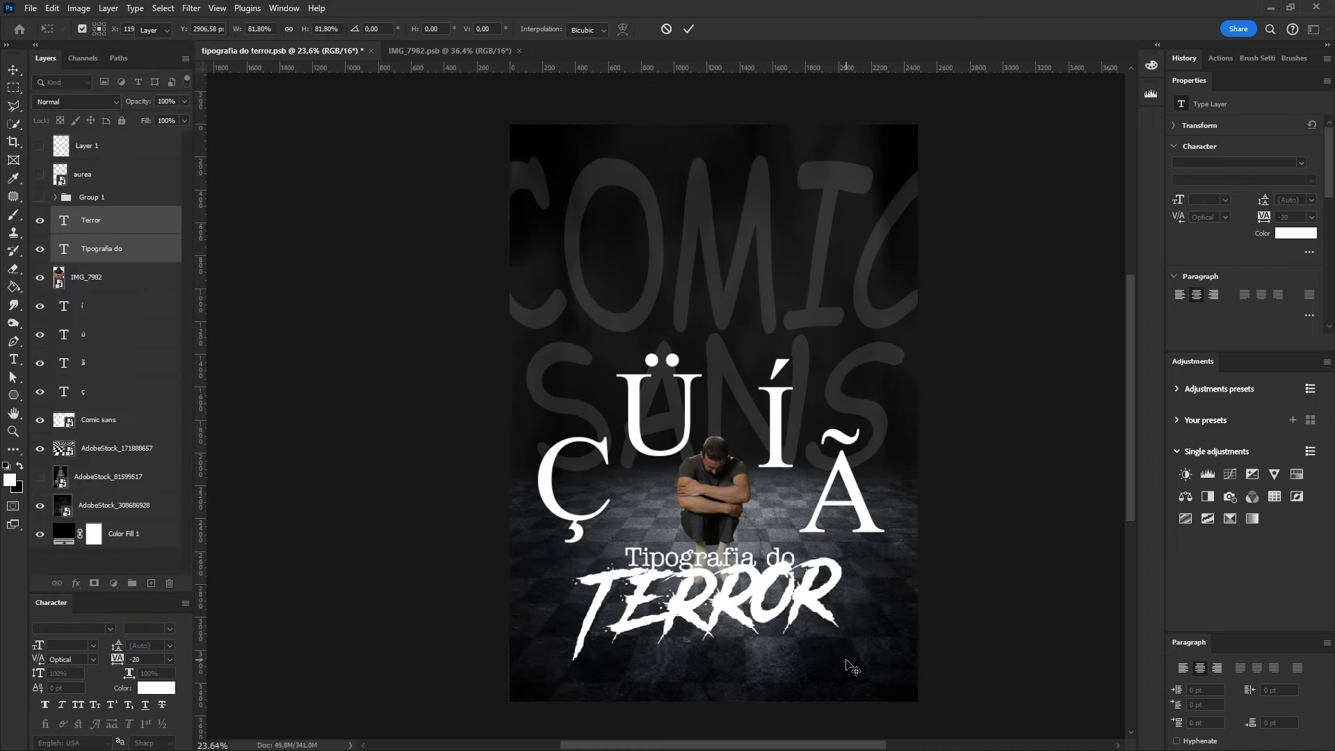
key(Return)
- Make the TERROR title text red
click(91, 220)
click(1025, 89)
click(1182, 211)
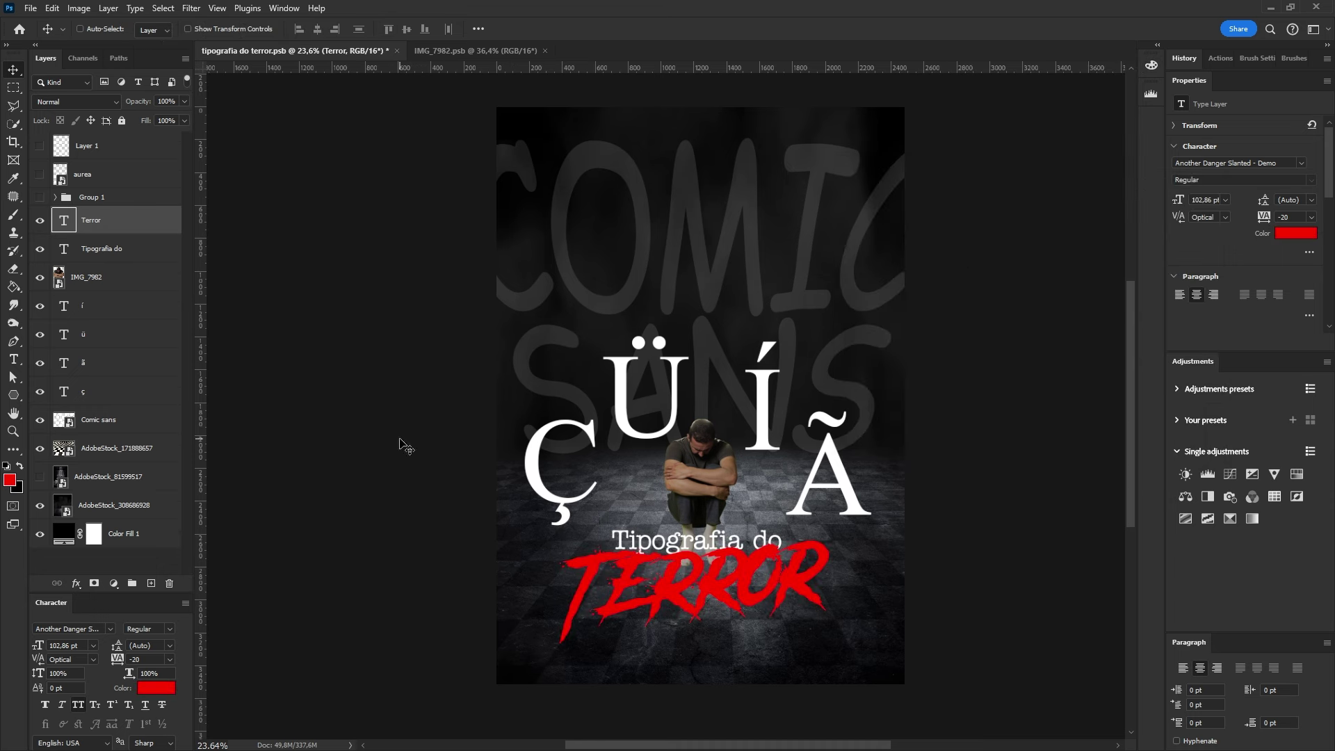
- Tilt and enlarge the Ç letter, then adjust the Ã and Ü letters
ctrl+click(614, 375)
key(ctrl+t)
drag(897, 528, 631, 584)
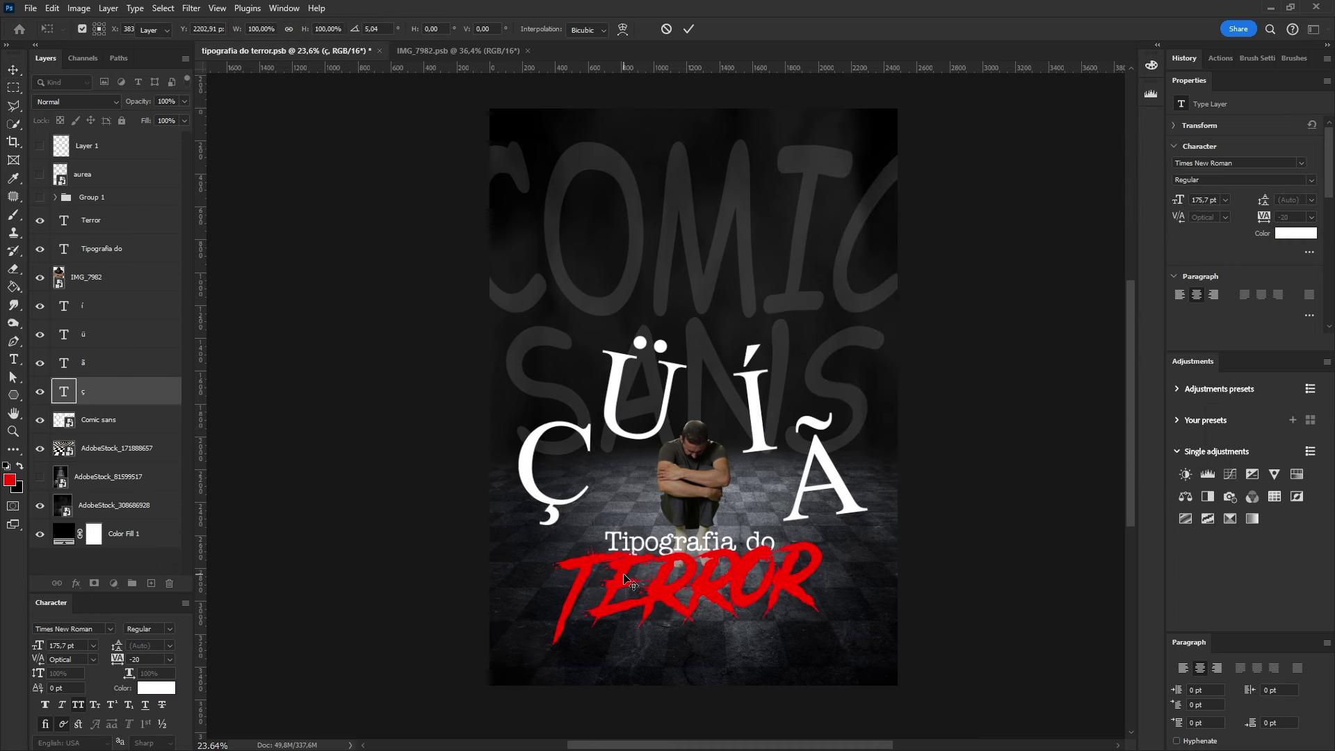
drag(621, 532, 629, 522)
click(834, 478)
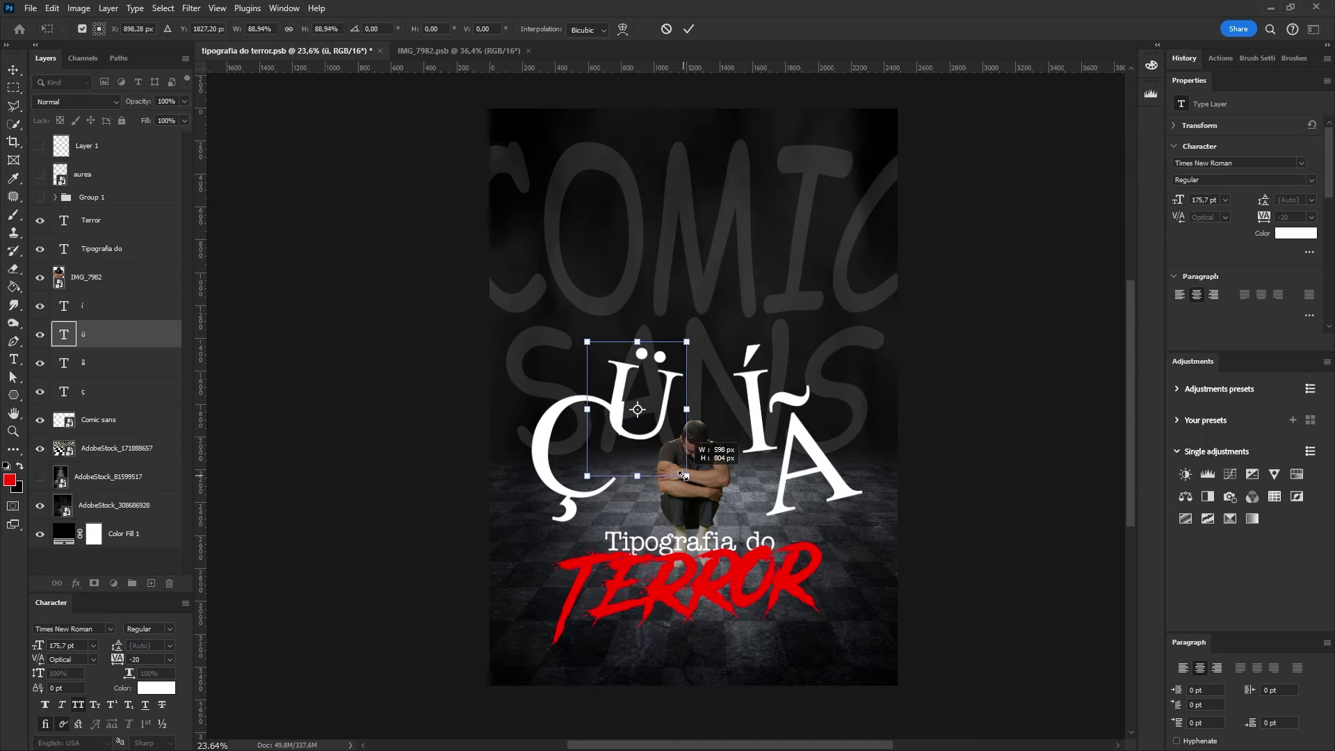
double_click(629, 395)
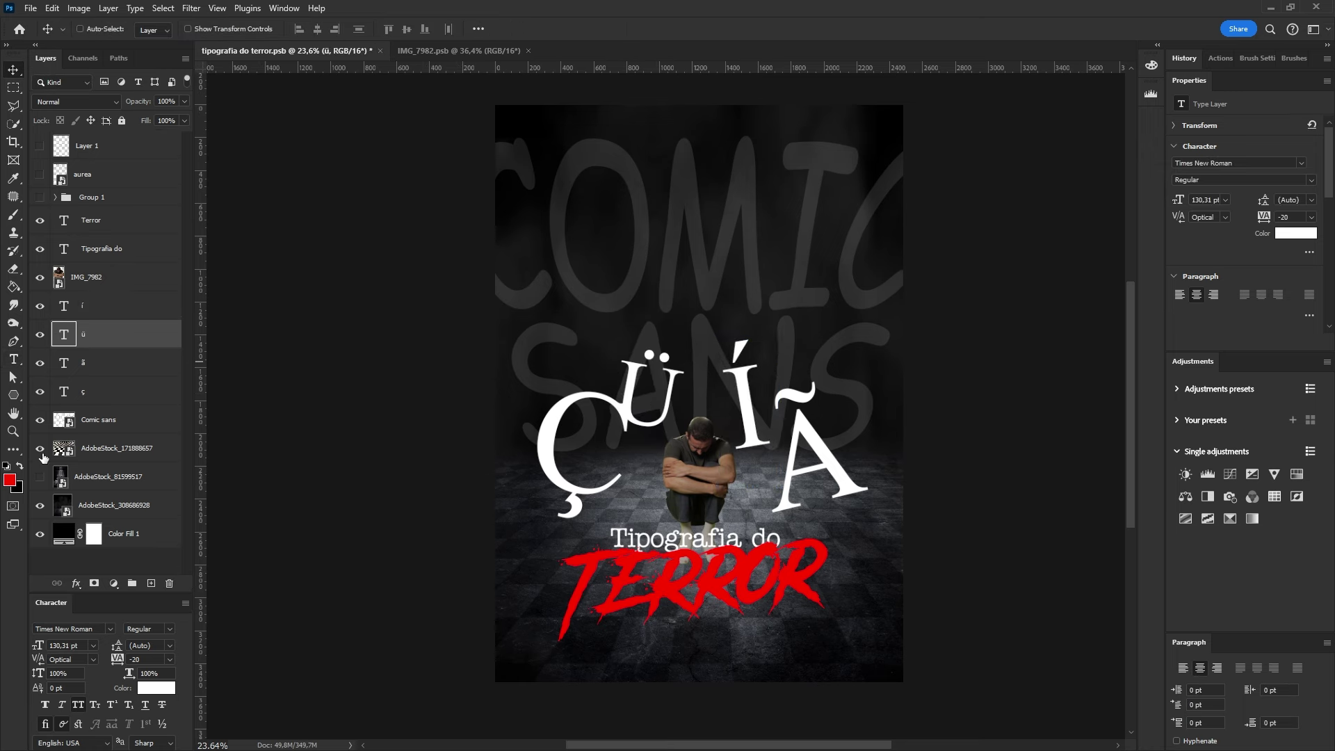
- Build stacked, offset duplicates of the Terror title and group them
click(747, 502)
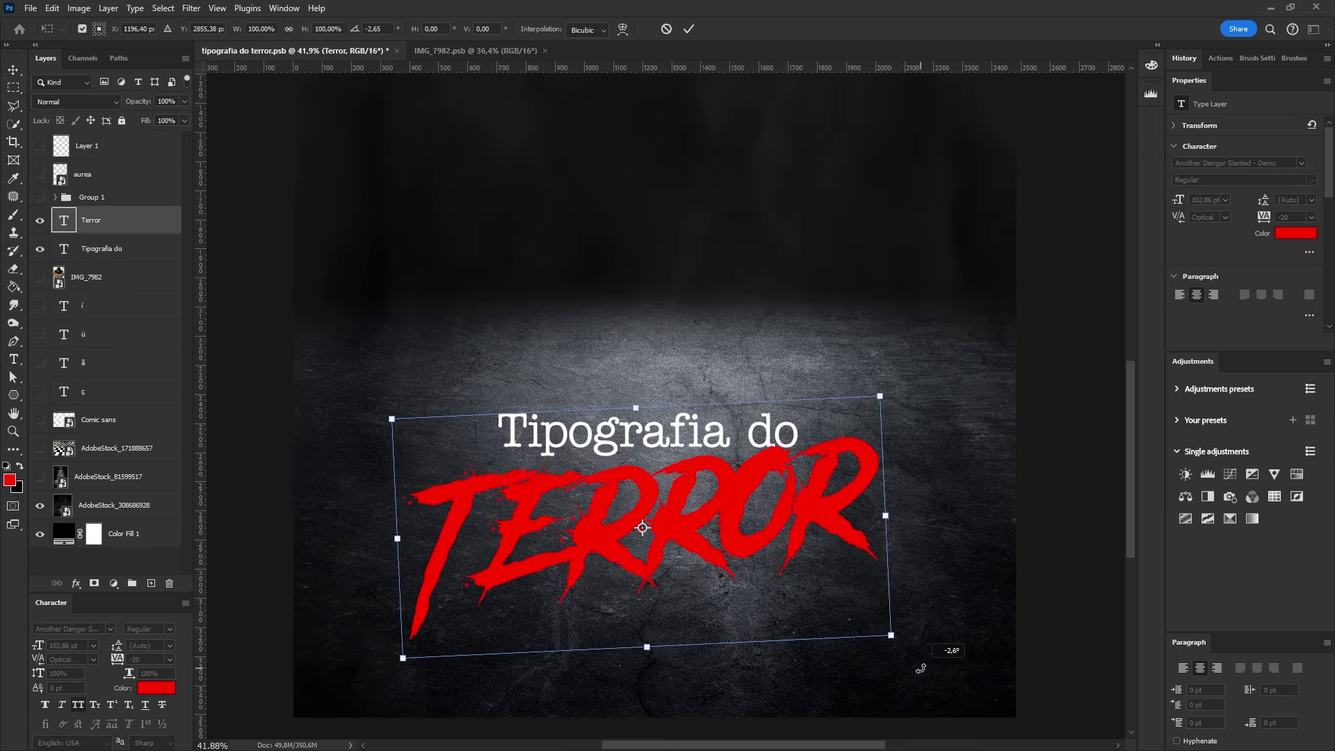
drag(114, 233, 113, 237)
key(ctrl+t)
key(Return)
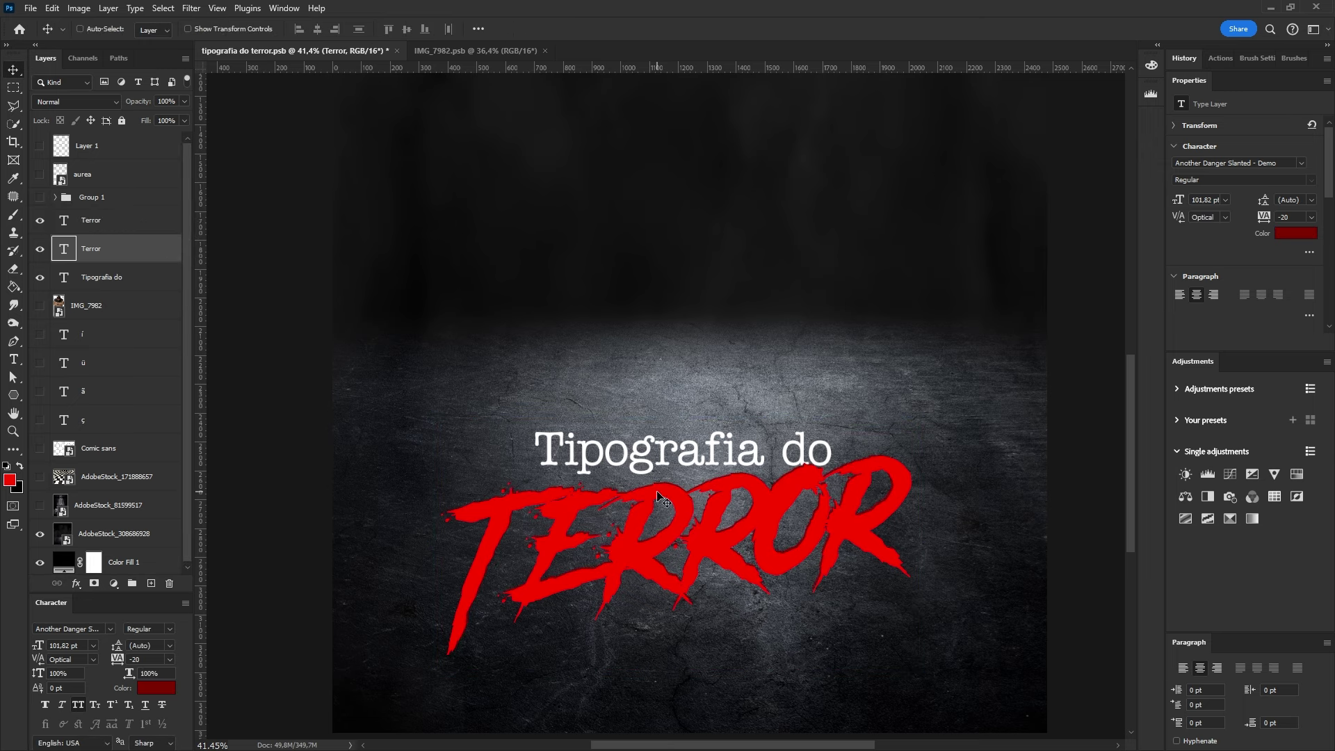
key(ctrl+alt+shift+t)
key(ctrl+alt+shift+t)
key(ctrl+alt+shift+t)
key(ctrl+g)
- Add a Stroke to the top TERROR copy and paste that style onto the other copies
double_click(153, 265)
click(1174, 215)
click(1186, 348)
right_click(139, 295)
click(333, 516)
click(55, 243)
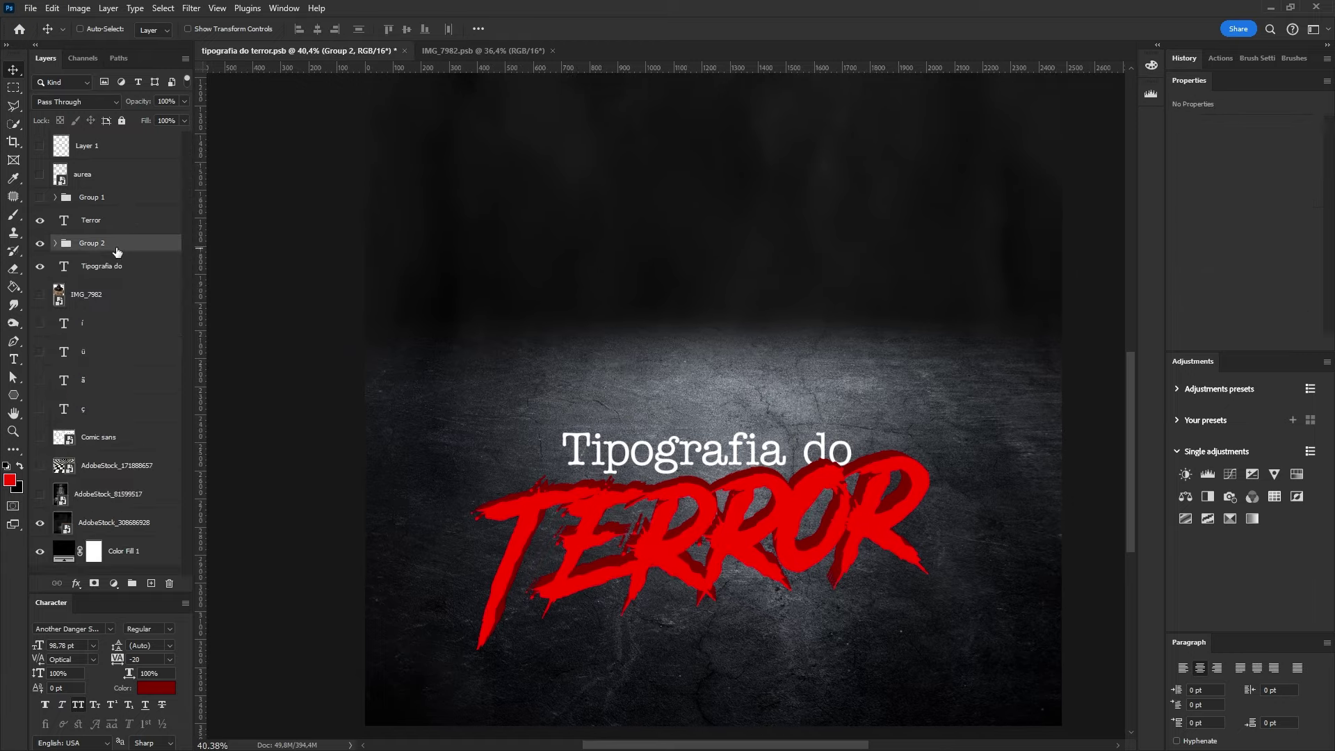
- Give Group 2 of TERROR copies Bevel & Emboss and an Inner Shadow
double_click(139, 243)
click(702, 151)
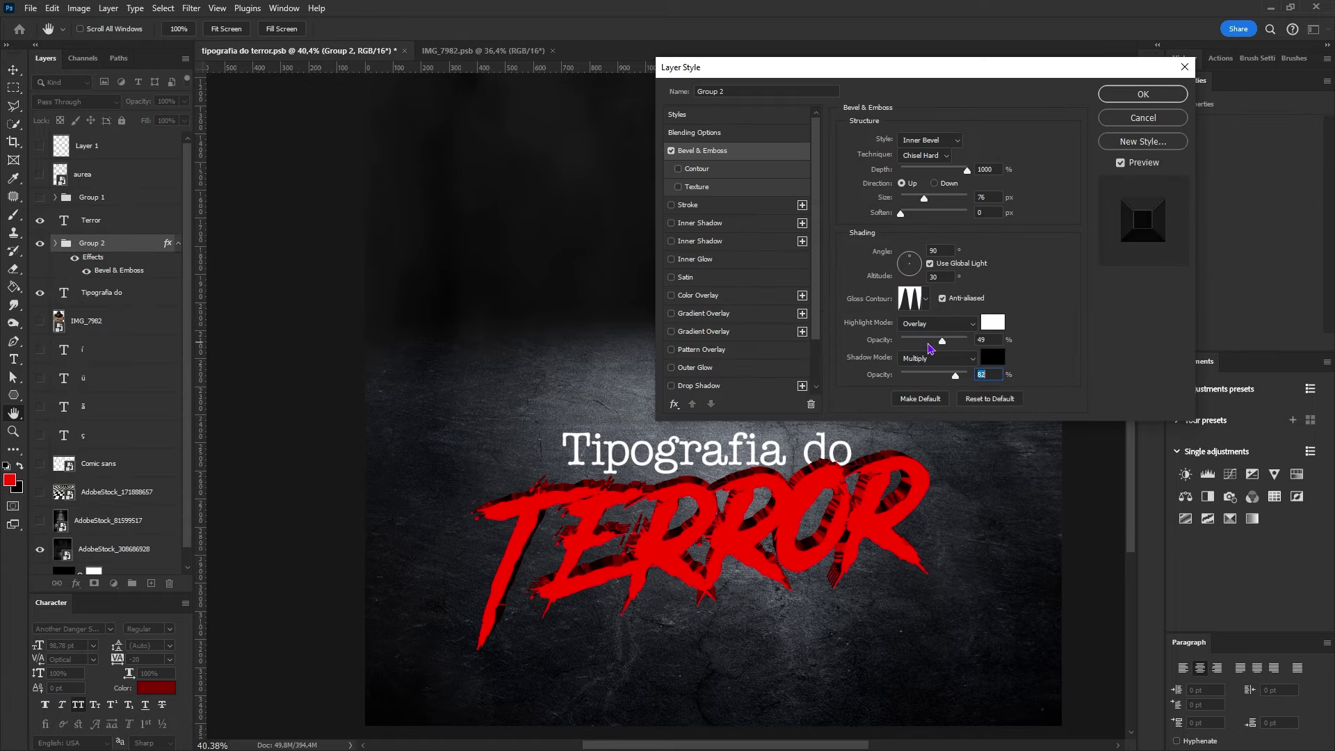
click(699, 241)
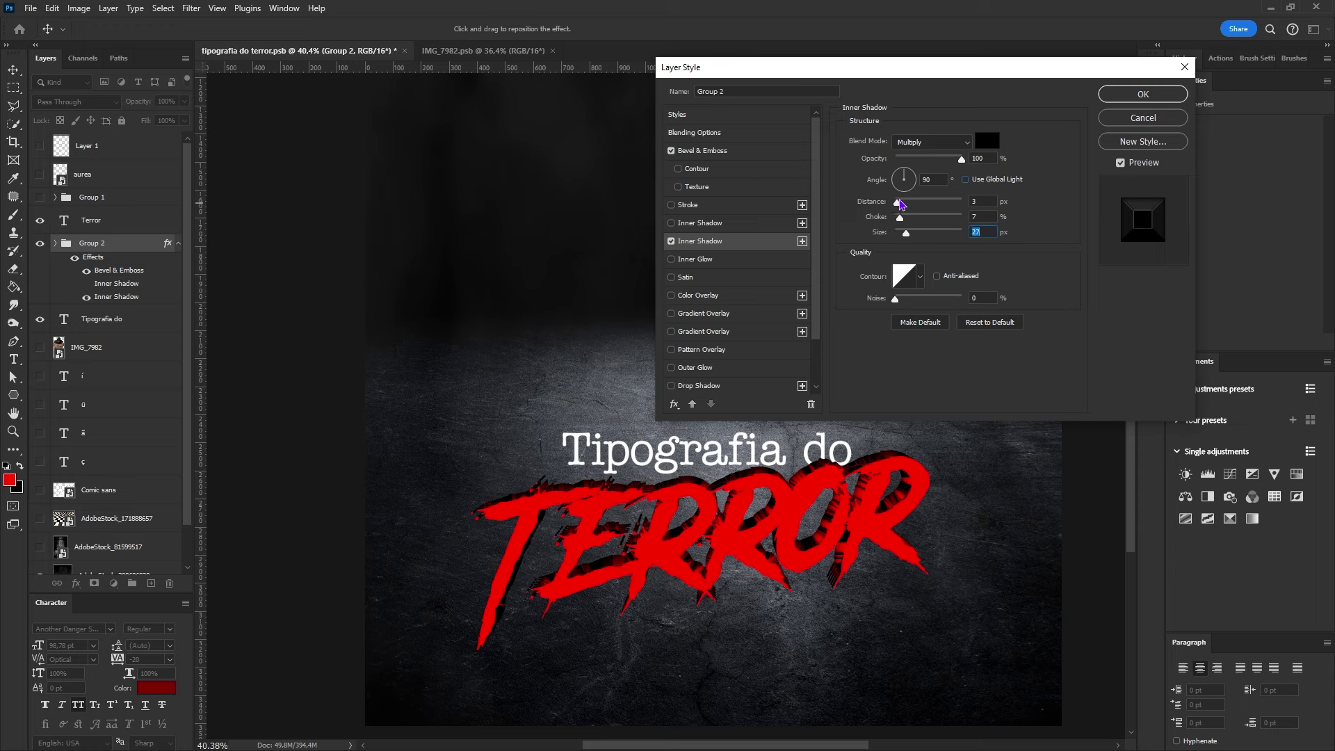
click(1141, 94)
click(55, 243)
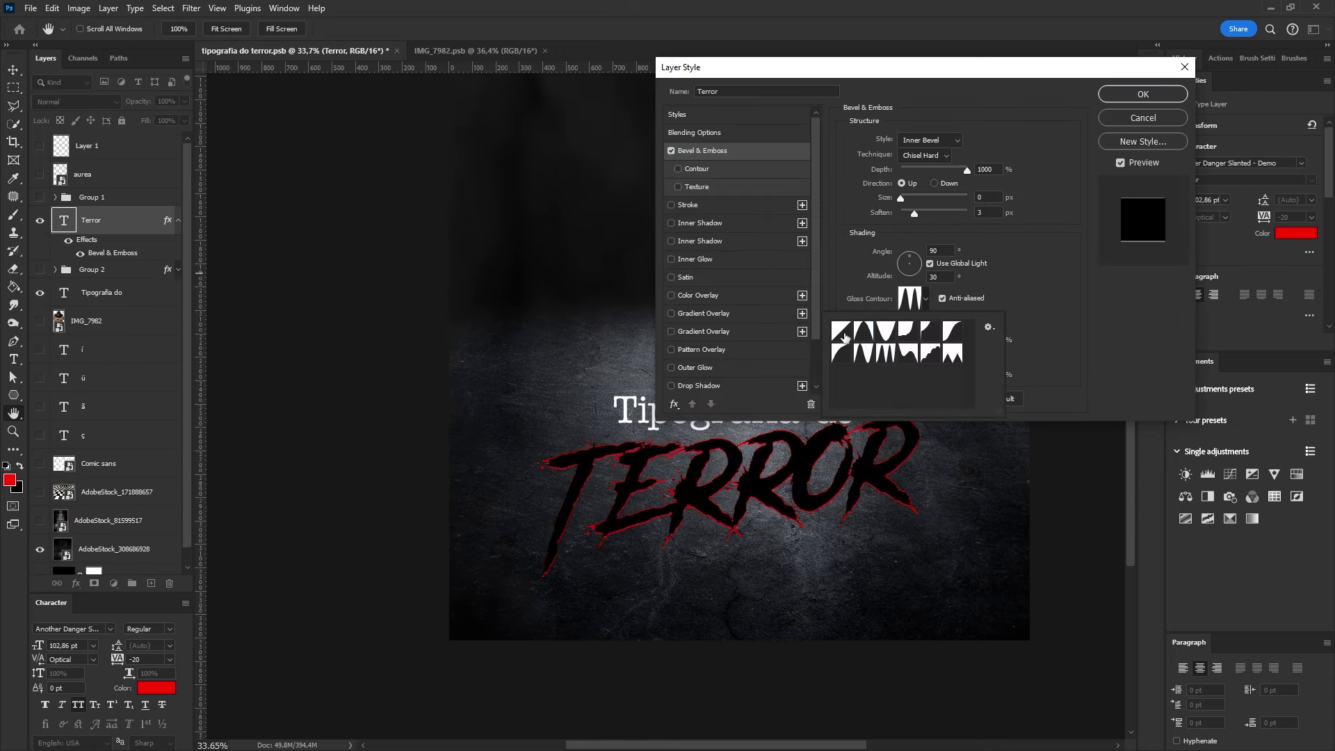
- Set a Gloss Contour on the TERROR bevel and a red Linear Dodge (Add) Inner Shadow
click(908, 329)
click(925, 299)
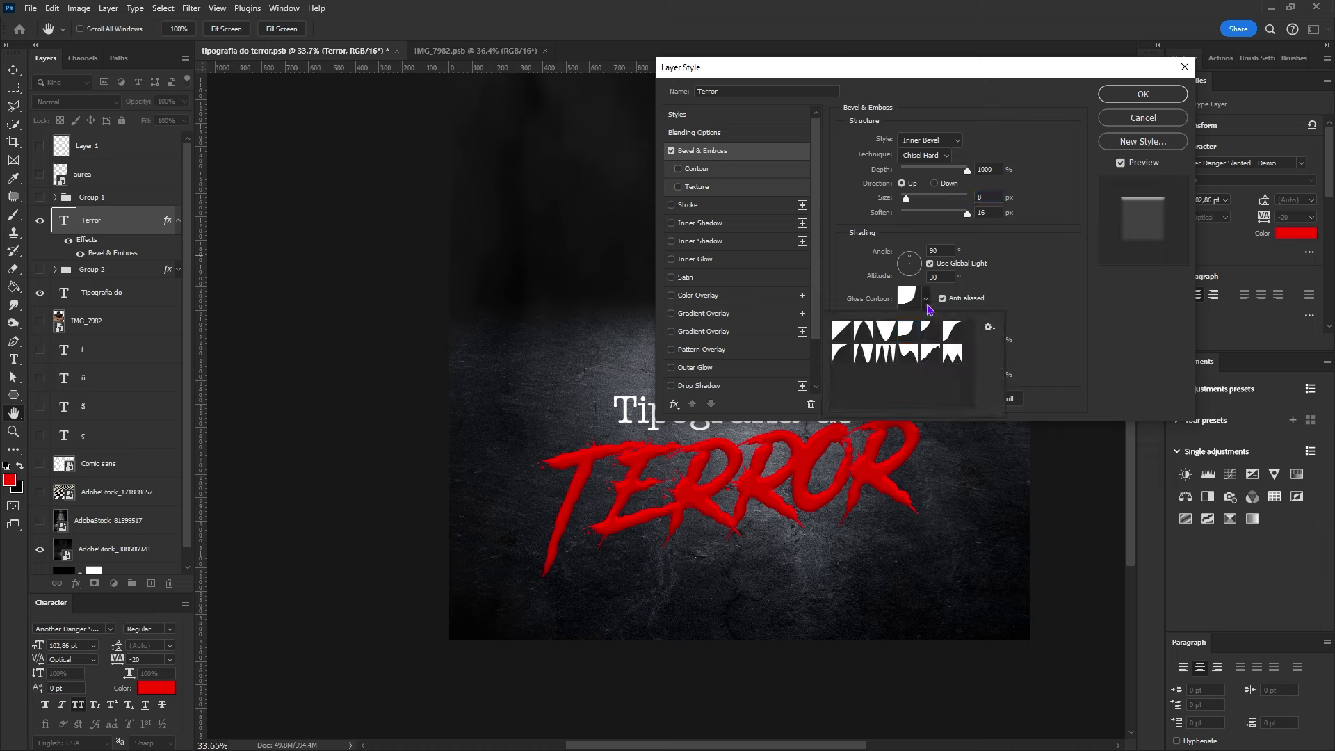
click(932, 331)
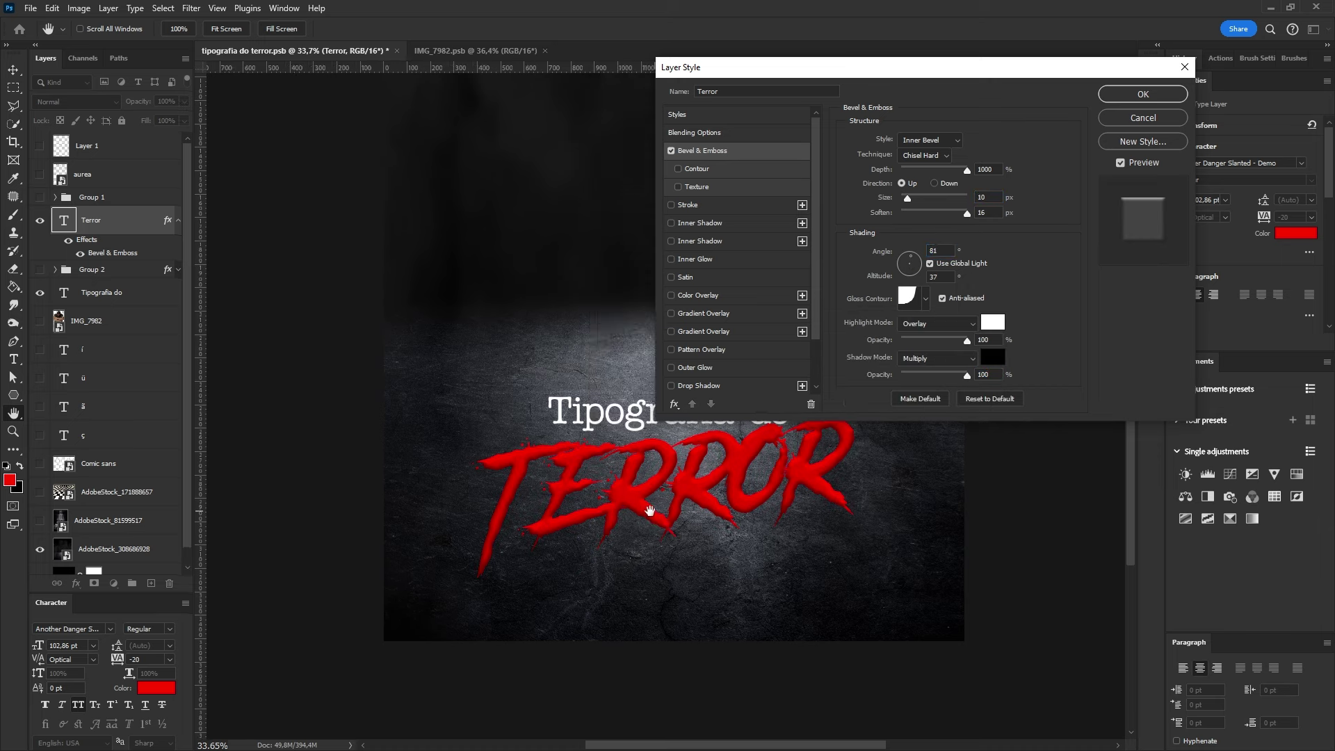
click(931, 141)
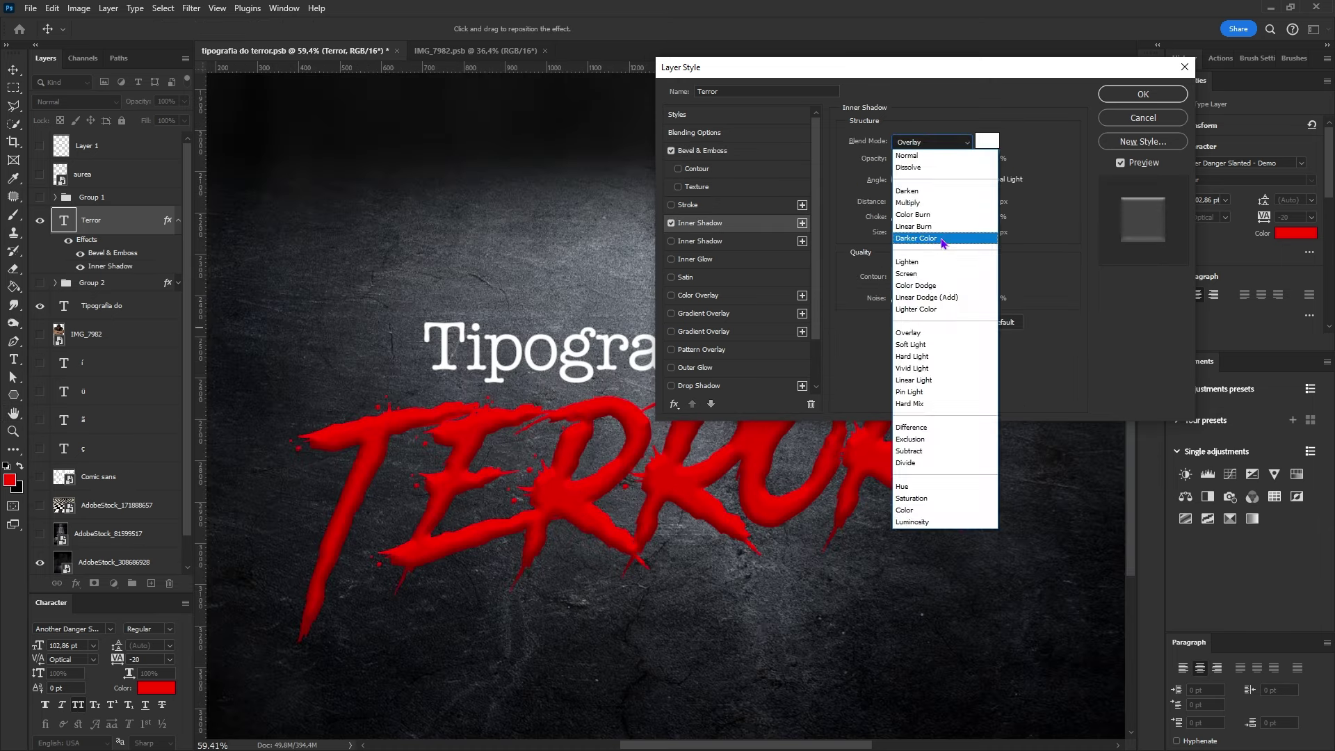
click(926, 297)
click(987, 141)
click(1174, 215)
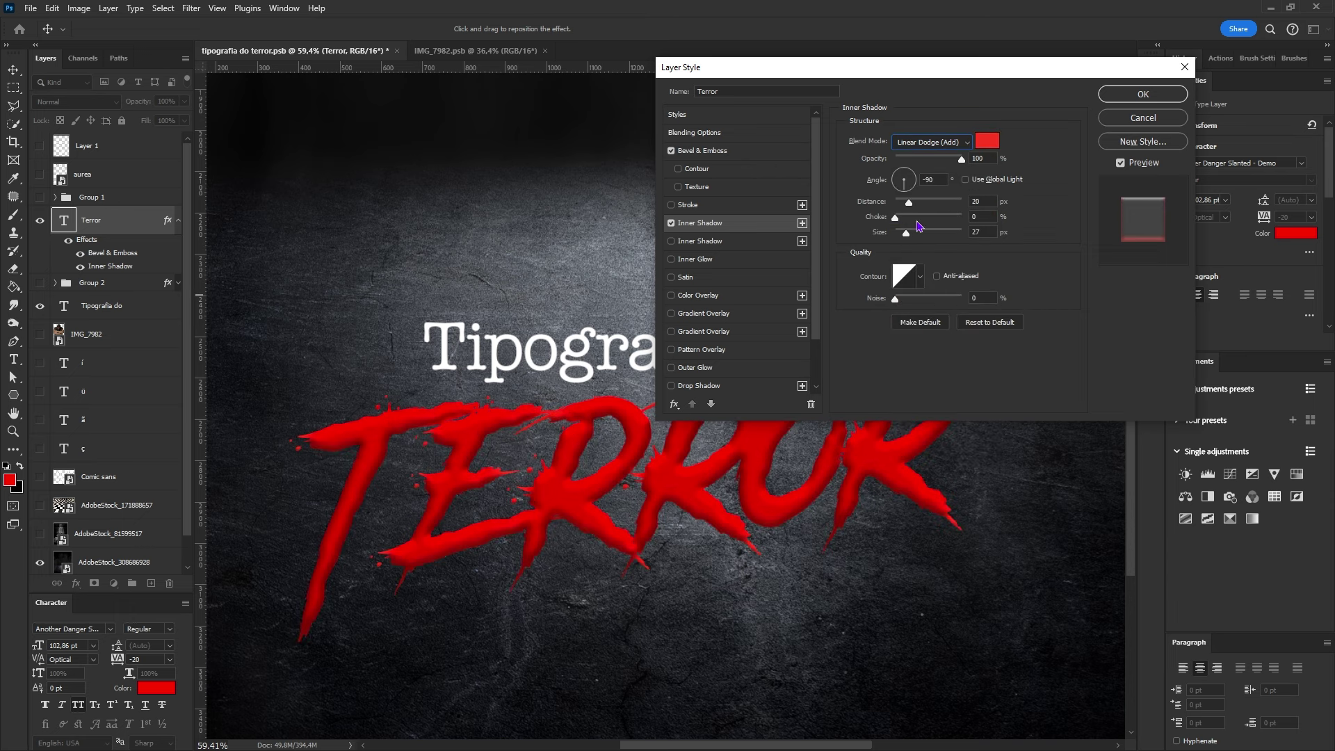
key(ctrl+z)
key(ctrl+z)
key(ctrl+z)
key(ctrl+z)
key(ctrl+z)
double_click(803, 239)
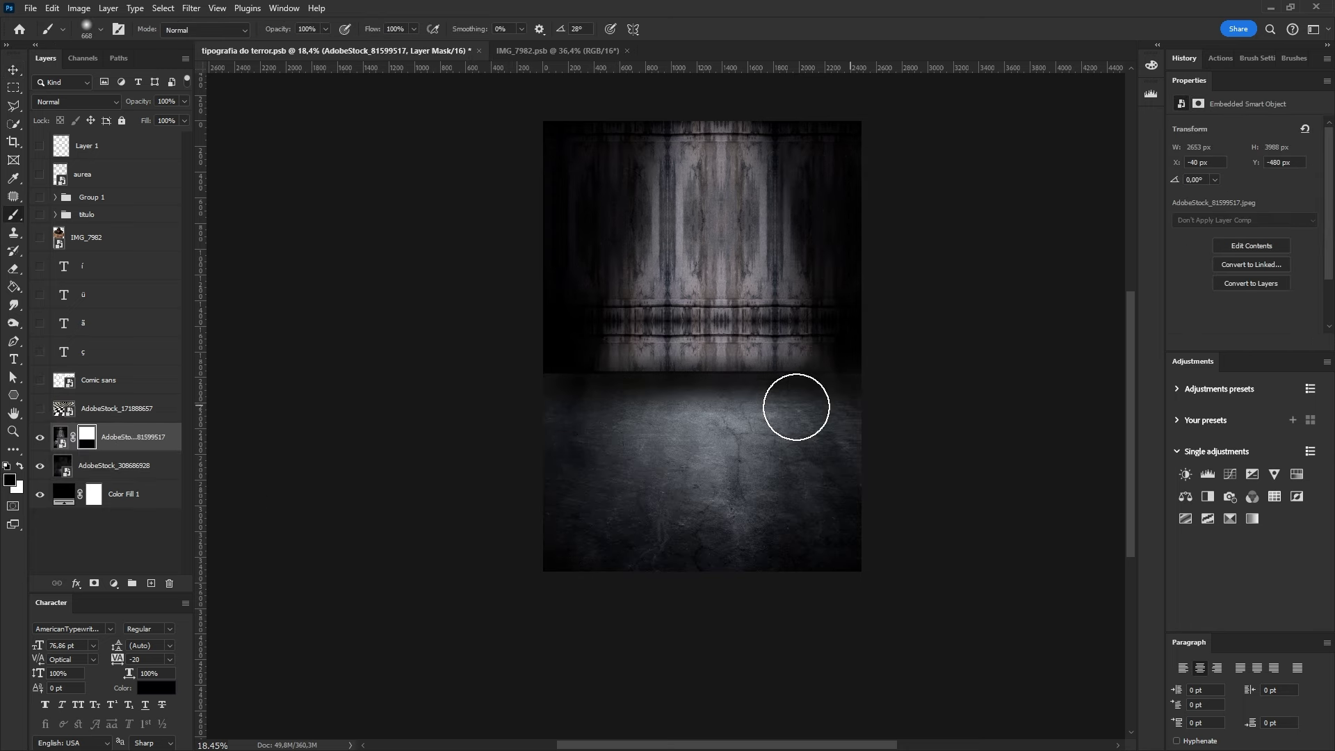
- Set the wall texture to Overlay and try, then cancel, Color Burn on the background image
click(76, 102)
click(88, 290)
click(76, 102)
click(48, 292)
click(76, 102)
key(Escape)
scroll(697, 381, up, 1)
- Darken the background's shadows with a clipped Curves adjustment, lifting the floor midtones
click(1230, 473)
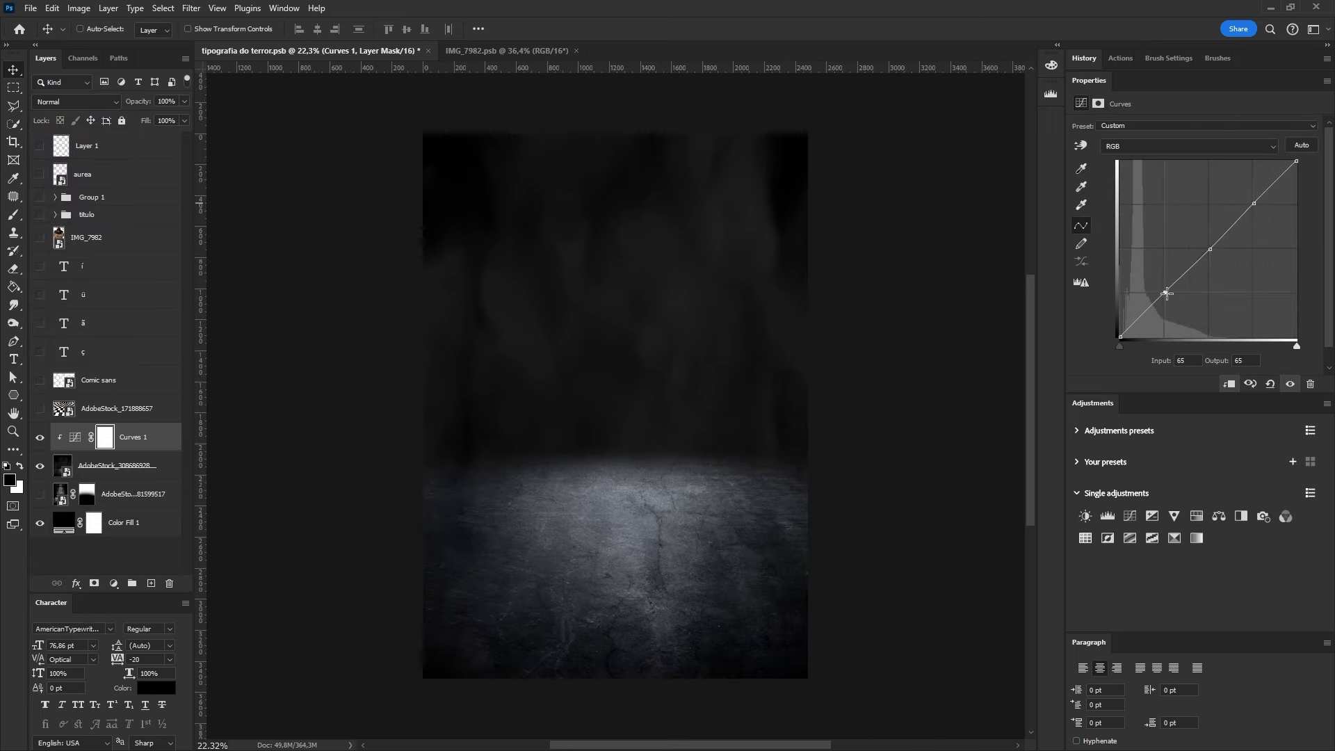
drag(1118, 339, 1128, 339)
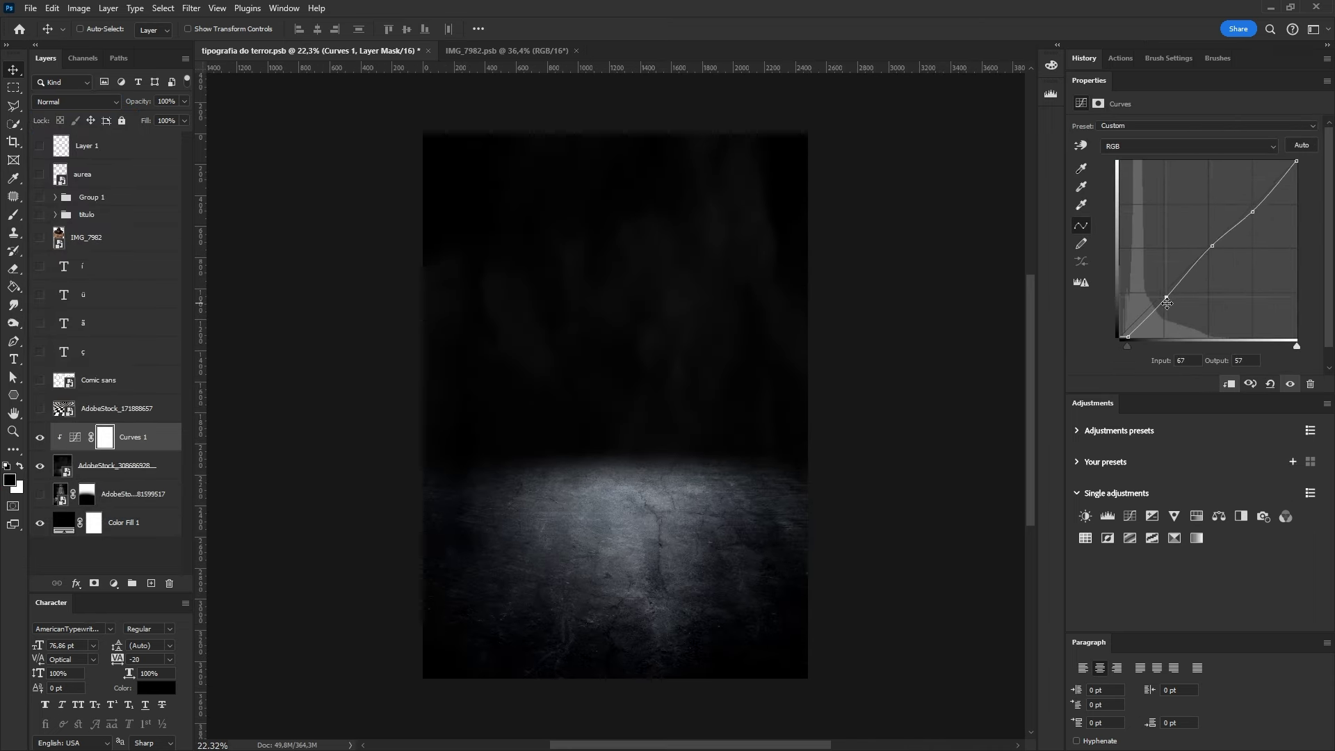
drag(1195, 264, 1195, 250)
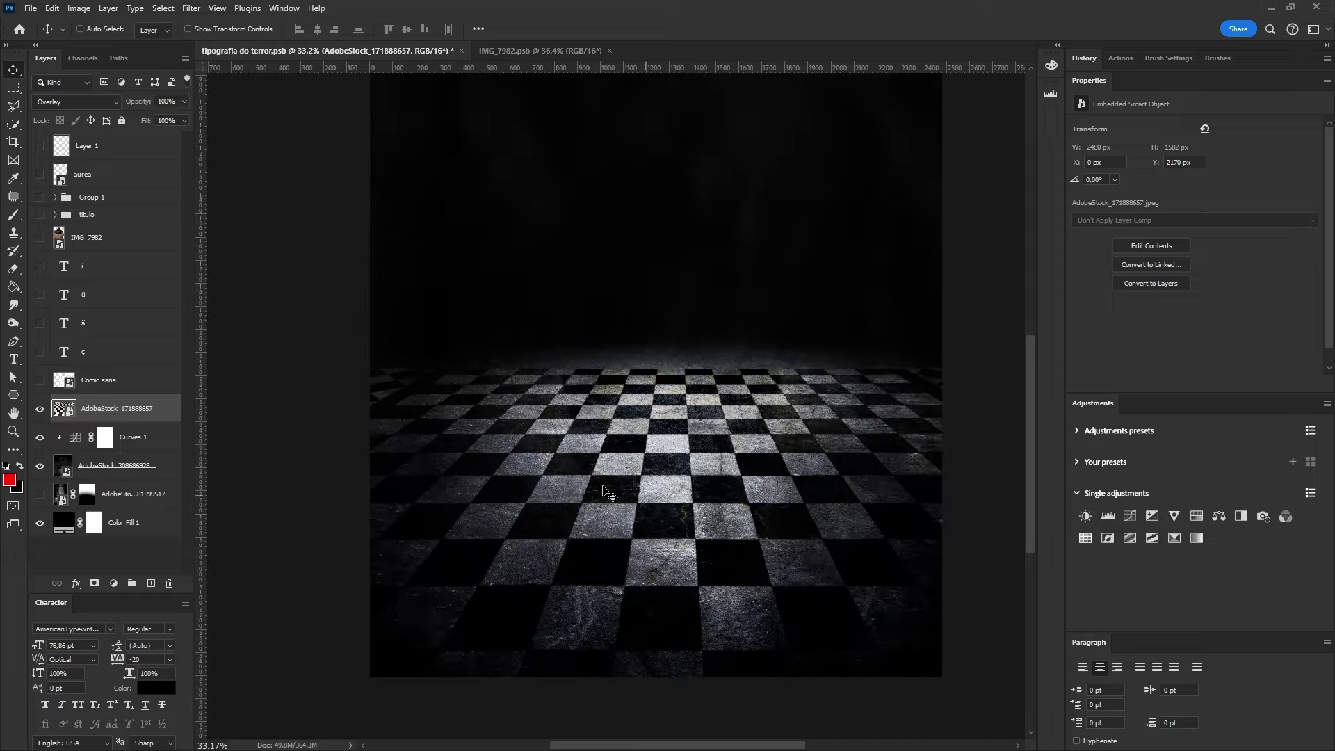
- Set the checkerboard floor to Soft Light, paint out its edges in a mask, then hide it
click(77, 102)
click(67, 304)
click(94, 583)
key(b)
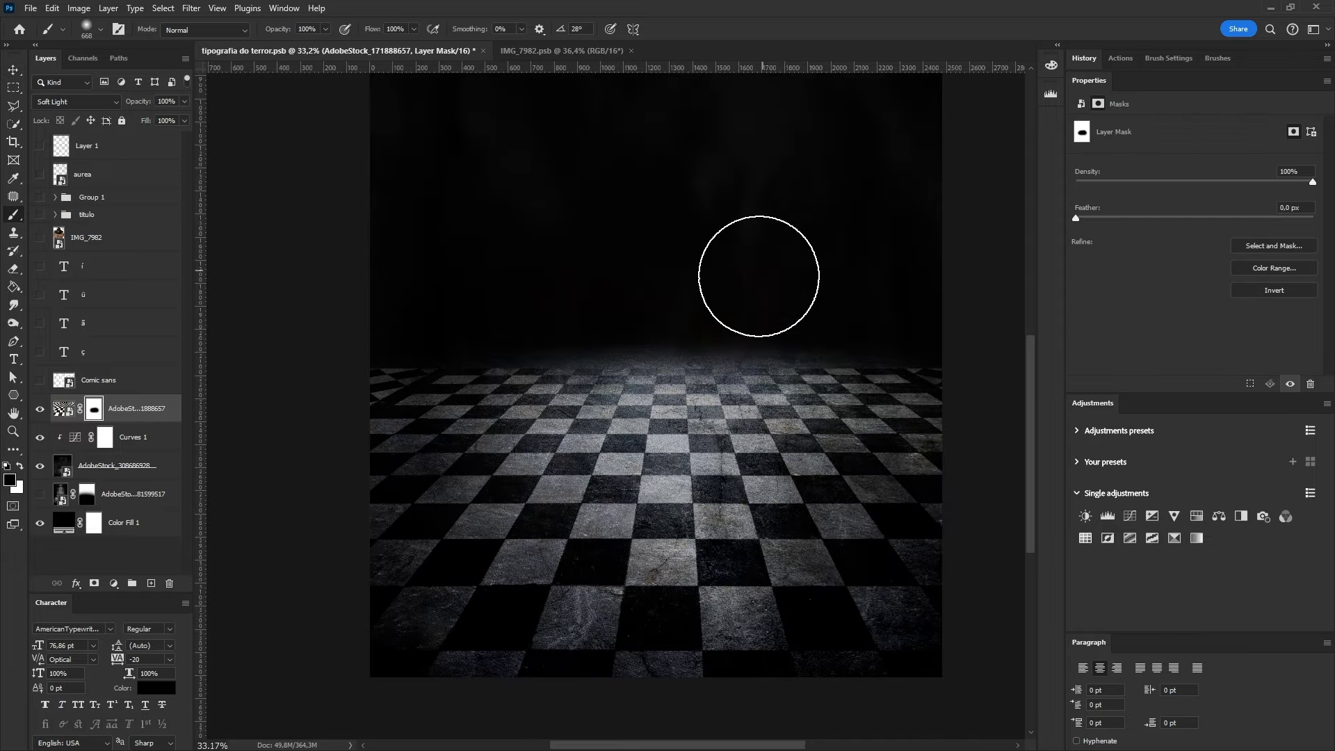
scroll(535, 292, down, 2)
scroll(888, 441, down, 2)
scroll(887, 440, up, 2)
drag(611, 514, 478, 553)
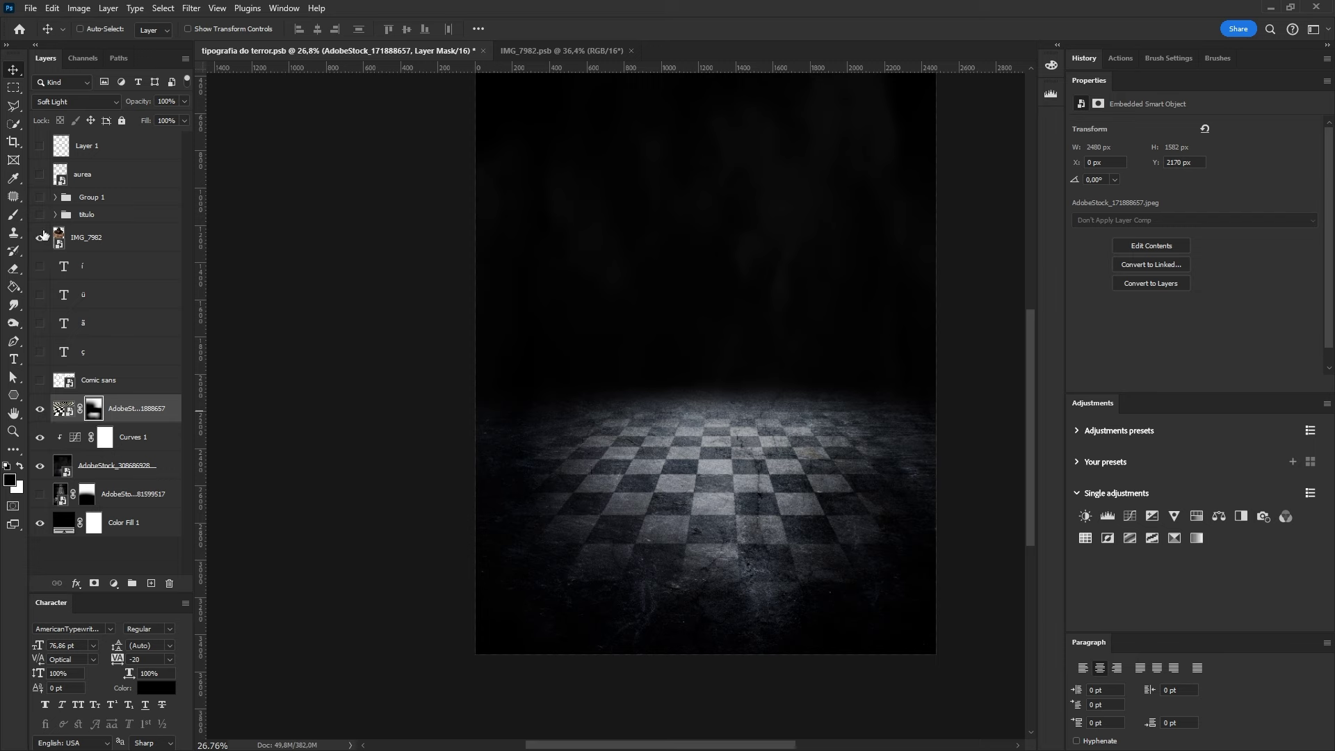
click(40, 408)
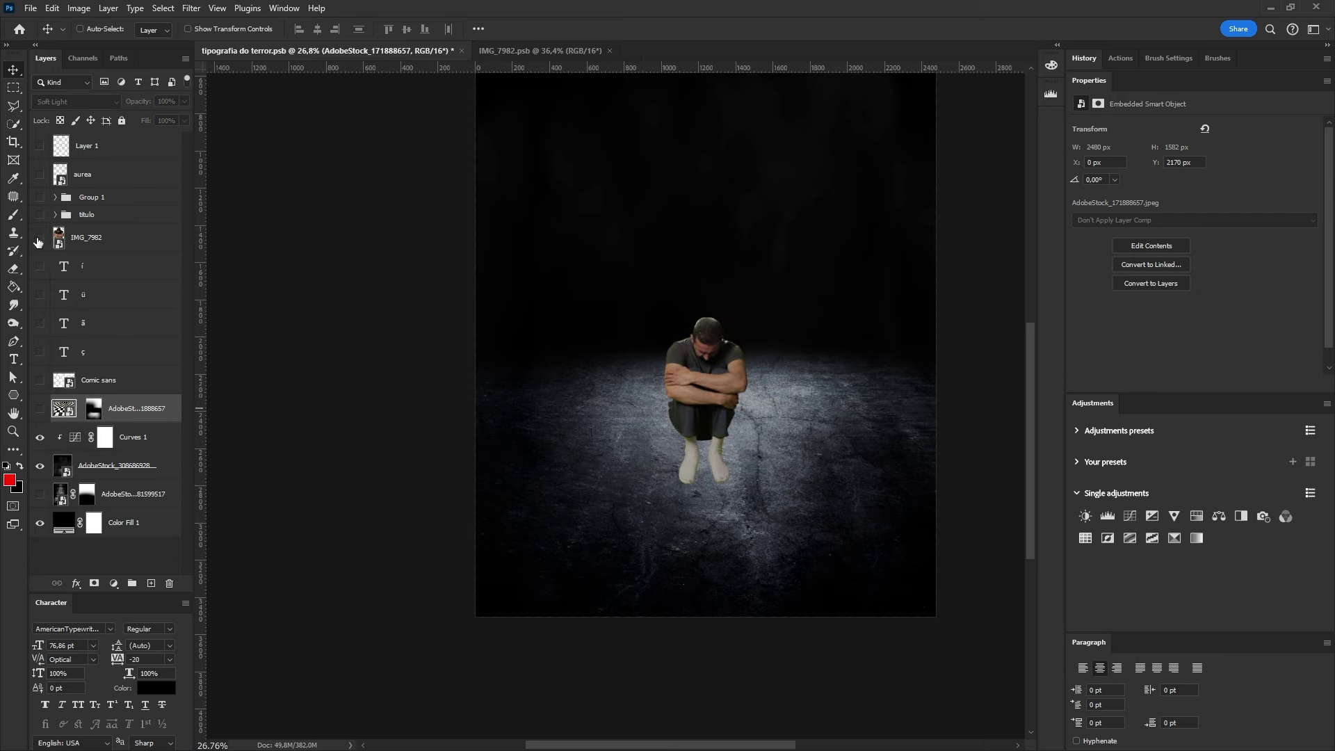
click(113, 583)
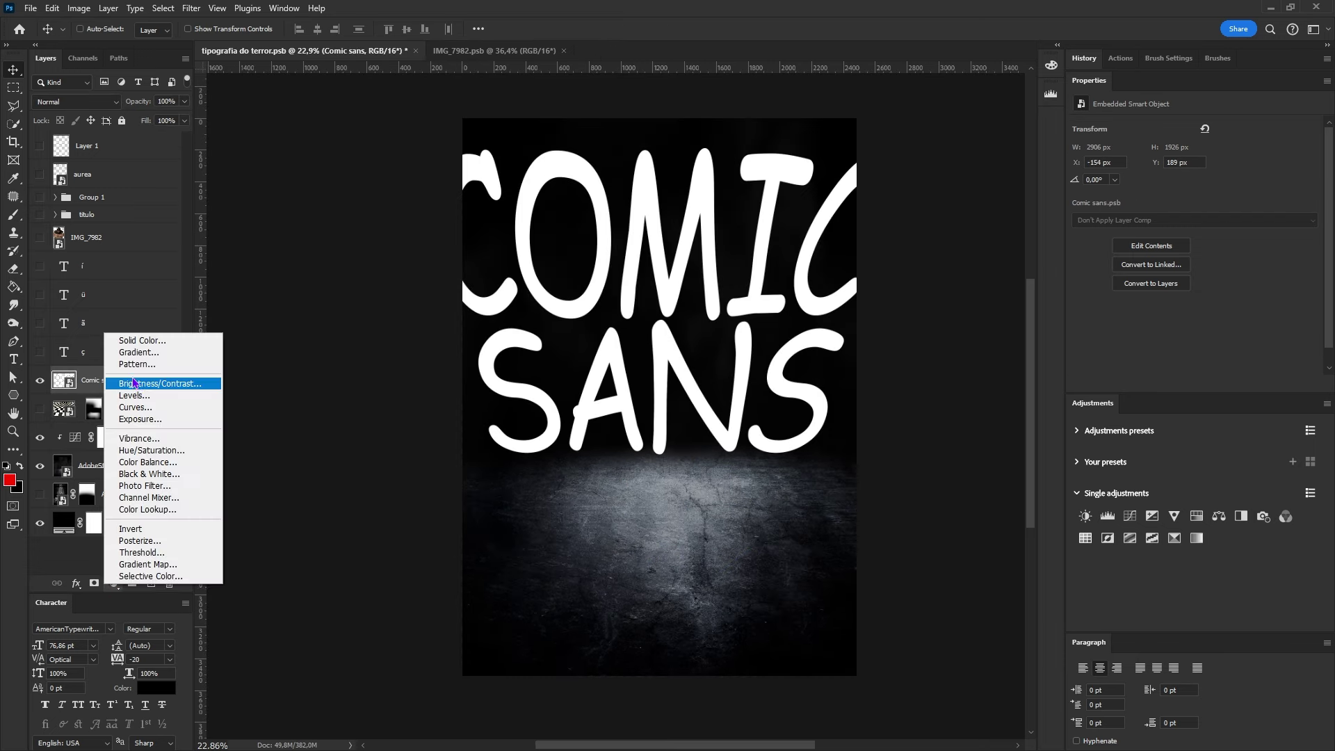
- Add a Gradient Fill over COMIC SANS, set Overlay, then duplicate and group the layers
click(139, 351)
click(1049, 322)
click(77, 102)
click(83, 289)
key(ctrl+j)
shift+click(84, 437)
key(ctrl+g)
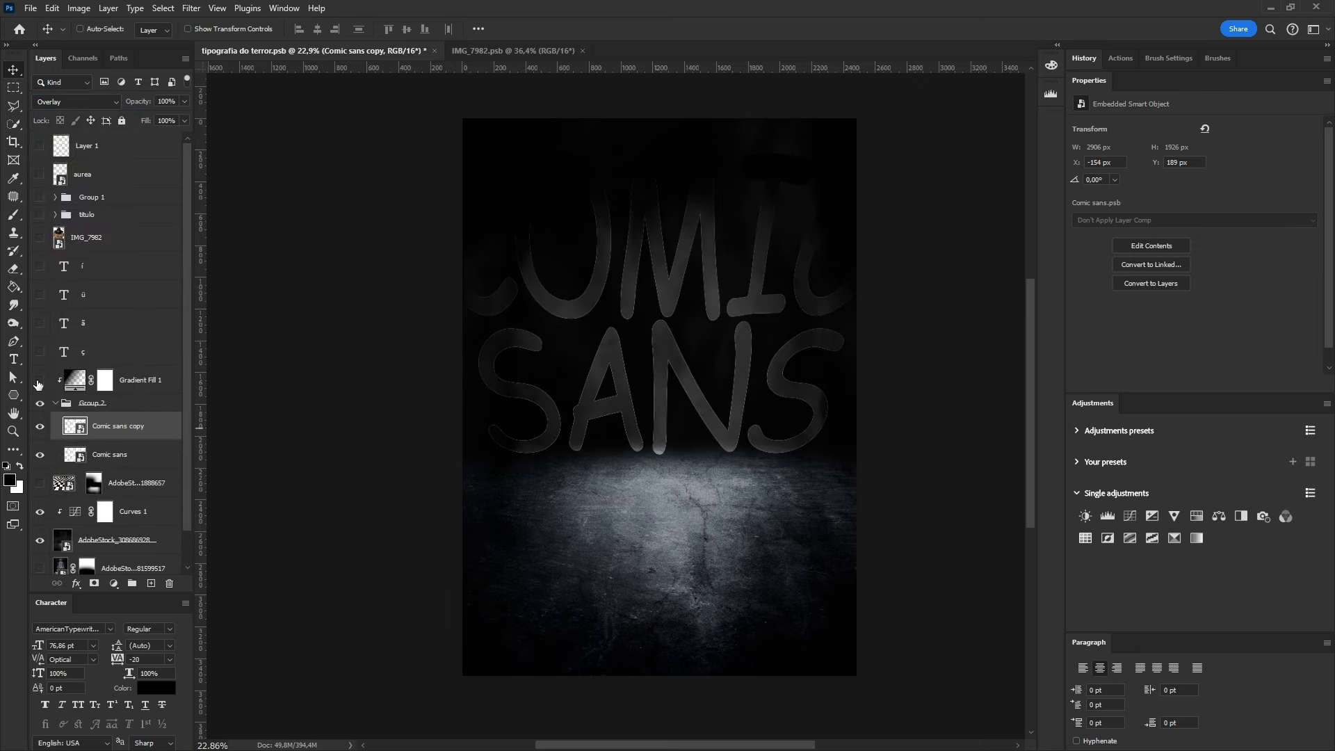
- Remove the gradient fill, ungroup the Comic sans layers and toggle the copy's visibility
scroll(700, 352, up, 2)
drag(194, 397, 174, 393)
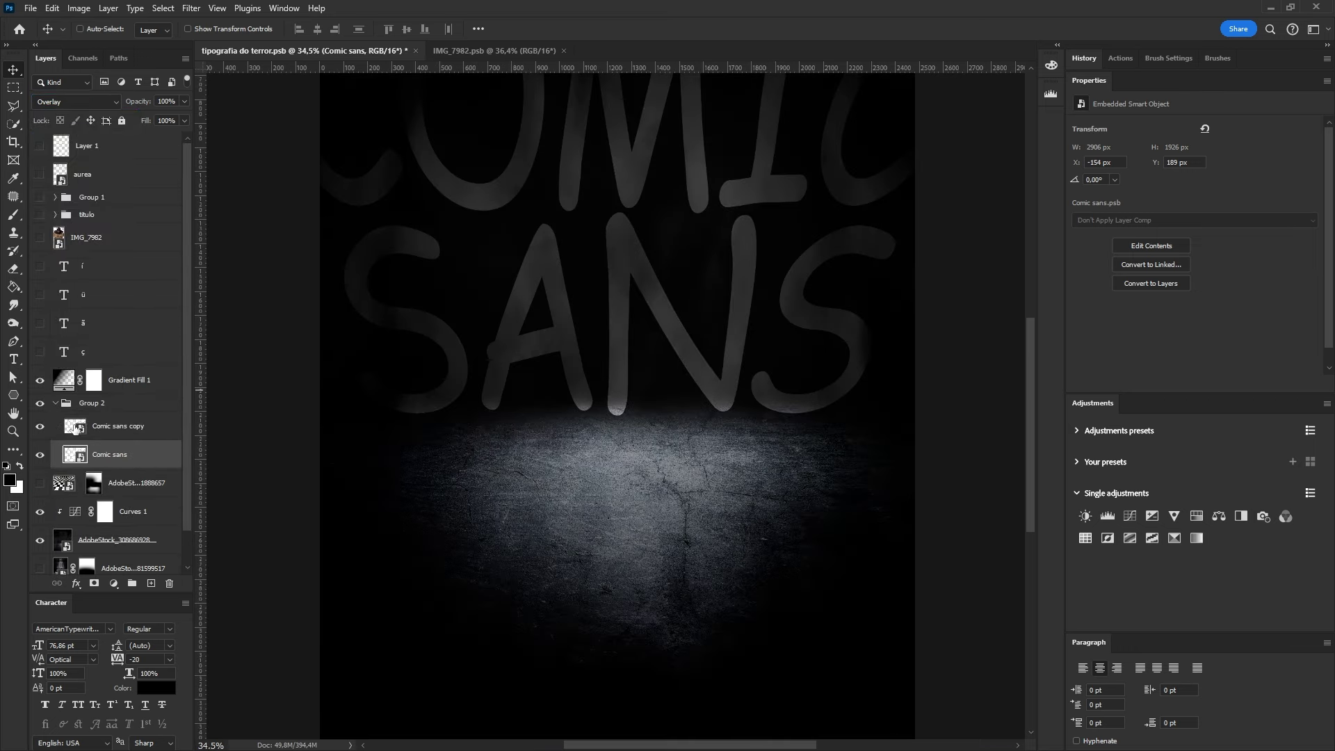
scroll(513, 313, down, 2)
click(125, 379)
key(Delete)
key(ctrl+shift+g)
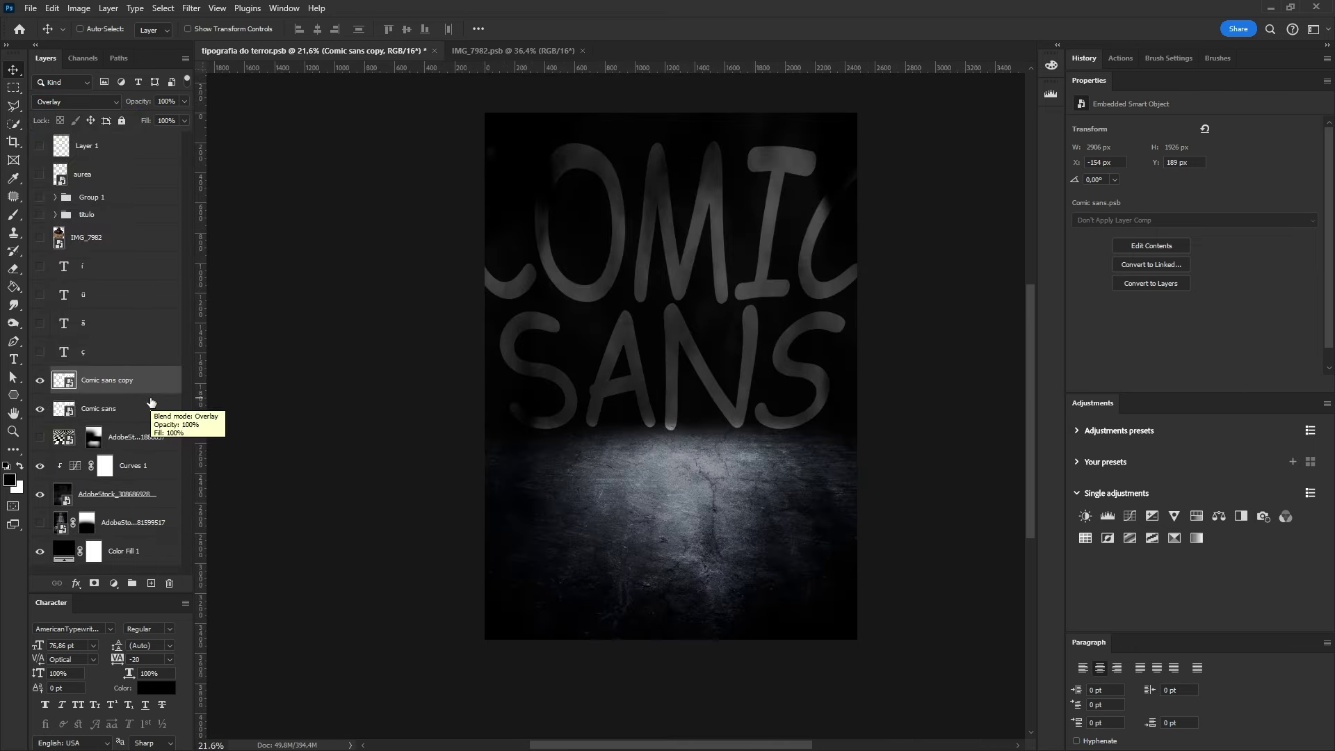
click(40, 380)
key(ctrl+z)
key(ctrl+z)
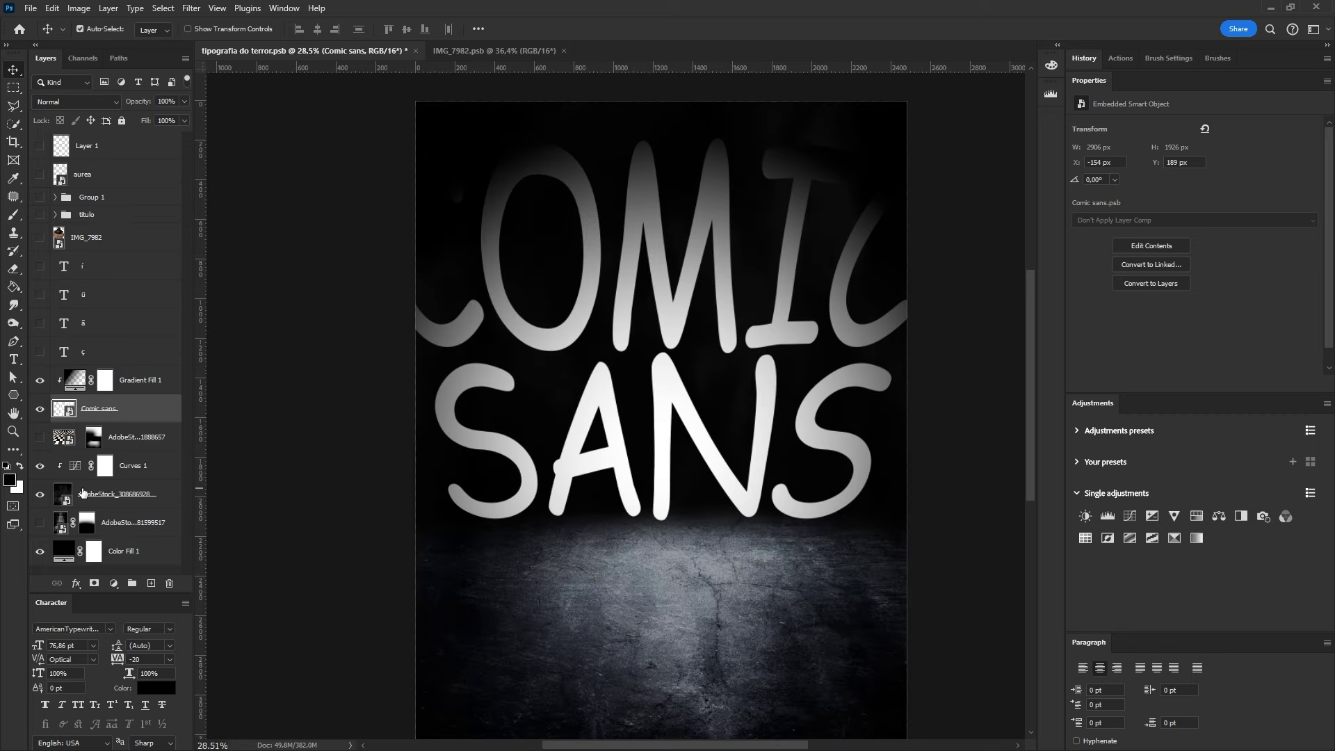
drag(645, 355, 651, 381)
- Warp the Comic sans copy with Liquify, then rasterize and blur it
click(191, 8)
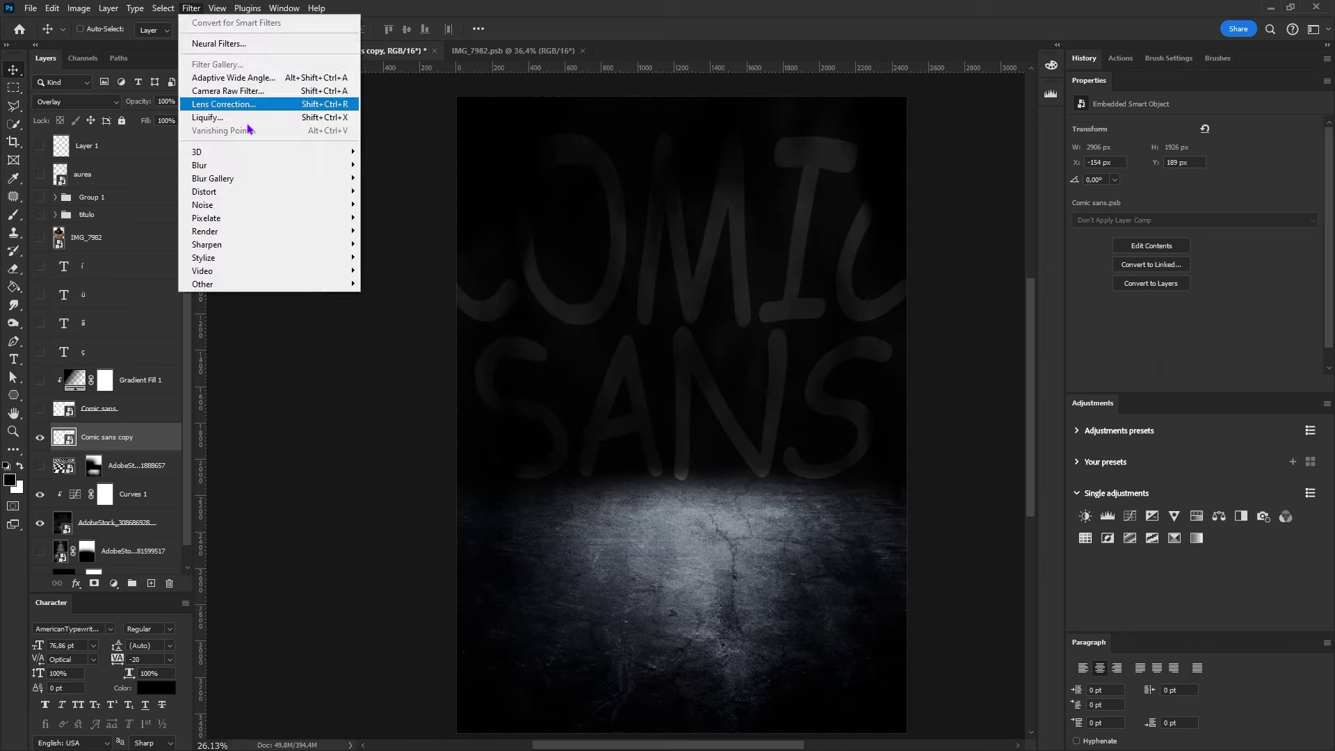
click(229, 102)
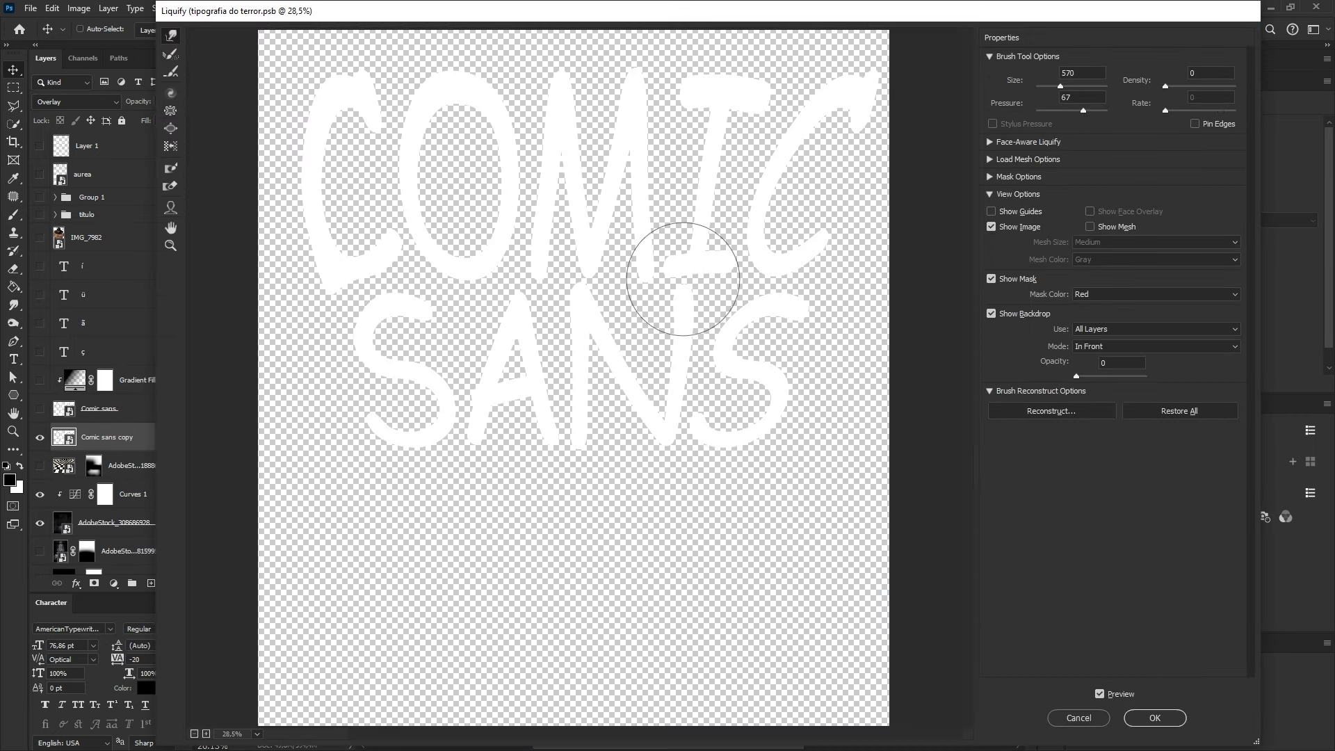
key(Return)
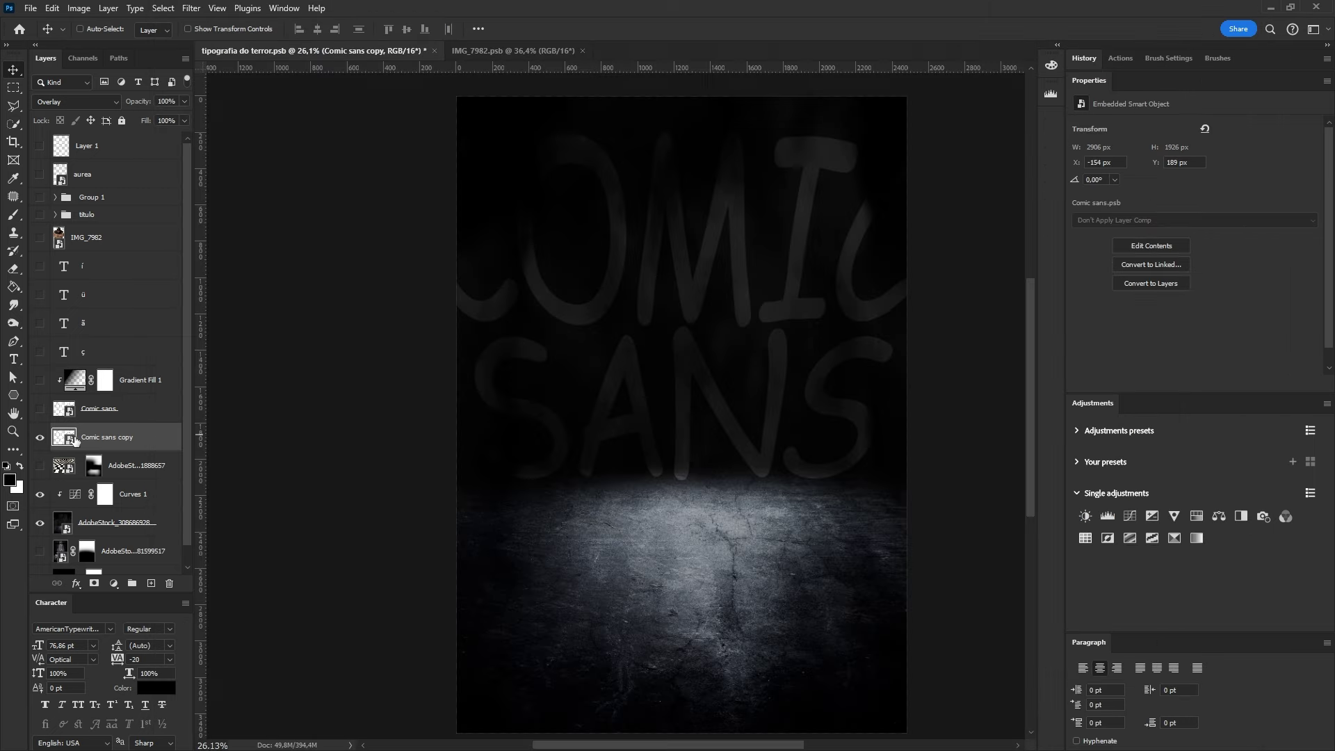
right_click(81, 433)
click(150, 609)
click(191, 8)
click(365, 173)
key(b)
key(ctrl+shift+x)
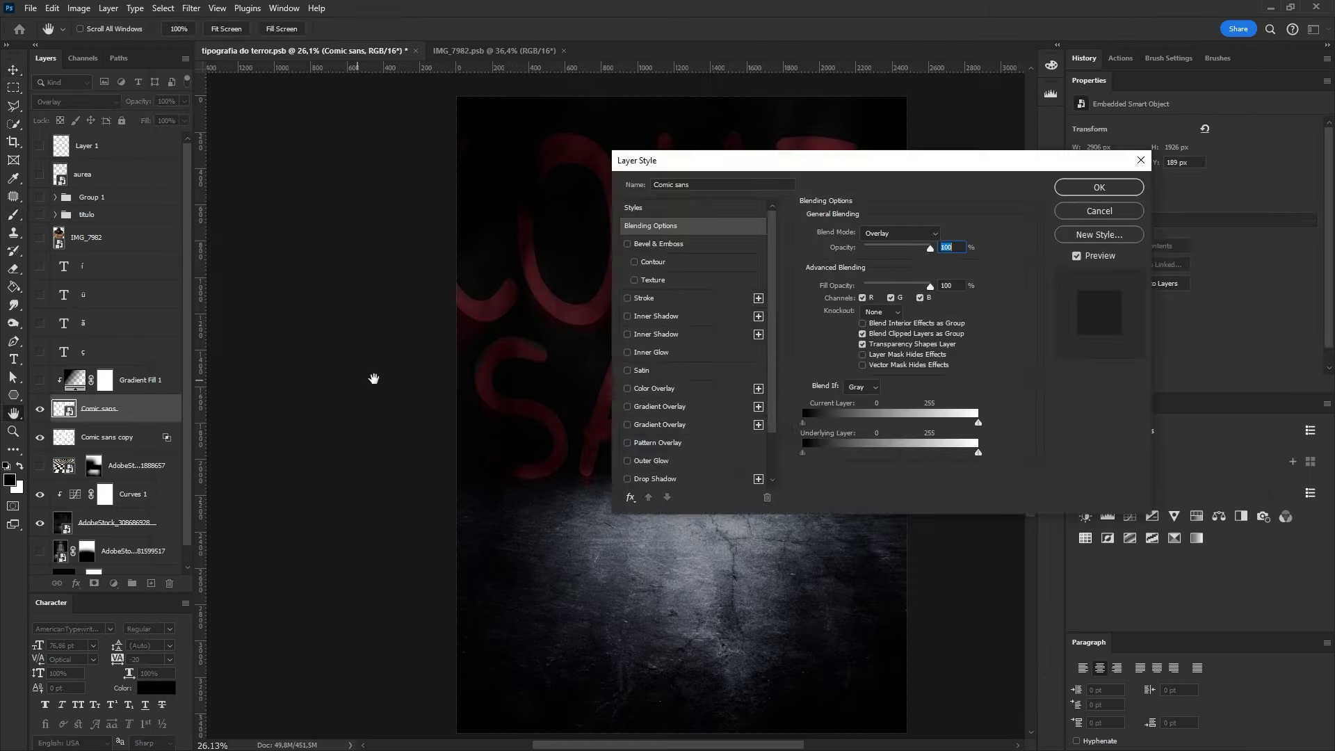
- Duplicate the Comic sans copy, offset it right, and add a Zoom Radial Blur
key(ctrl+j)
click(147, 495)
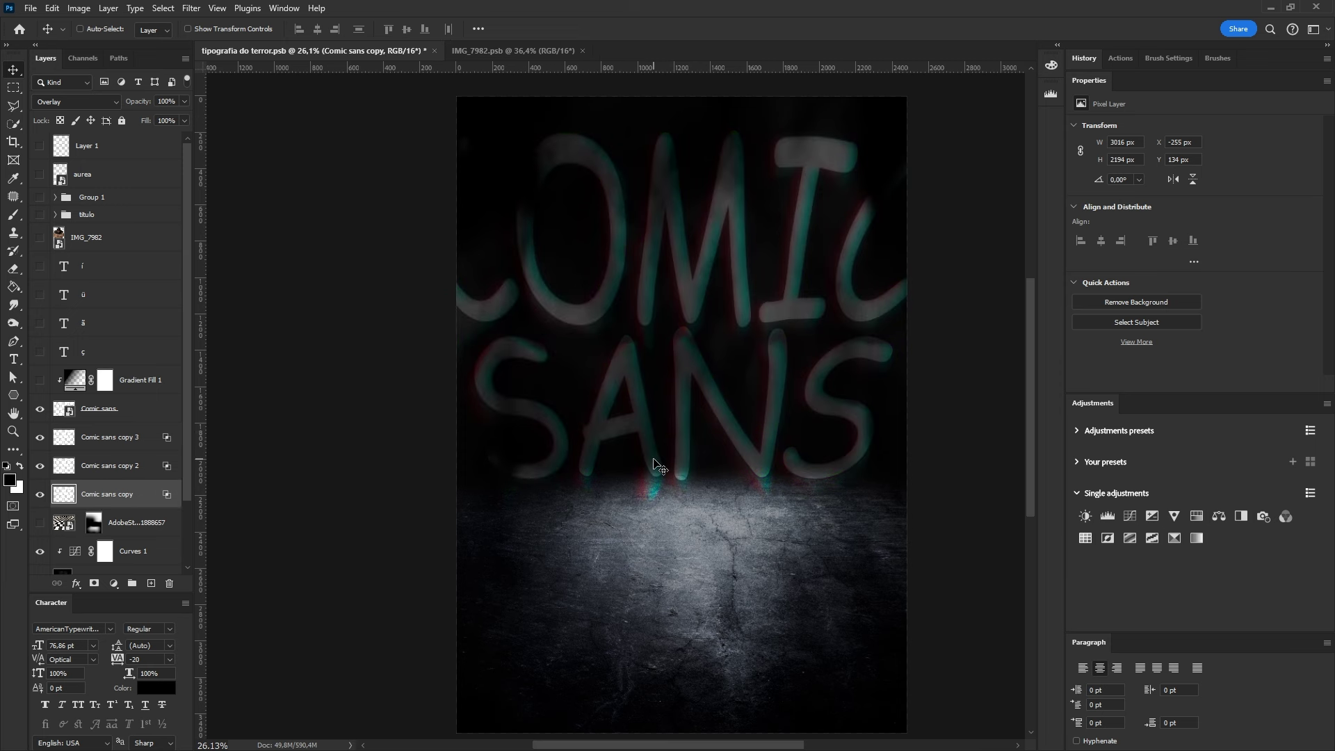
drag(654, 465, 660, 461)
click(104, 408)
click(191, 8)
click(414, 250)
click(639, 359)
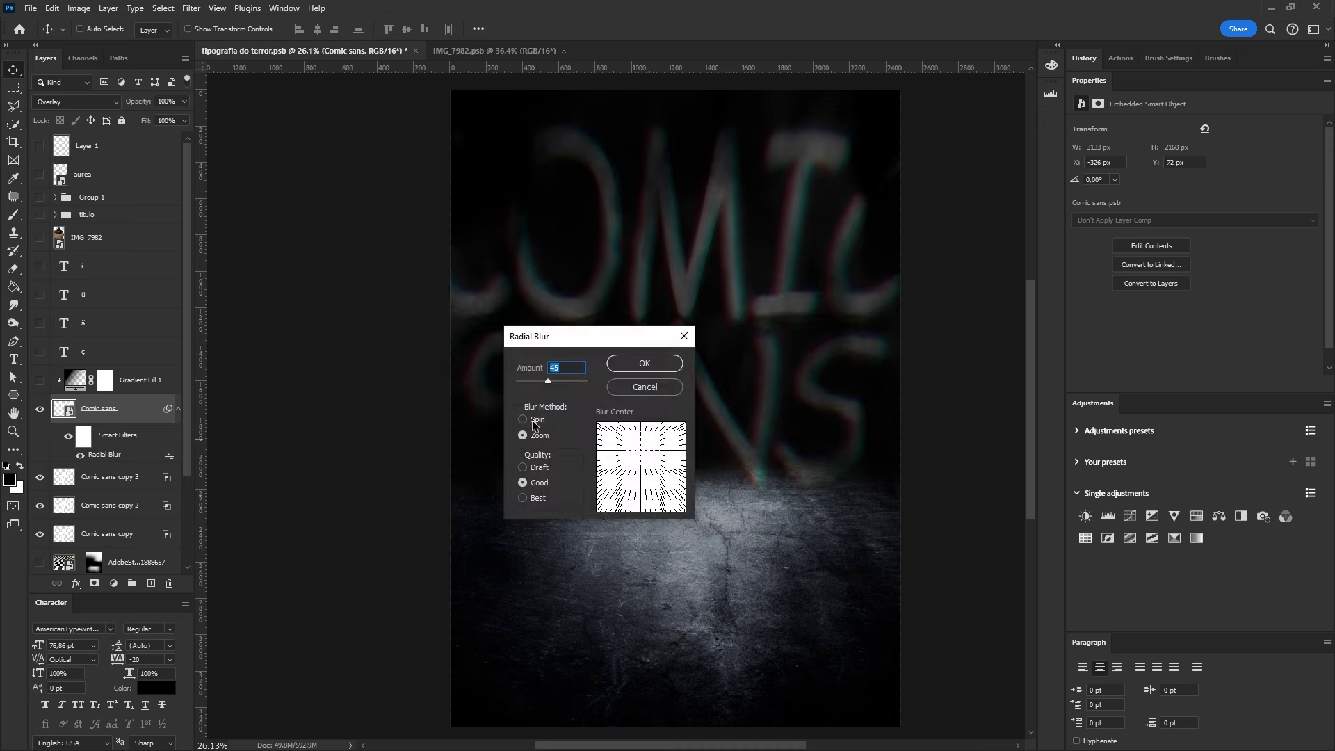
click(521, 435)
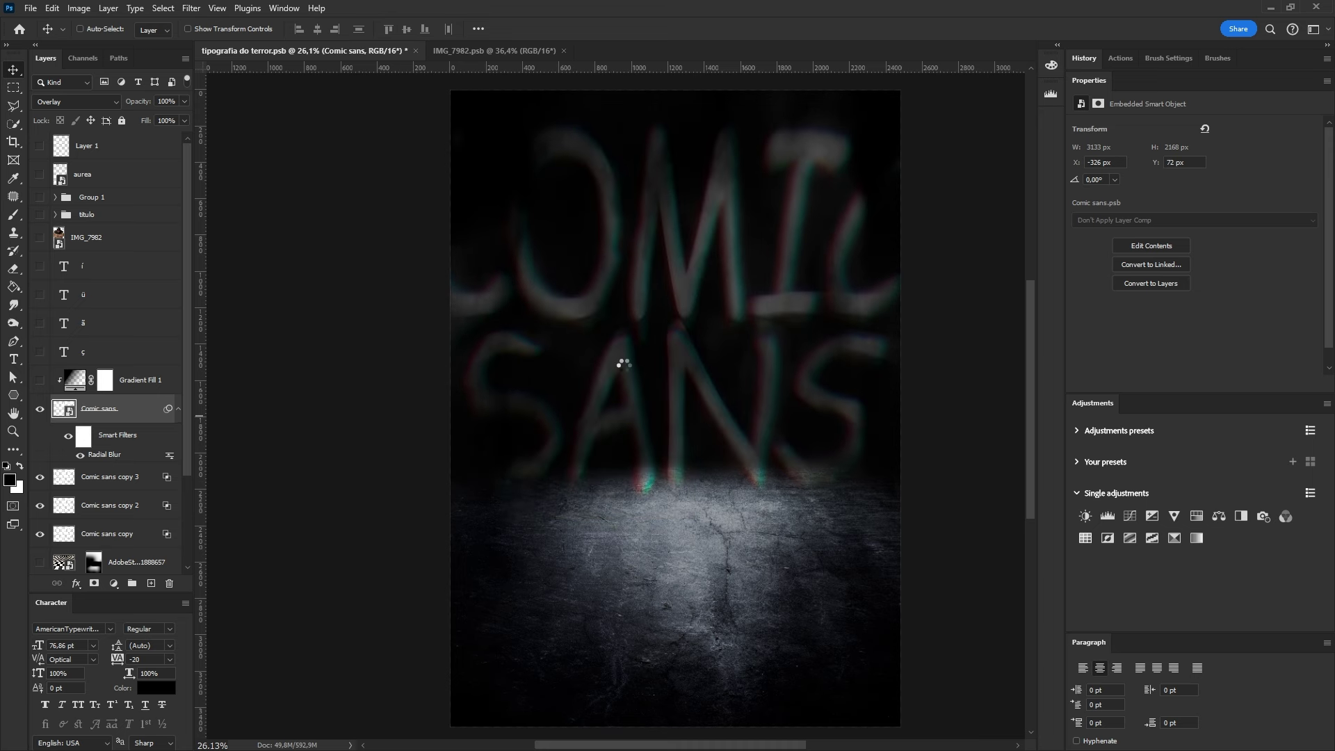
click(623, 367)
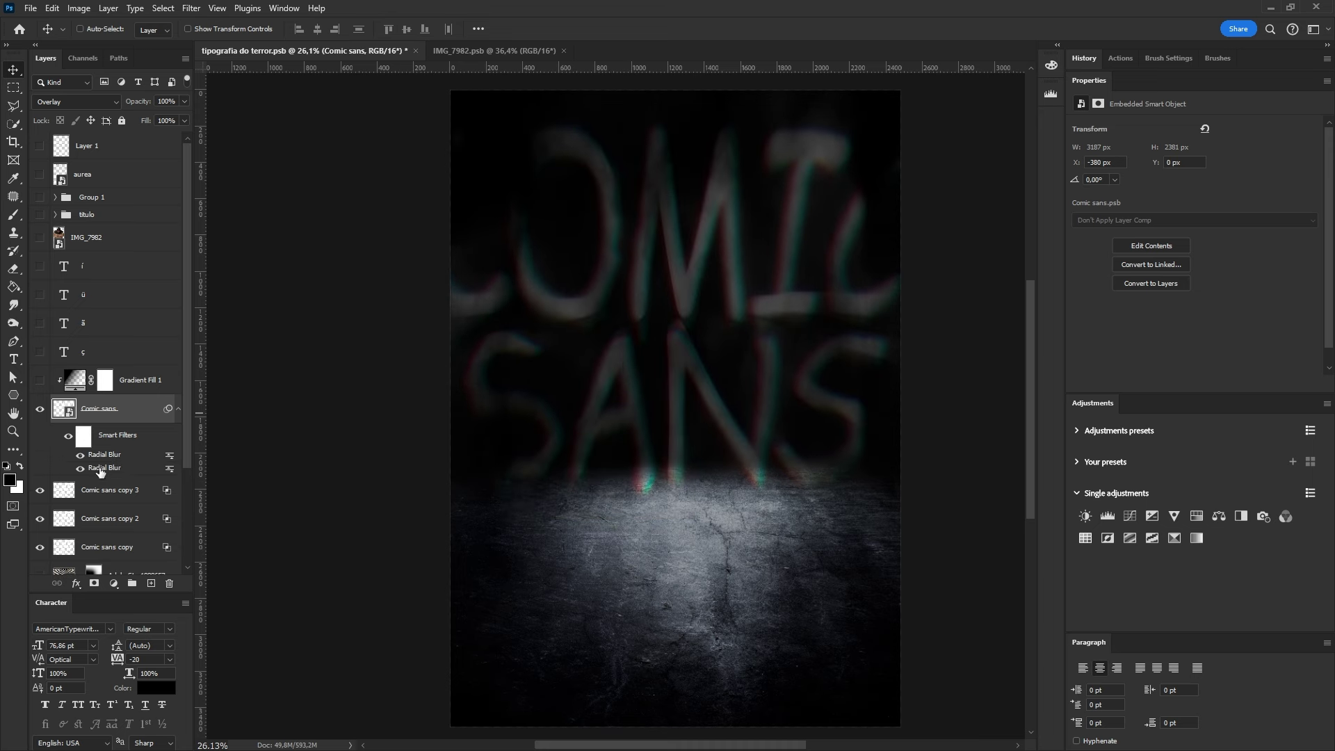
- Turn off one Radial Blur smart filter and undo a trial Hue/Saturation adjustment
click(80, 454)
click(80, 455)
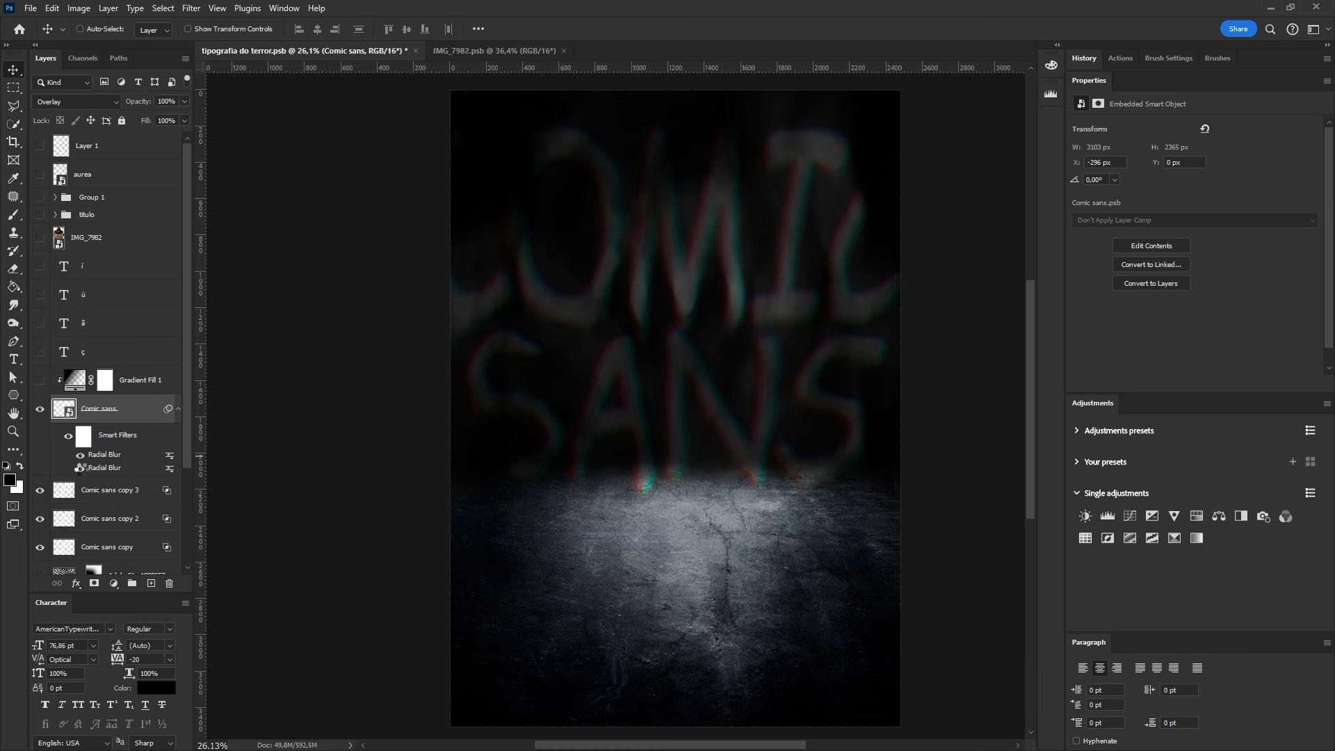
click(80, 454)
click(178, 408)
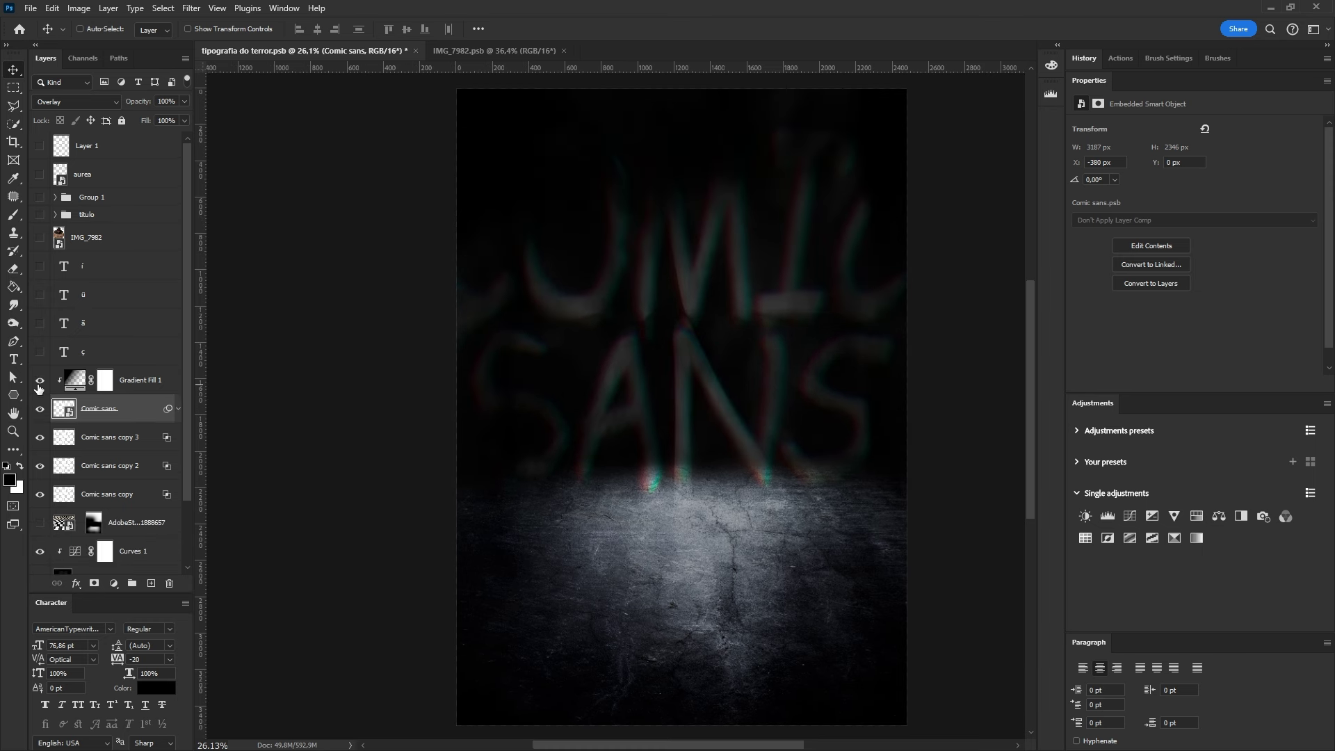
click(119, 438)
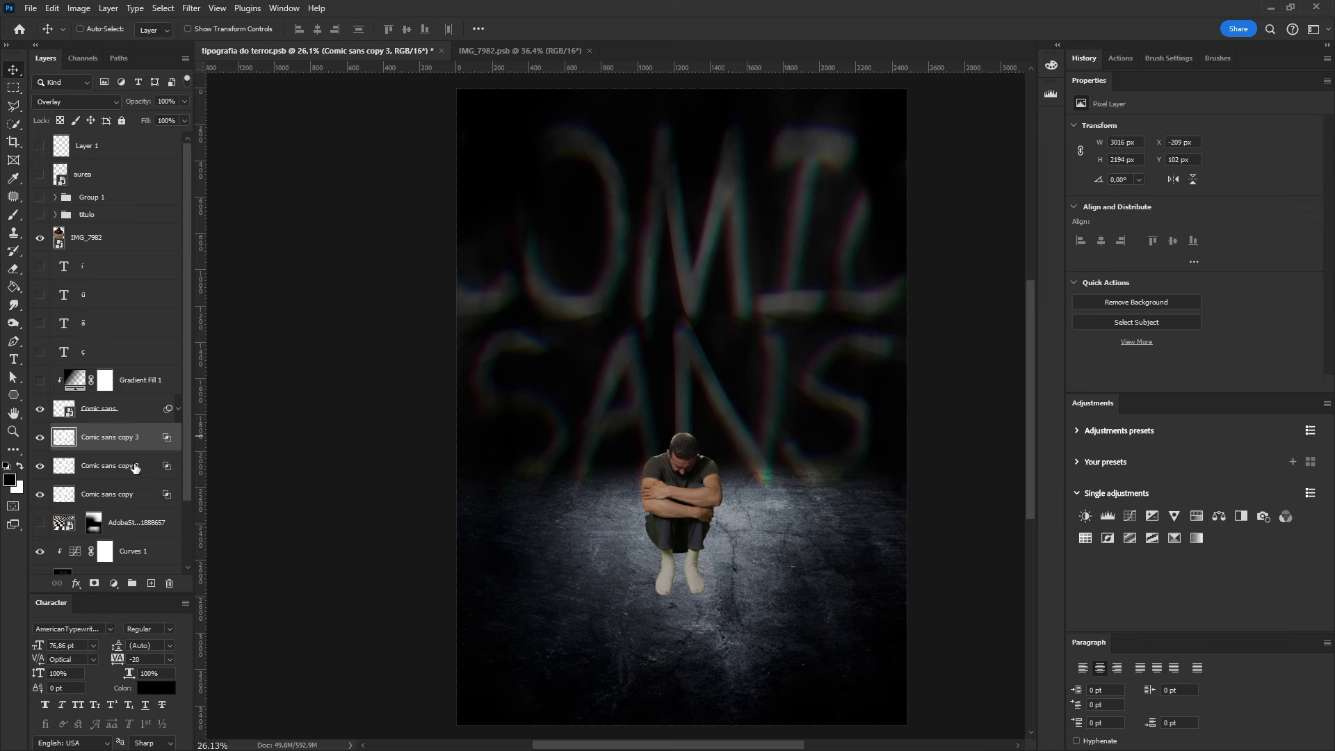
key(ctrl+shift+z)
key(ctrl+z)
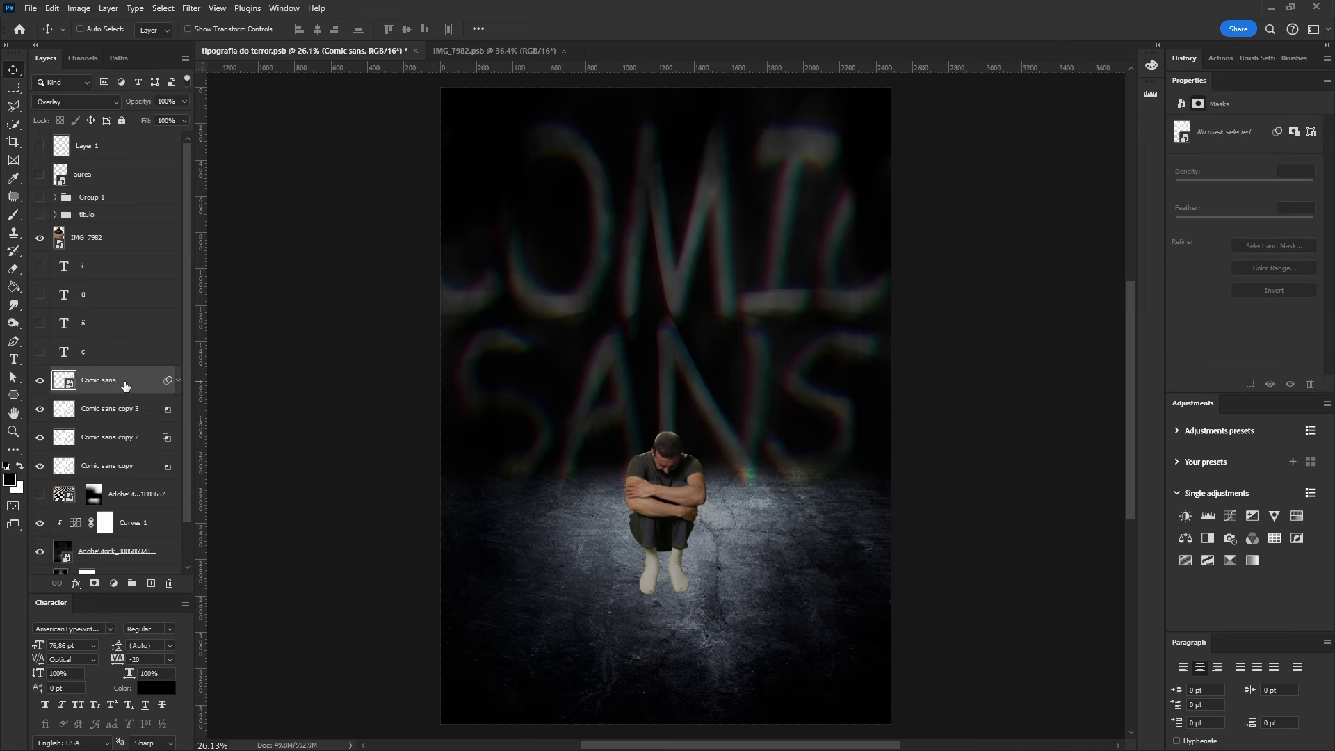
key(ctrl+z)
key(ctrl+z)
key(ctrl+z)
key(ctrl+z)
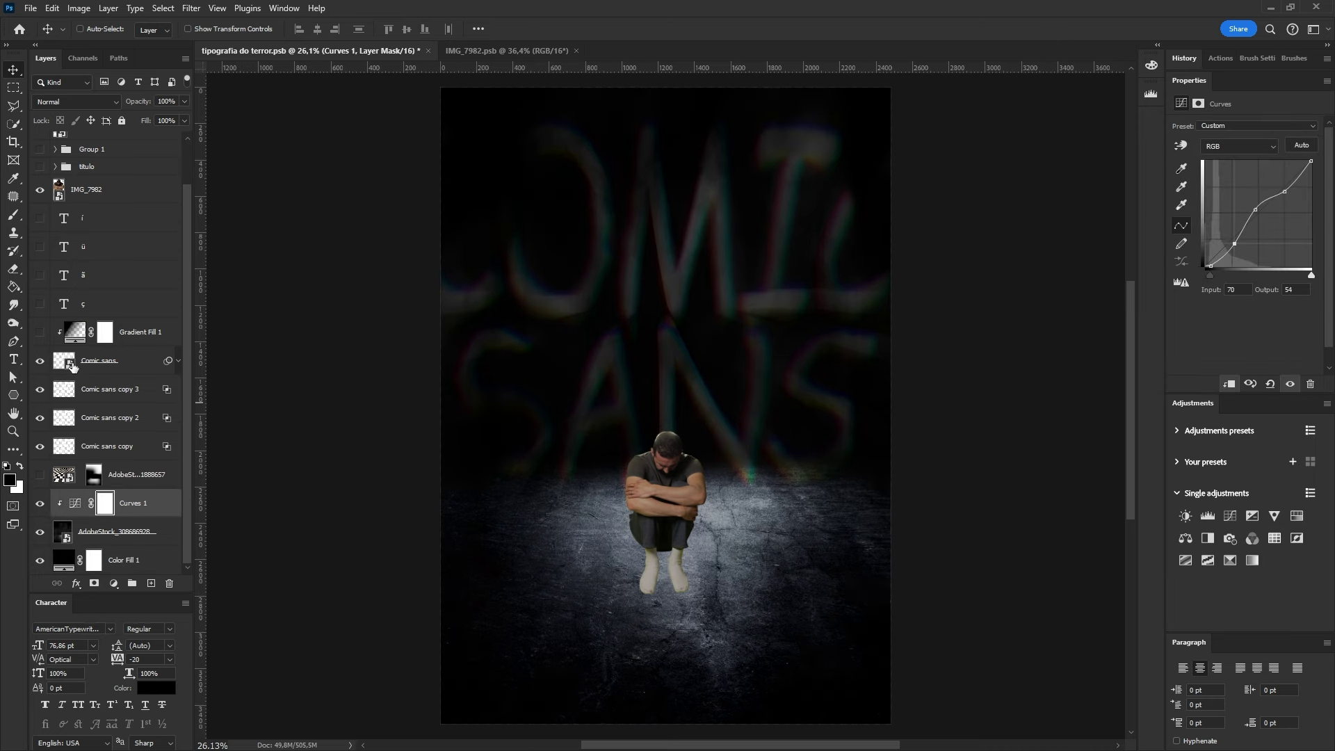
key(ctrl+z)
- Warp the Comic sans letters and show the Comic sans copy layer
key(ctrl+t)
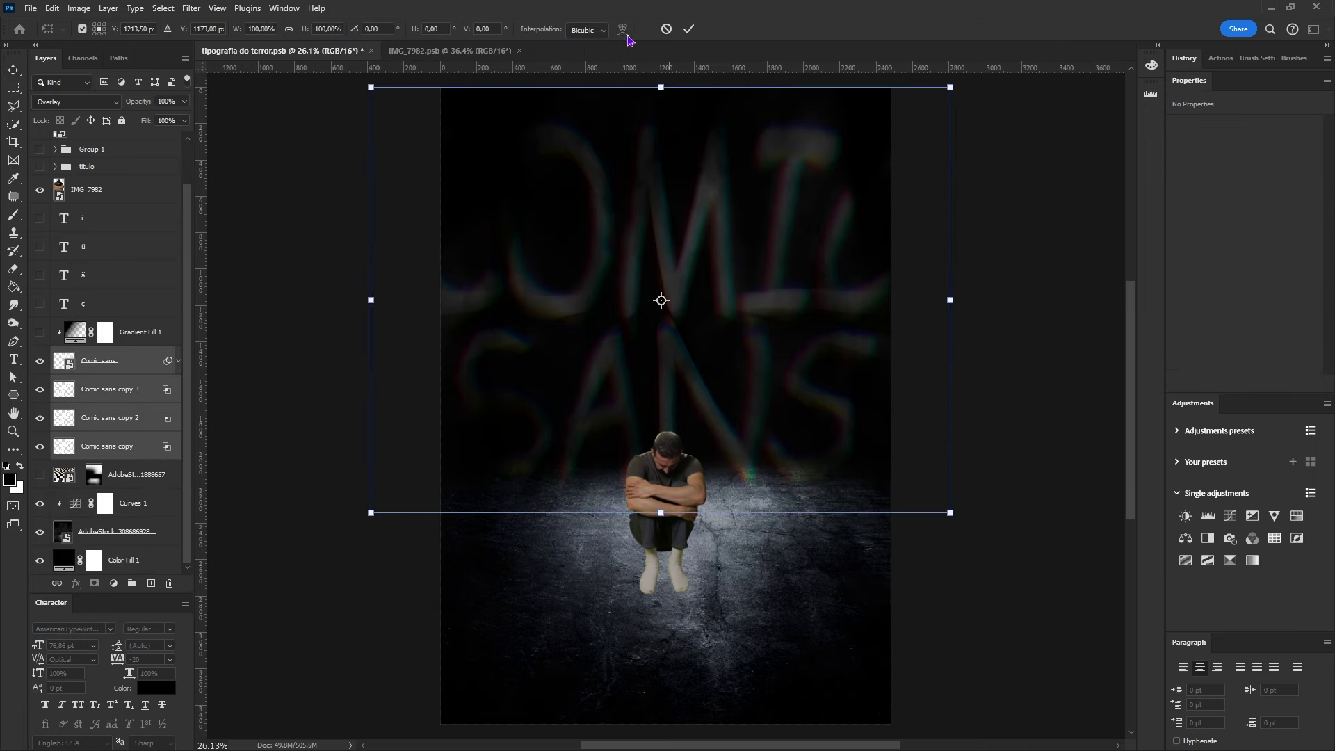
key(ctrl+z)
key(ctrl+z)
key(ctrl+z)
key(ctrl+z)
key(ctrl+z)
key(ctrl+z)
key(ctrl+z)
key(ctrl+z)
key(ctrl+z)
key(ctrl+z)
key(ctrl+z)
drag(39, 389, 41, 446)
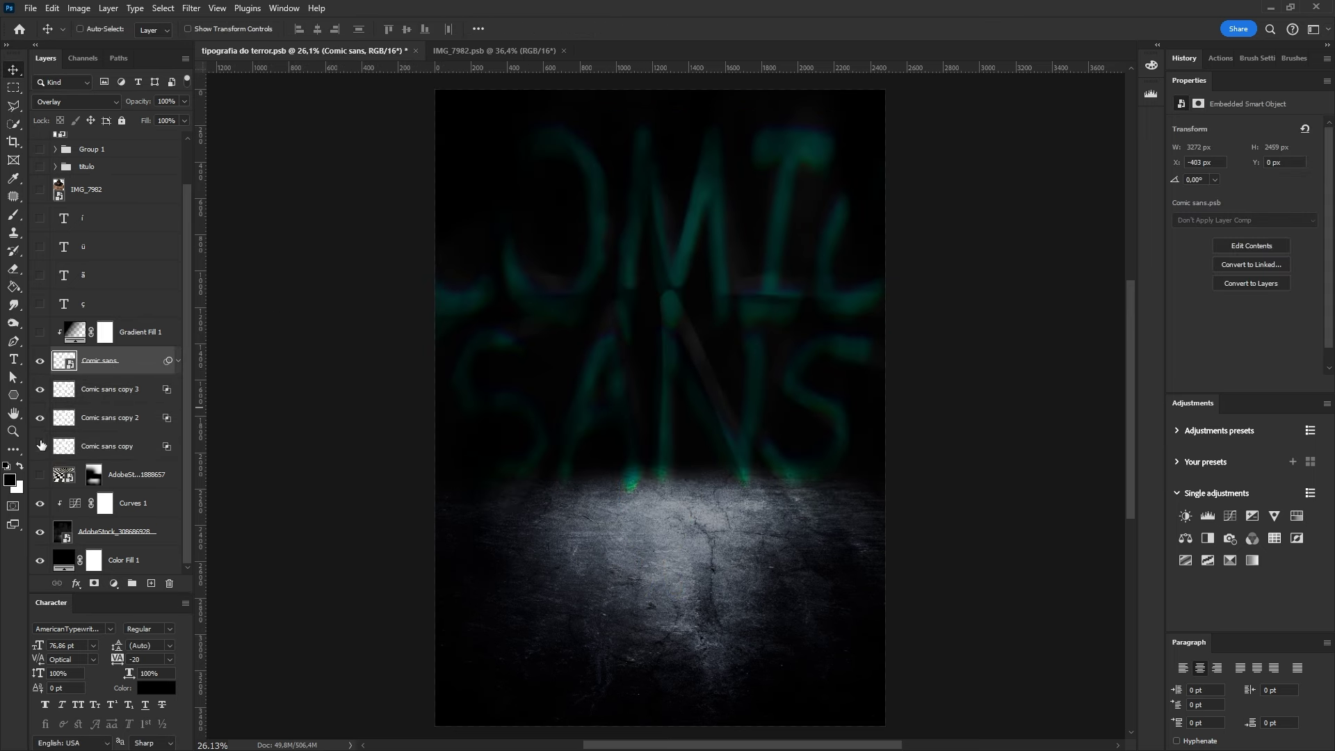
click(40, 446)
click(100, 449)
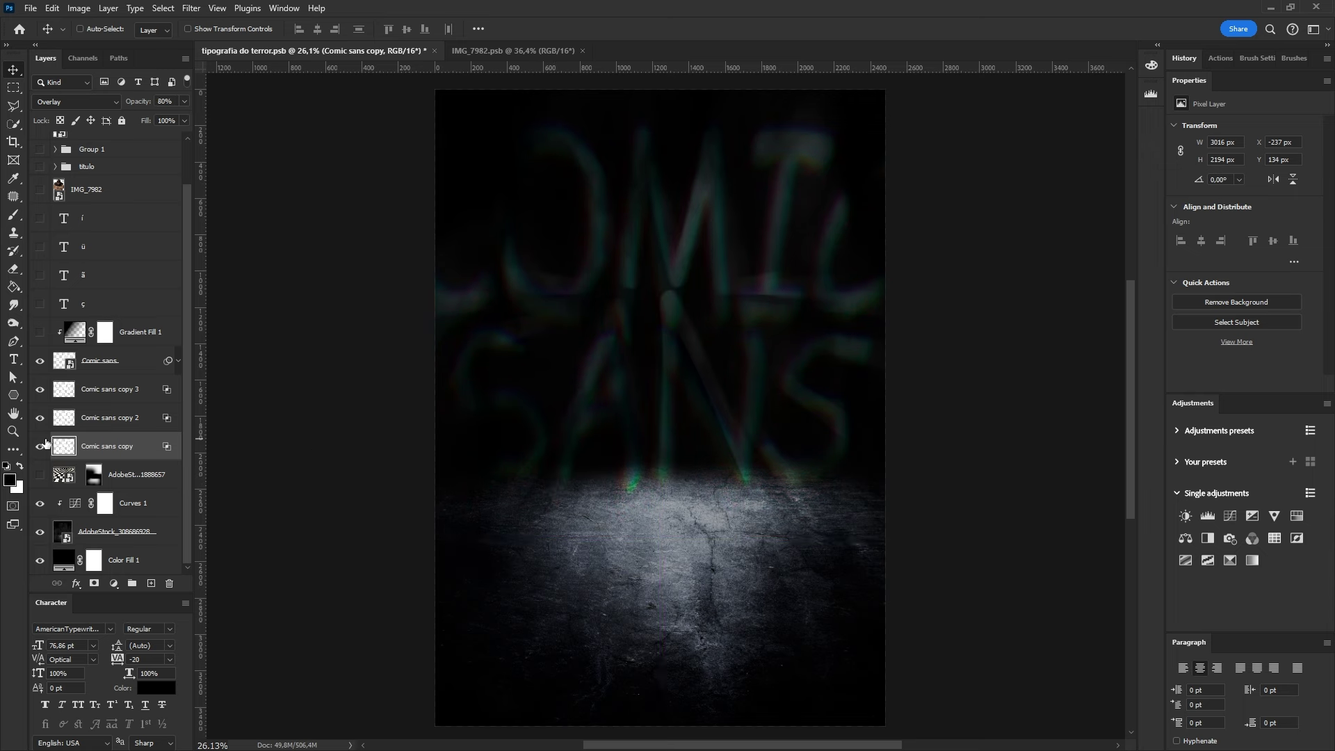
- Lower the glow copy to 70% opacity and add a new layer with white foreground
key(7)
drag(656, 515, 650, 513)
click(132, 503)
click(150, 583)
scroll(654, 348, down, 5)
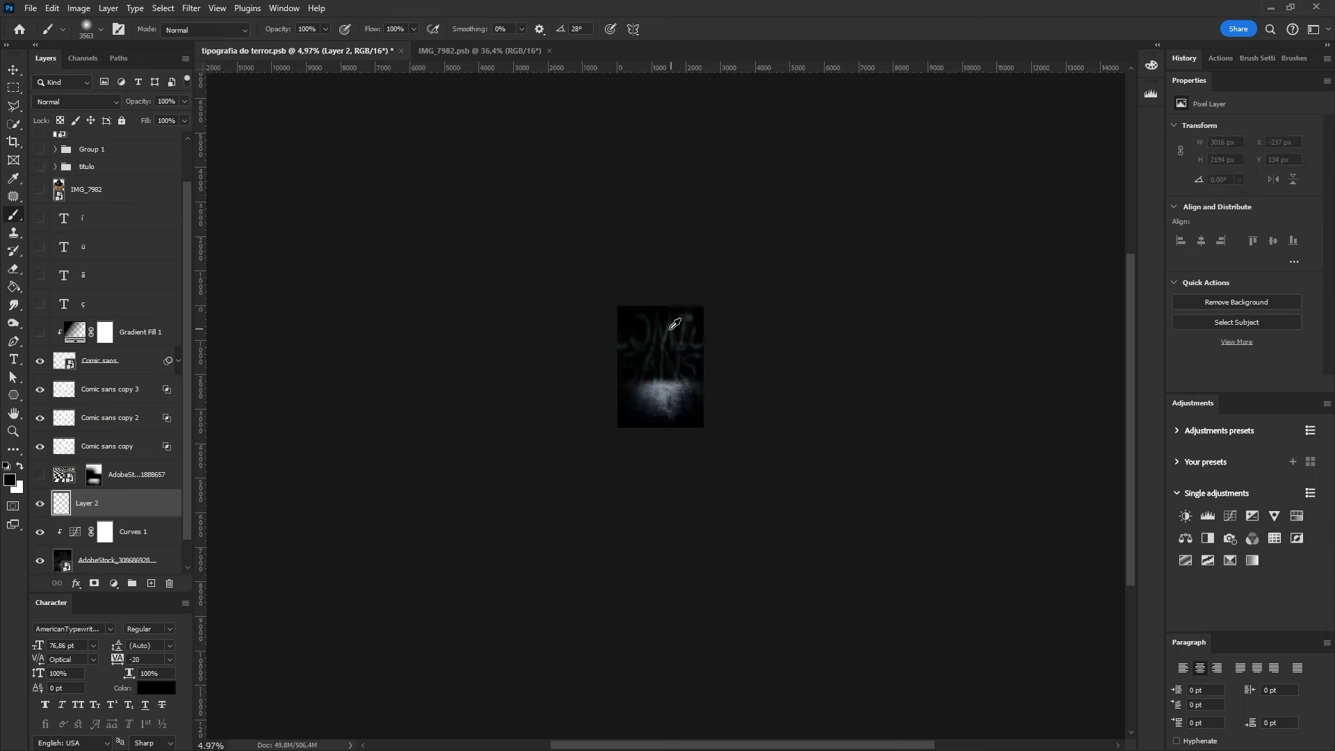
key(x)
scroll(670, 214, up, 2)
scroll(634, 365, up, 2)
- Create a skewed white light beam with Gaussian and Motion Blur, then duplicate it
mouse_move(615, 316)
mouse_down()
mouse_move(717, 441)
mouse_move(739, 441)
mouse_up()
key(ctrl+t)
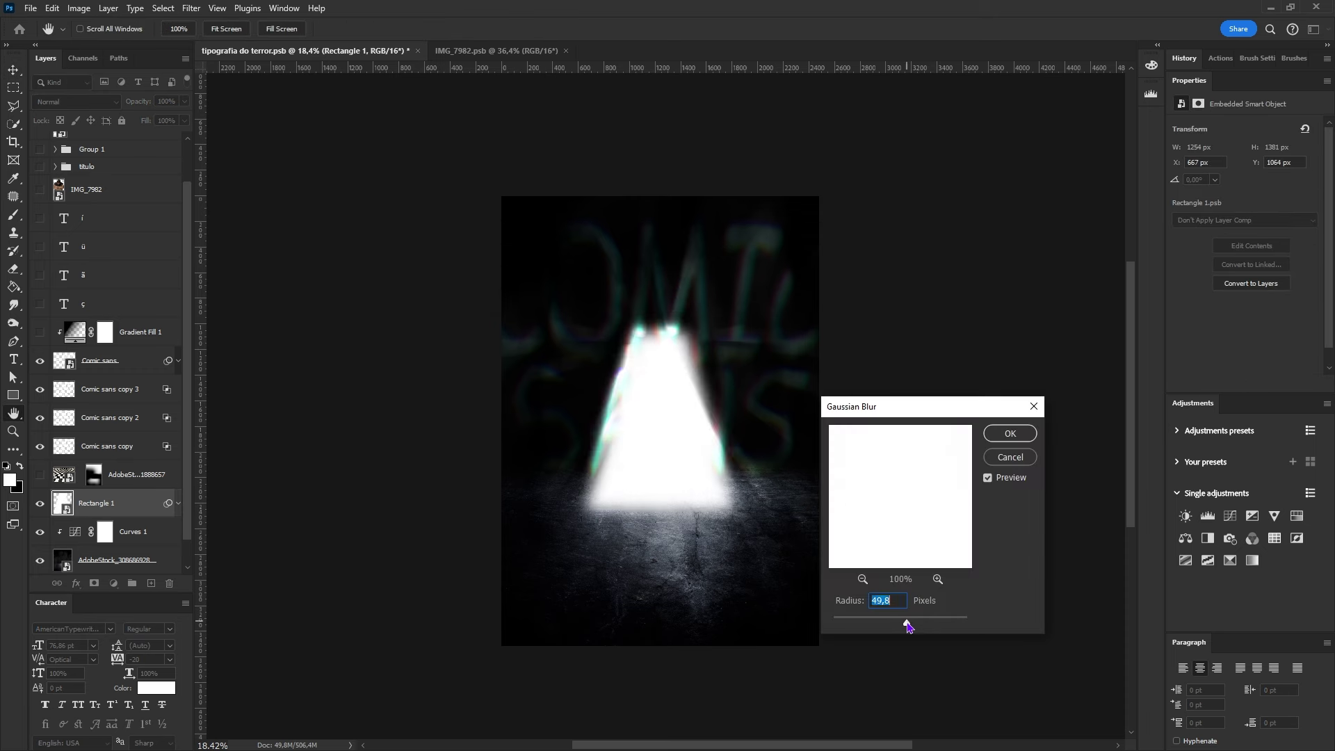
key(Return)
click(191, 9)
click(313, 230)
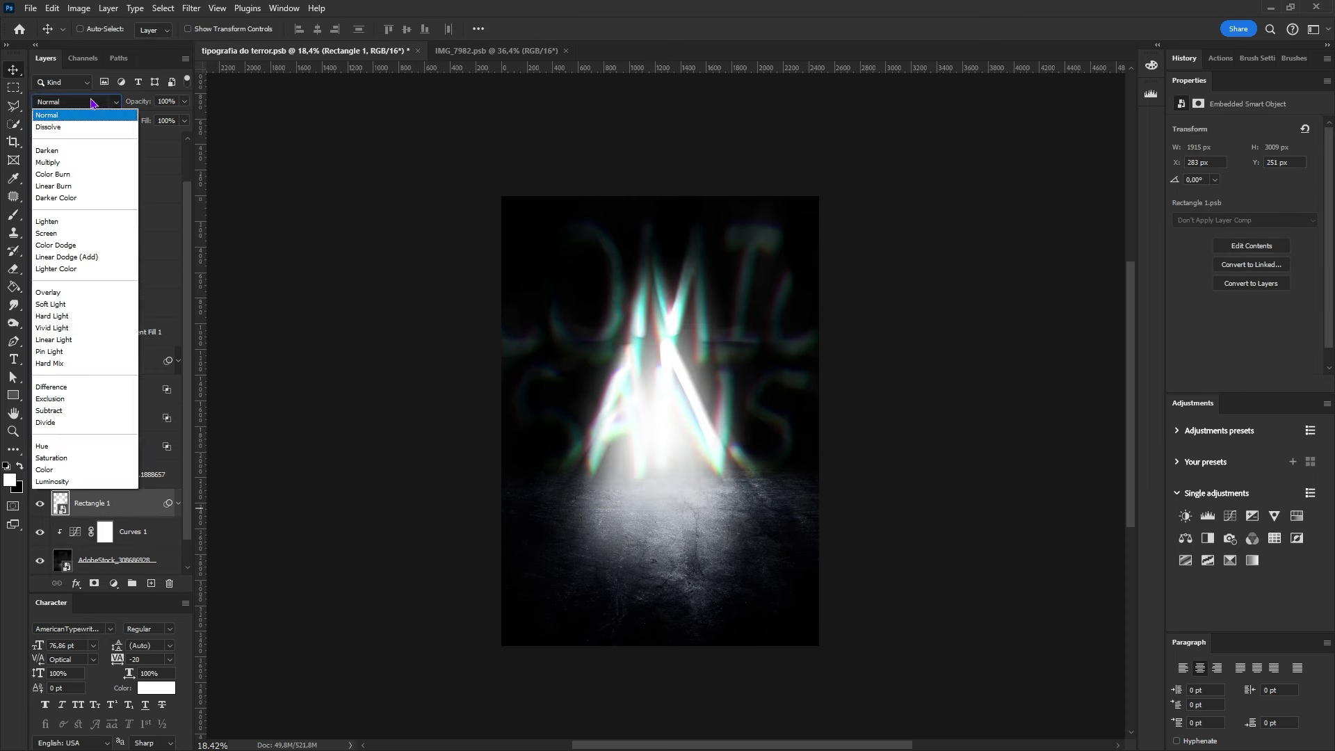
key(Return)
key(ctrl+j)
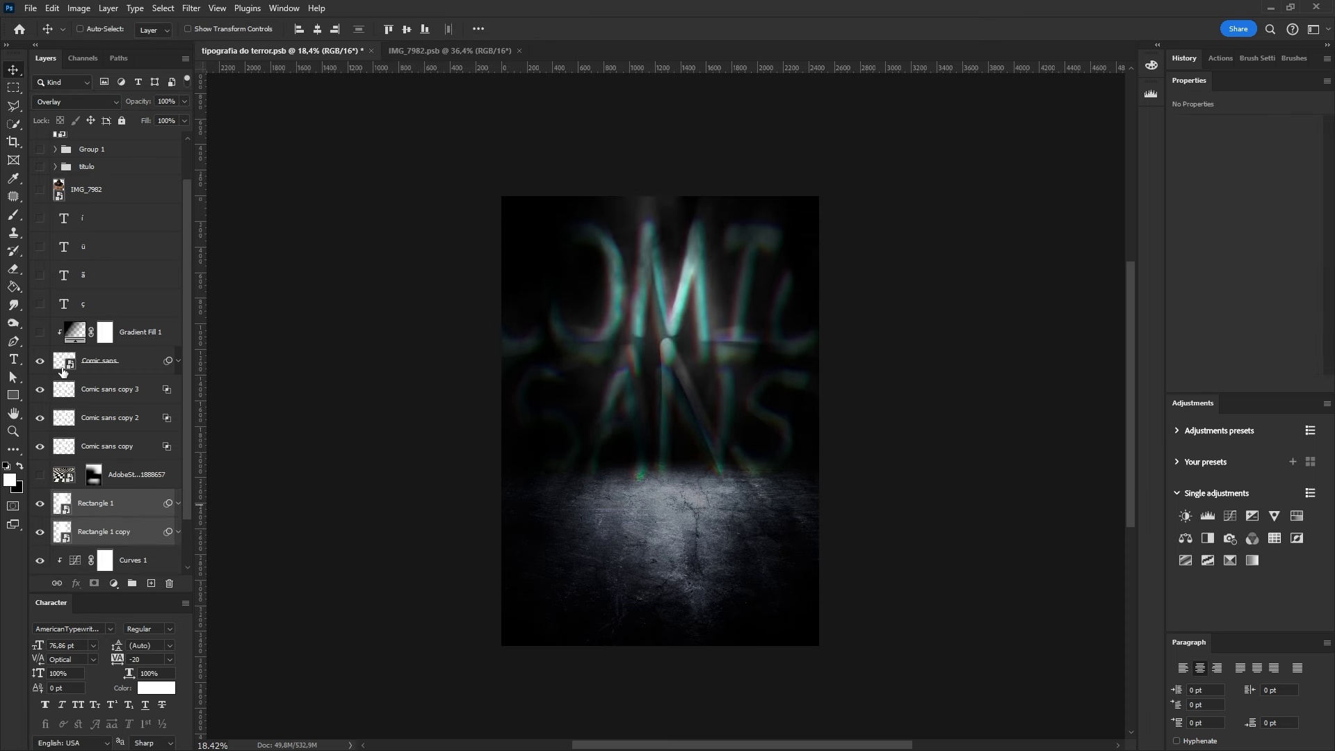
click(39, 332)
click(39, 503)
scroll(595, 447, up, 2)
- Show the IMG_7982 man layer and shrink and slightly tilt him
click(39, 189)
click(105, 189)
scroll(254, 273, up, 2)
key(ctrl+t)
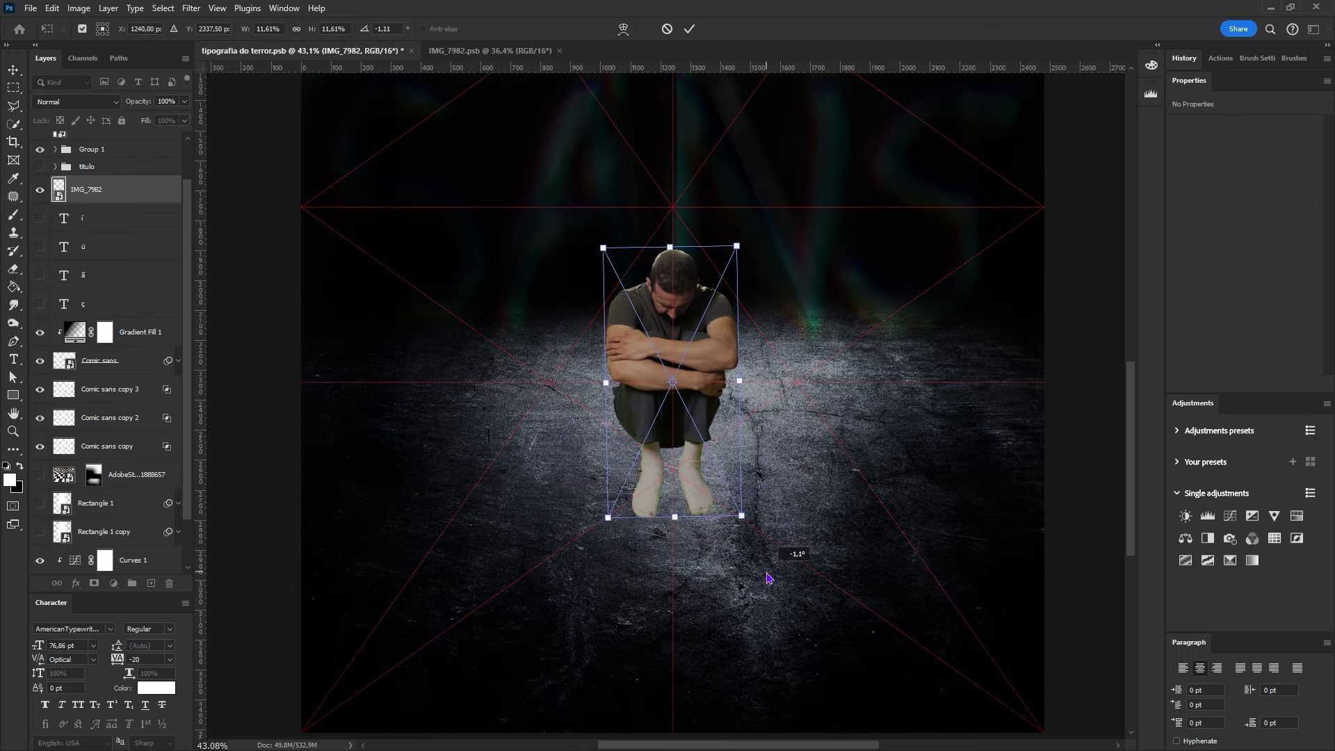
drag(673, 514, 674, 498)
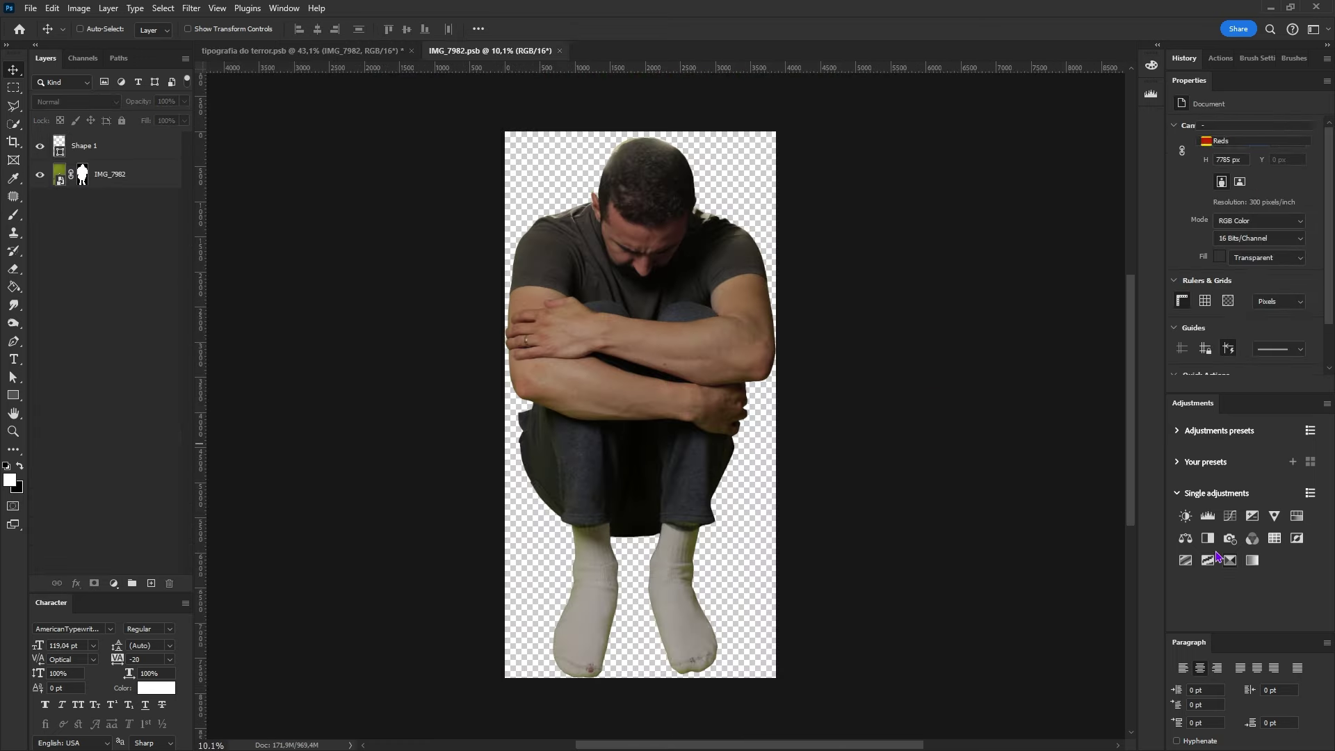
- Invert the Selective Color mask and paint the correction onto the sock area
key(b)
key(ctrl+i)
key(x)
click(587, 540)
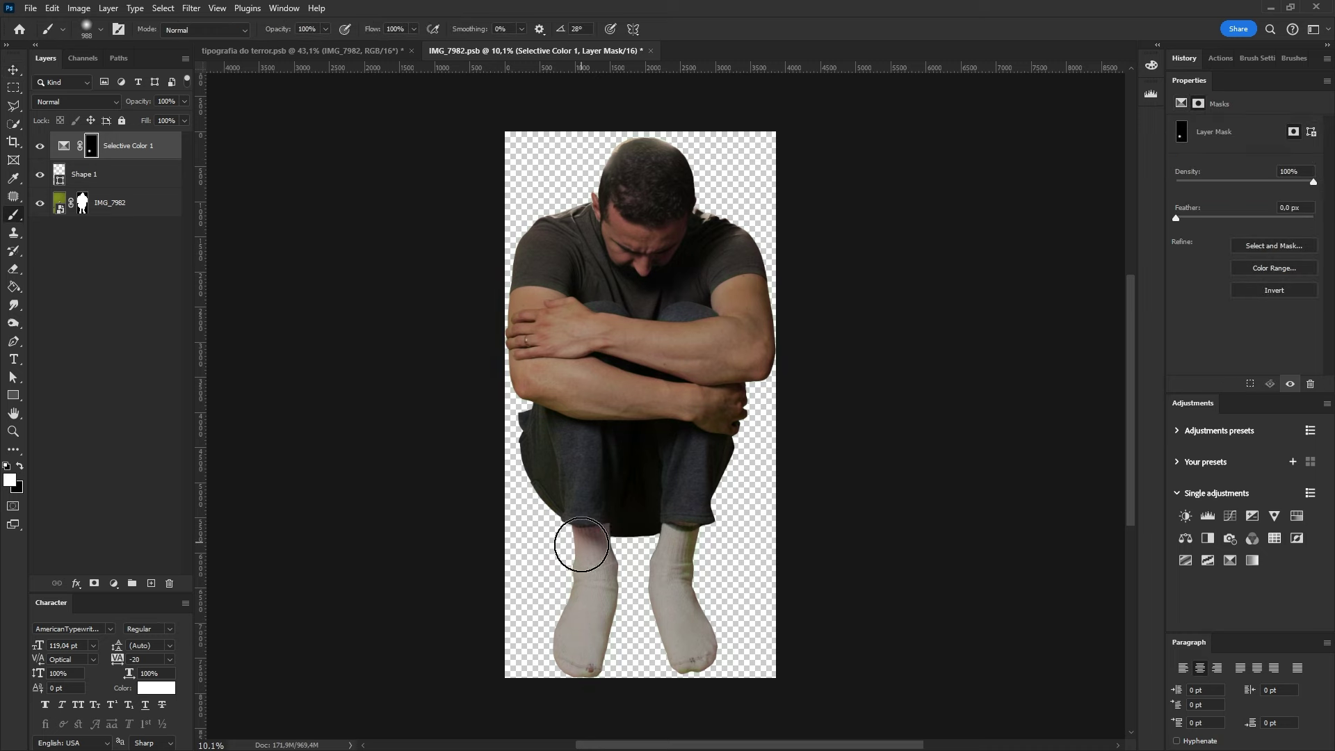
scroll(540, 484, up, 3)
scroll(447, 360, up, 3)
scroll(438, 155, up, 3)
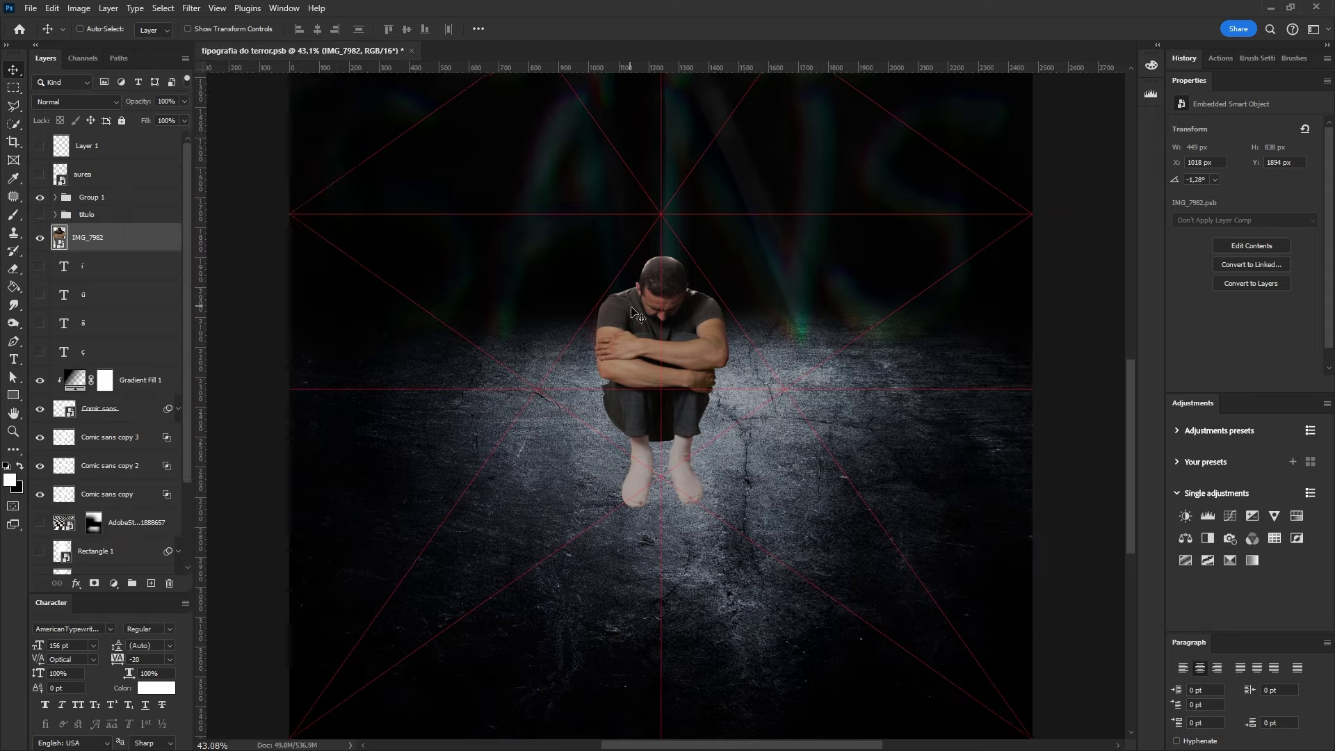
- Apply Camera Raw to the man and invert then paint the Exposure mask
click(192, 7)
click(390, 145)
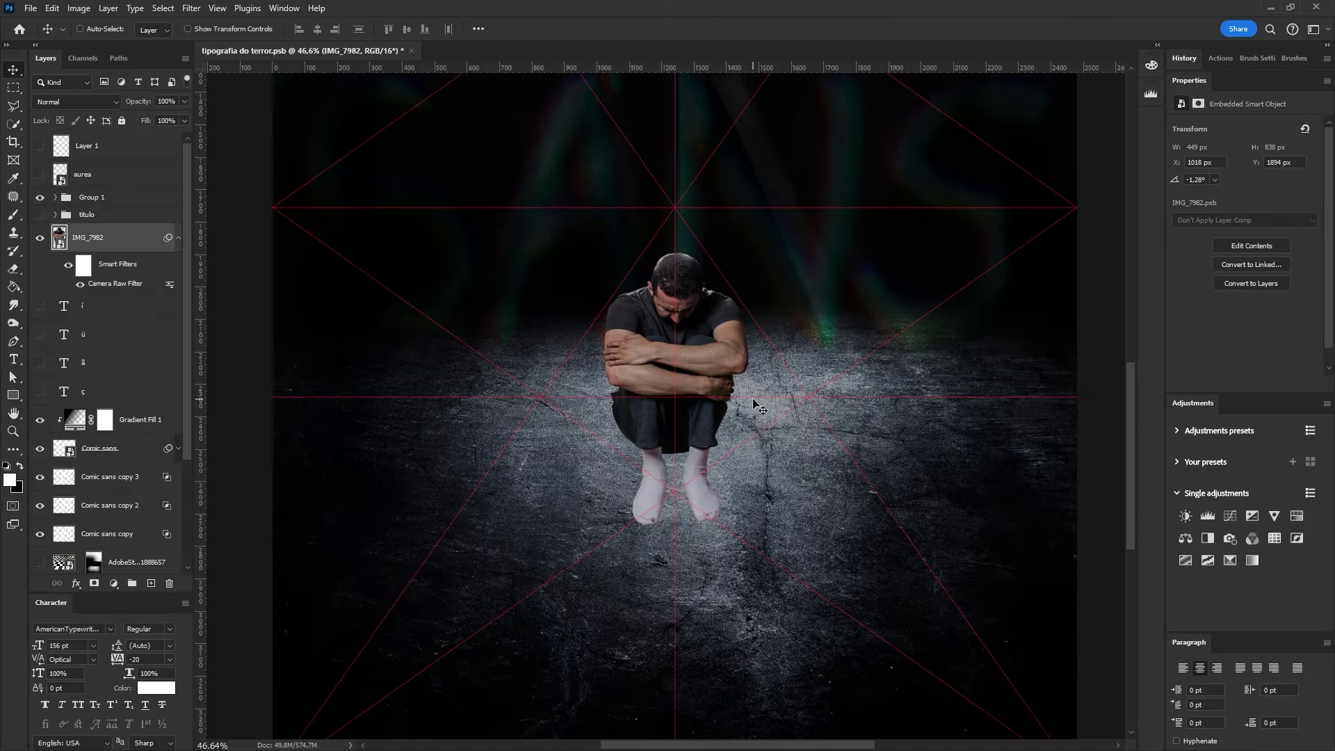
click(105, 238)
key(ctrl+i)
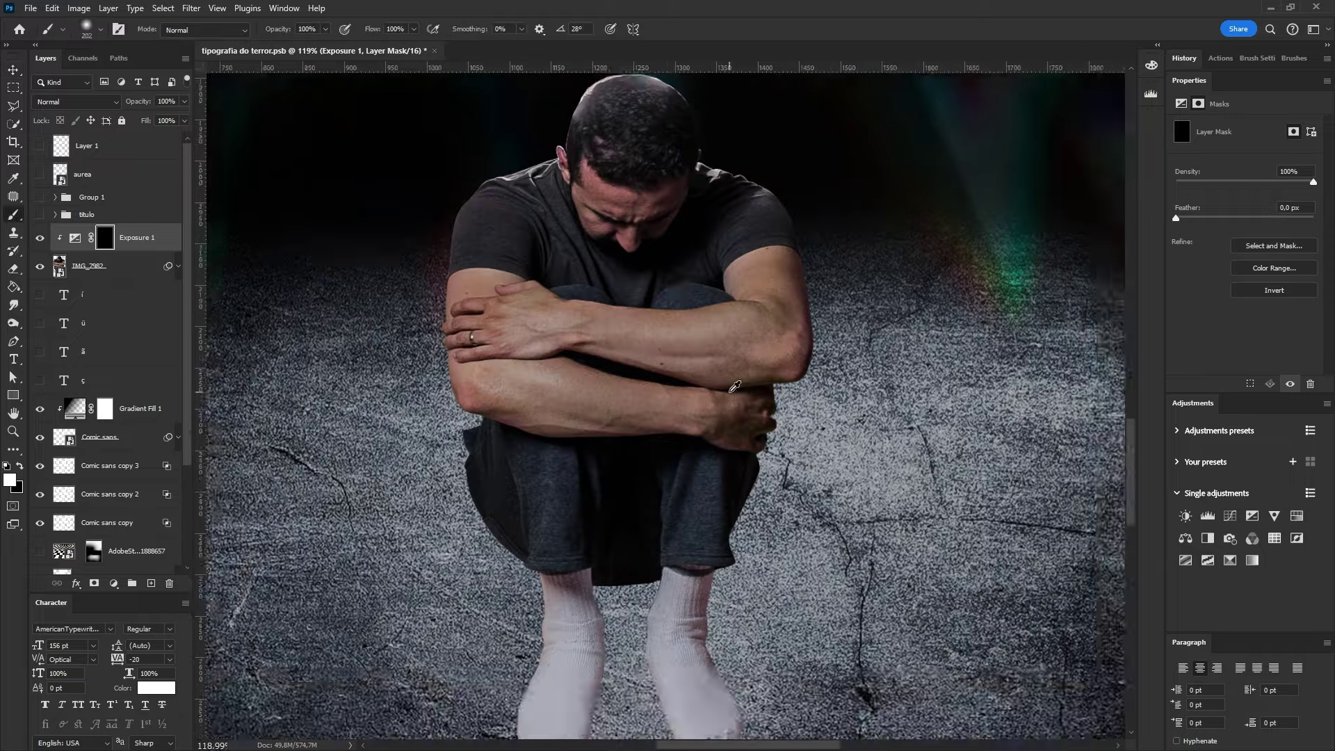
key(b)
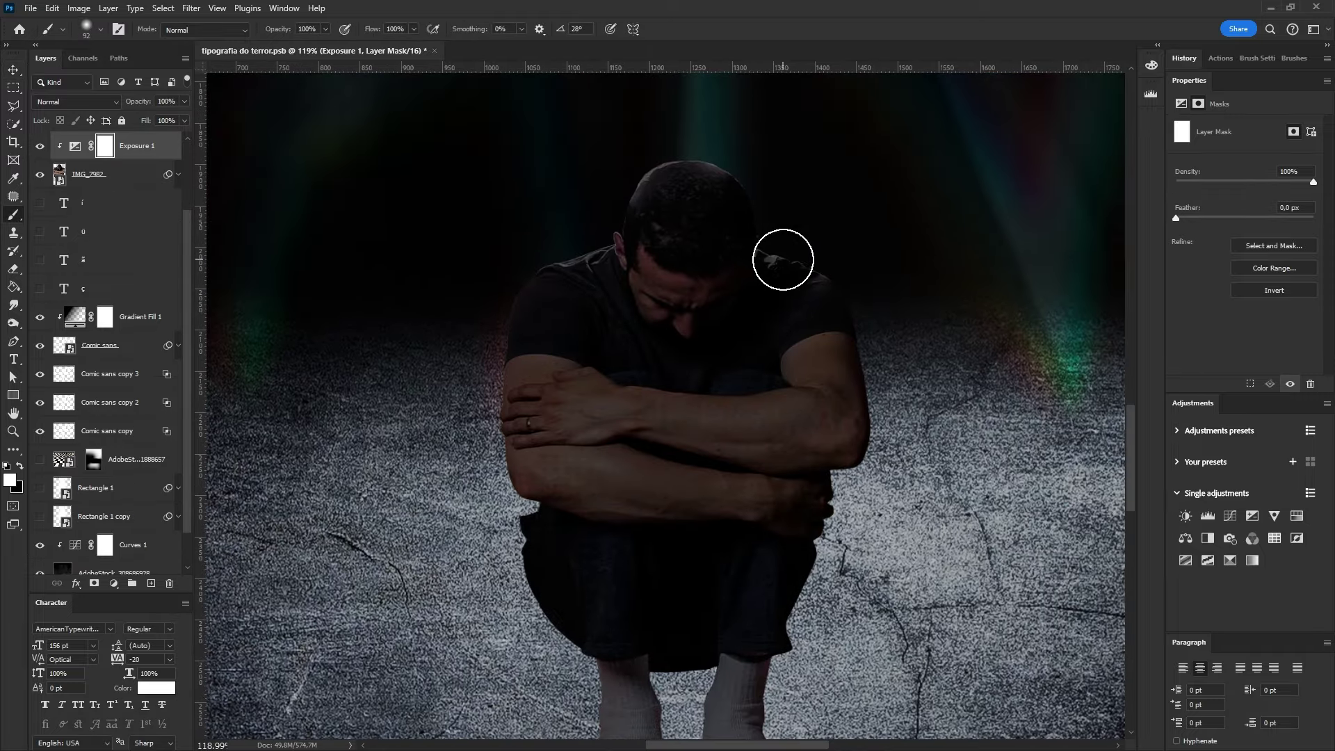
scroll(586, 280, up, 3)
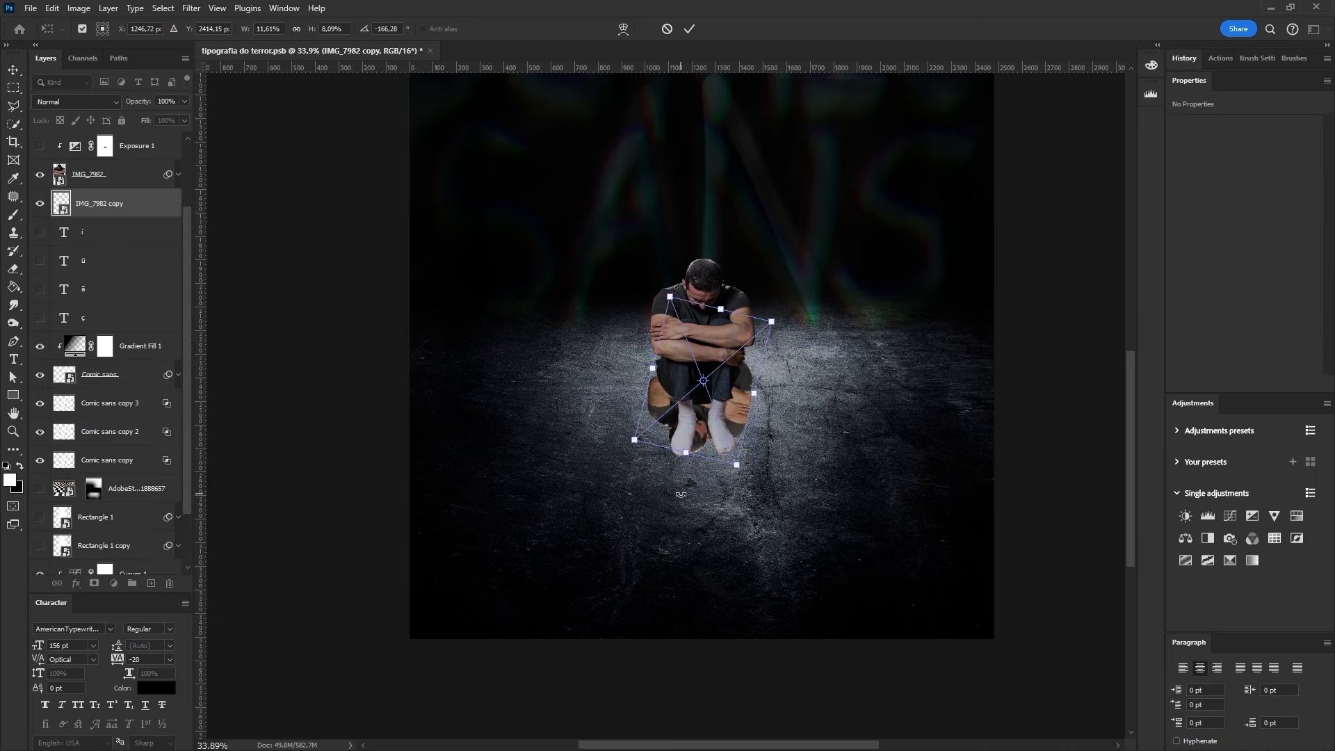
- Flip the dark man copy below his feet and apply a Tilt-Shift blur
right_click(694, 202)
click(730, 474)
key(Return)
click(191, 8)
mouse_move(230, 239)
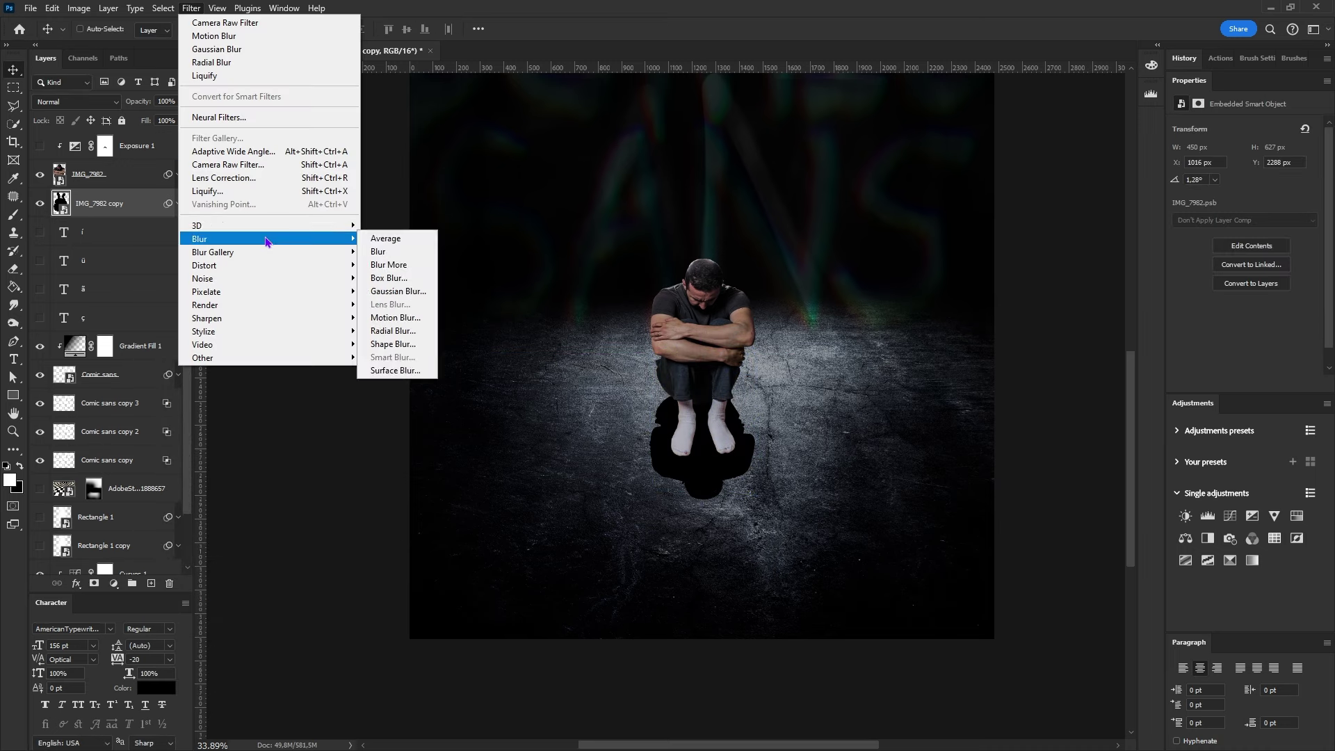
click(390, 285)
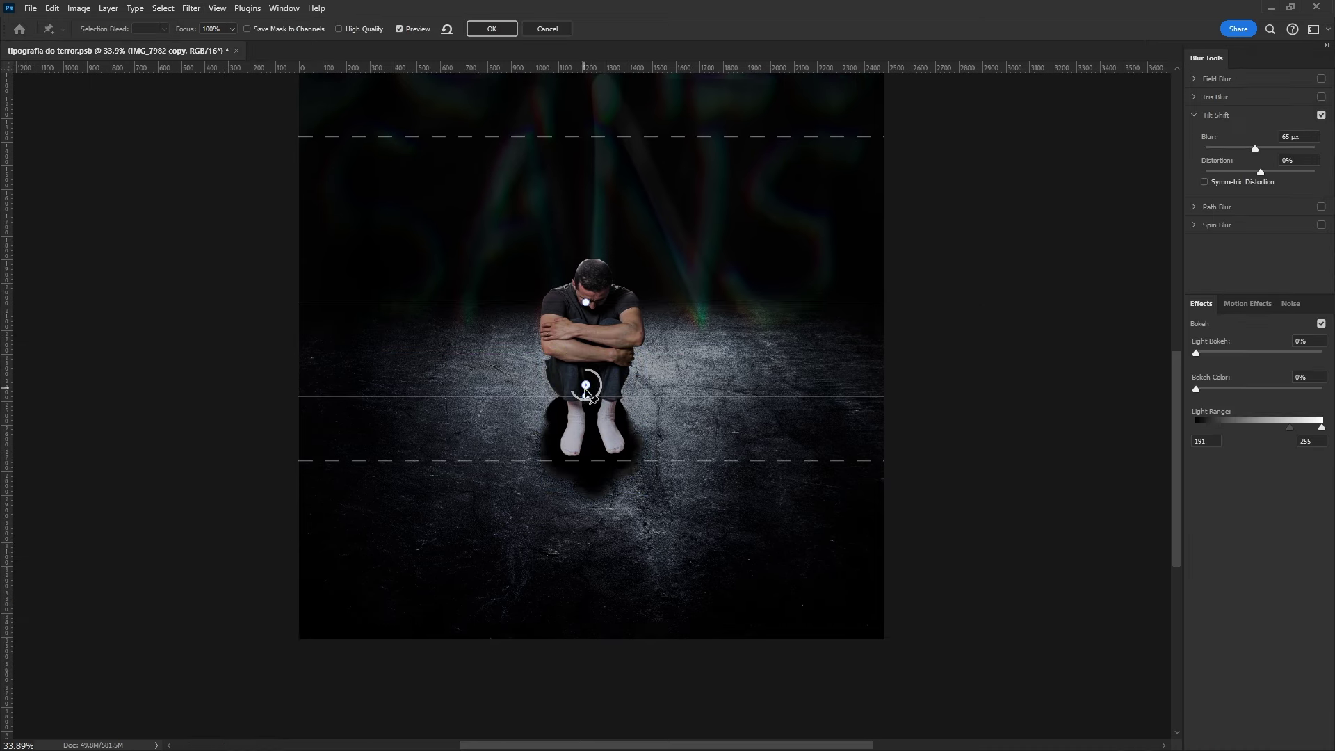
key(Return)
- Add a Motion Blur to the shadow and stretch it larger below the man
click(190, 7)
click(390, 339)
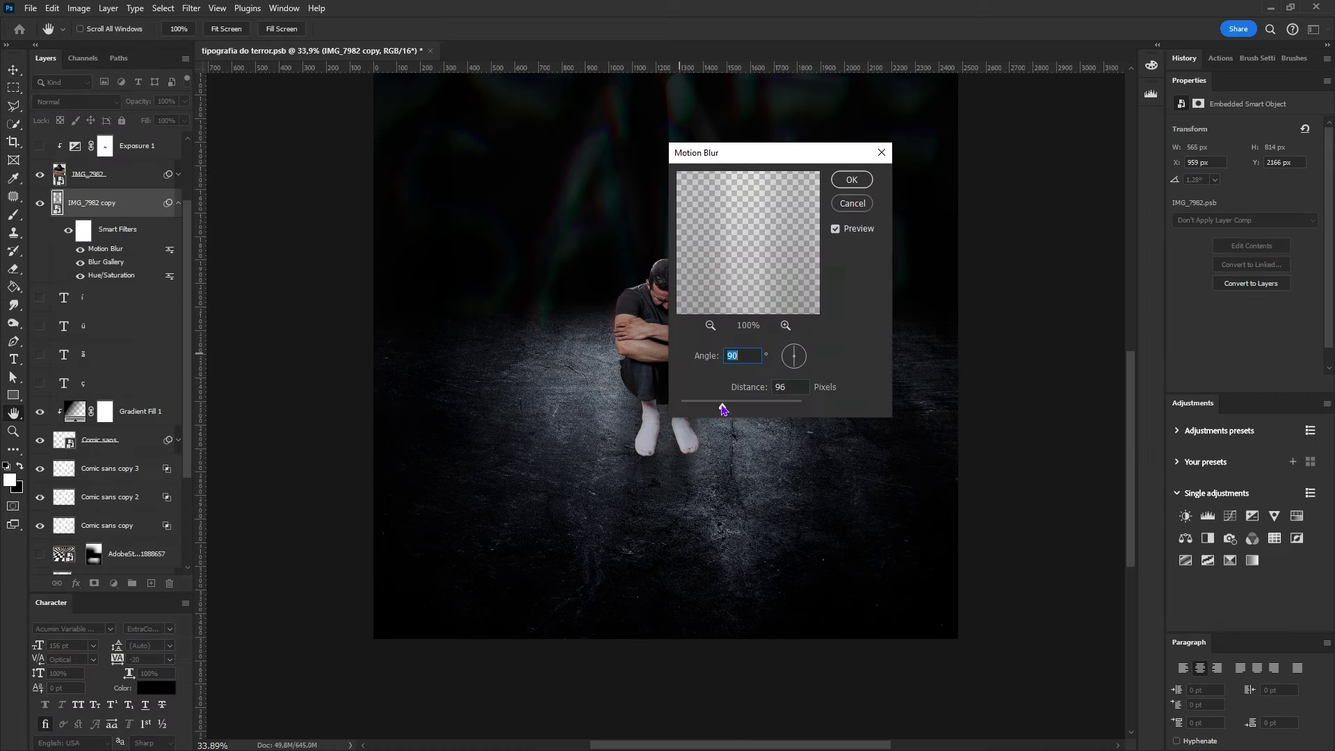
click(850, 180)
key(ctrl+t)
drag(716, 587, 760, 596)
key(Return)
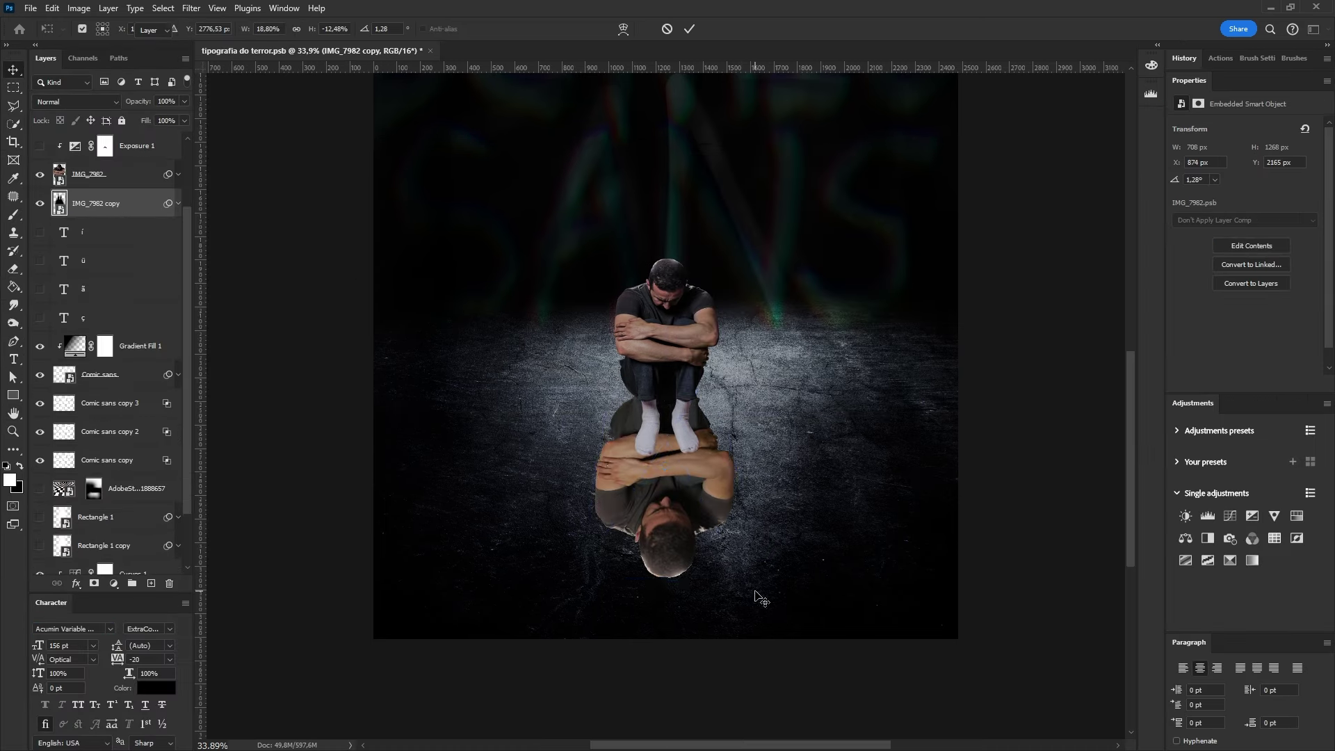
- Revise the shadow's Tilt-Shift blur and pull it into a perspective trapezoid under the feet
double_click(82, 256)
key(Return)
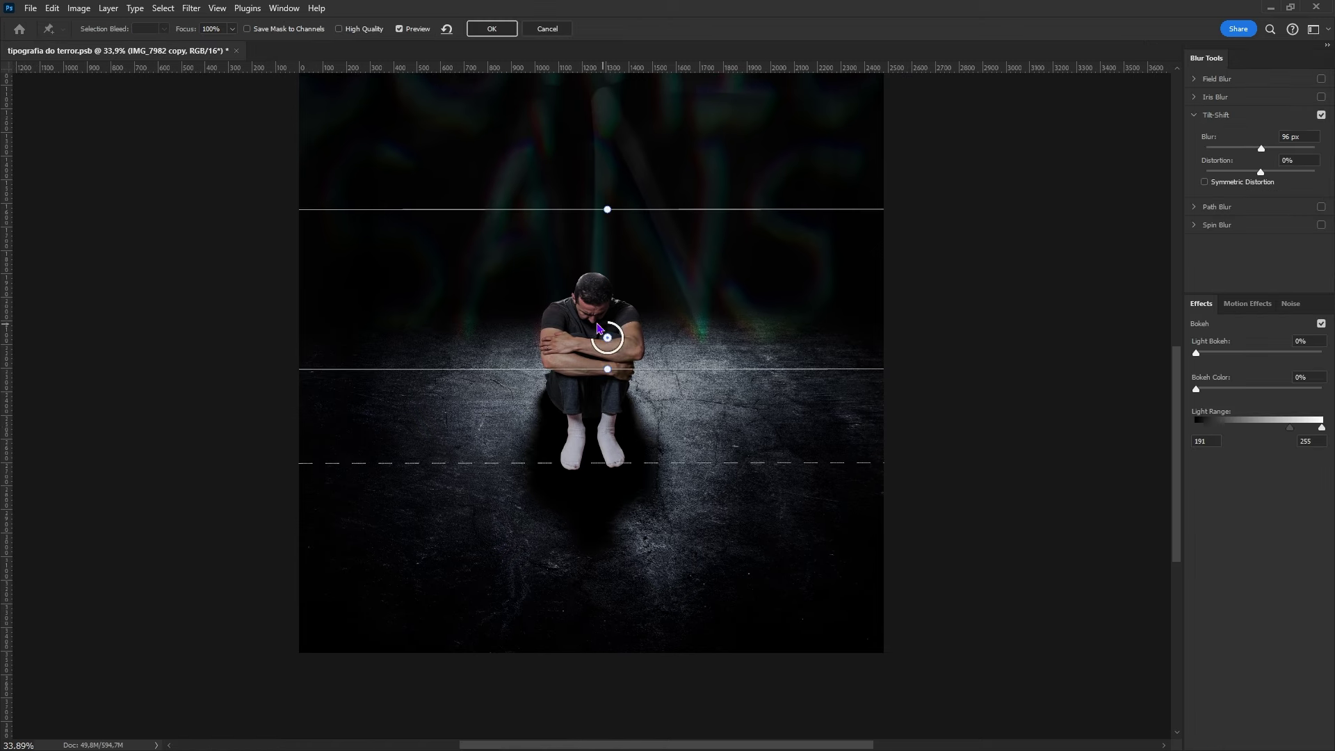
key(Return)
key(ctrl+t)
drag(775, 334, 717, 337)
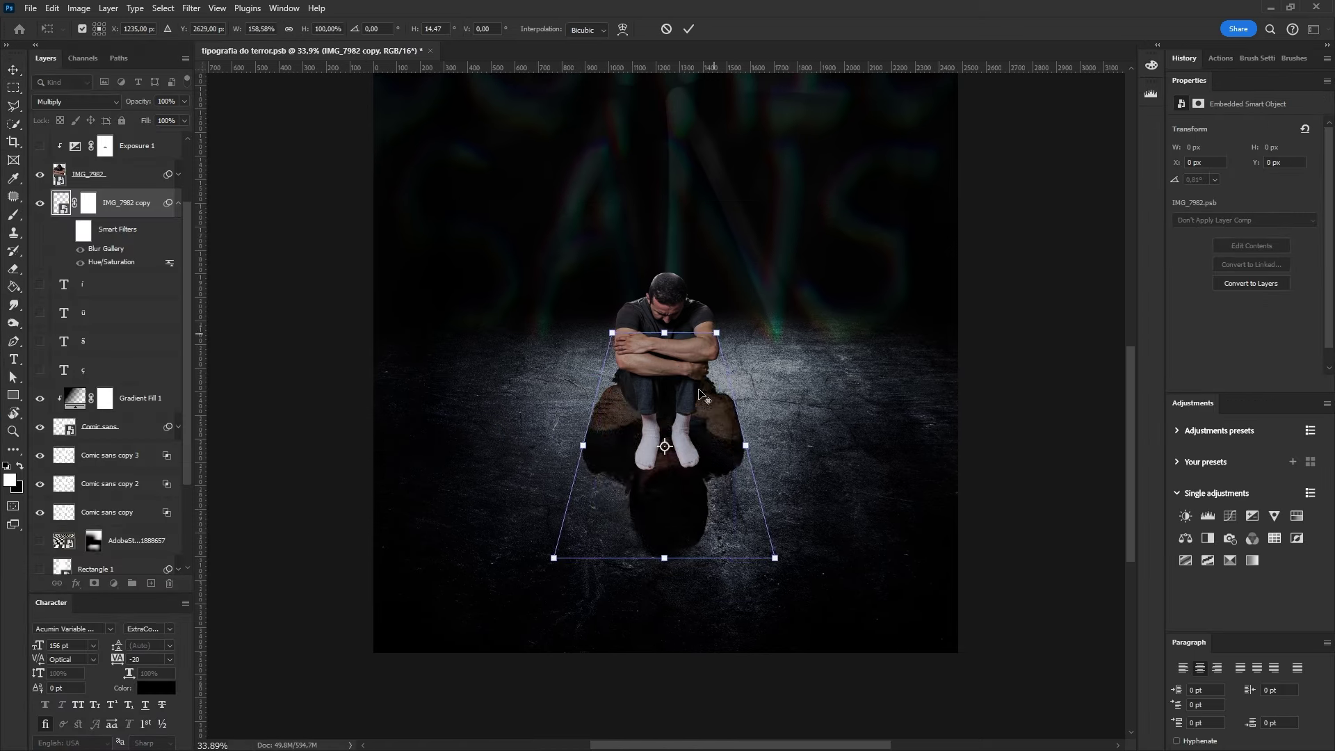
drag(694, 413, 694, 464)
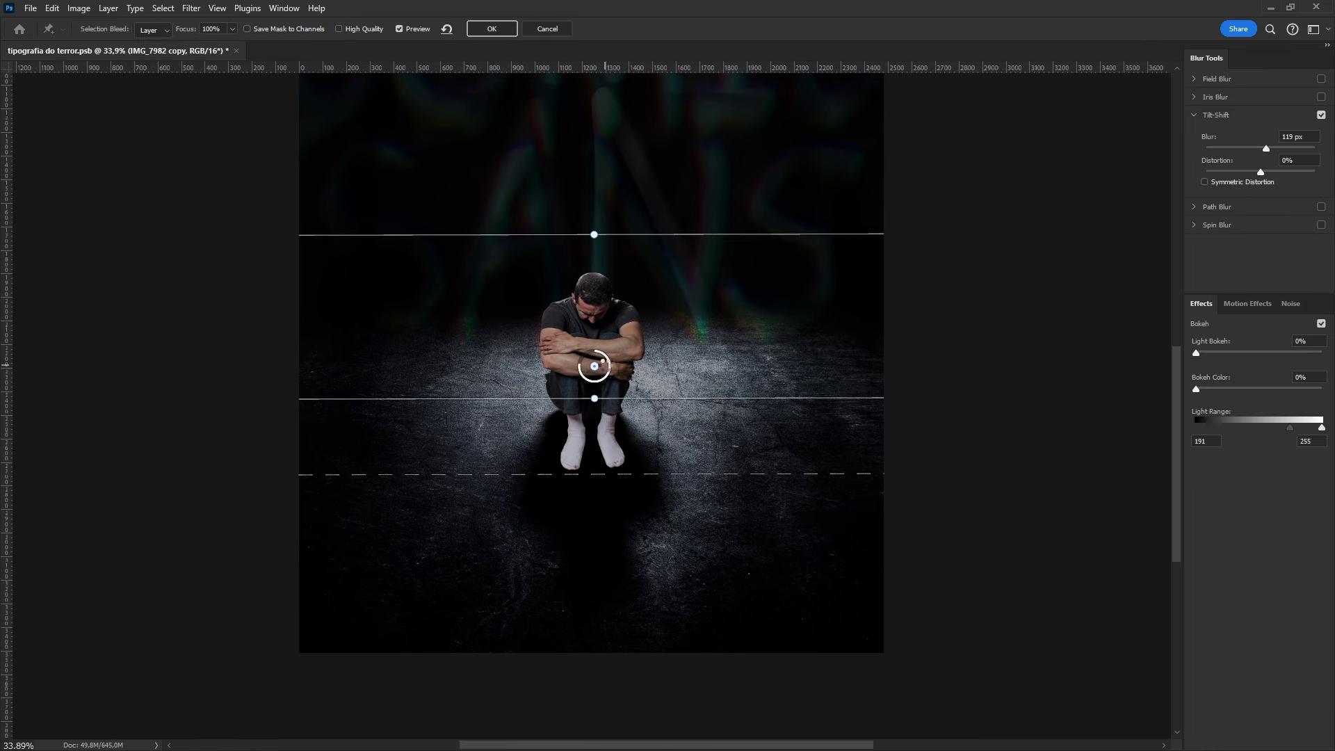
key(Return)
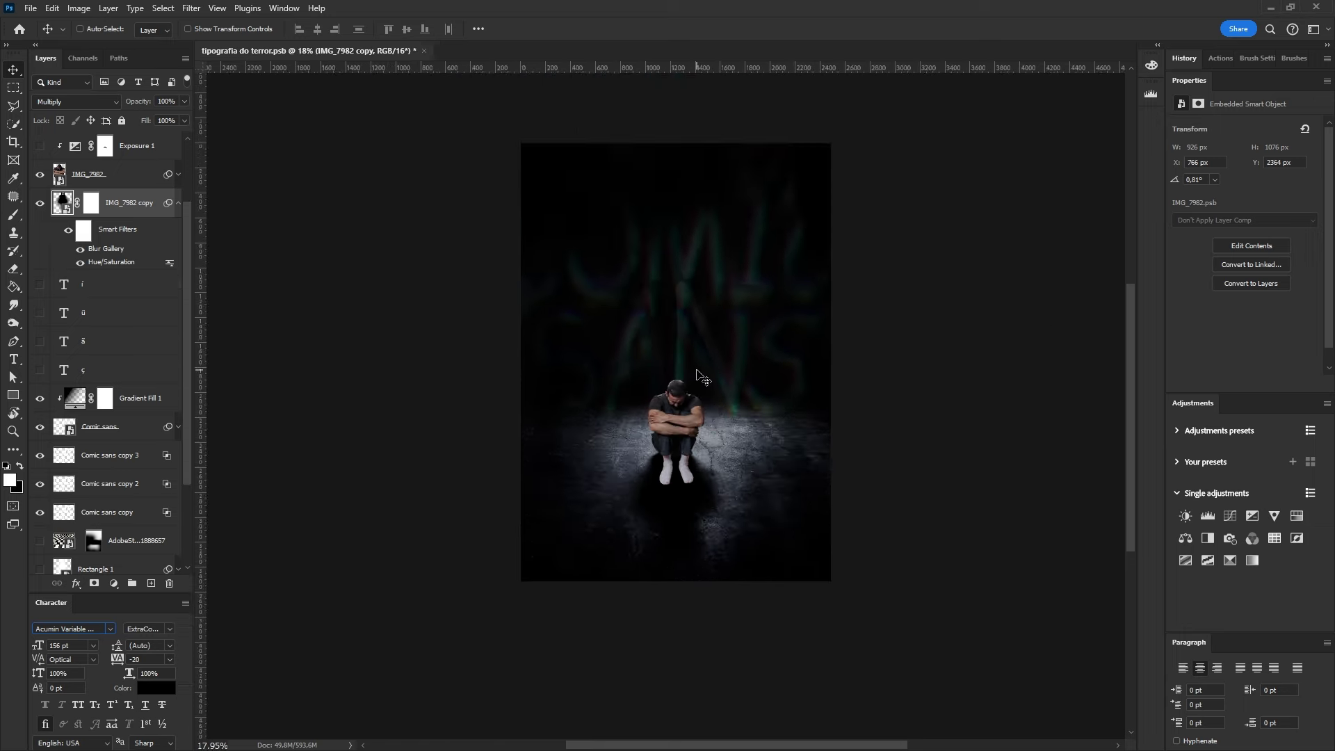
key(ctrl+shift+a)
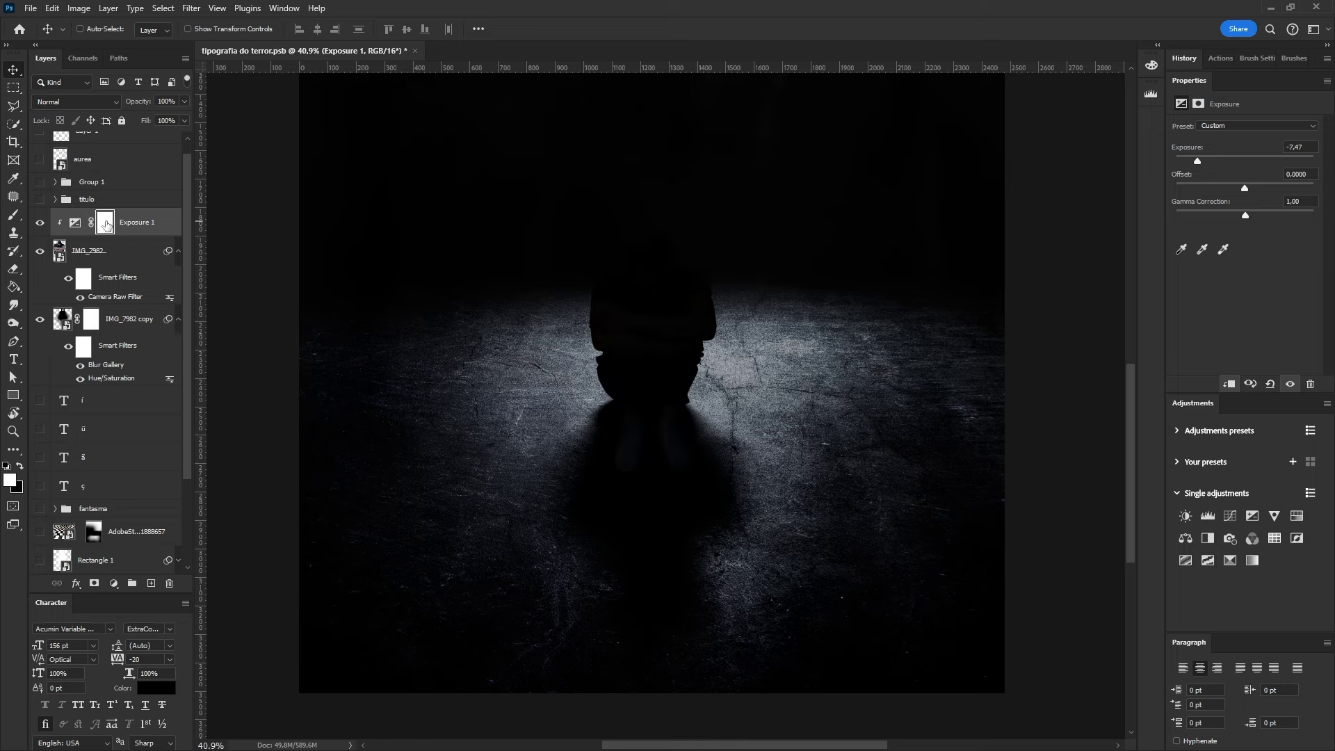
- Select the Exposure 1 mask and invert it to hide the darkening
click(105, 222)
key(b)
key(2)
scroll(661, 331, up, 5)
scroll(623, 229, down, 5)
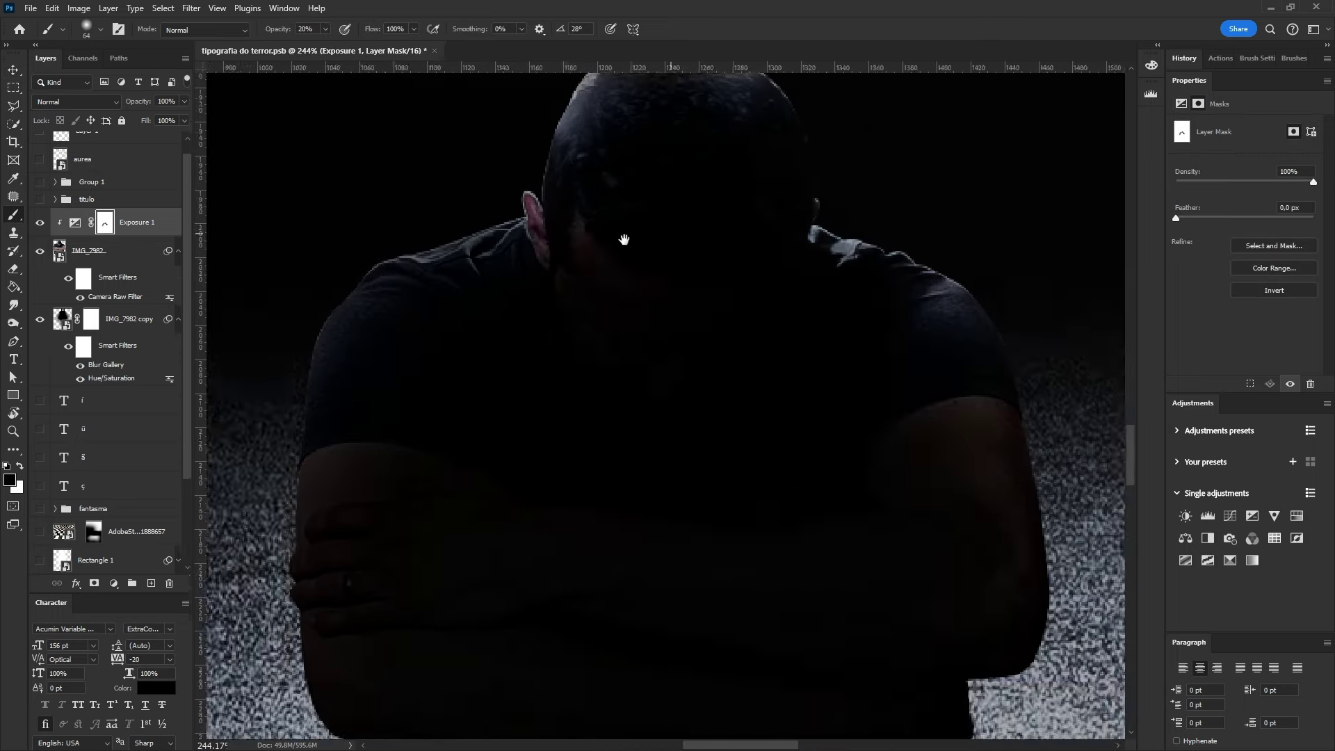
key(v)
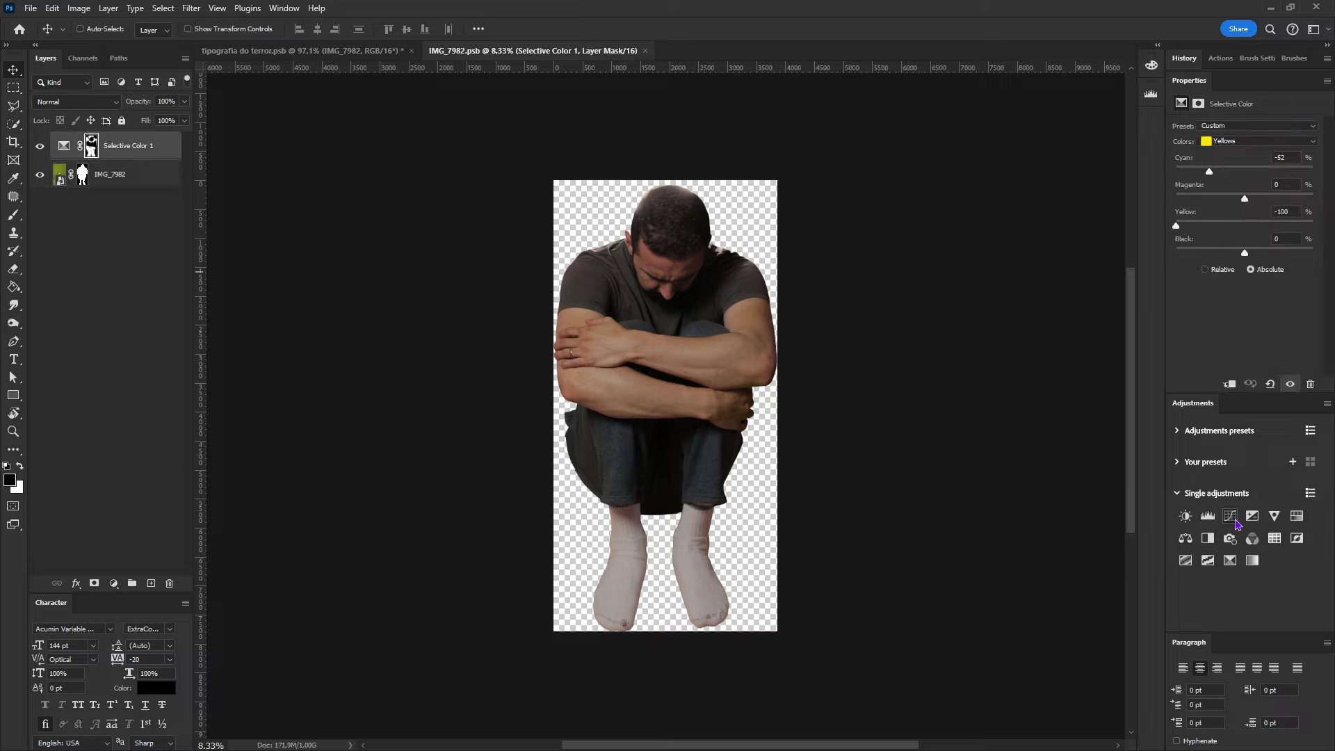
key(ctrl+i)
key(b)
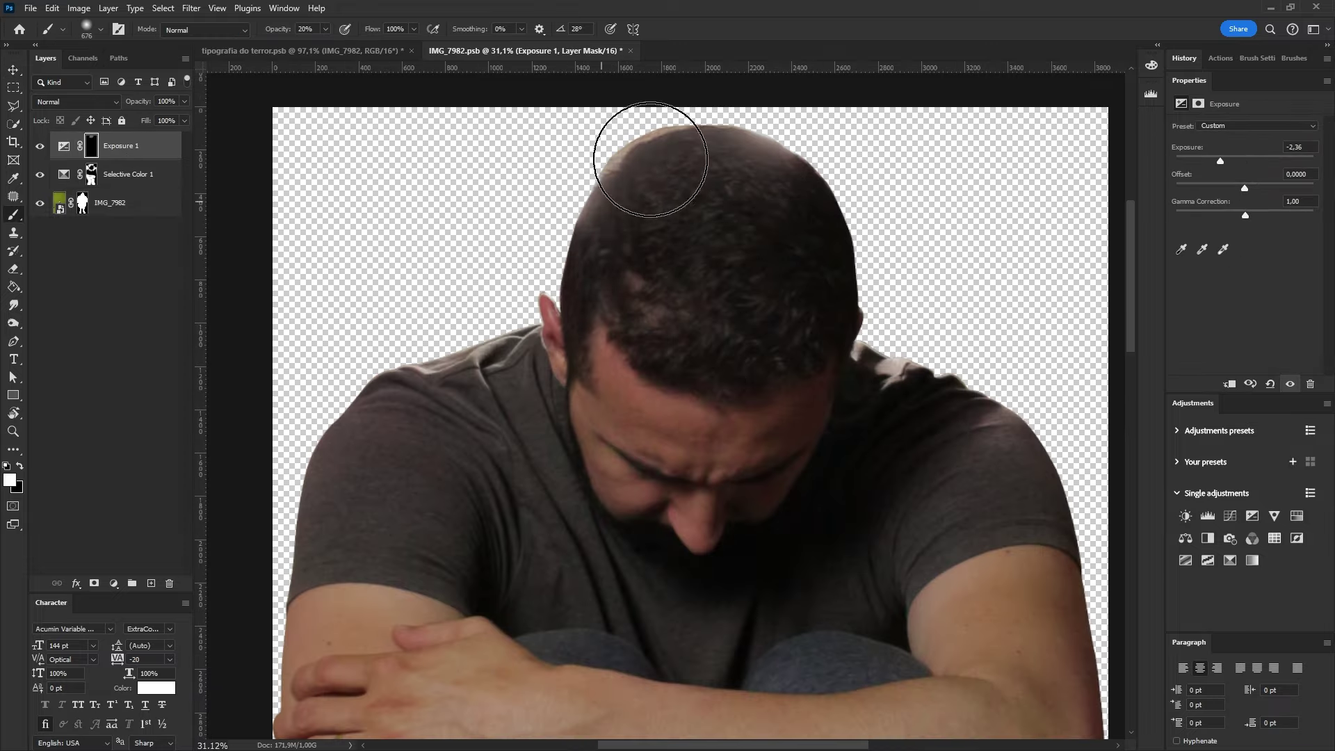
- Darken the top of the man's head, save the figure file, and reselect the Exposure 1 mask
drag(650, 160, 679, 215)
key(ctrl+s)
key(ctrl+Tab)
key(v)
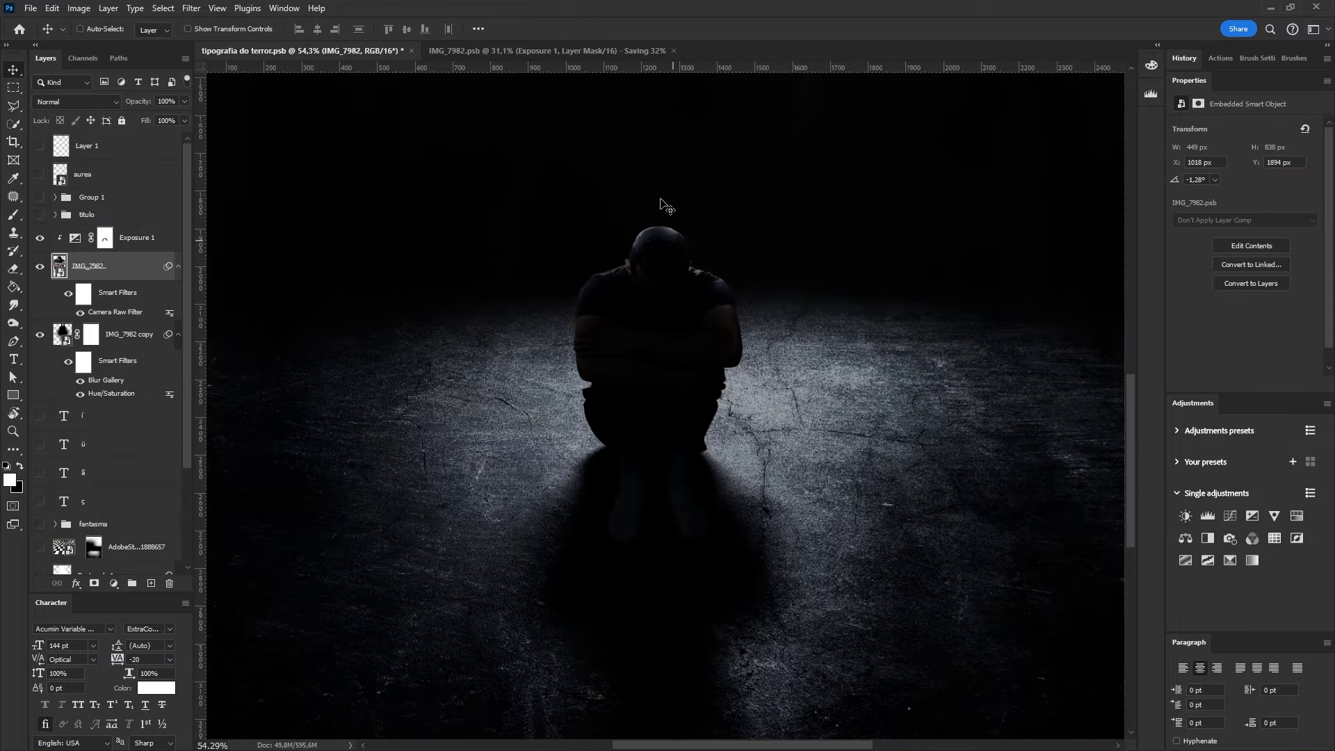
key(ctrl+Tab)
key(ctrl+Tab)
click(105, 237)
- Zoom in on the figure and resize the brush for detailed mask painting
key(b)
scroll(597, 328, up, 5)
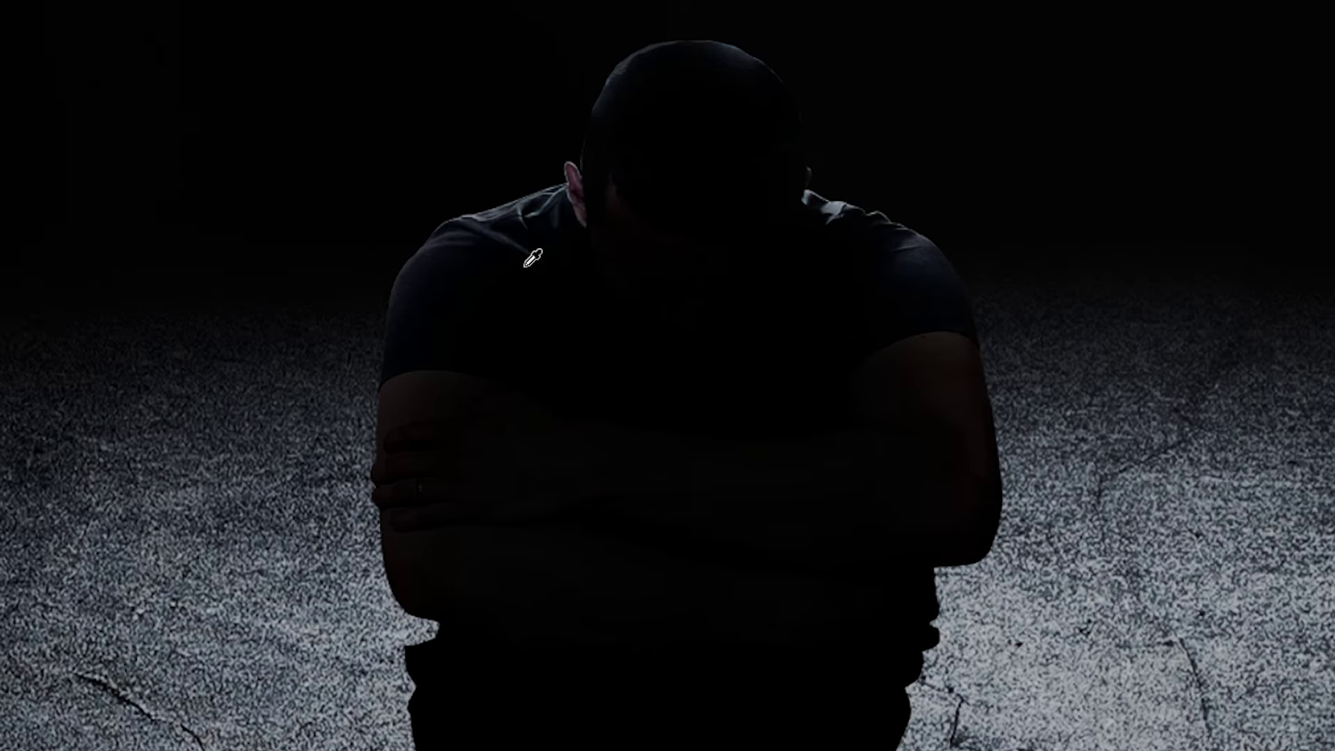
scroll(897, 289, up, 3)
scroll(807, 327, up, 3)
scroll(806, 326, down, 2)
scroll(620, 373, down, 2)
scroll(695, 530, up, 1)
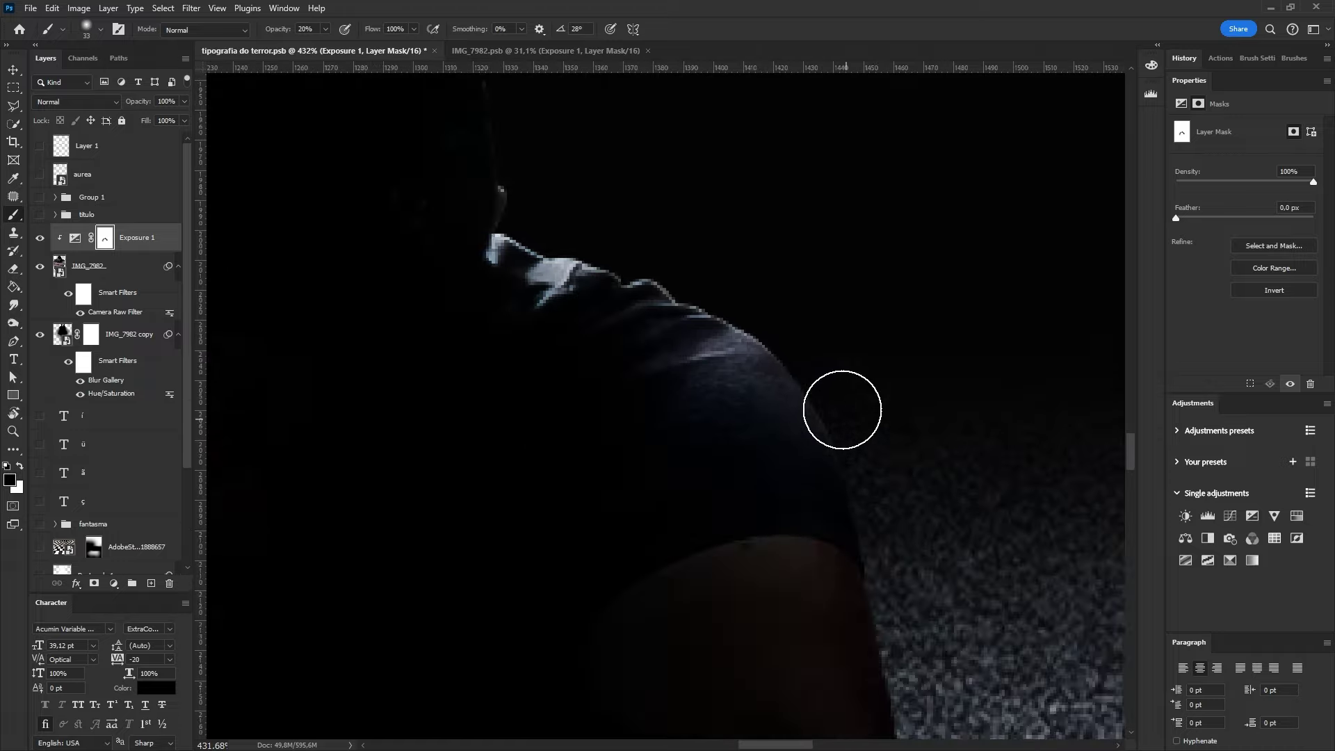
scroll(842, 410, down, 7)
alt+right_click(822, 277)
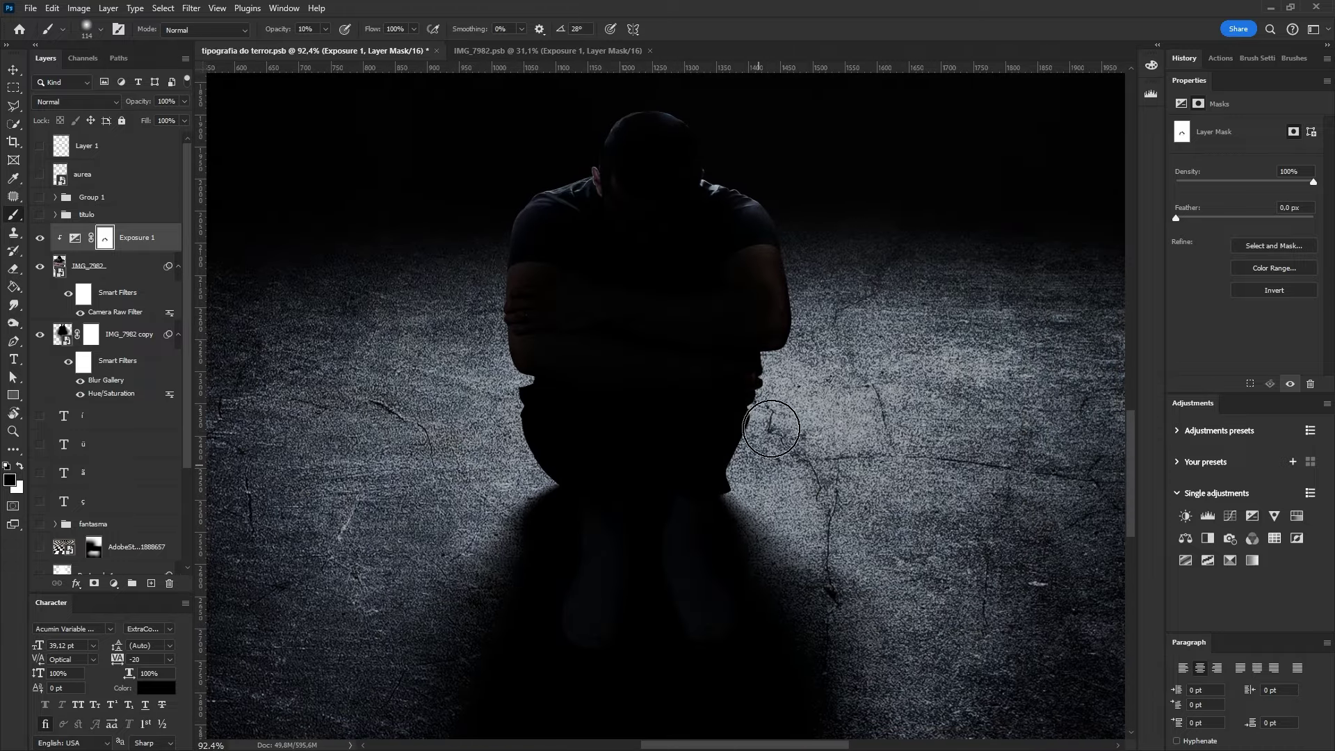
scroll(495, 439, up, 2)
scroll(496, 438, up, 3)
- Refine the mask around the shoulders with a soft 10–20% opacity brush
key(2)
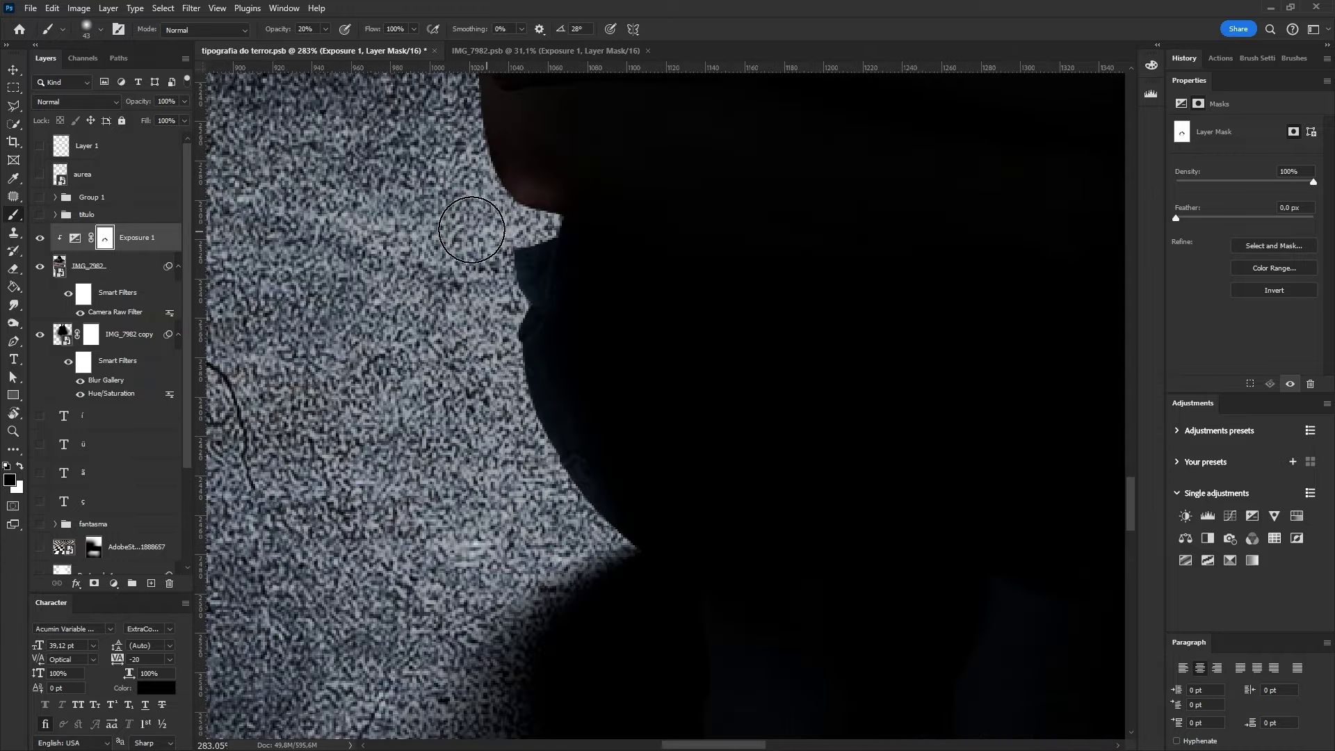
key(1)
scroll(885, 471, down, 5)
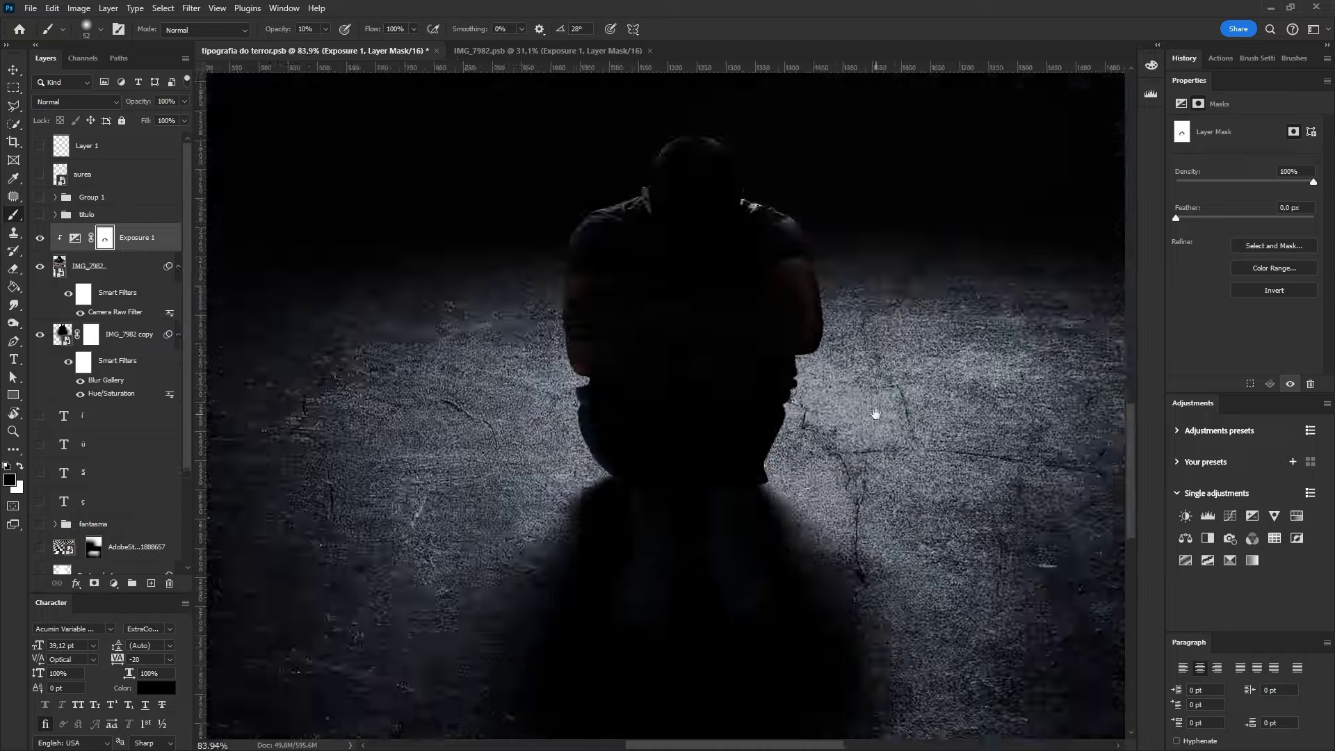
scroll(875, 414, up, 3)
scroll(781, 408, up, 3)
scroll(762, 291, down, 6)
scroll(447, 403, up, 5)
key(2)
key(x)
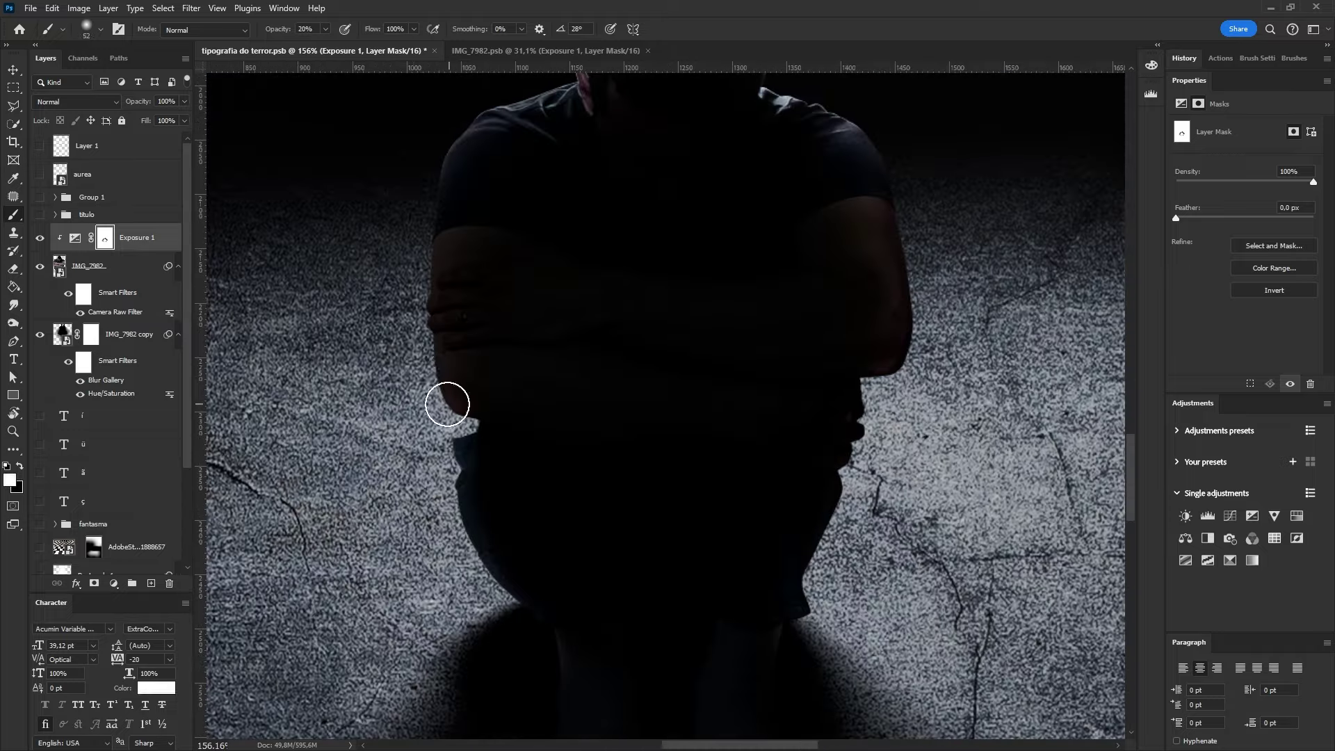
- Paint in black at 10% opacity with a smaller brush to darken the arms
scroll(447, 404, down, 5)
scroll(700, 337, up, 6)
key(1)
key(bracketleft)
key(bracketleft)
key(bracketleft)
key(x)
scroll(749, 357, down, 1)
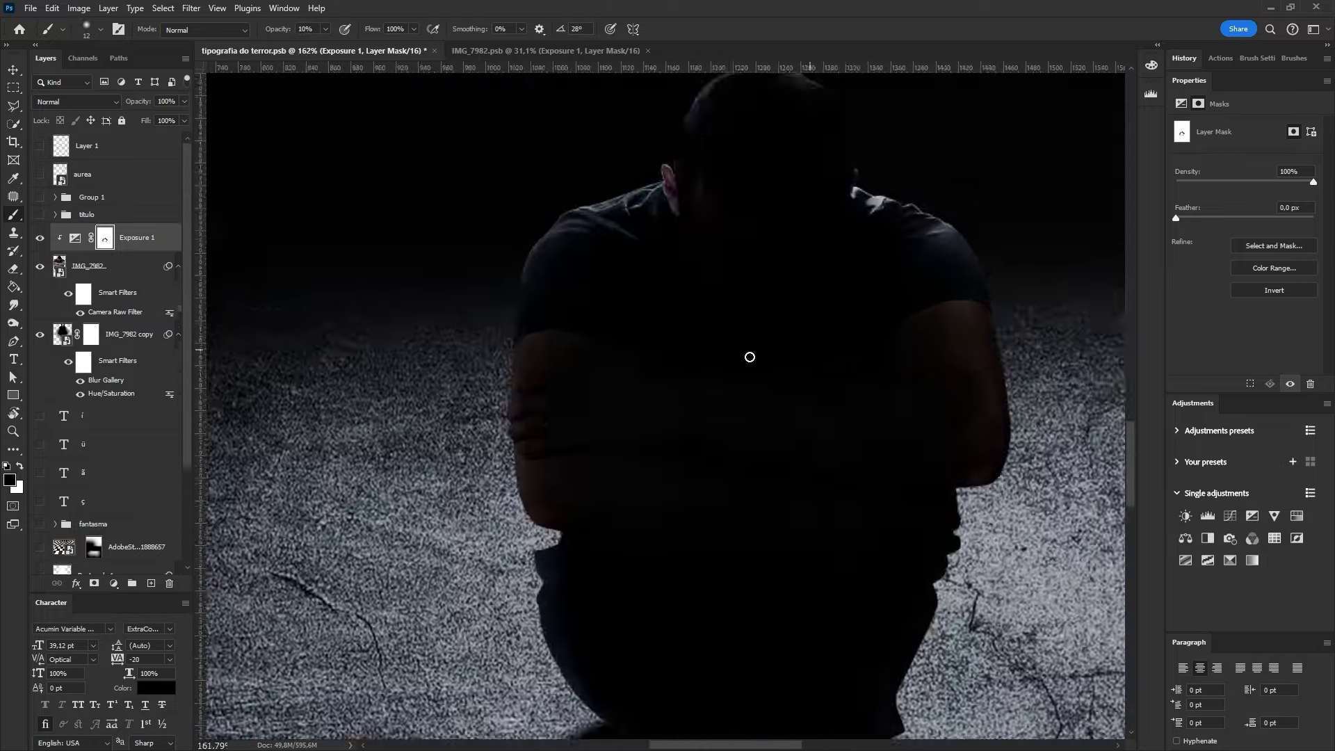
scroll(626, 375, up, 4)
key(bracketleft)
key(bracketleft)
- Shrink the brush to a tiny size and refine the mask around the hand
scroll(499, 385, right, 5)
scroll(921, 429, up, 1)
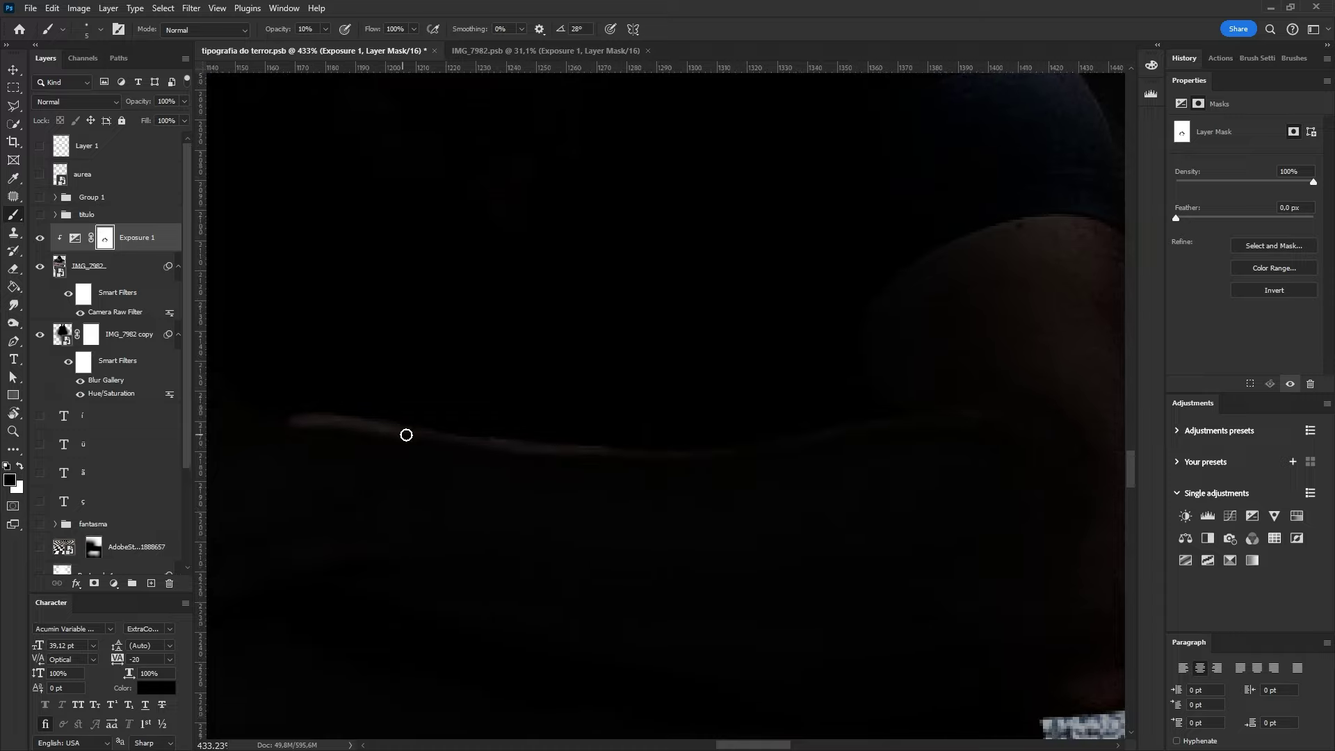
scroll(623, 426, down, 5)
scroll(486, 352, up, 4)
scroll(668, 370, down, 6)
scroll(668, 370, up, 2)
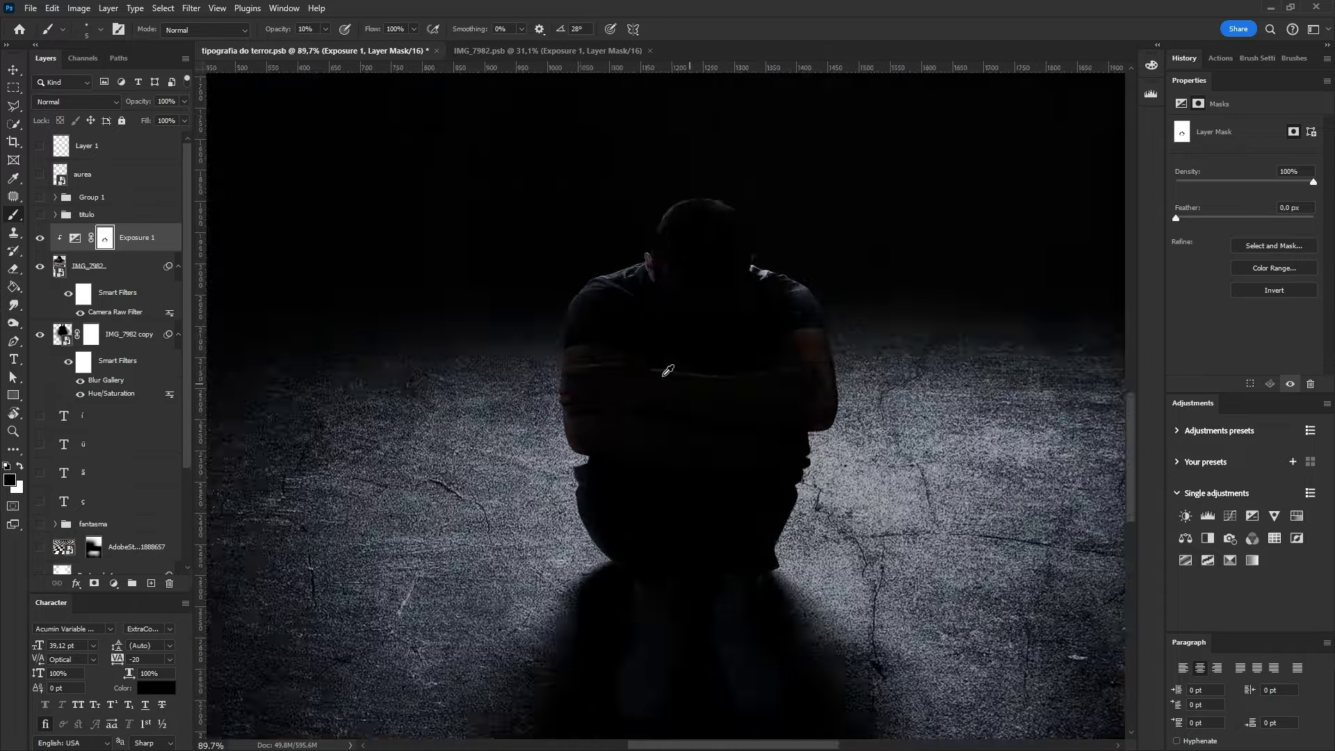
scroll(667, 369, up, 8)
key(bracketleft)
key(bracketleft)
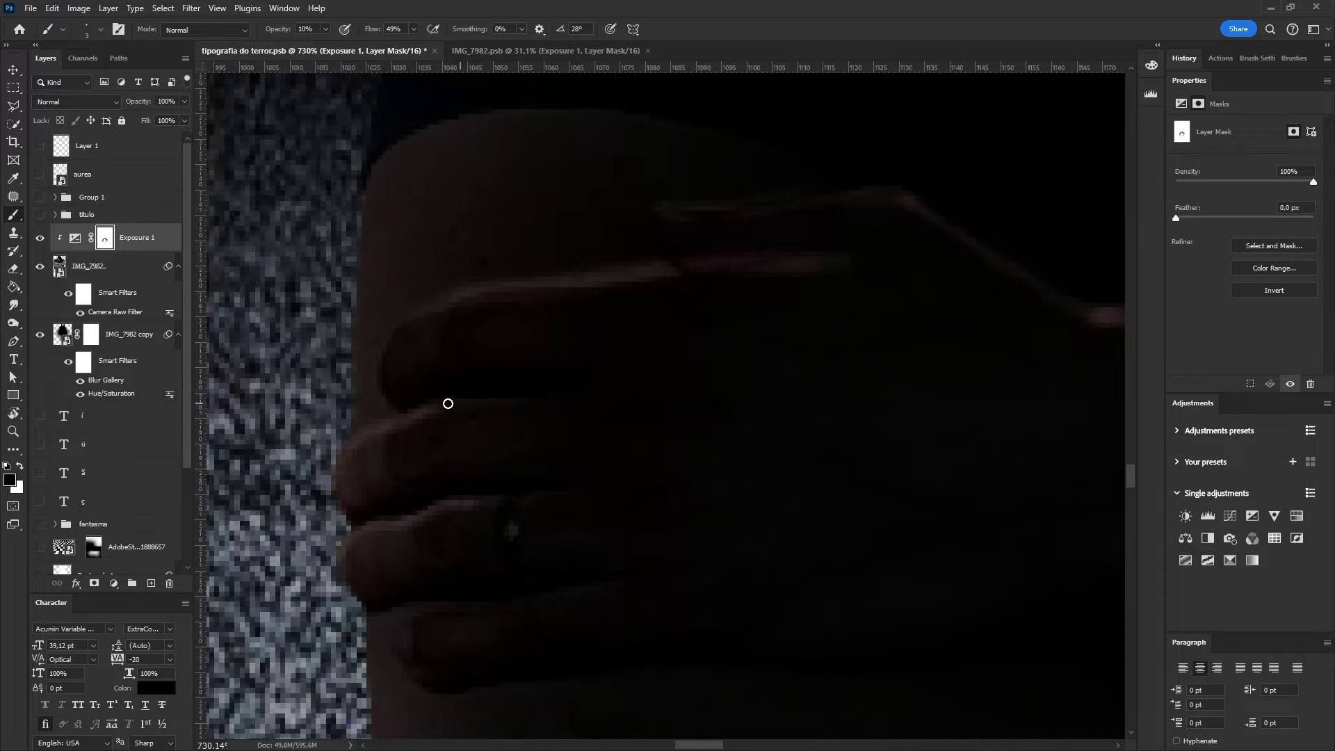
scroll(448, 403, down, 8)
scroll(560, 373, up, 8)
scroll(659, 328, up, 1)
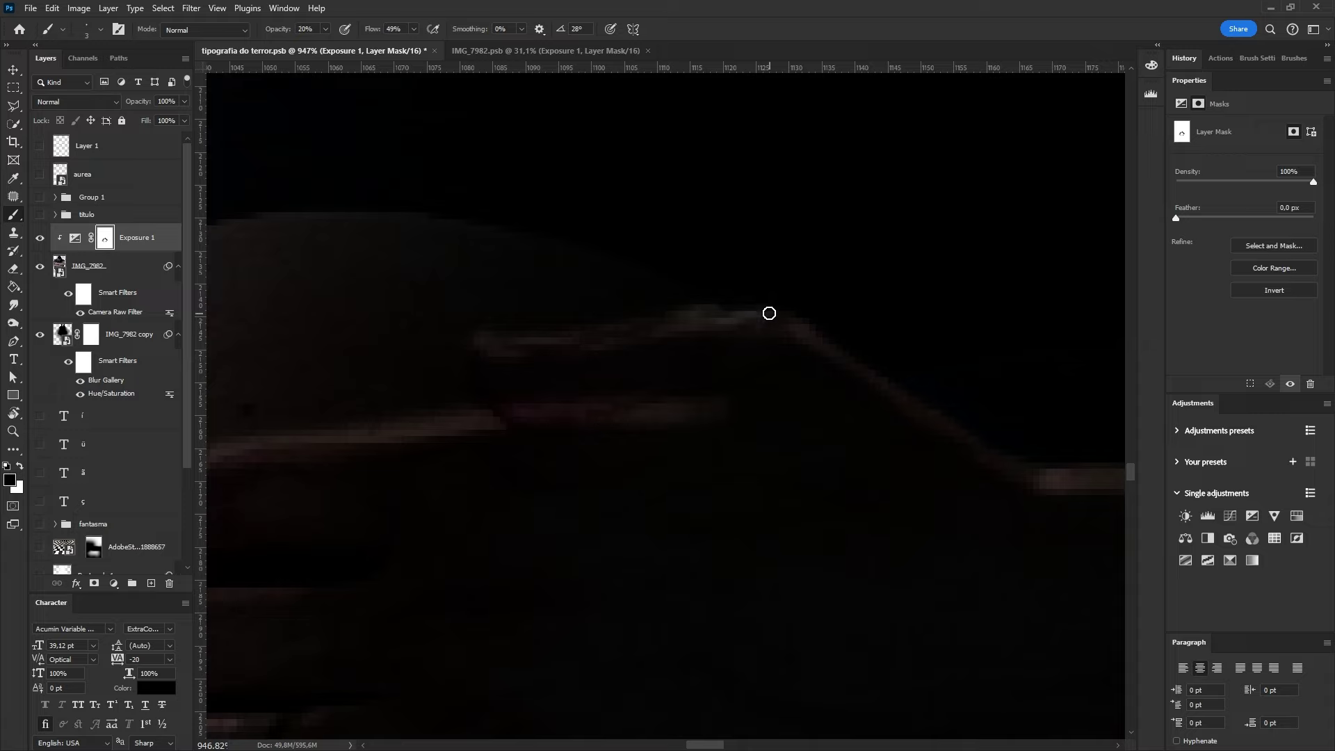
scroll(751, 334, down, 1)
- Paint in white at full opacity with a slightly larger brush to restore detail
key(x)
key(bracketright)
key(bracketright)
key(bracketright)
key(0)
scroll(444, 404, left, 2)
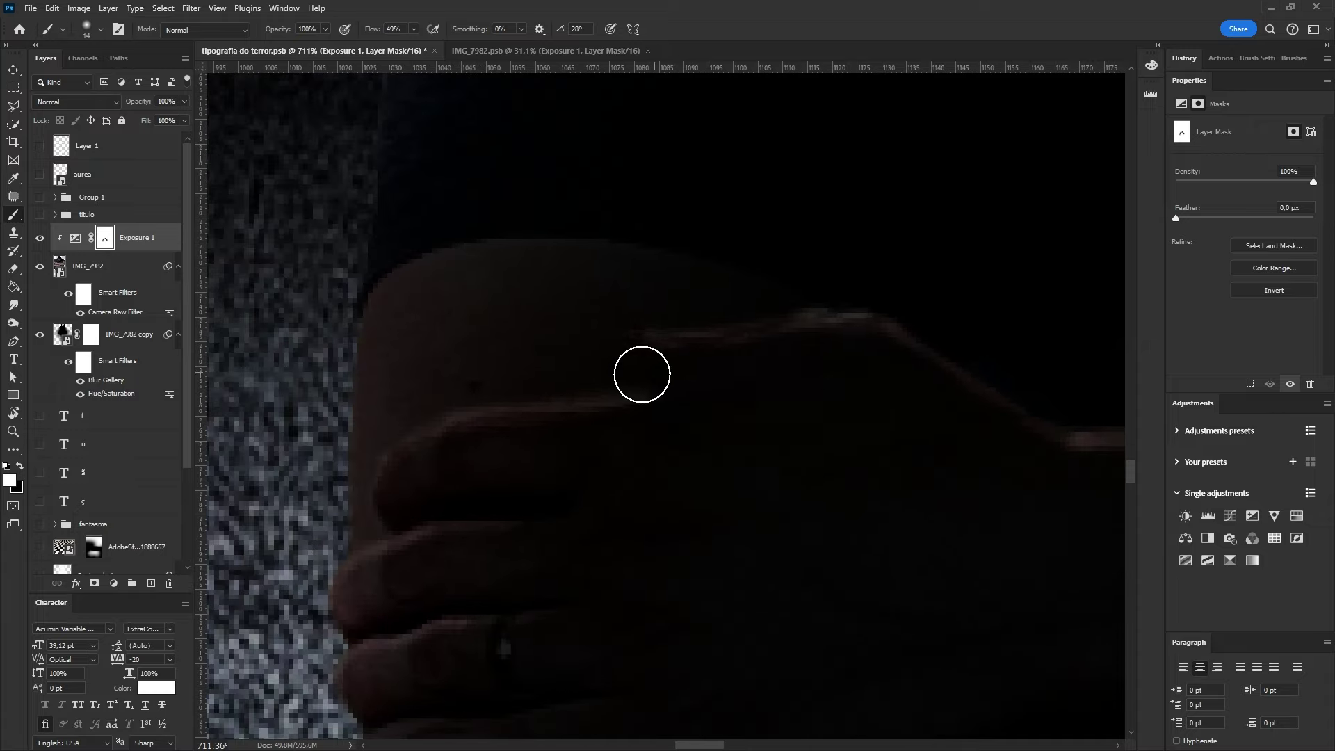
scroll(641, 374, down, 7)
scroll(739, 465, up, 3)
scroll(757, 453, up, 2)
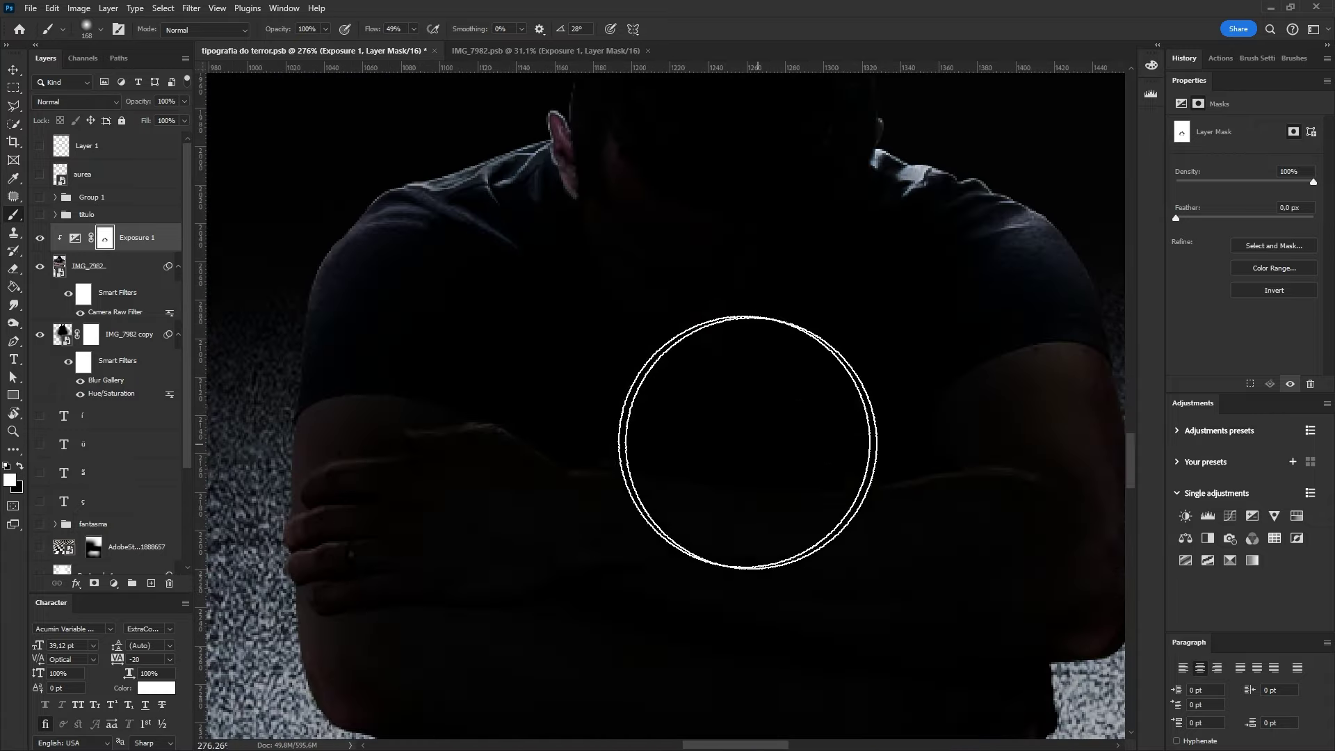
scroll(757, 417, up, 4)
- Finish touching up the mask at 12% opacity, alternating black and white
key(x)
key(1)
key(2)
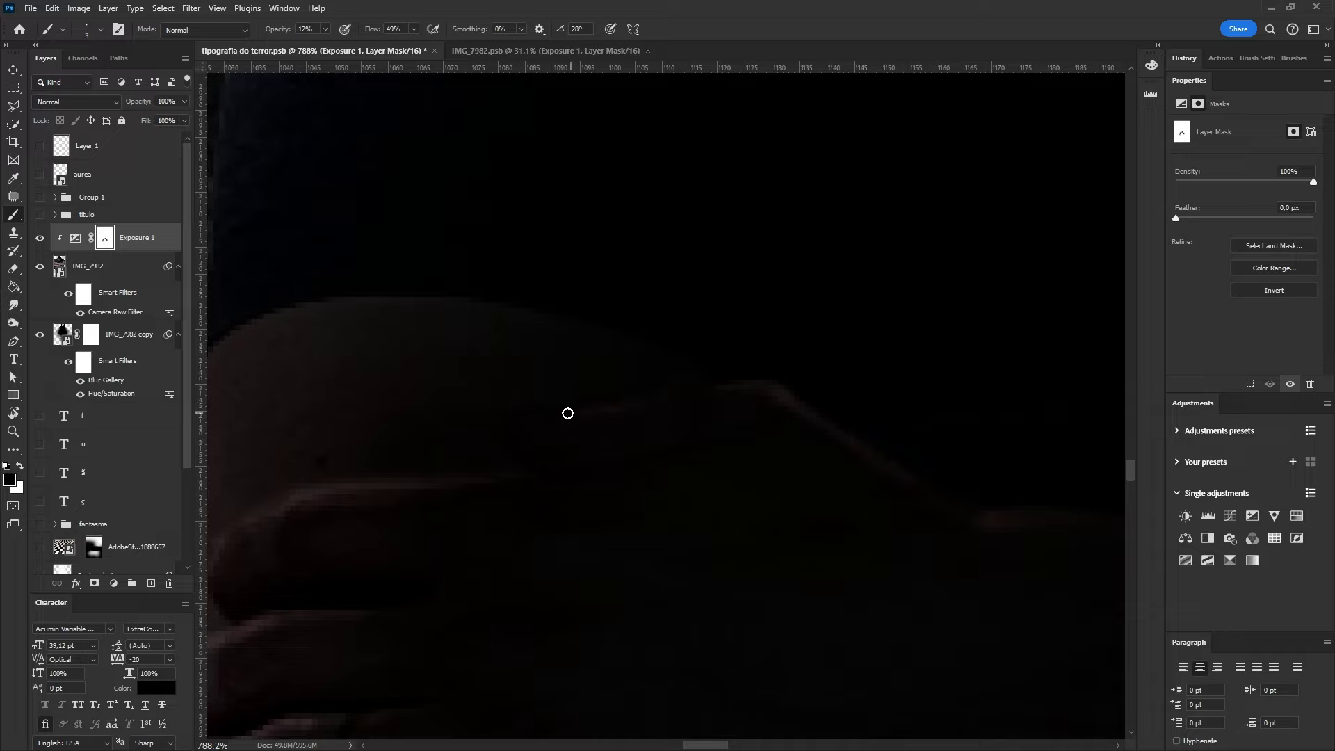
key(x)
scroll(526, 439, down, 2)
key(x)
scroll(661, 338, down, 1)
key(ctrl+1)
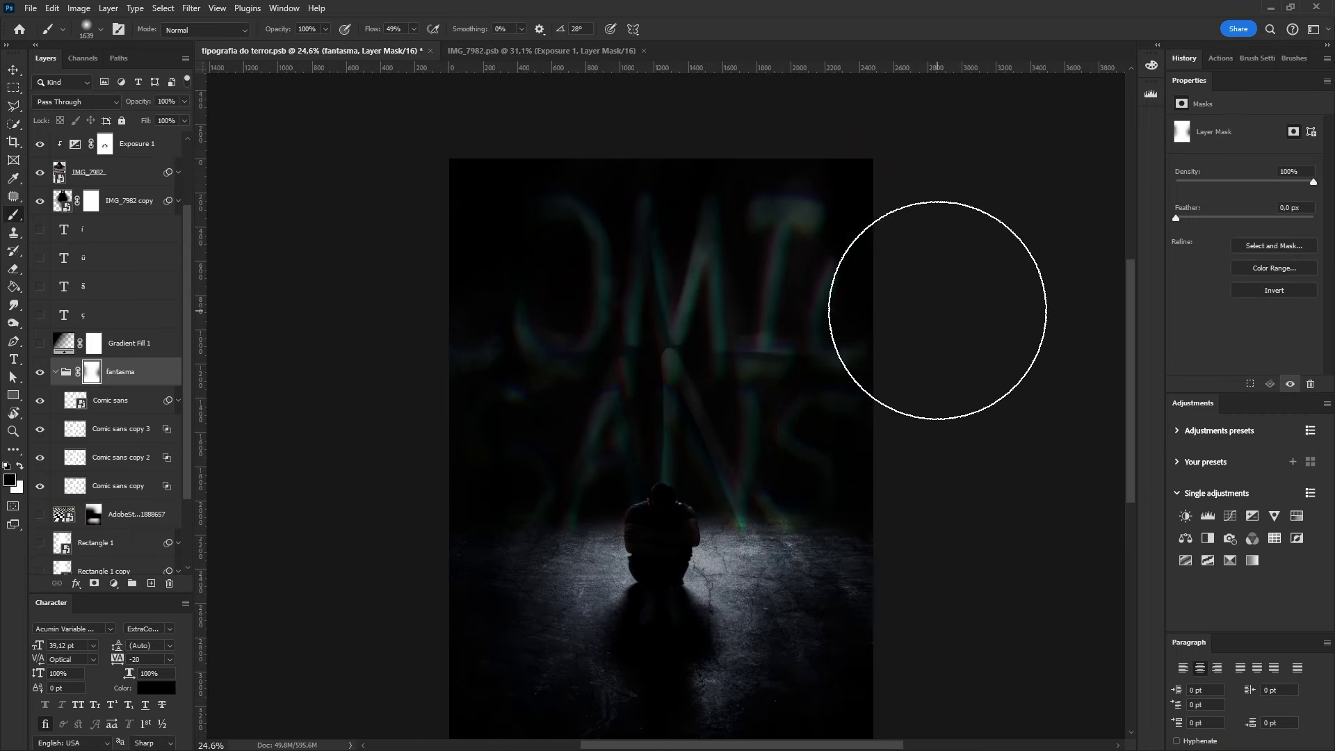
- Show the Rectangle 1 copy checkered floor, fade its highlights with Blend If, and mask it to the floor
click(40, 477)
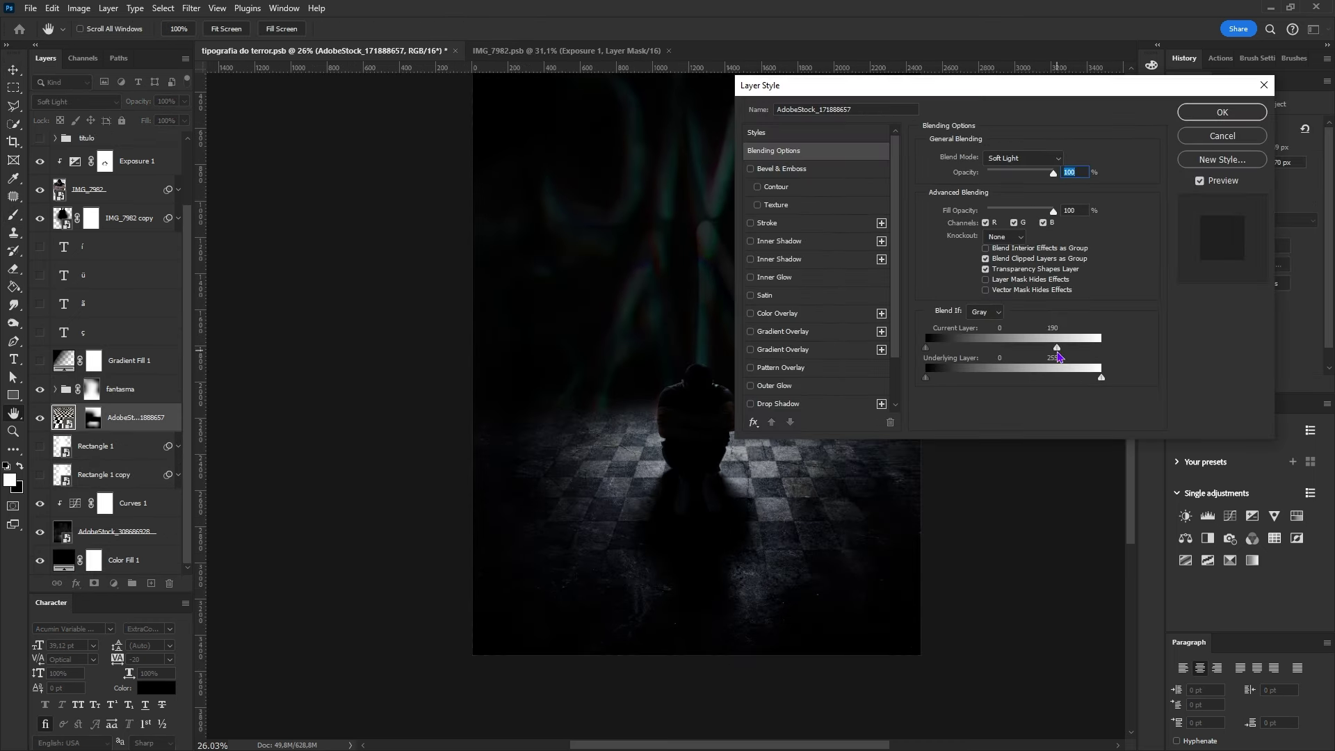
drag(1056, 353, 1015, 353)
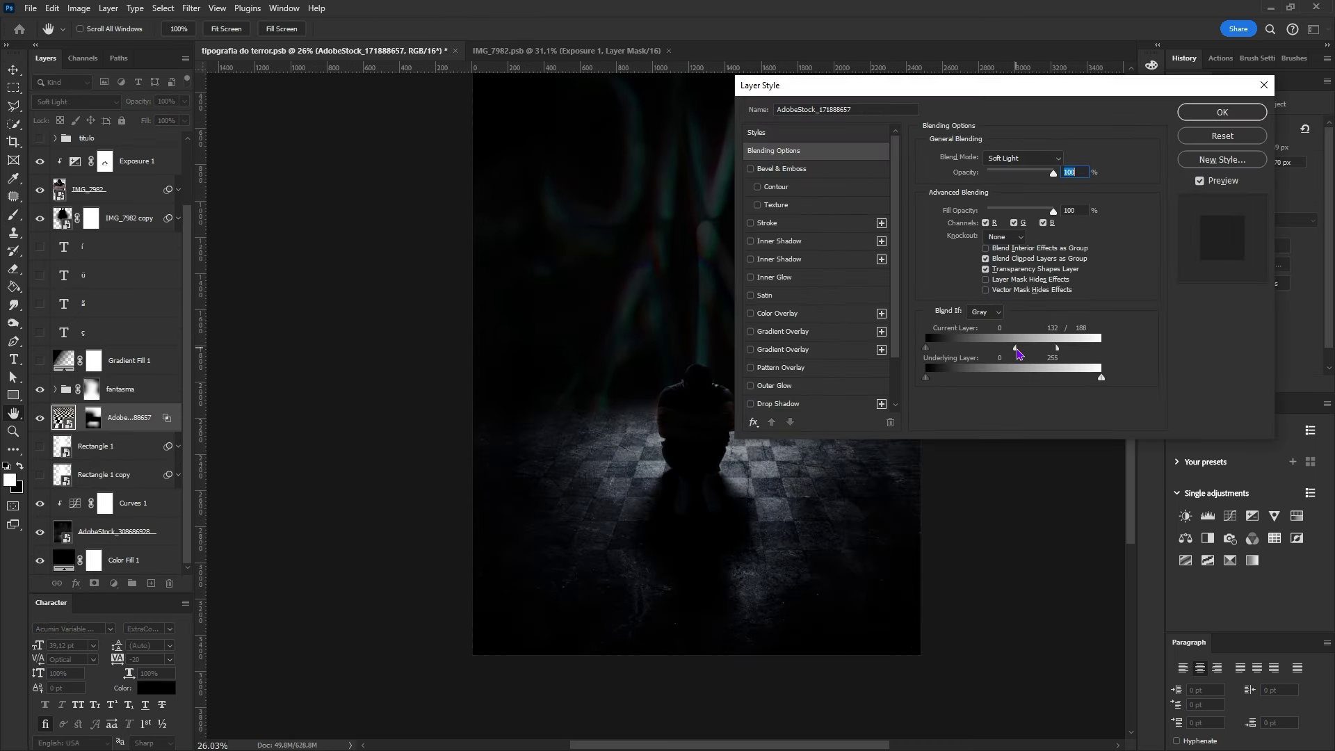
key(Return)
click(103, 422)
drag(656, 453, 864, 619)
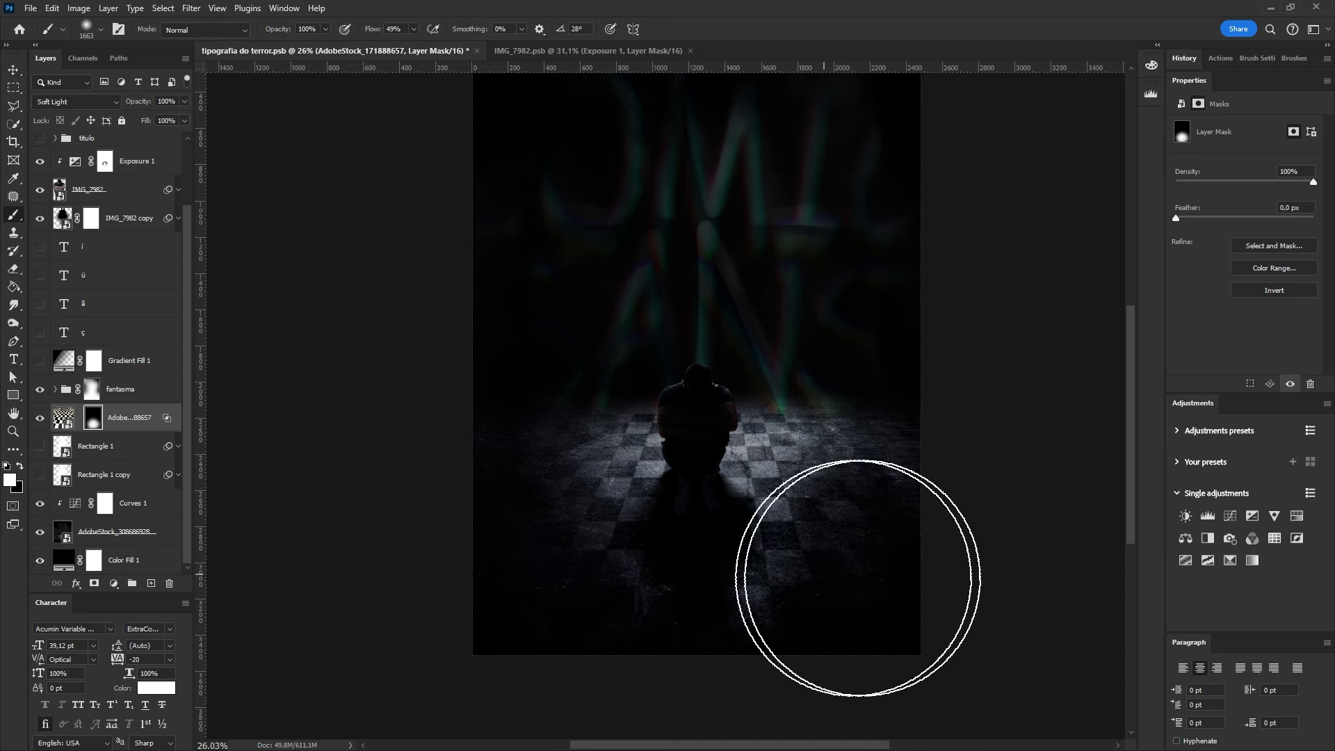
click(40, 138)
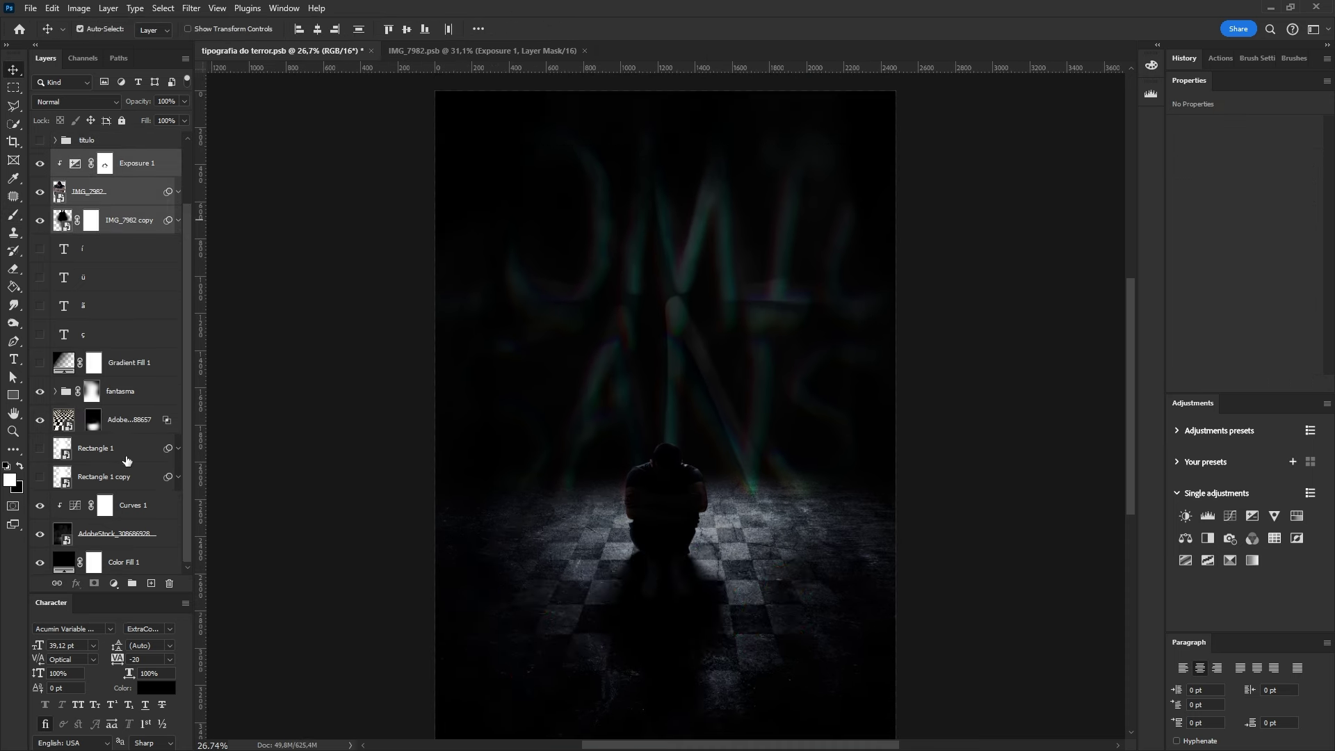
click(95, 539)
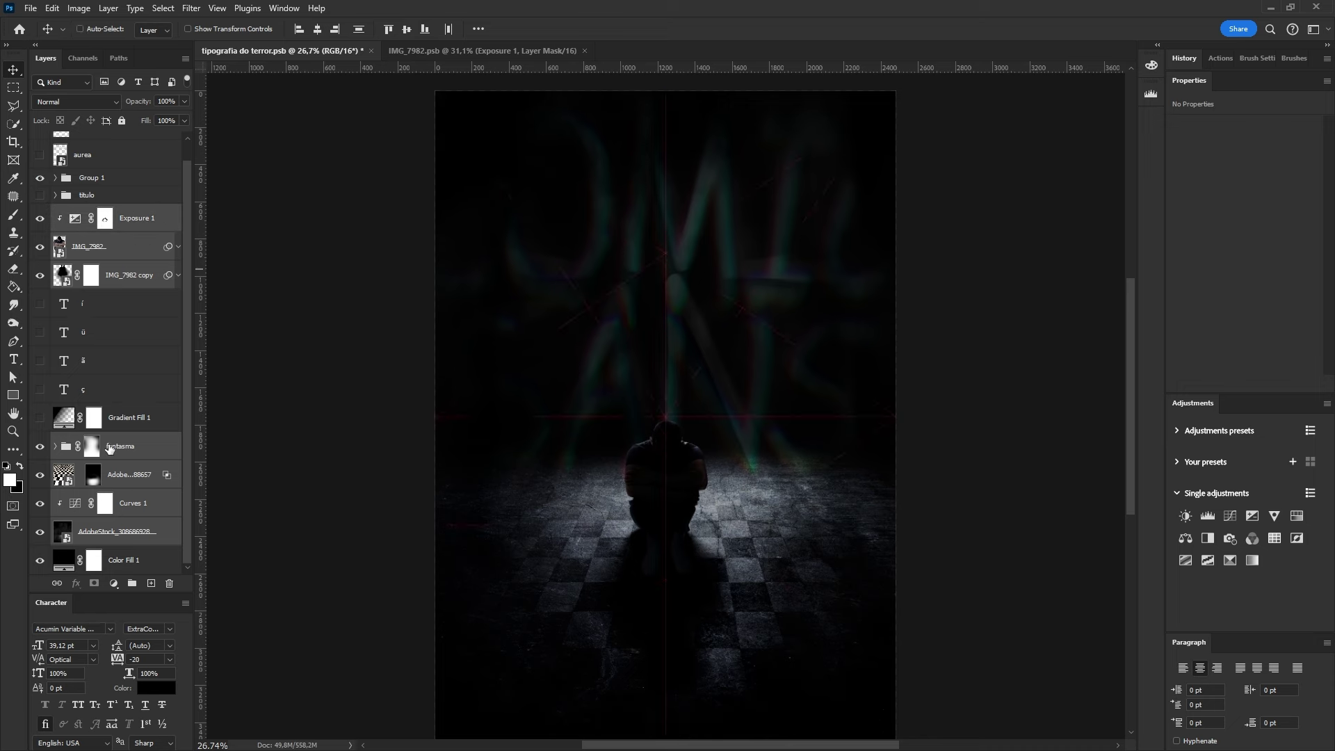
- Move the figure and ghost layers up 112 px and enlarge the ç inside its smart object
drag(711, 516, 710, 495)
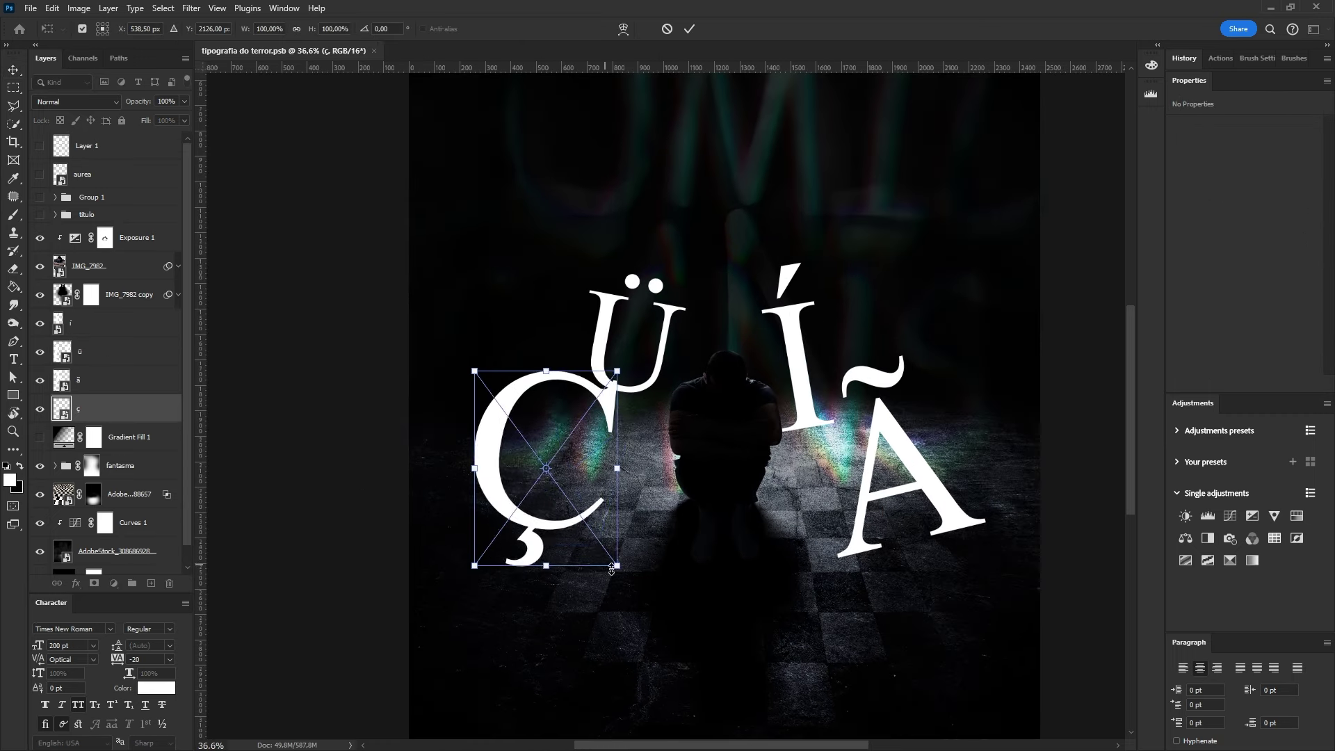
double_click(558, 430)
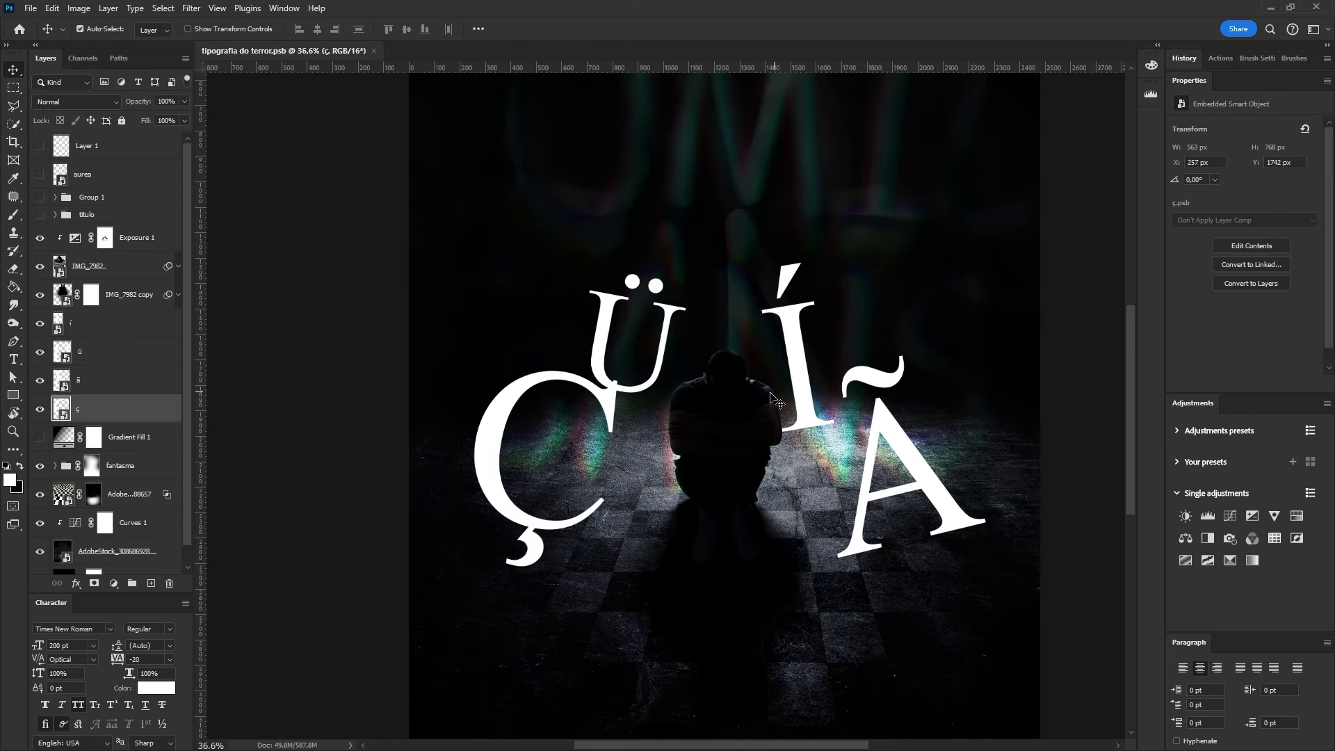
double_click(556, 438)
double_click(661, 392)
key(ctrl+Return)
key(ctrl+0)
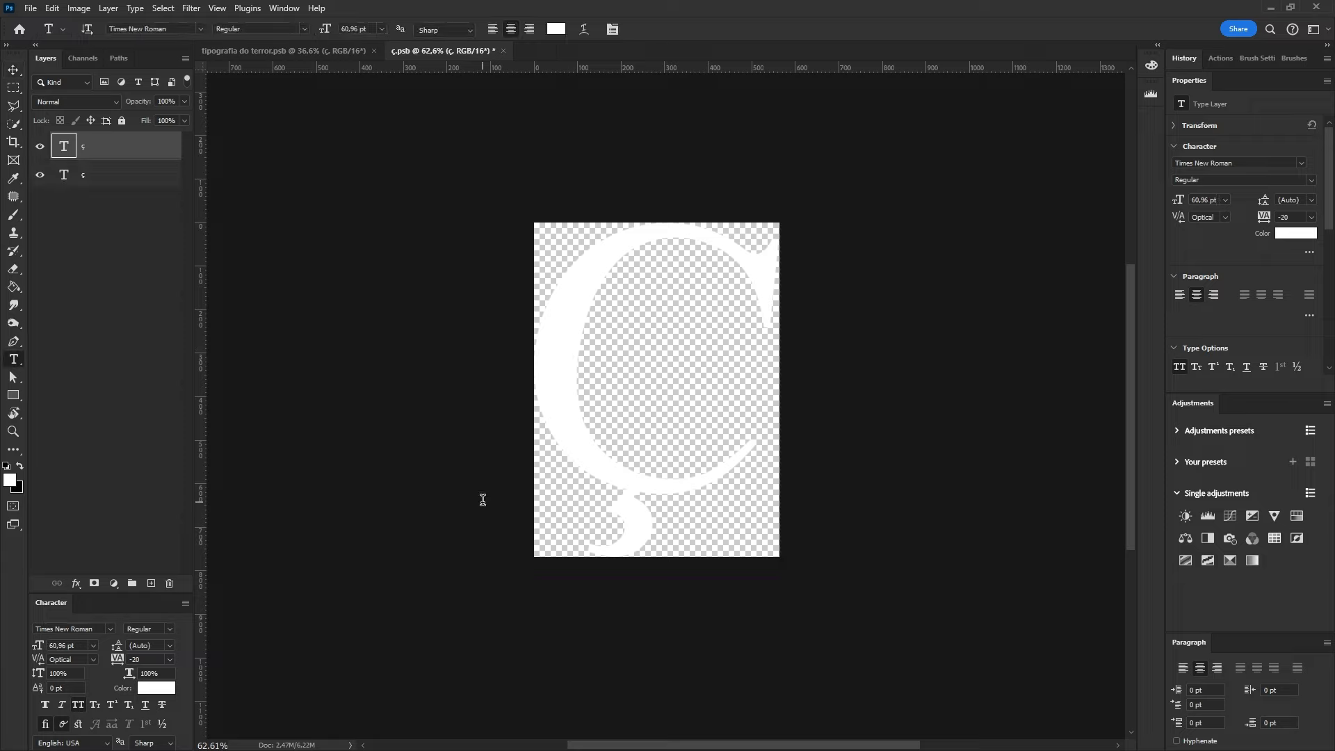
key(ctrl+t)
drag(541, 556, 539, 585)
key(Return)
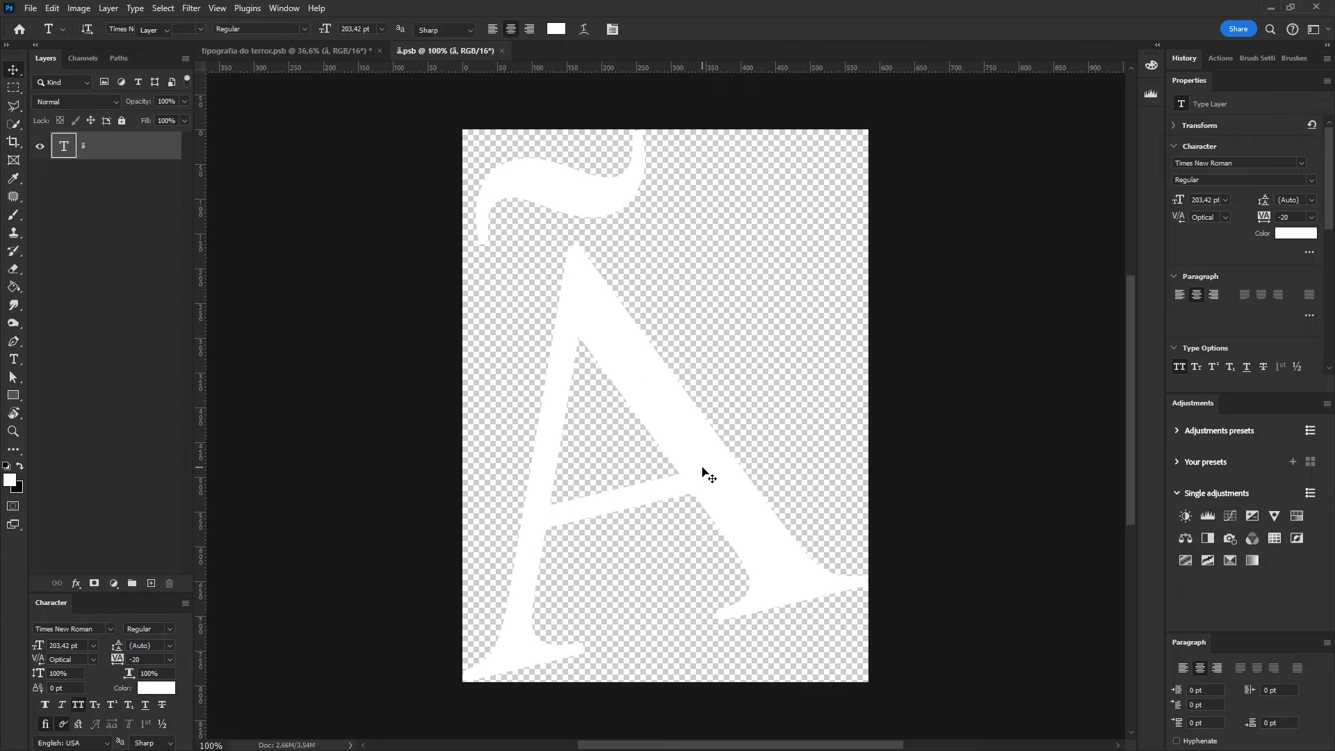
- Enlarge the ã text with Free Transform and trim the canvas around the ç
double_click(702, 472)
key(ctrl+a)
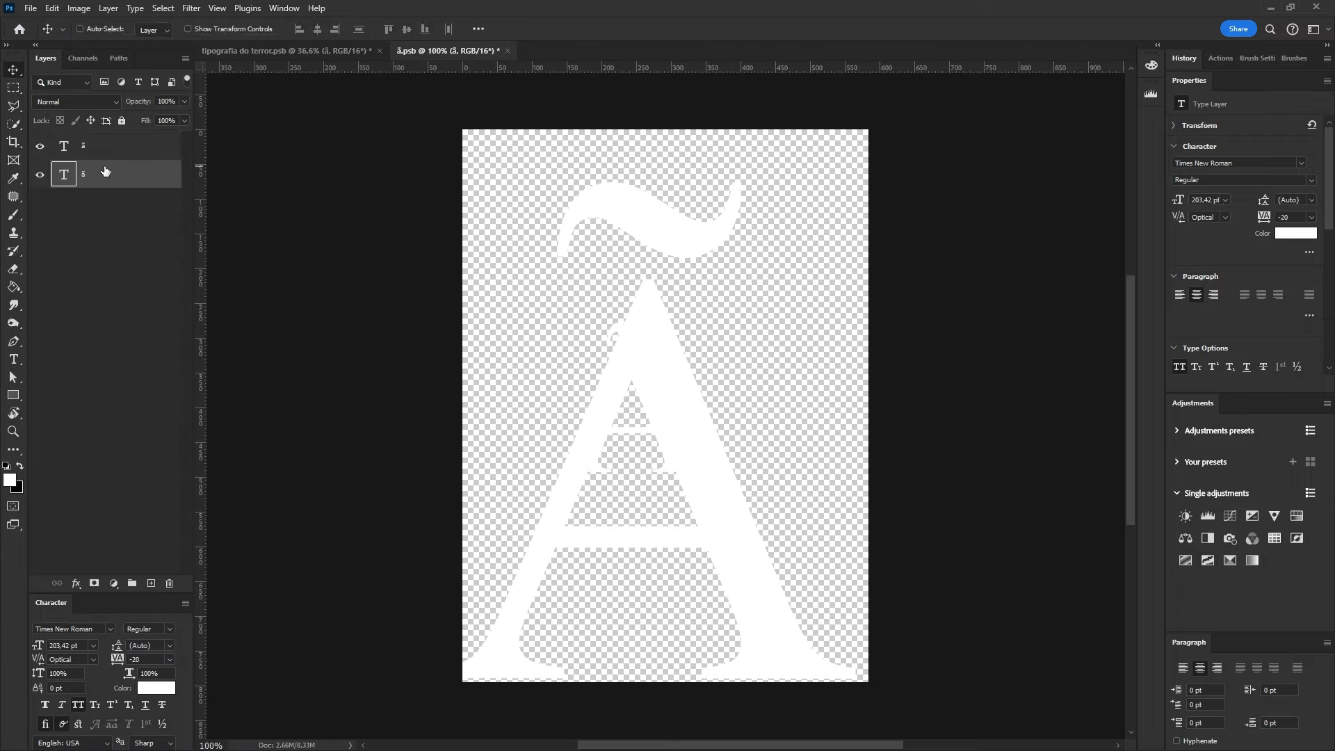
key(ctrl+Return)
key(ctrl+t)
drag(462, 208, 445, 159)
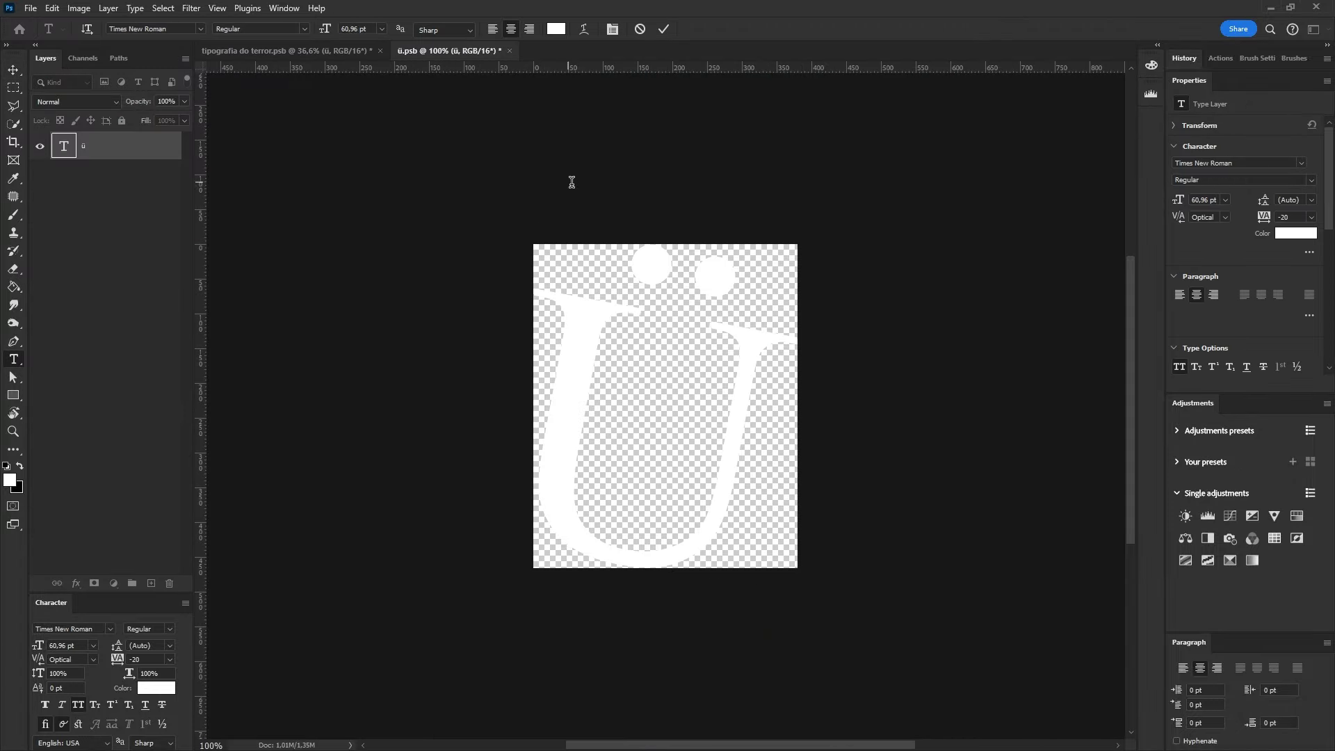
double_click(64, 146)
key(ctrl+Return)
key(c)
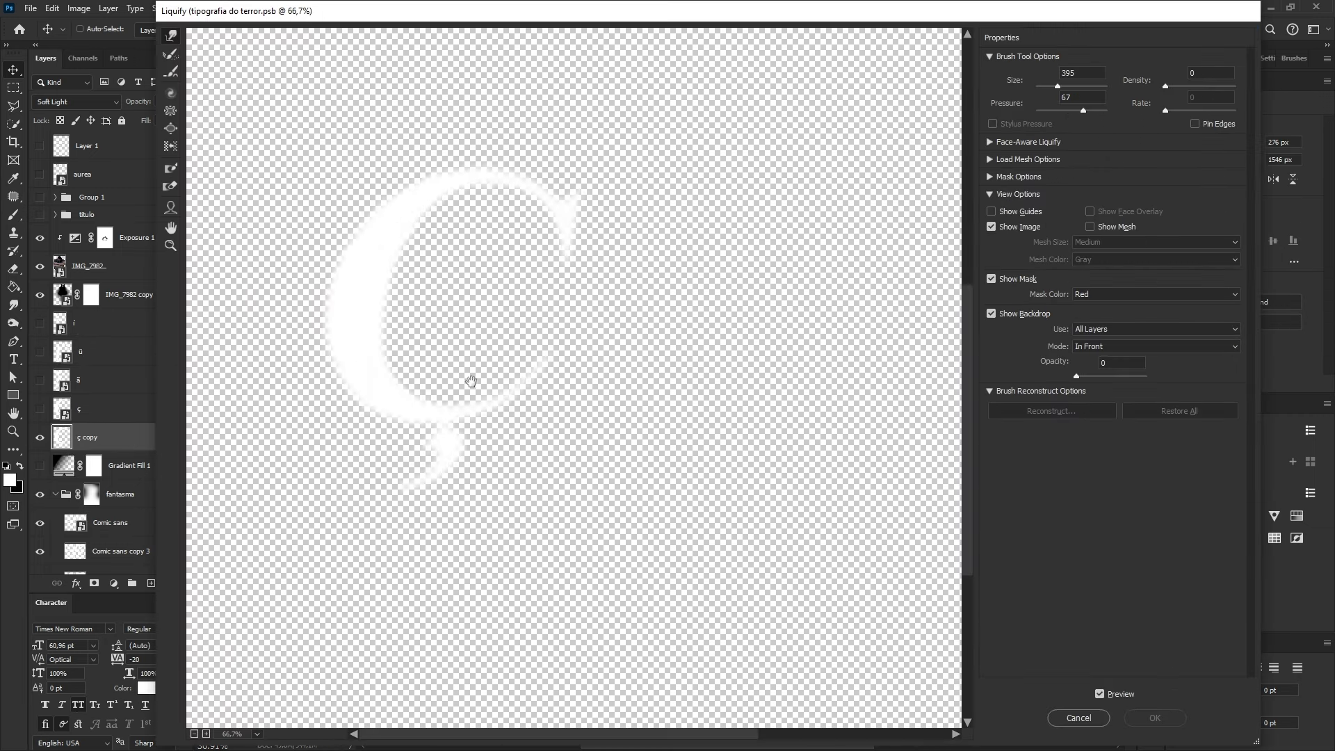
- Liquify-warp the ç, set ç copy to Overlay, and untick RGB channels in Blending Options
mouse_move(471, 381)
mouse_down()
mouse_move(417, 351)
mouse_move(357, 223)
mouse_move(661, 289)
mouse_up()
scroll(422, 340, down, 2)
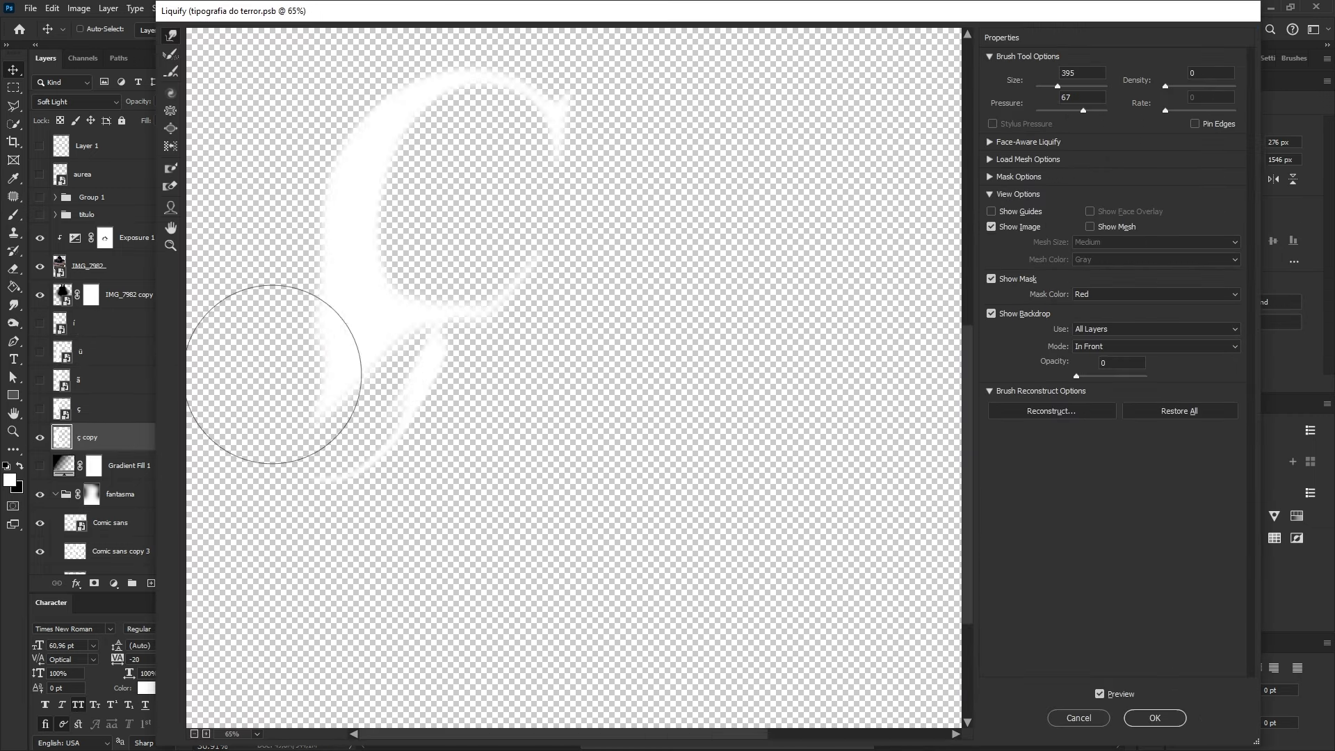
click(1132, 719)
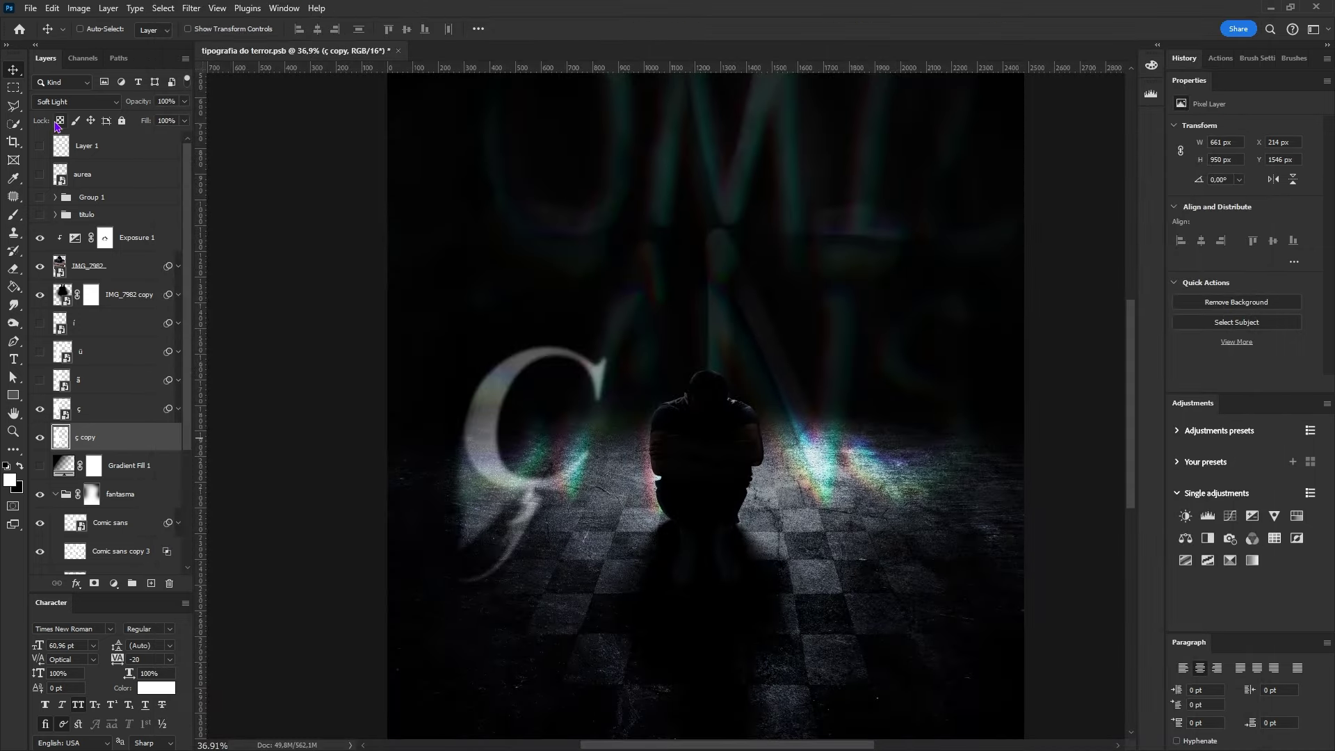
click(77, 101)
click(77, 295)
double_click(139, 438)
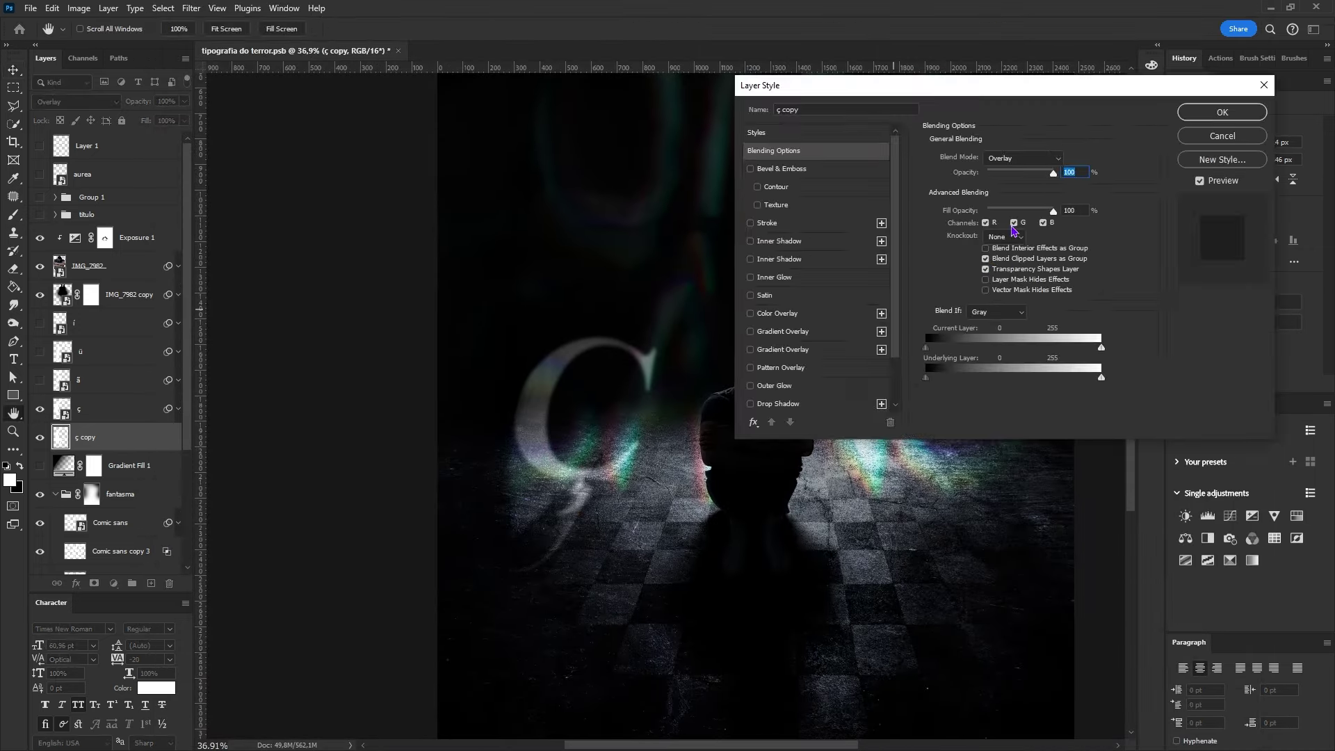
click(1014, 222)
click(1222, 111)
key(ctrl+t)
key(Return)
- Set the three ç copies to Overlay and change a copy's channels to remove the red tint
shift+click(88, 437)
click(76, 101)
click(69, 280)
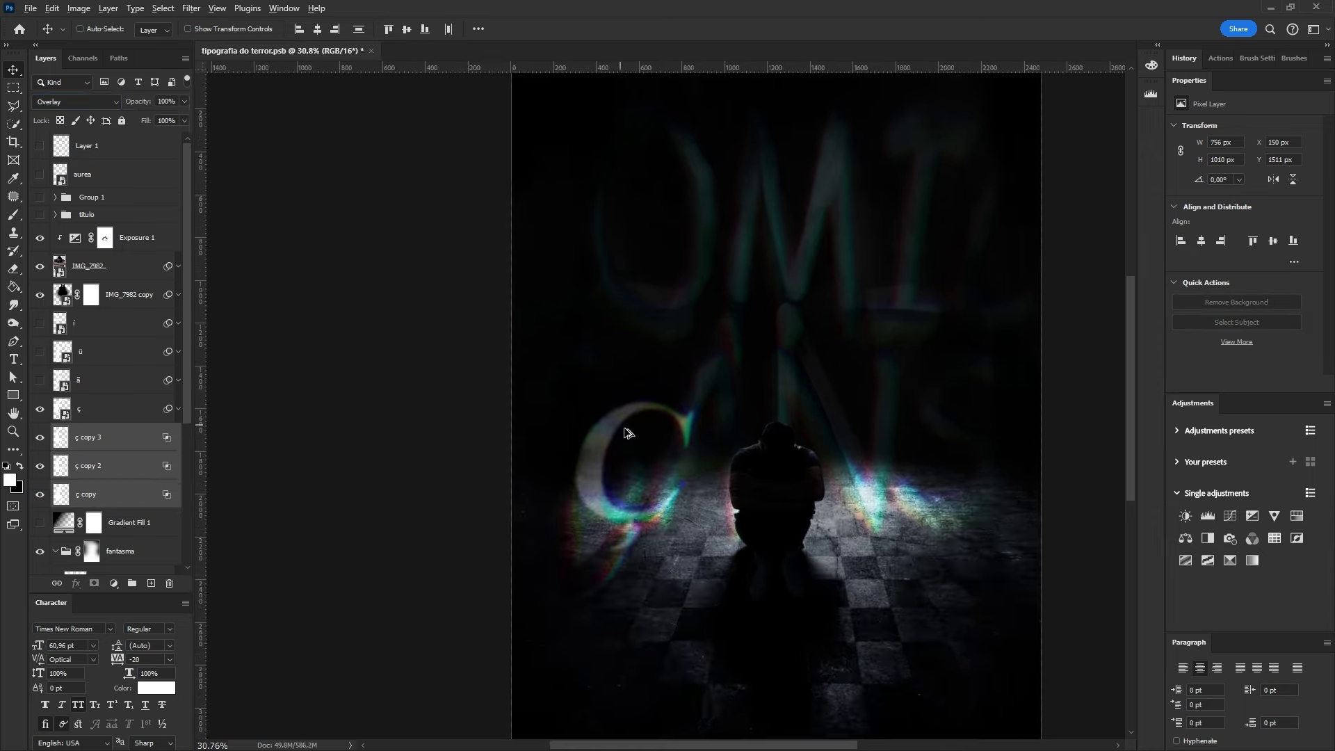
double_click(131, 510)
click(1221, 112)
ctrl+click(431, 533)
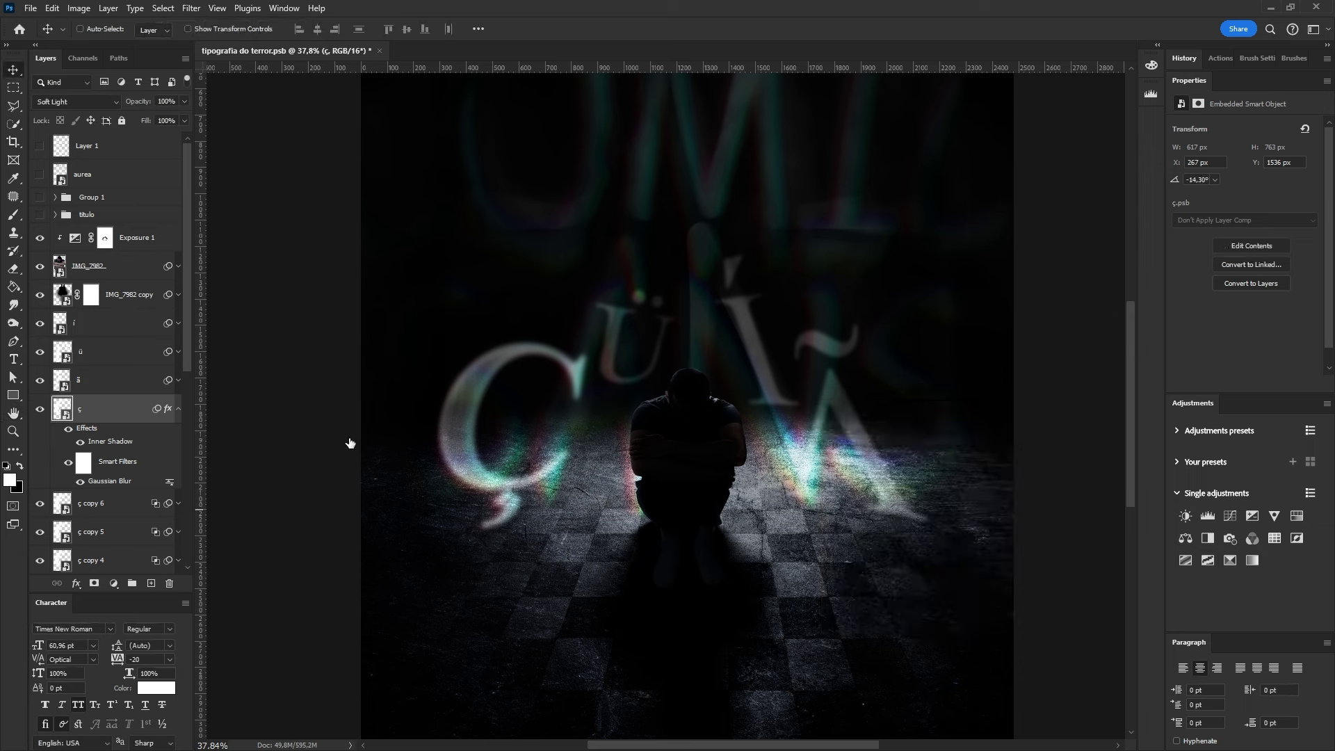
- Give the ç a Bevel & Emboss with a glossier contour and size 10
double_click(109, 441)
click(782, 168)
click(1004, 316)
click(963, 373)
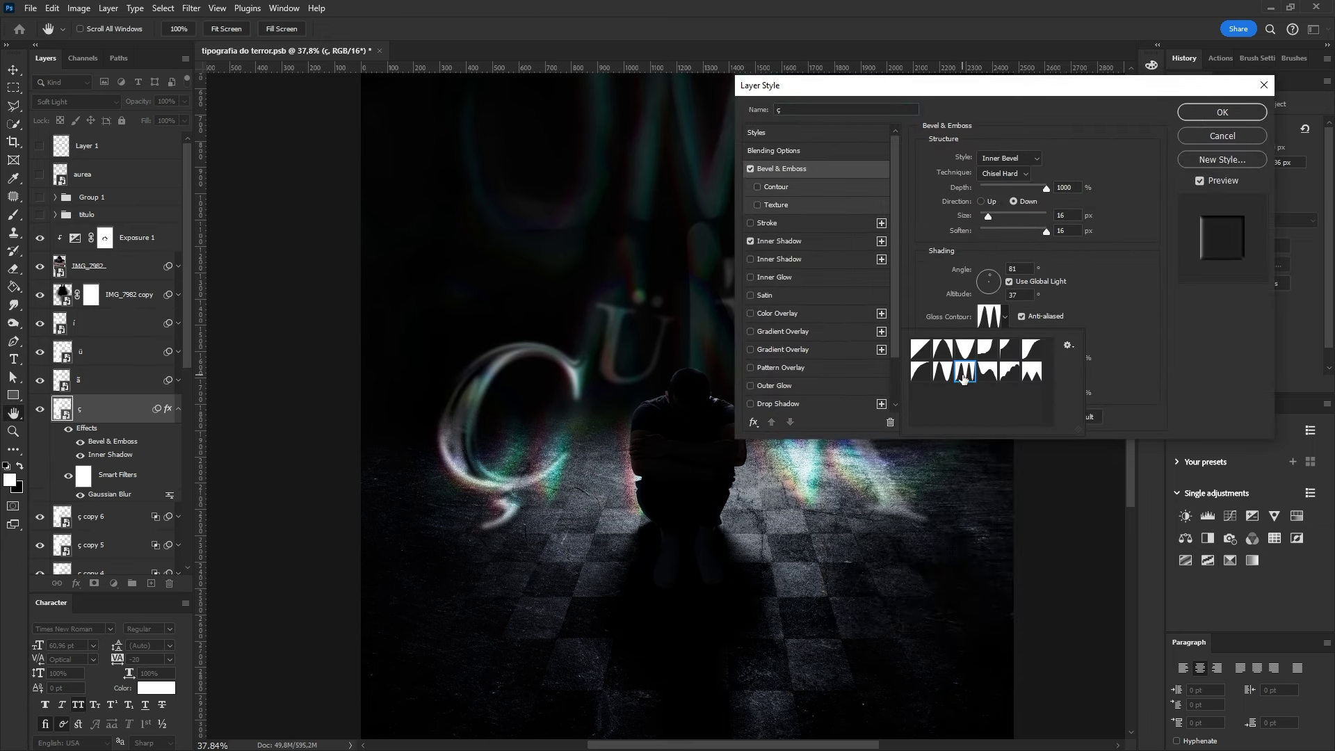
click(1017, 394)
text(10)
key(Tab)
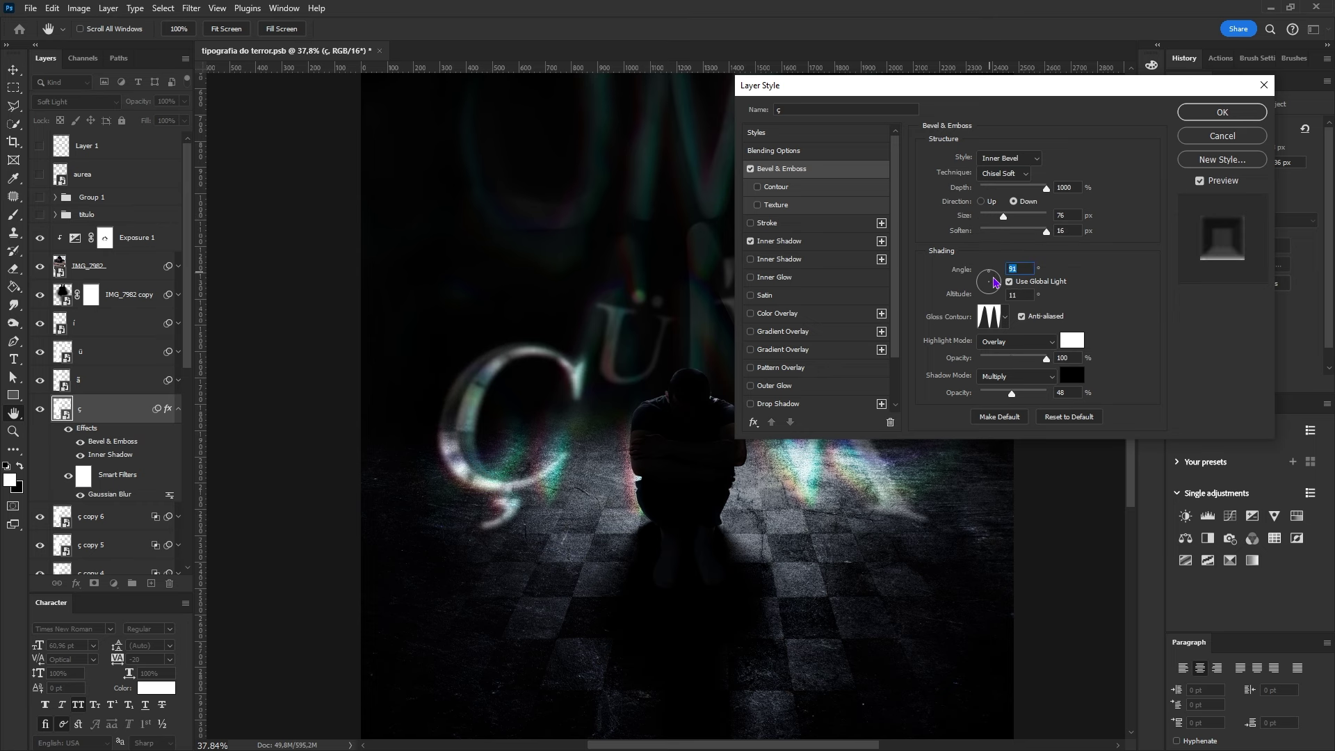
key(Return)
- Paste the ç style onto the Ã, Ü and Í letters and group the ç layers
click(177, 409)
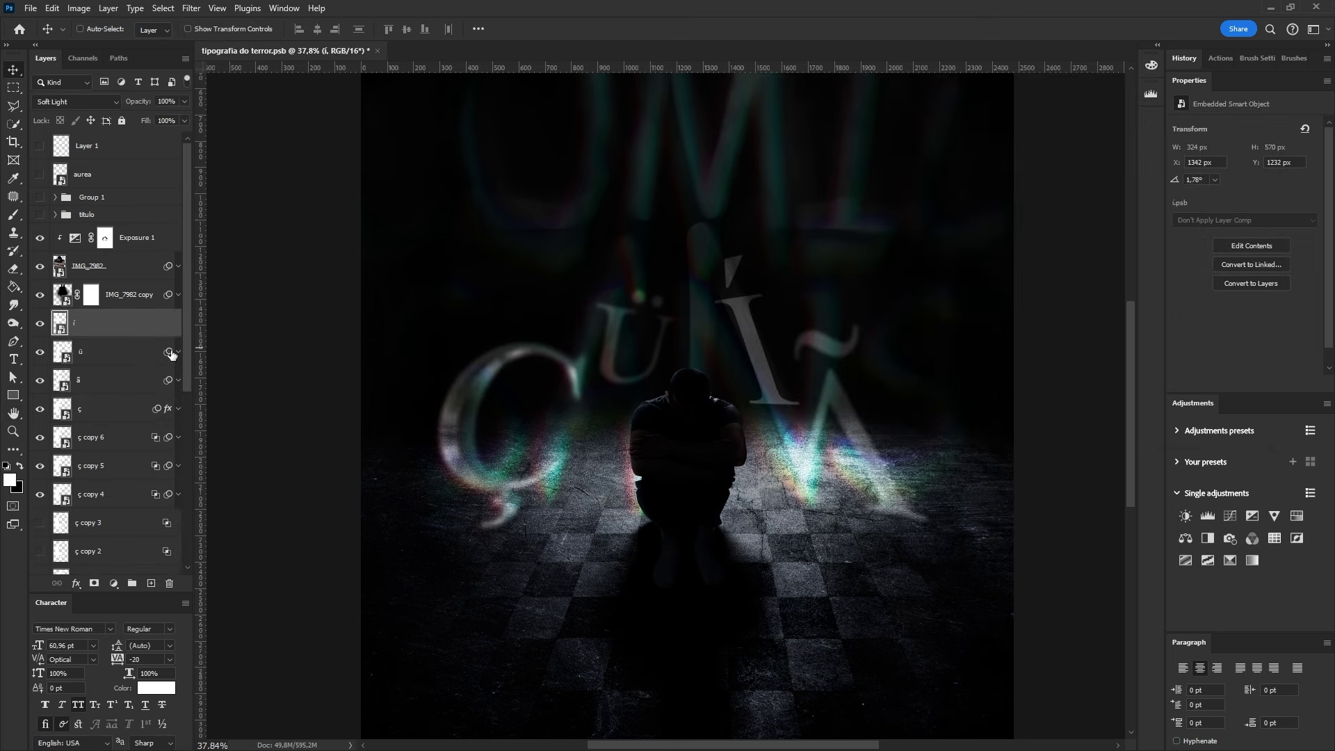
click(166, 379)
shift+click(104, 323)
click(105, 408)
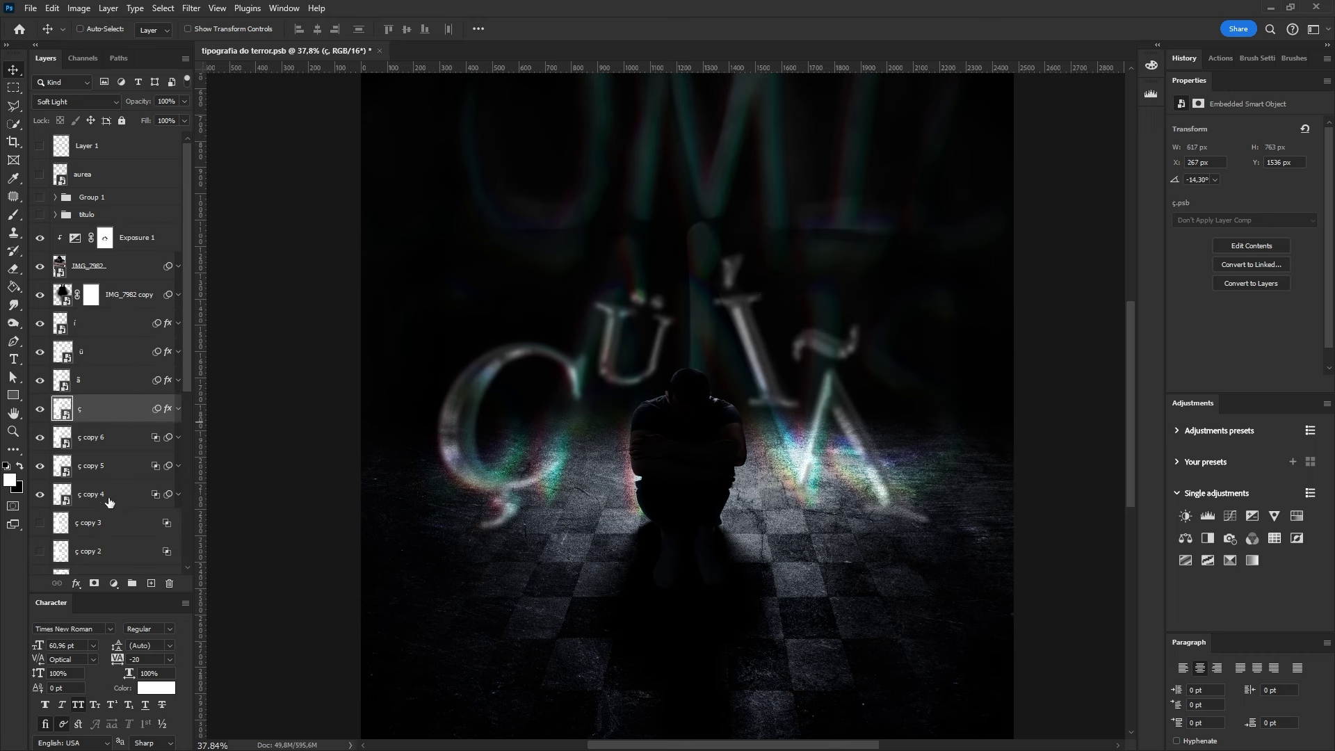
shift+click(104, 494)
key(ctrl+g)
double_click(127, 403)
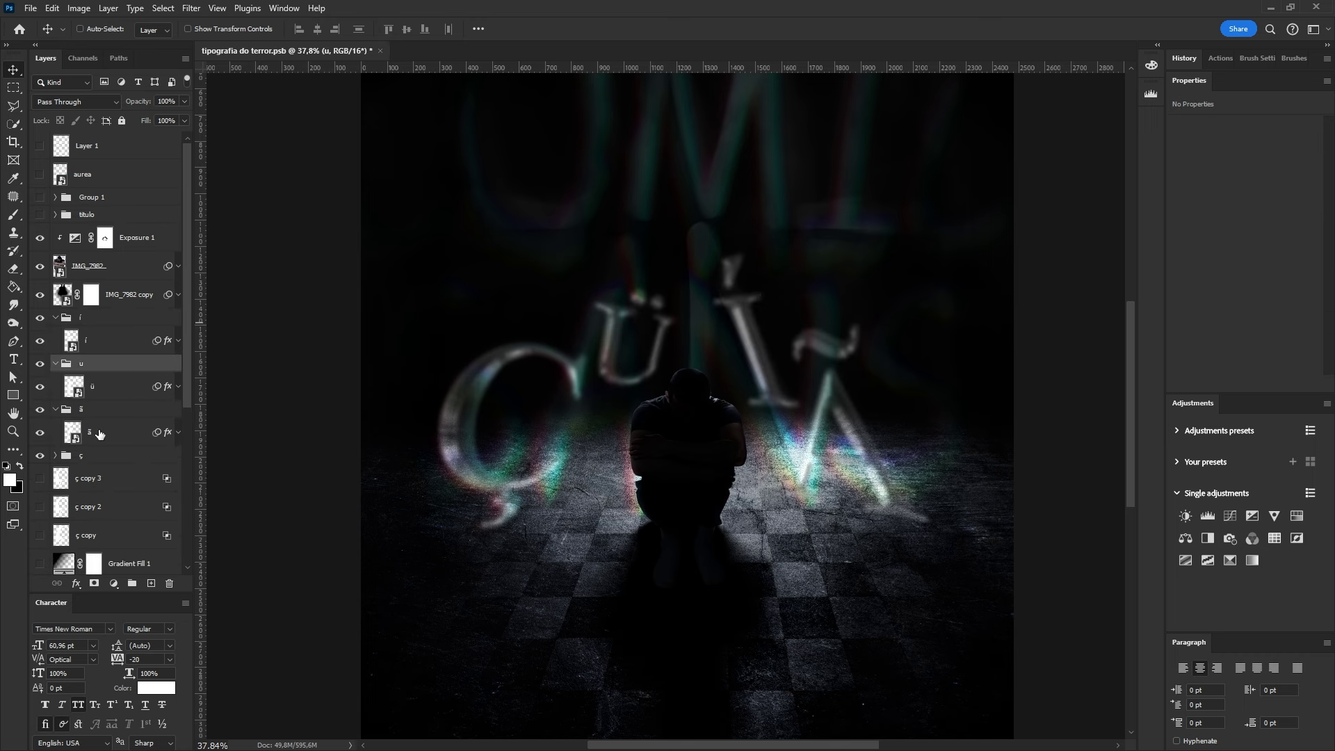
- Duplicate the Ã letter with its own blend and style, and delete Gradient Fill 1
click(99, 434)
key(ctrl+j)
click(116, 102)
double_click(132, 463)
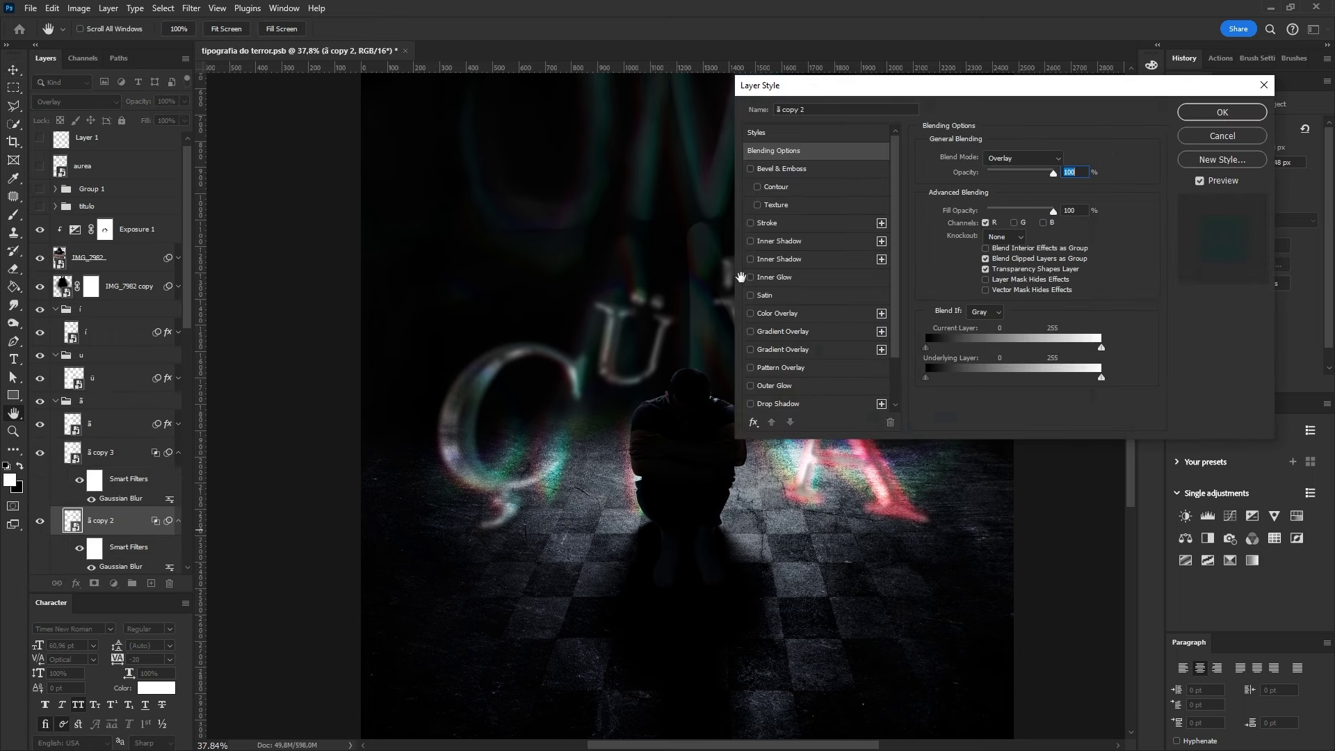
key(Return)
key(v)
key(alt+bracketleft)
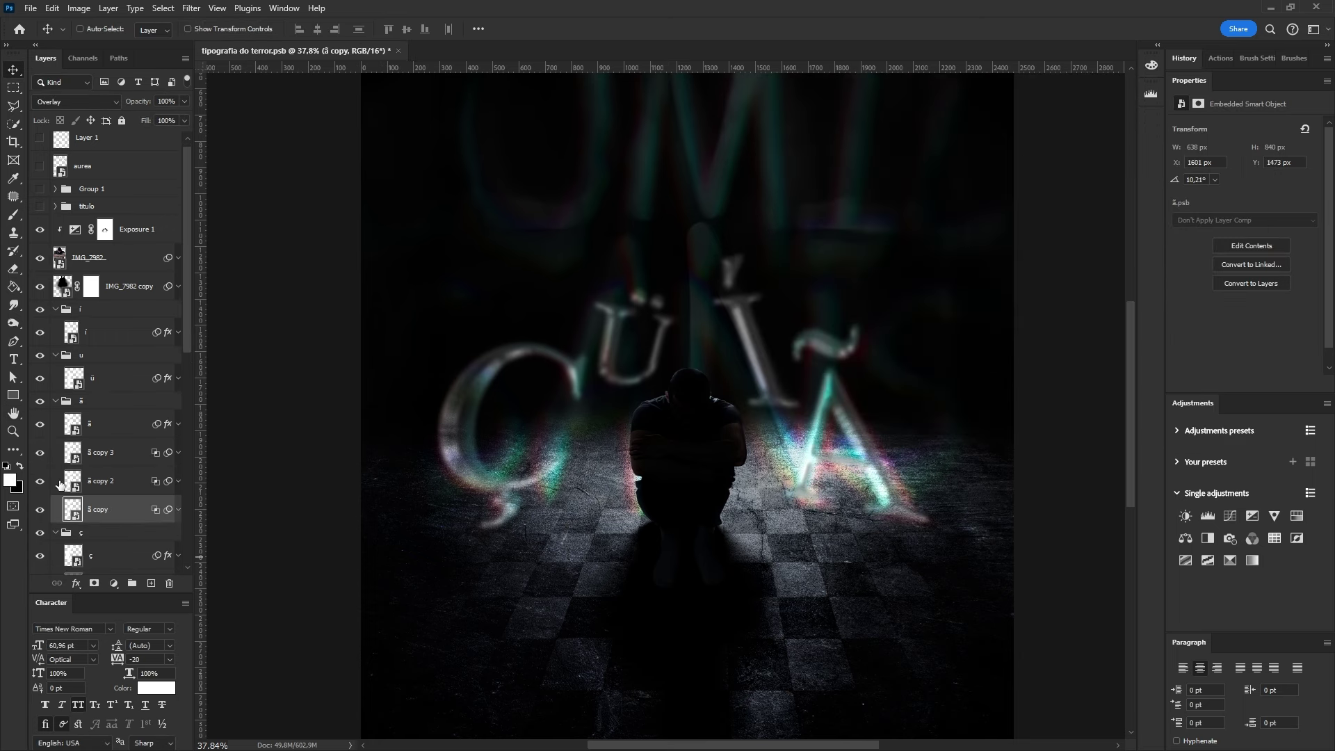
key(ctrl+minus)
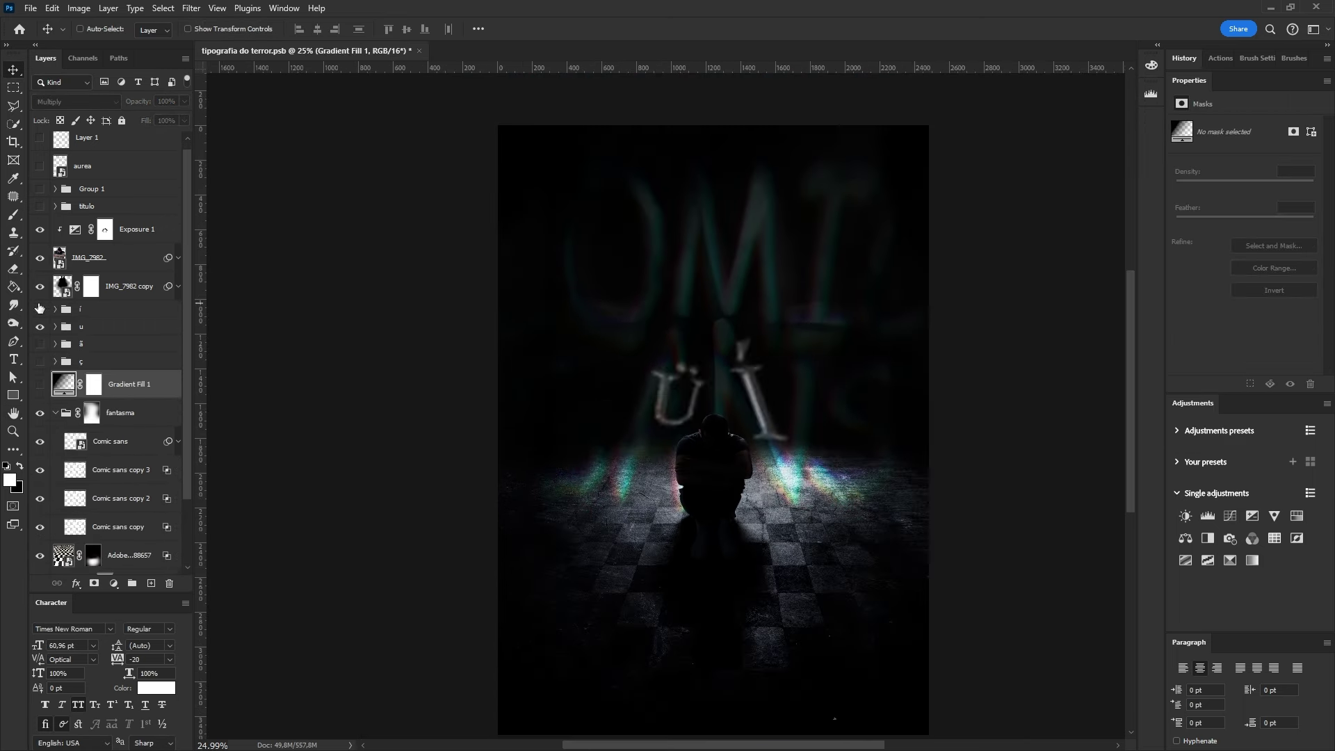
key(Delete)
scroll(696, 403, up, 3)
click(118, 263)
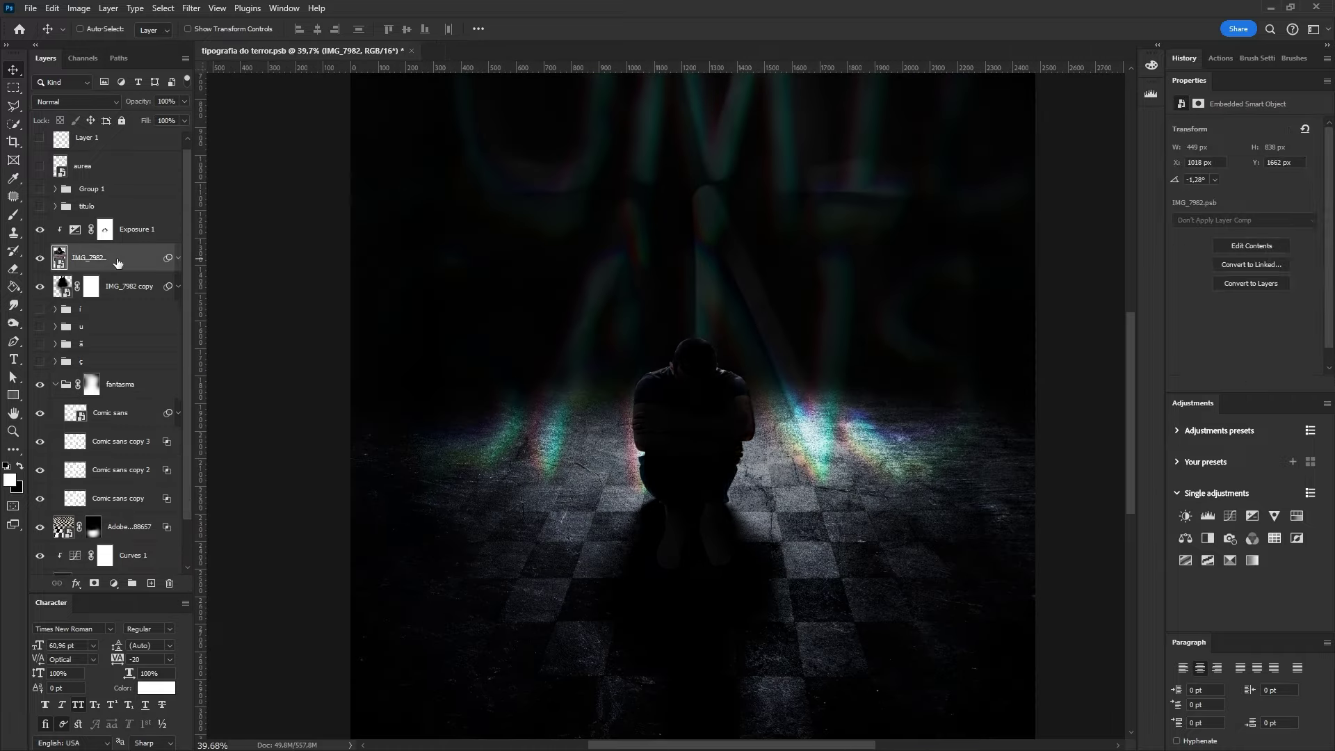
- Add a clipped Exposure adjustment with a black mask and delete the stray empty Layer 2
click(1252, 516)
key(ctrl+shift+alt+n)
key(b)
scroll(713, 283, up, 5)
scroll(714, 283, up, 3)
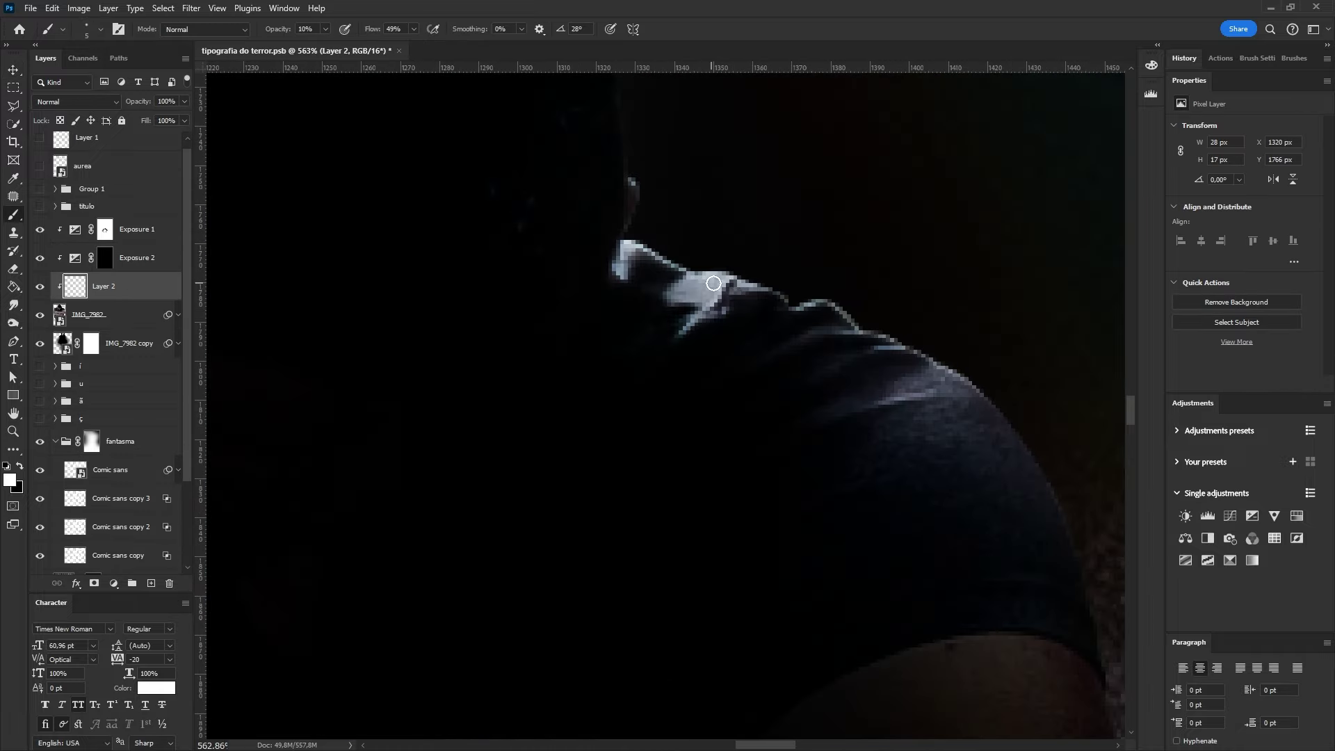
key(Delete)
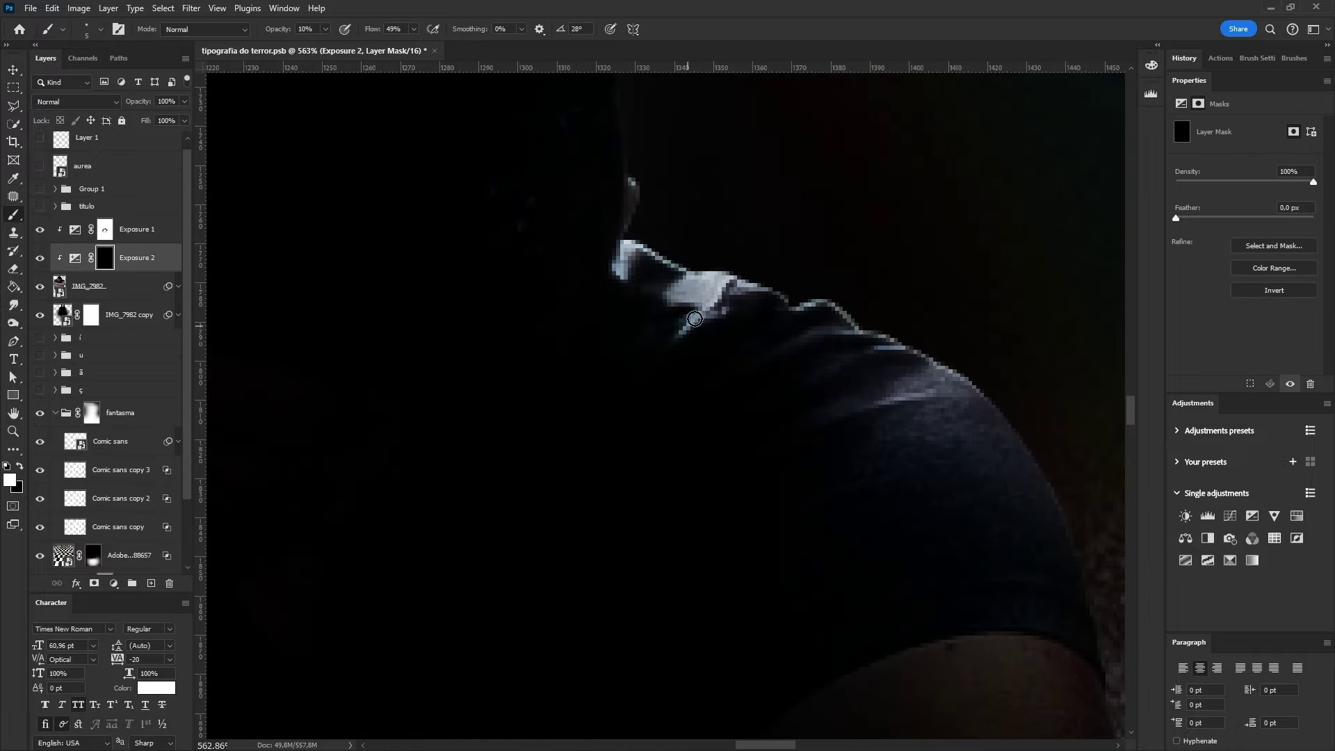
- Paint faint white rim light at 30% brush opacity along the man's head, shoulders, arms and hands
scroll(952, 373, down, 3)
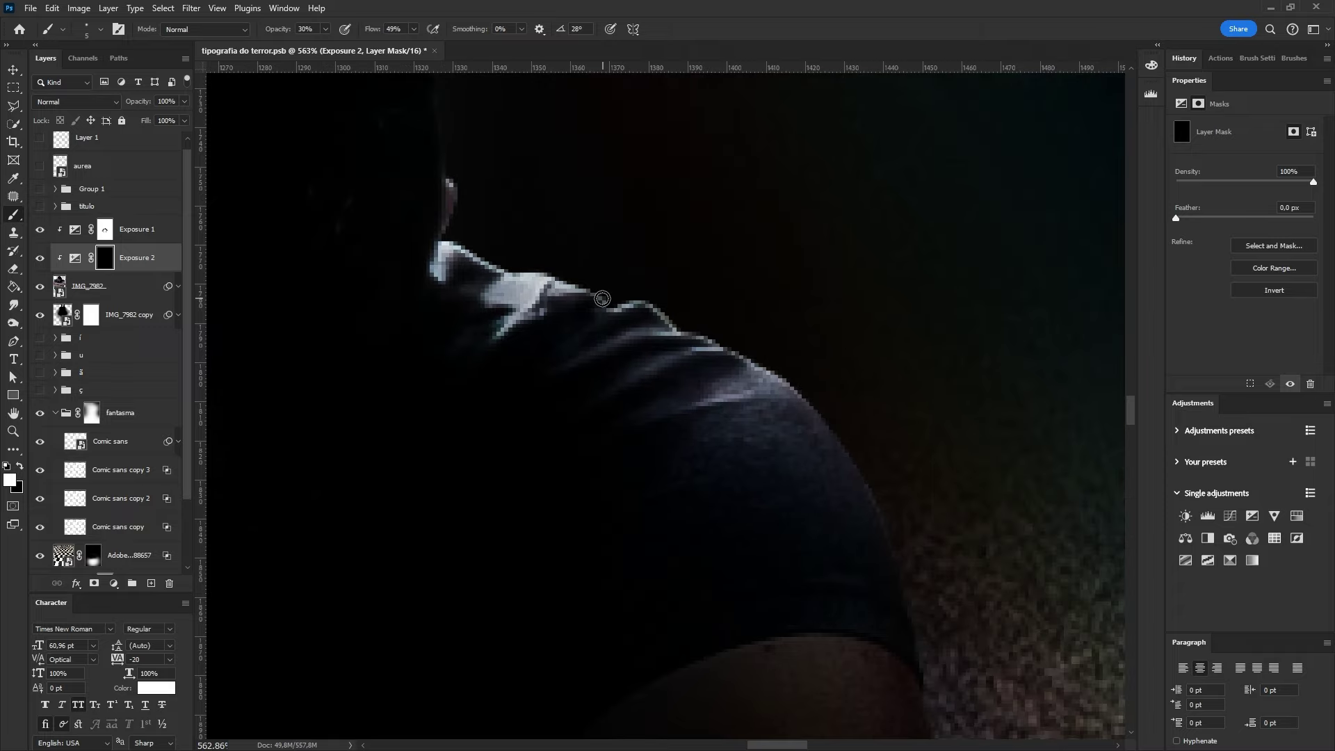
scroll(952, 373, down, 5)
scroll(852, 286, up, 6)
key(3)
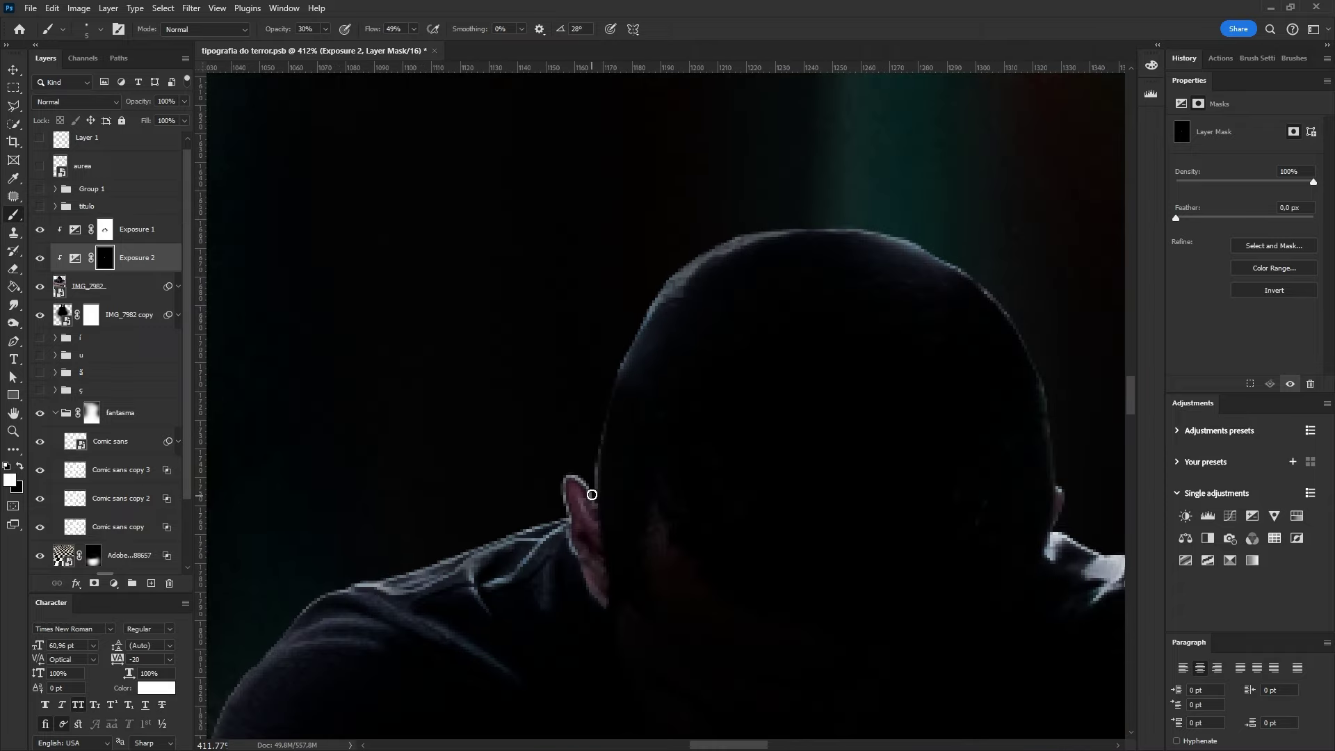
scroll(739, 349, up, 2)
scroll(620, 421, up, 1)
scroll(598, 399, up, 1)
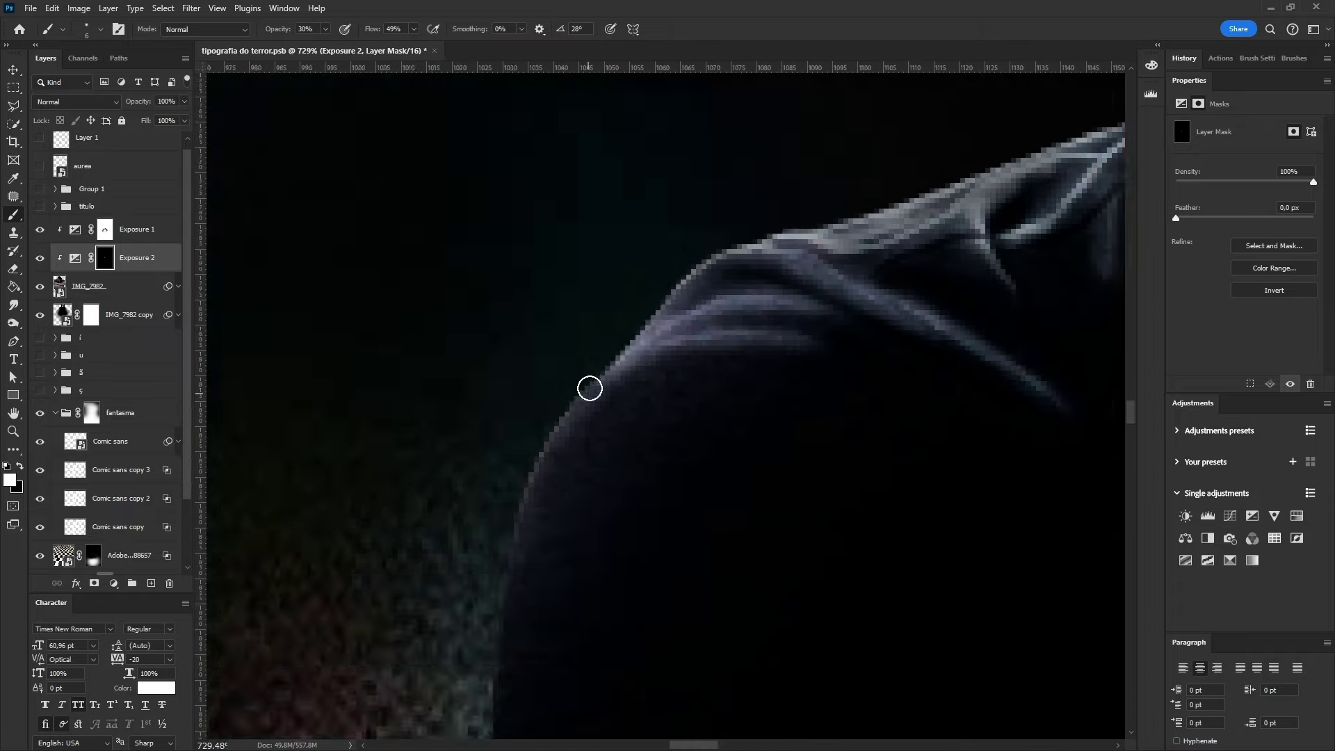
scroll(598, 398, down, 5)
scroll(855, 328, up, 4)
scroll(962, 369, up, 1)
scroll(905, 326, down, 1)
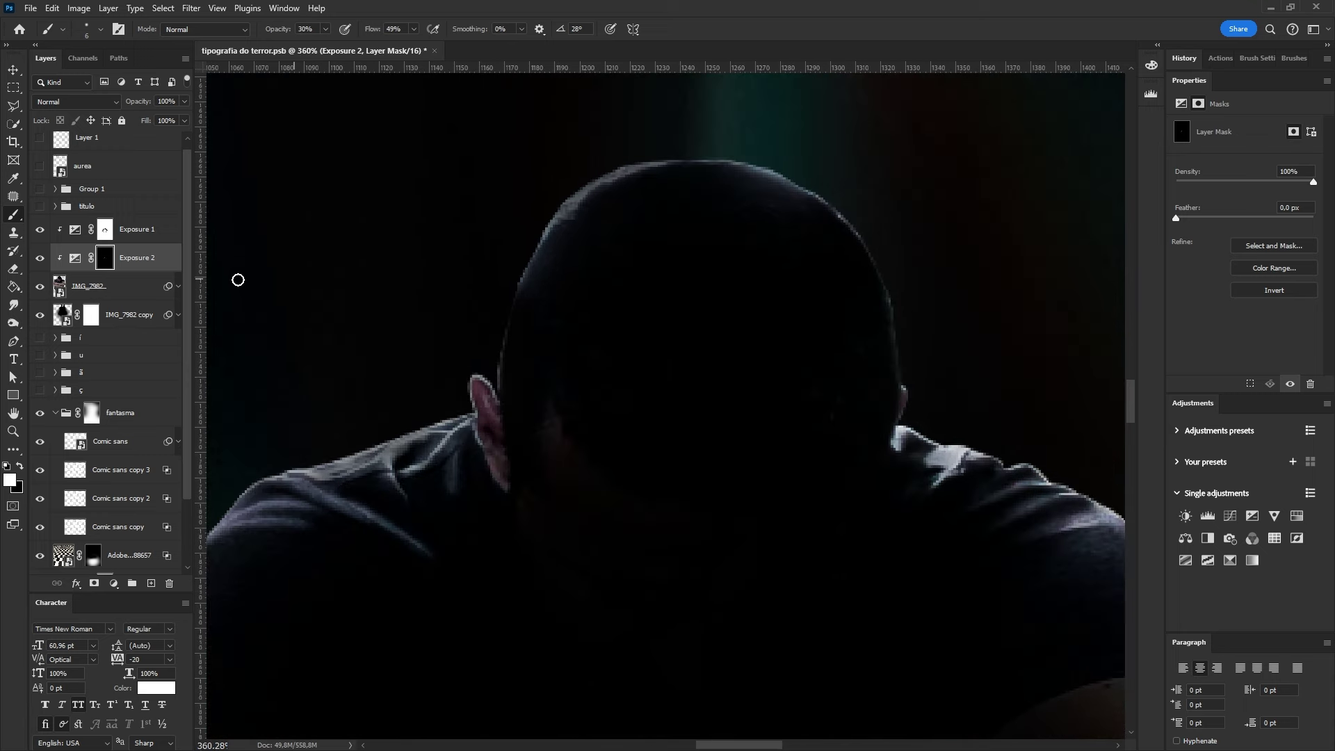
scroll(593, 182, down, 5)
scroll(653, 304, up, 4)
scroll(560, 321, up, 2)
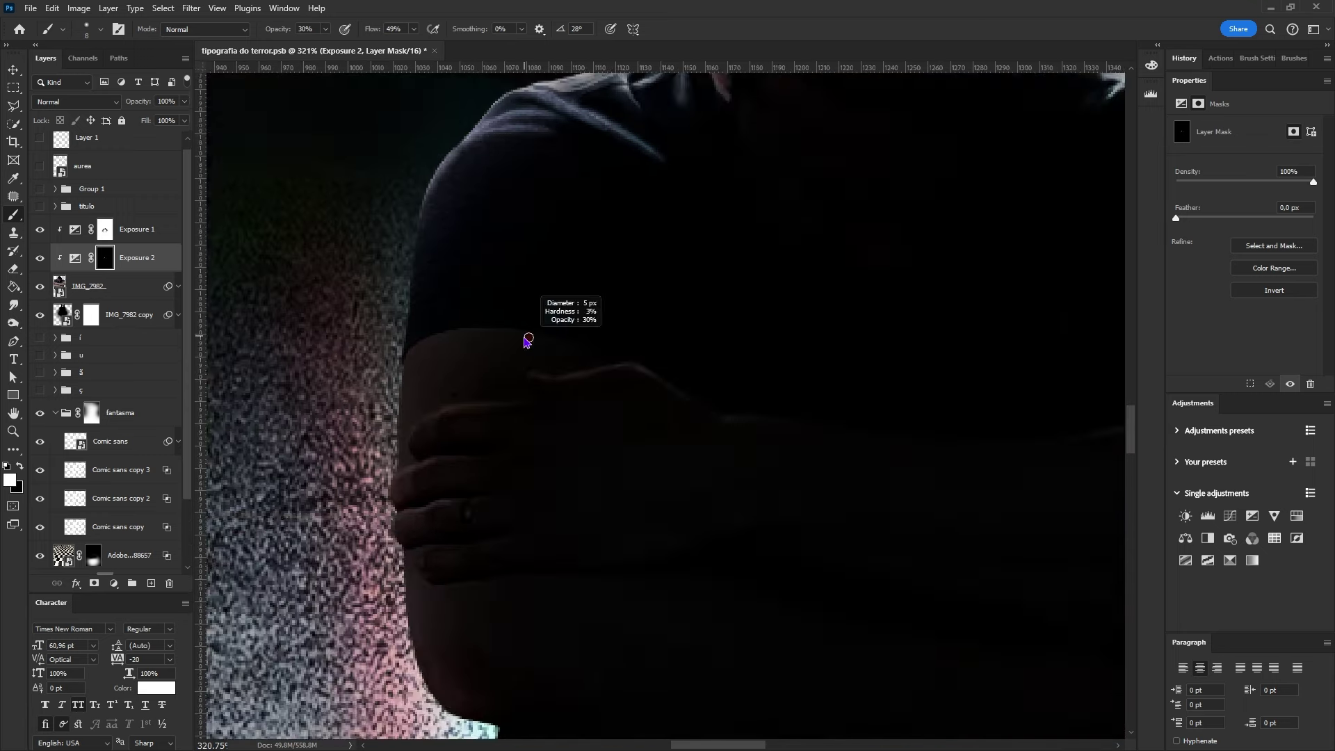
scroll(465, 391, up, 2)
scroll(390, 540, down, 1)
scroll(721, 289, right, 5)
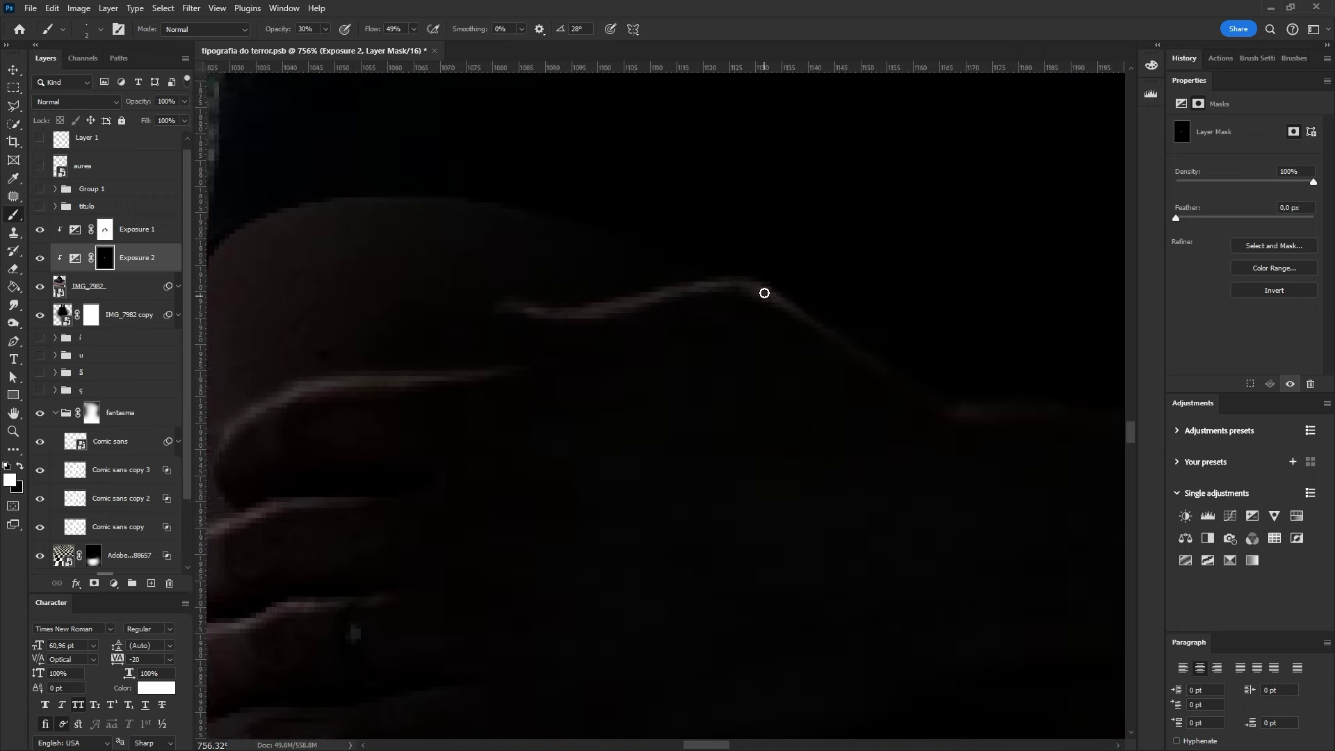
scroll(677, 436, right, 3)
scroll(526, 522, right, 3)
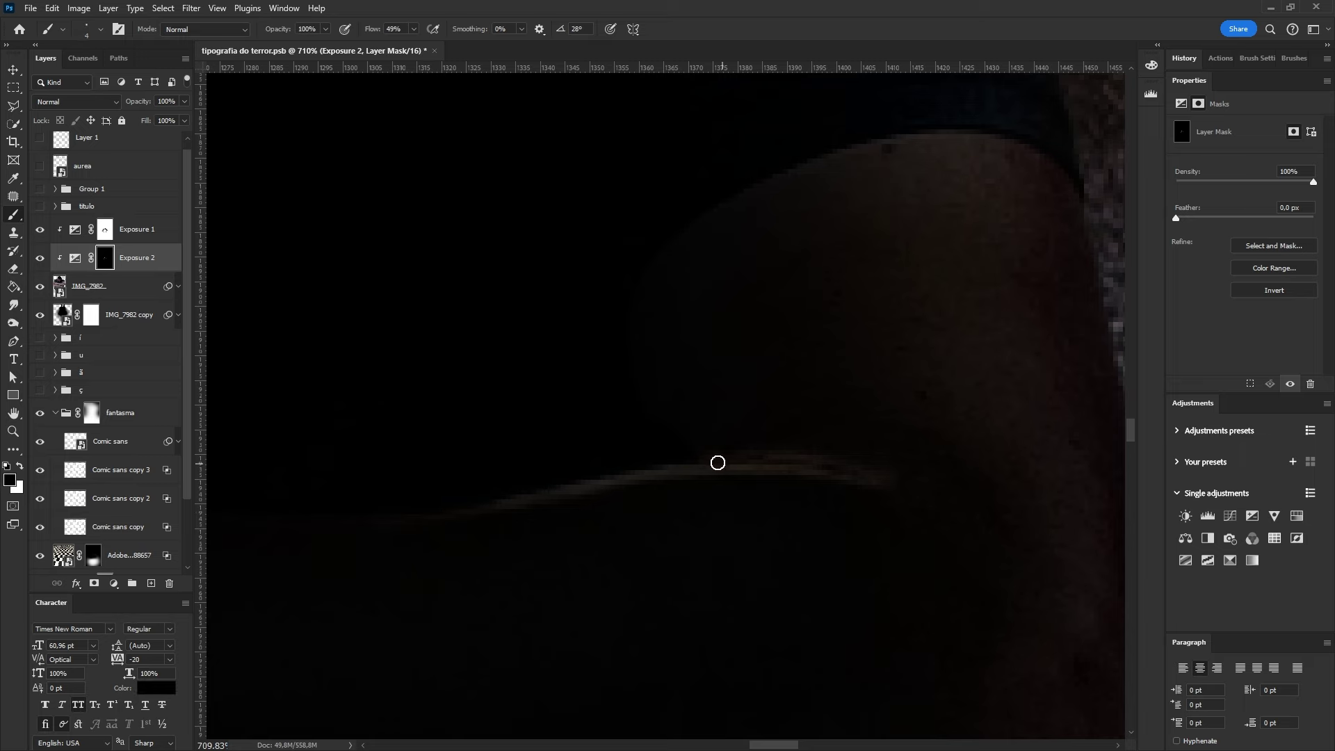
scroll(727, 456, down, 2)
scroll(545, 426, down, 2)
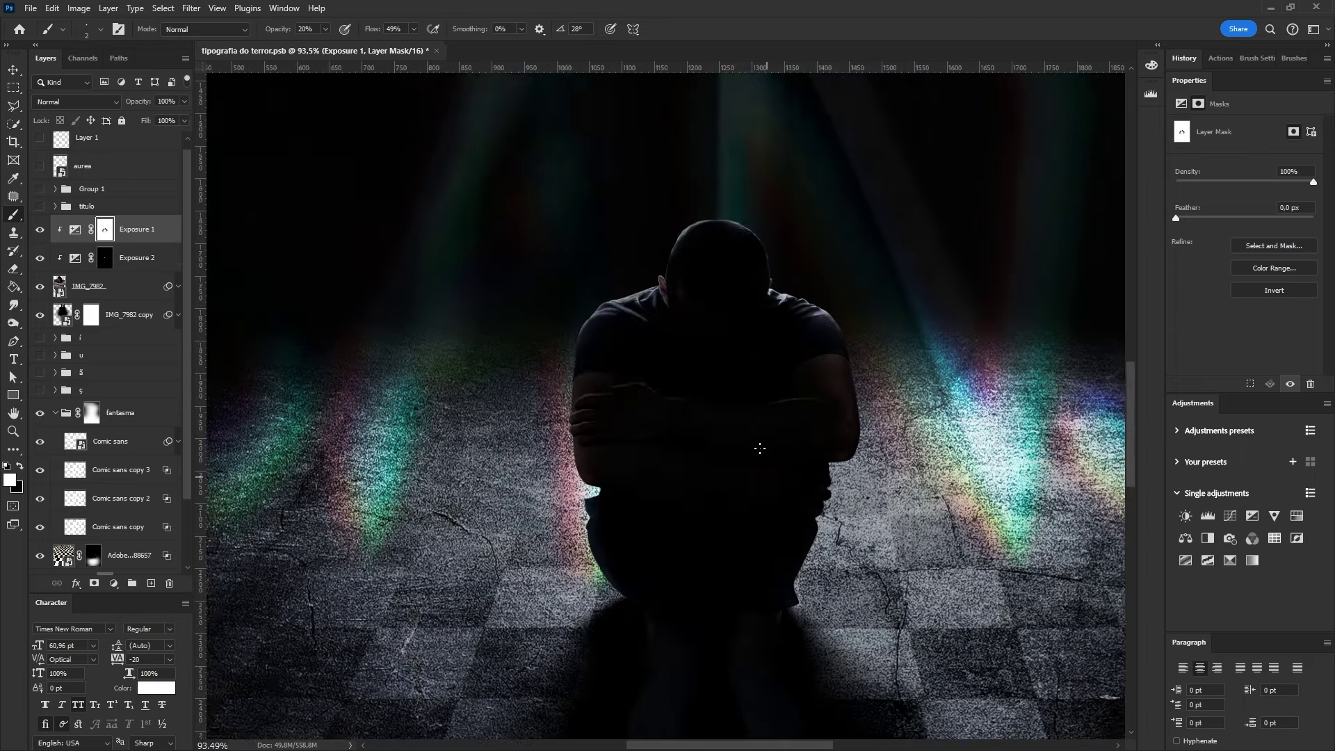
scroll(775, 536, down, 1)
key(v)
click(54, 412)
- Expand the fantasma group, hide the i, u and ã letter groups, and check the ç bevel style
click(91, 421)
drag(40, 346, 39, 380)
click(55, 398)
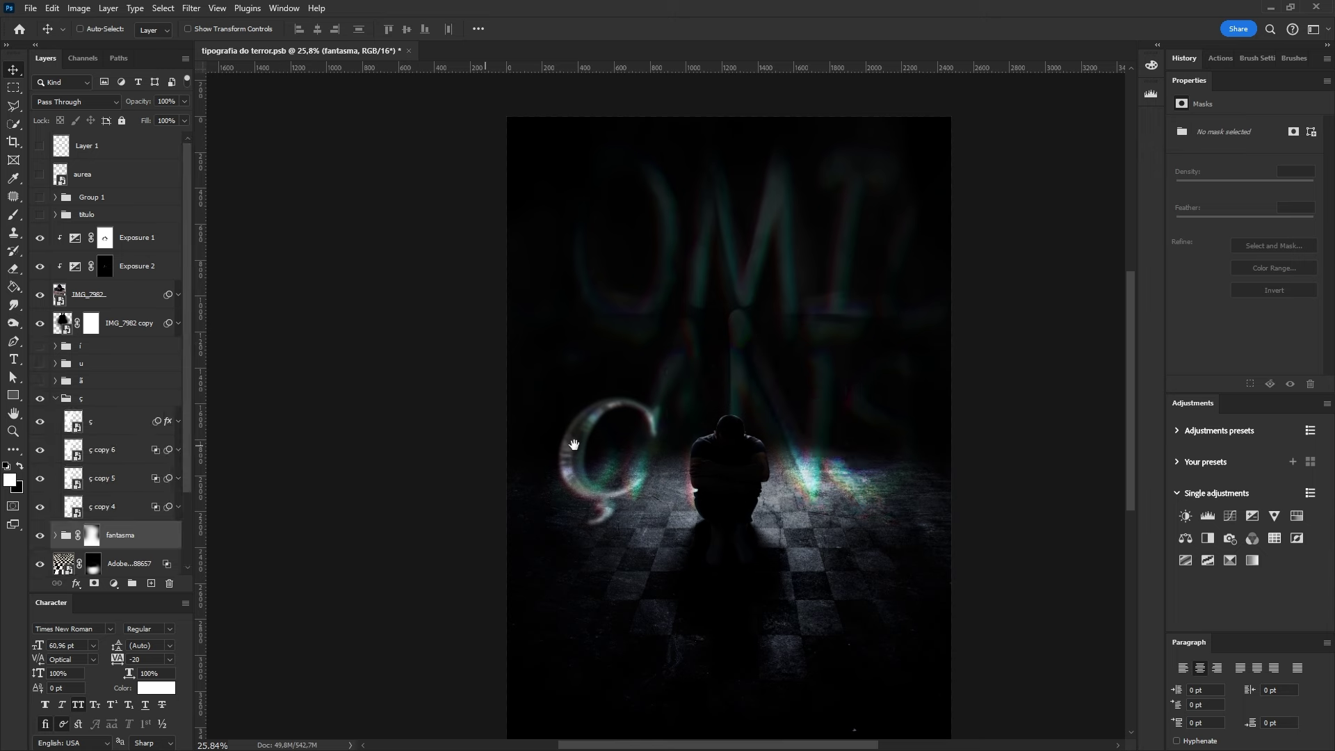
double_click(117, 454)
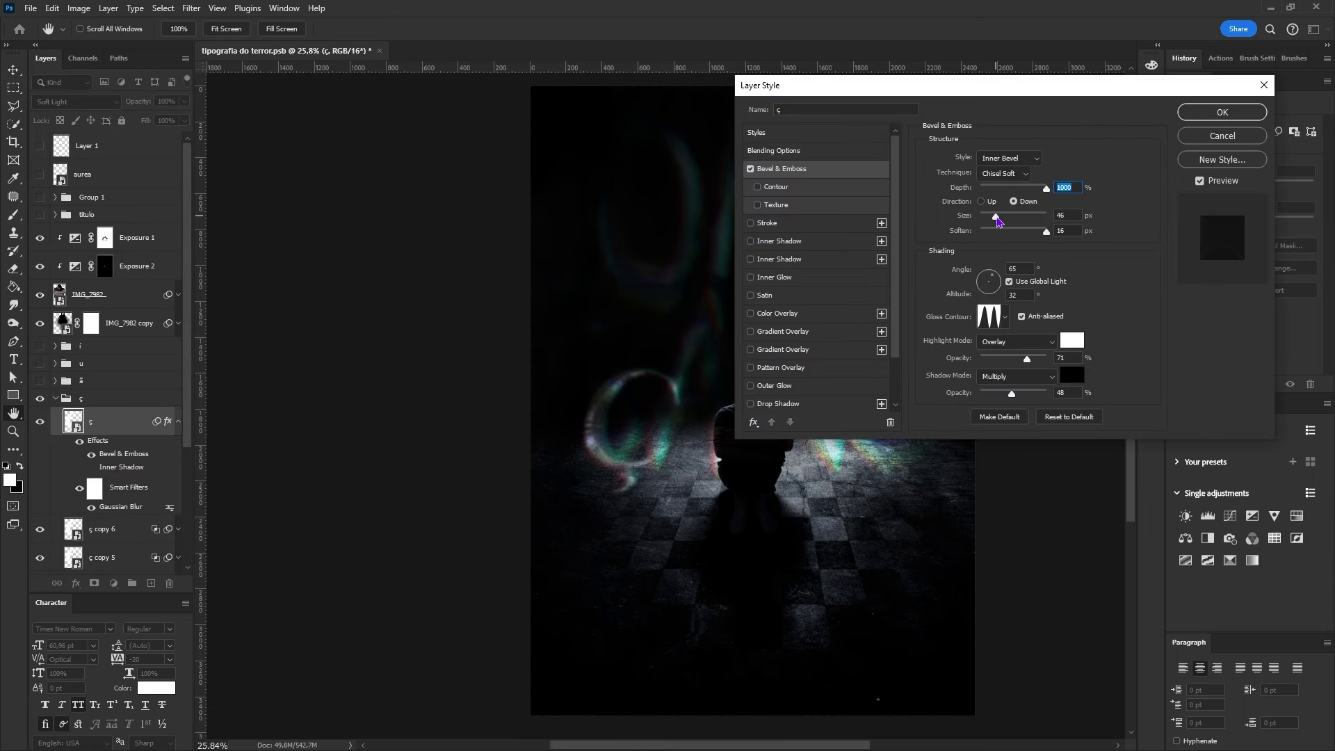
key(Return)
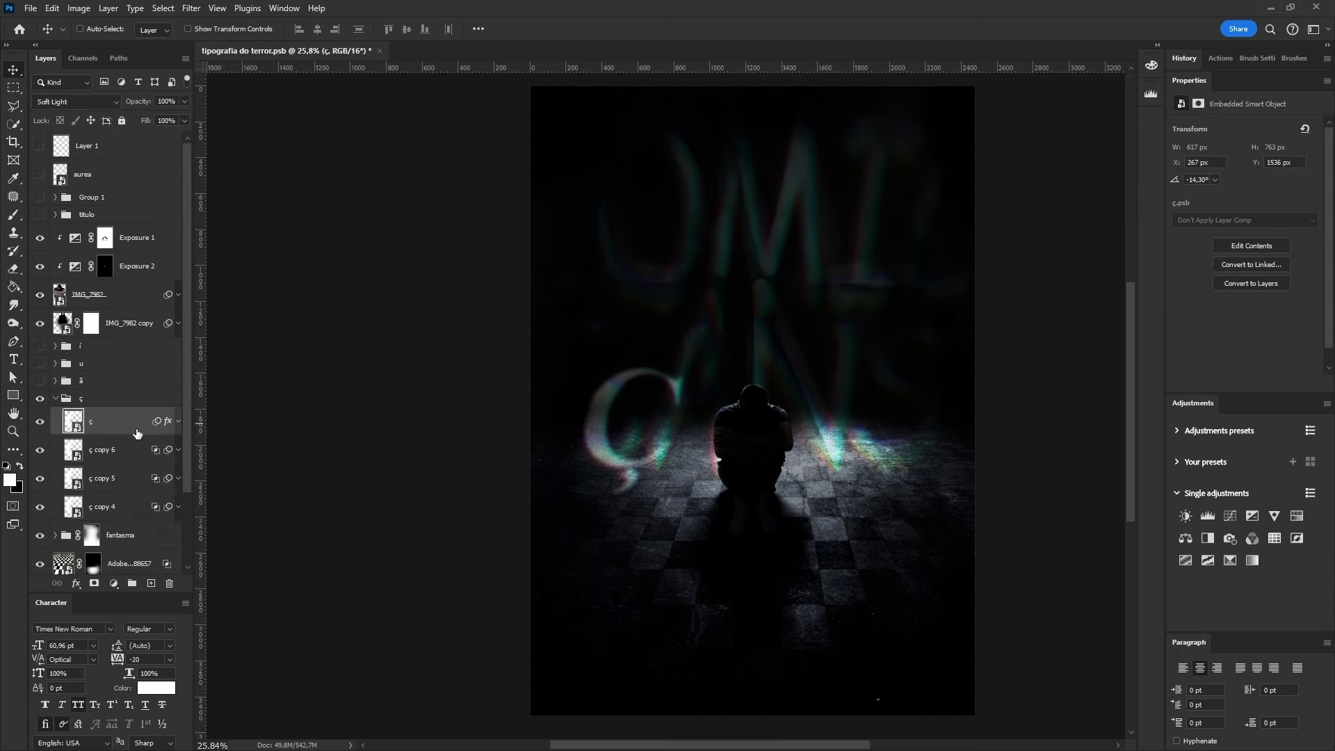
- Apply a Liquify warp to ç copy 4 so the letter looks smeared
key(shift+ctrl+x)
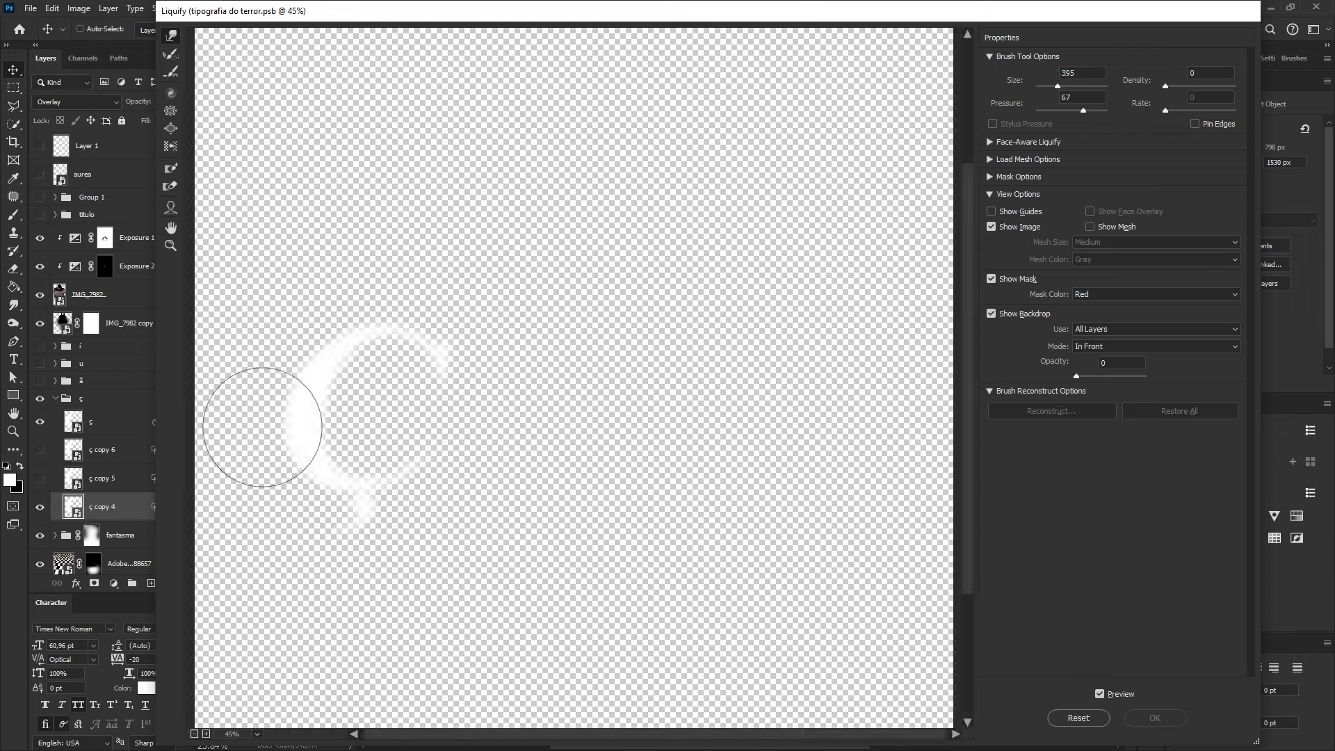
key(ctrl+z)
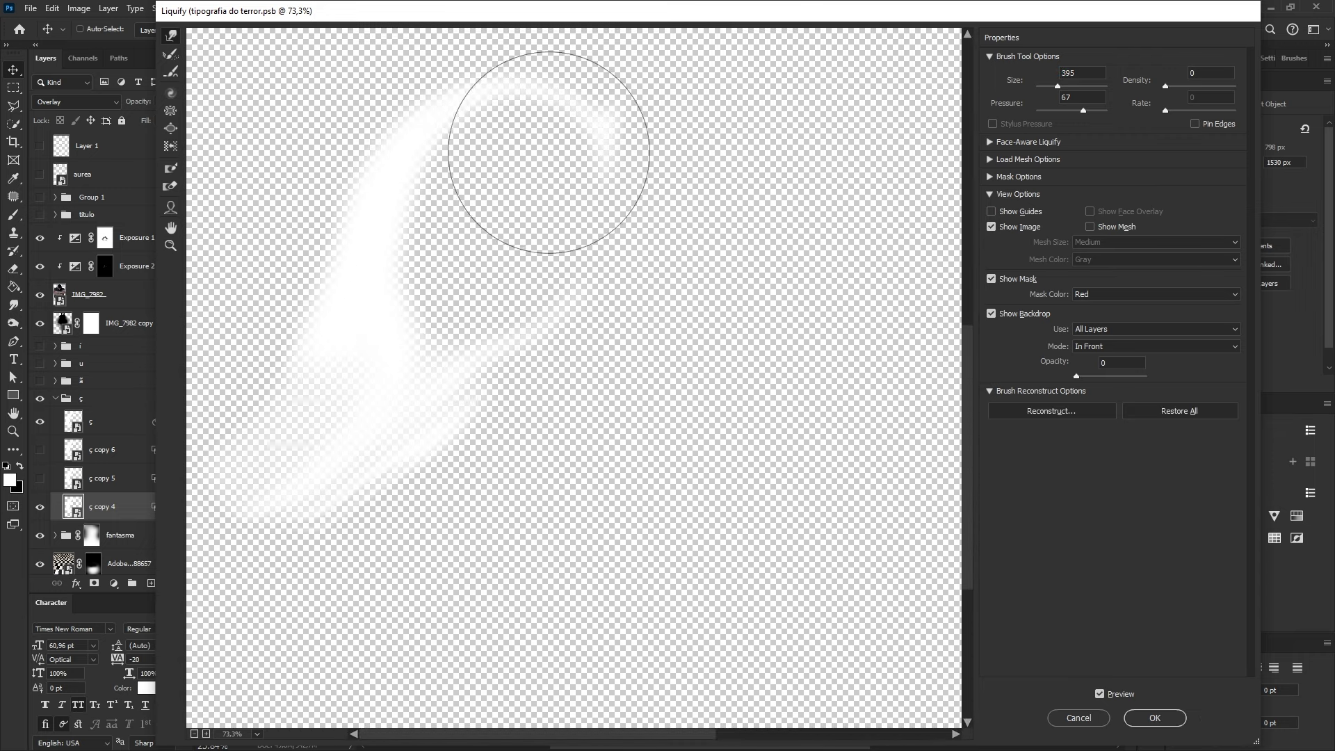
key(Return)
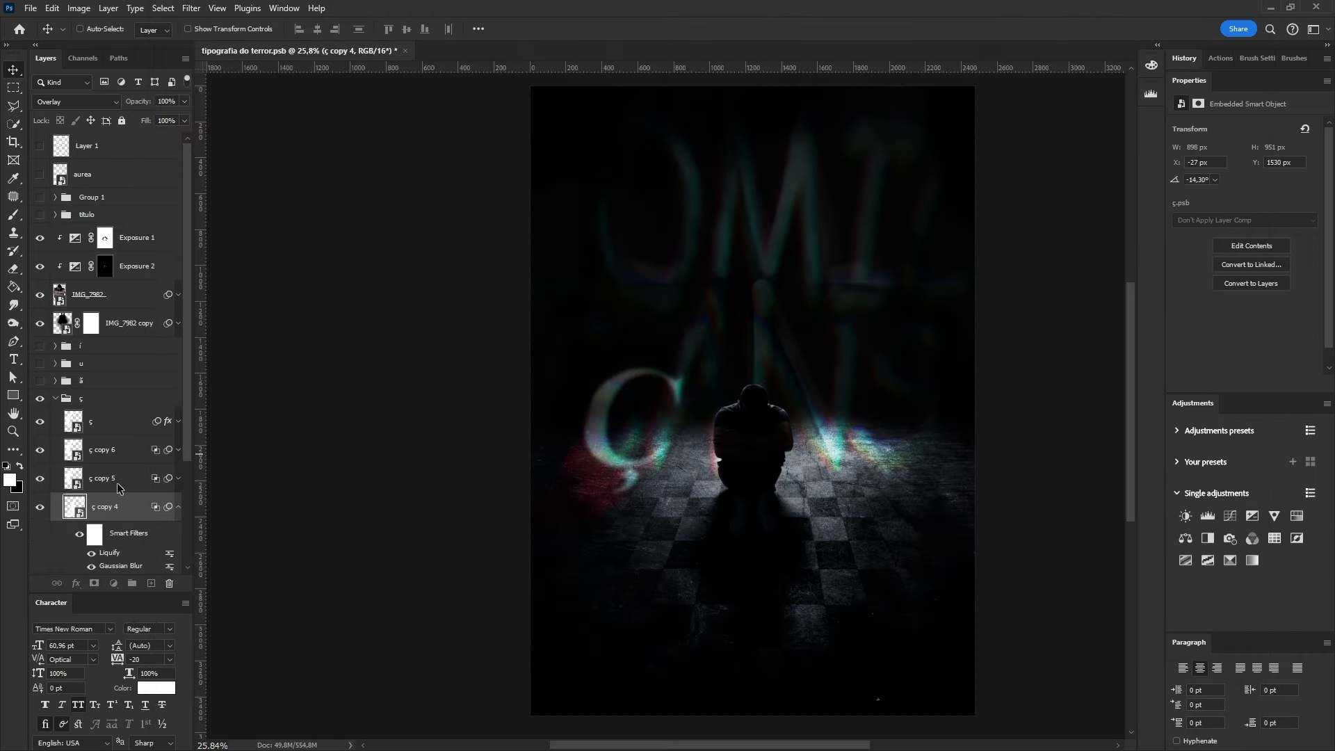
scroll(581, 515, up, 2)
scroll(758, 424, down, 1)
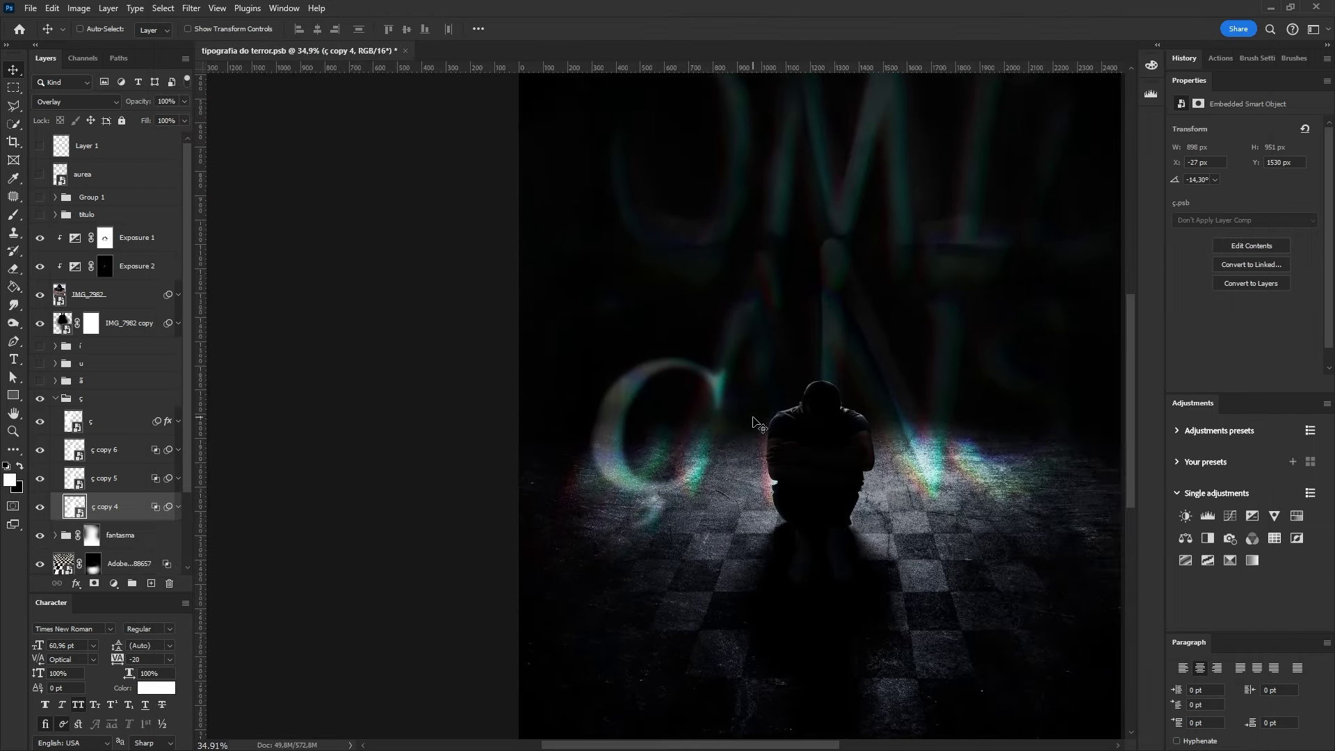
key(ctrl+shift+x)
key(Escape)
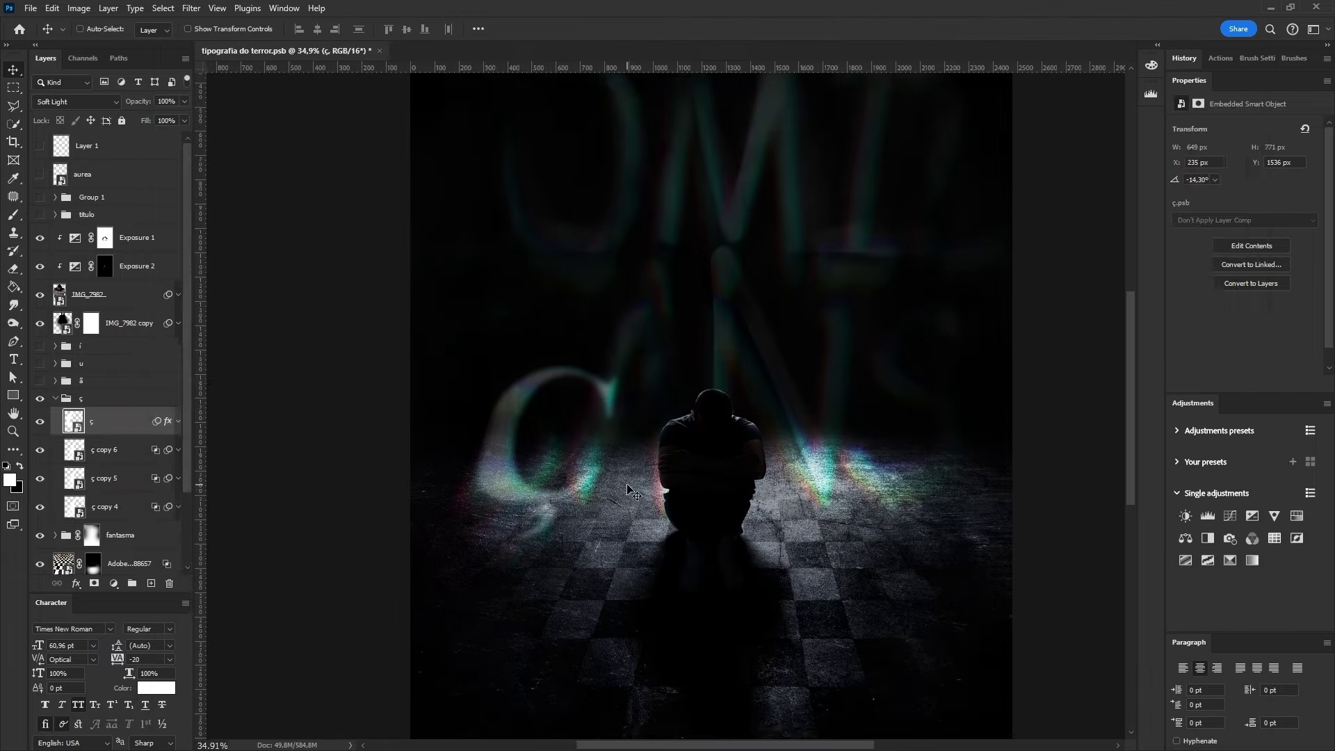
ctrl+click(693, 518)
key(ctrl+t)
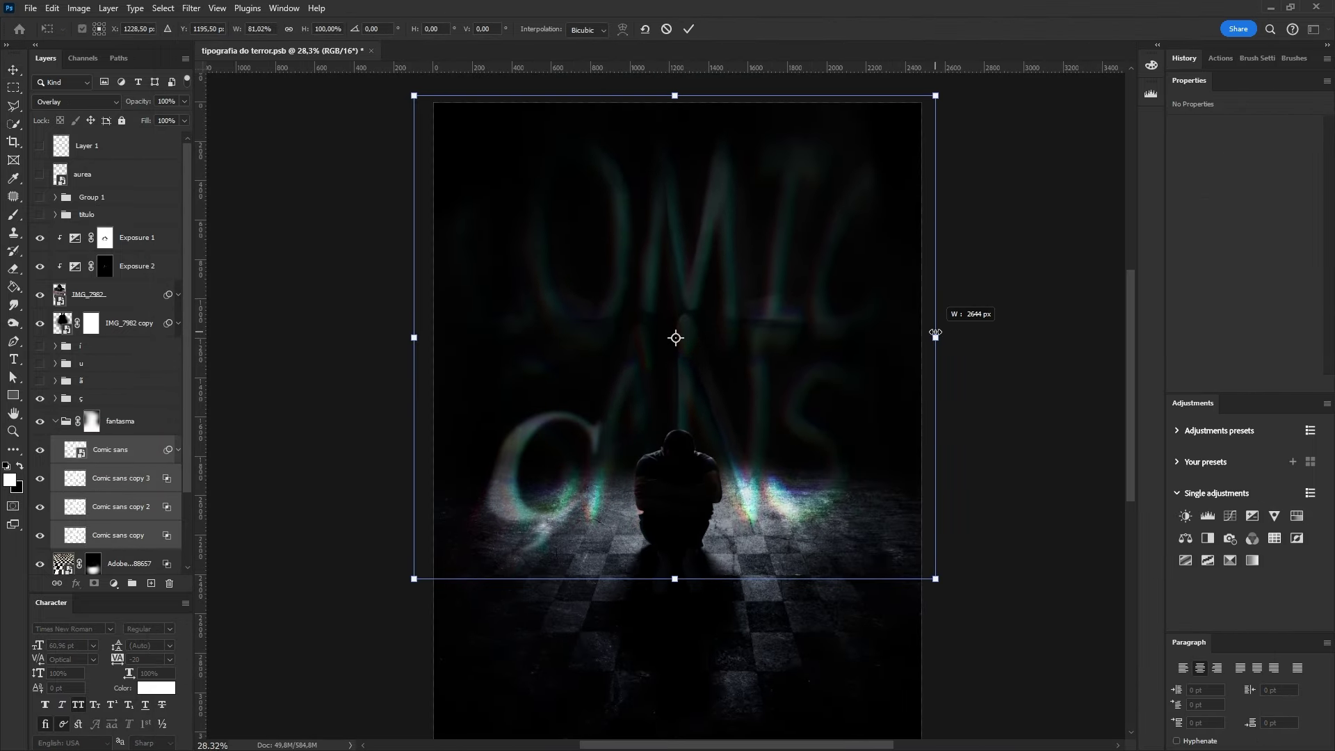
- Stretch the Comic sans ghost text wider and preview it in Linear Dodge blending
drag(933, 560, 919, 554)
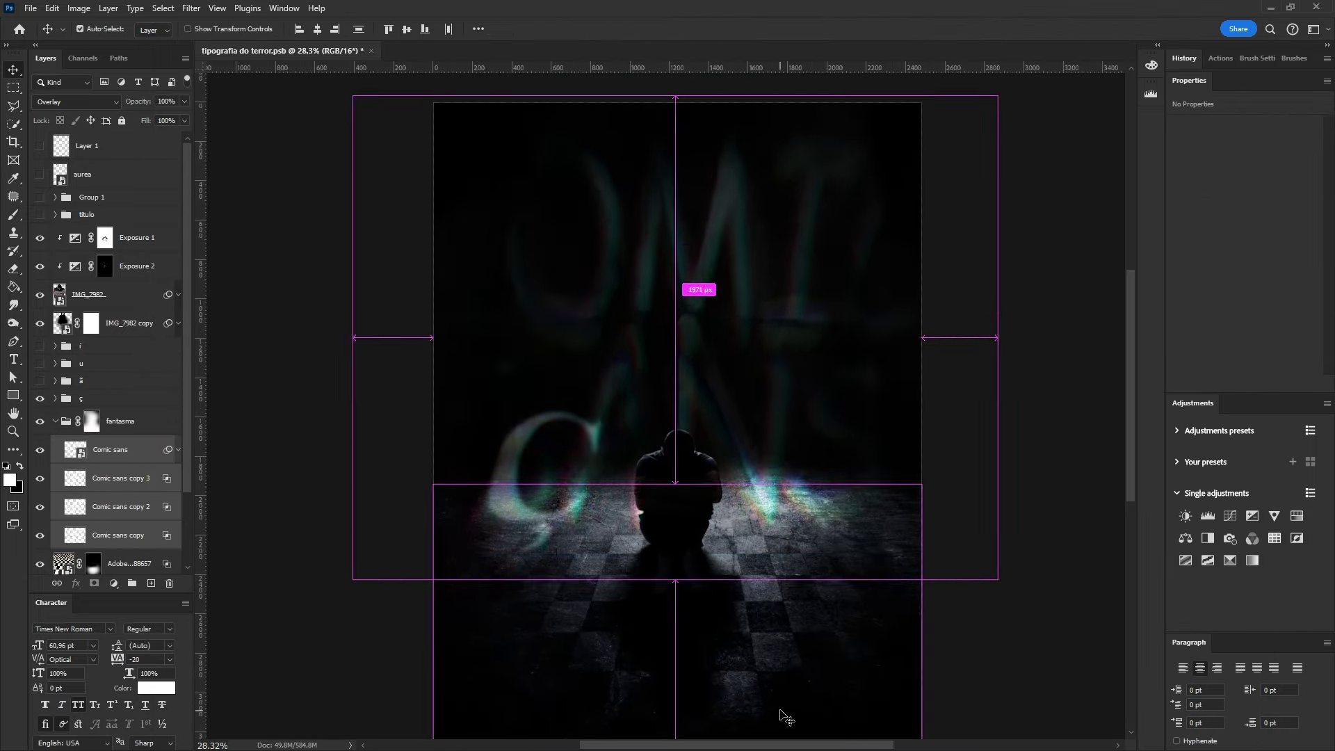
shift+click(91, 421)
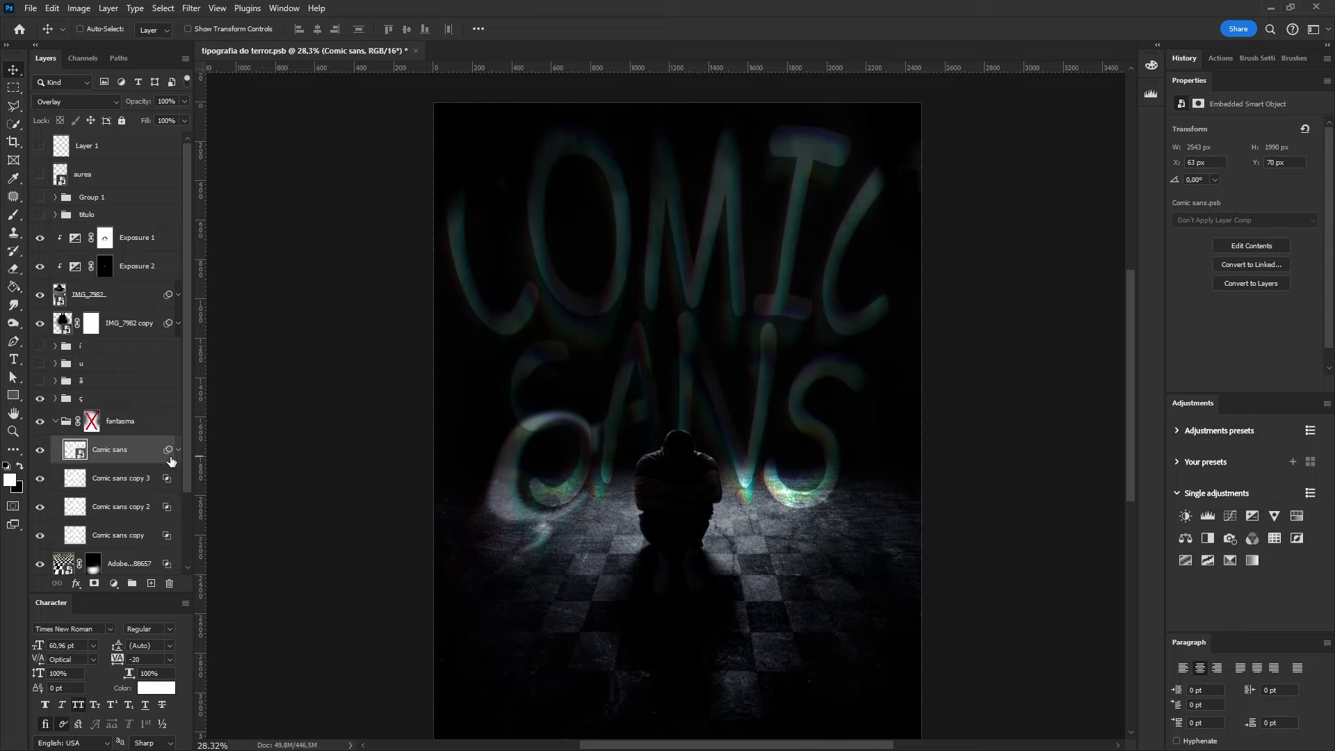
click(77, 101)
click(88, 263)
- Warp the Comic sans lettering into a curve and return it to Overlay blending
key(ctrl+t)
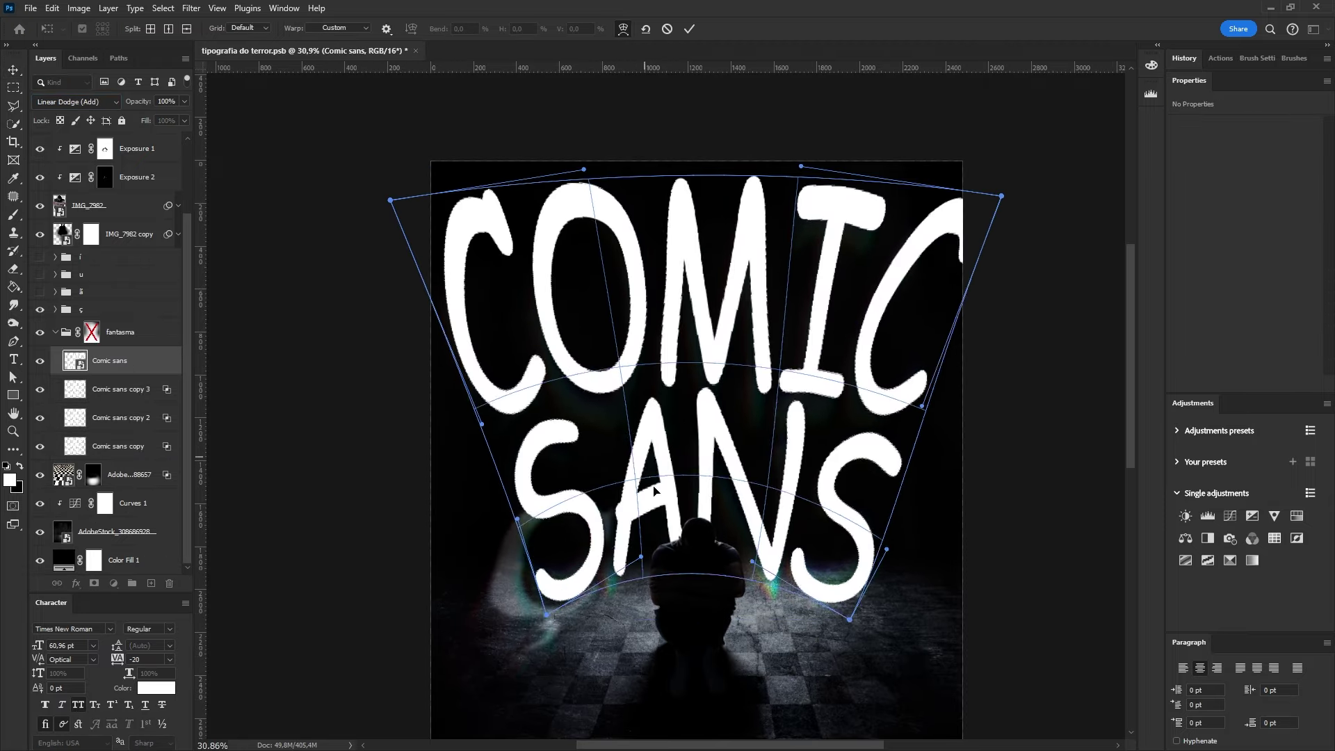
drag(472, 460, 508, 437)
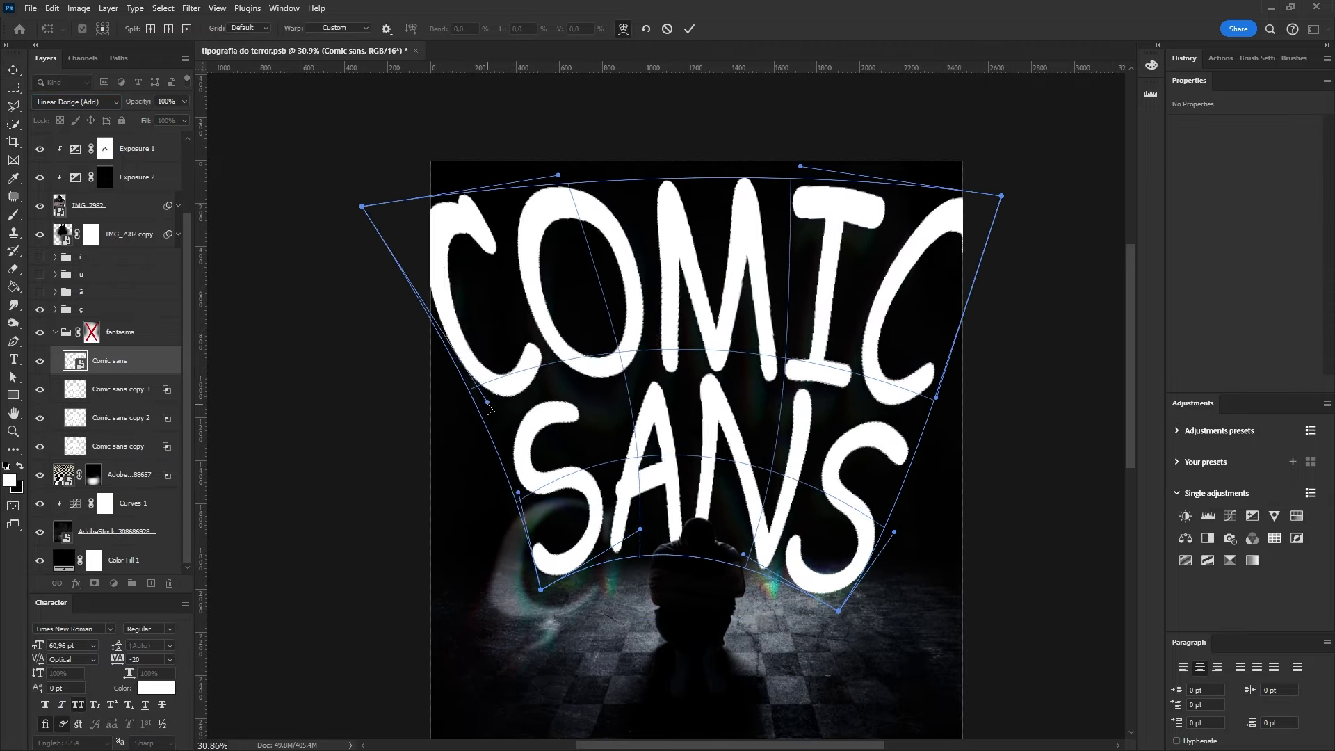
drag(937, 398, 943, 410)
click(694, 30)
click(76, 101)
click(69, 288)
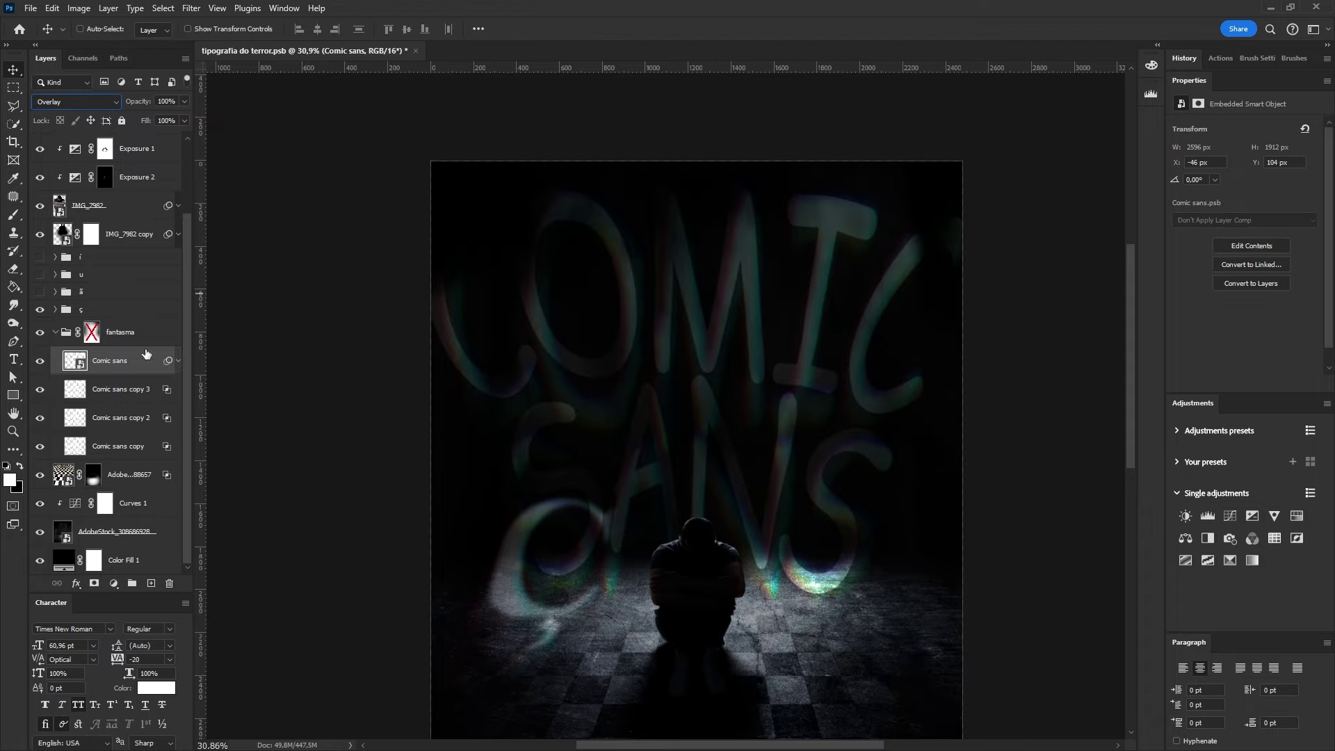
- Skew and tilt the selected Comic sans copies together, hide copy 3, and switch to Warp
click(69, 394)
shift+click(70, 446)
key(ctrl+t)
drag(999, 560, 1004, 590)
drag(426, 167, 419, 170)
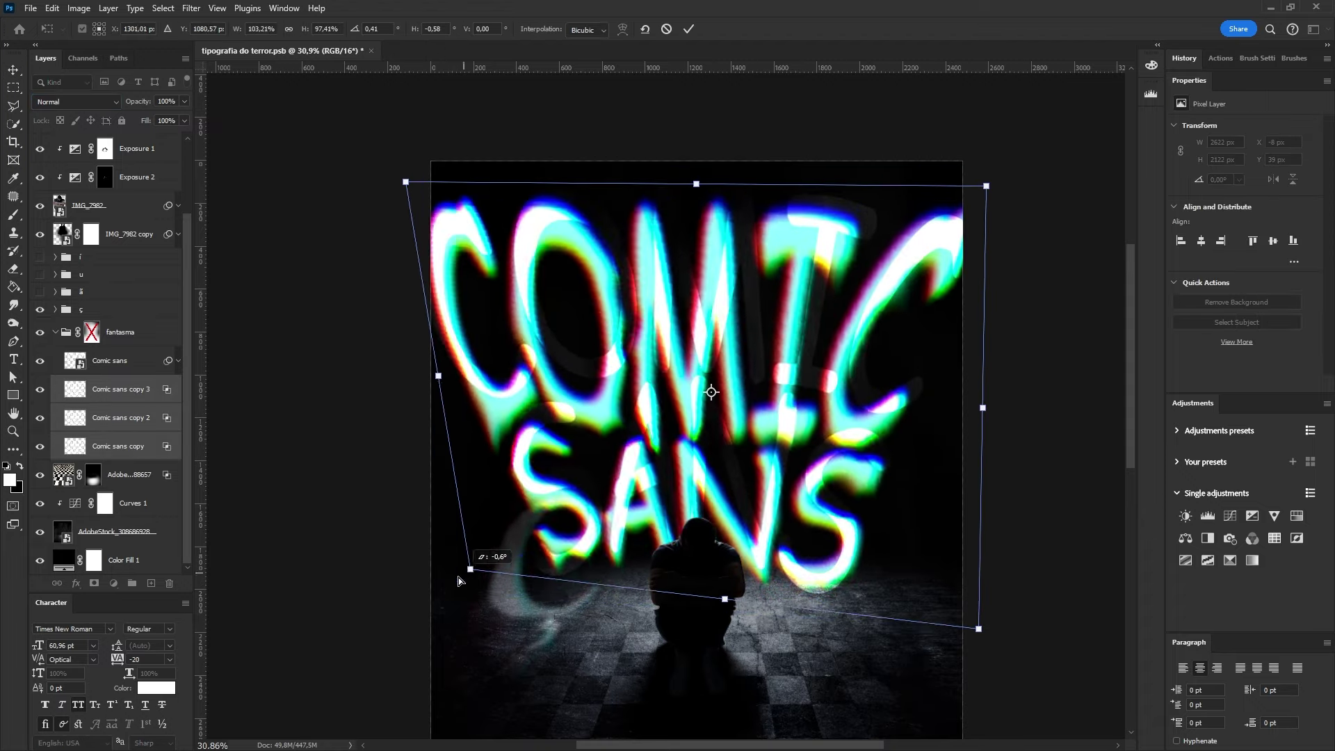
click(39, 388)
key(ctrl+t)
right_click(438, 173)
click(444, 257)
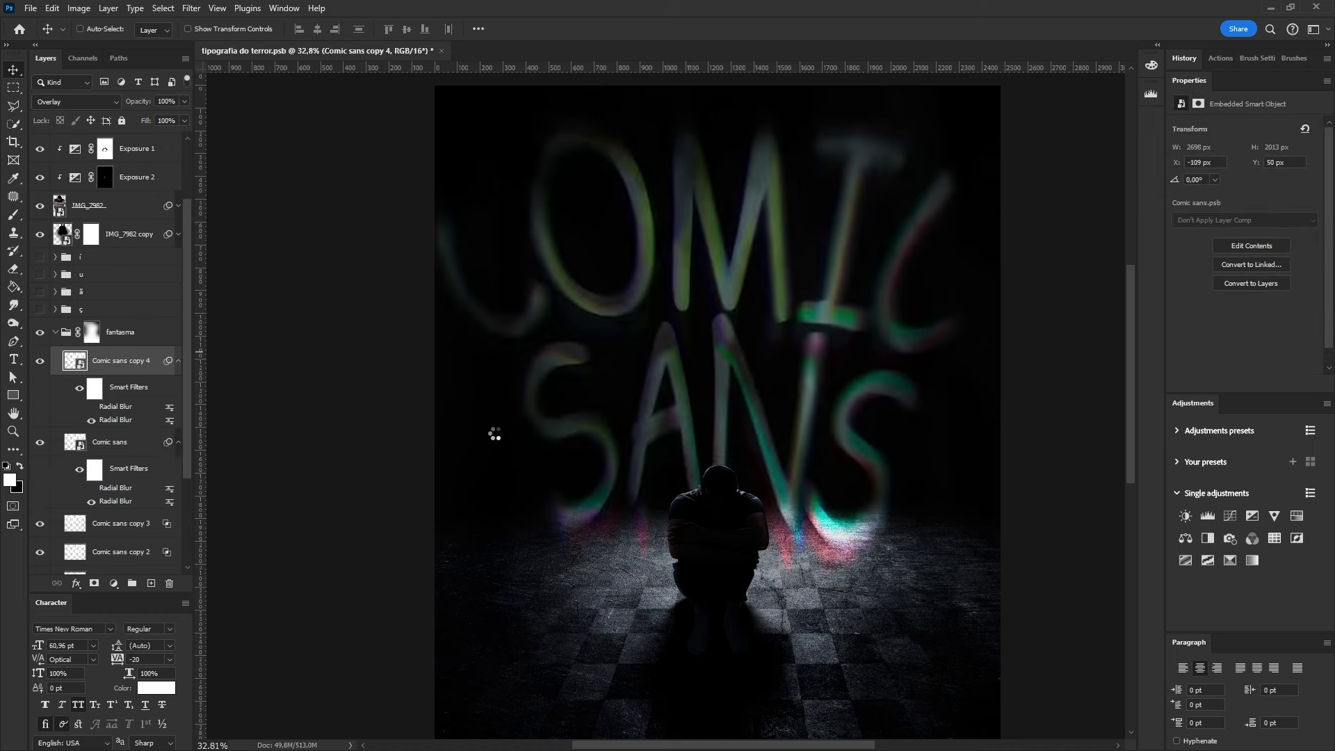
- Set Comic sans copy 7 to Soft Light at 10%, toggle its visibility, and apply Radial Blur
click(128, 389)
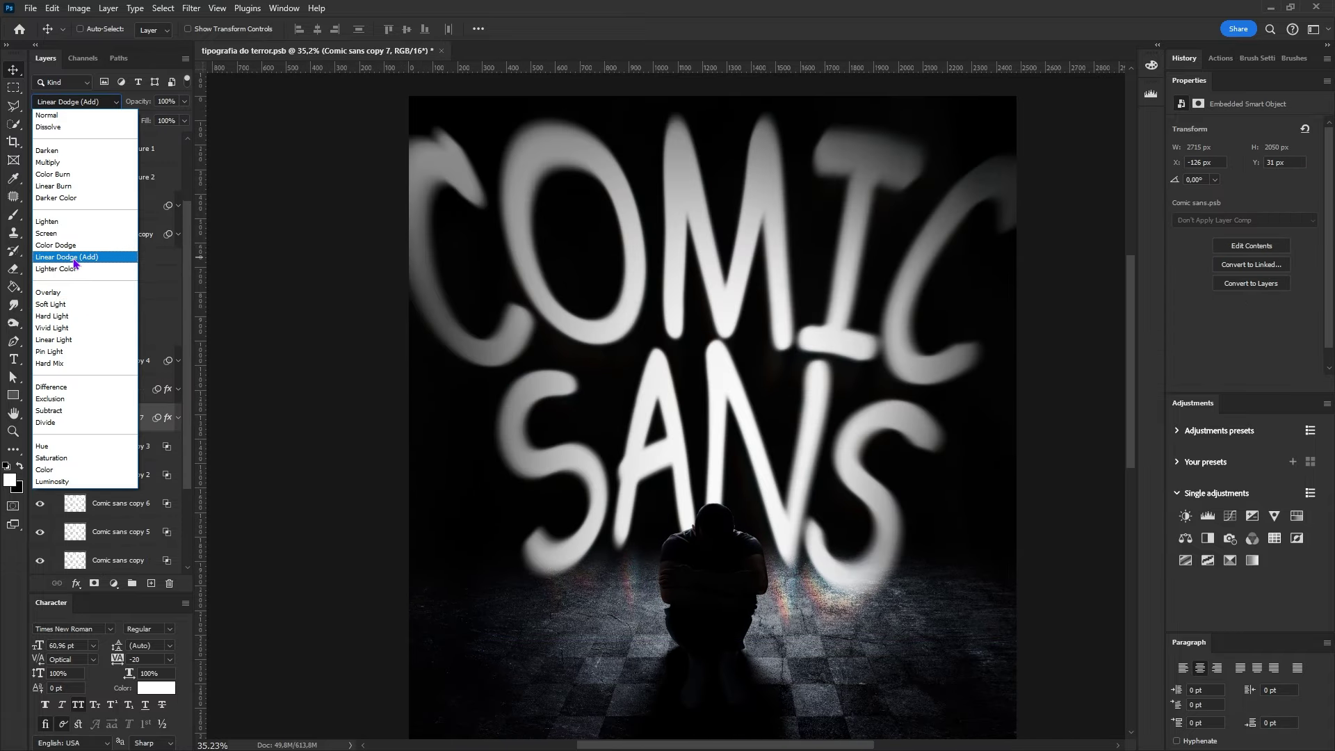
click(50, 304)
click(40, 389)
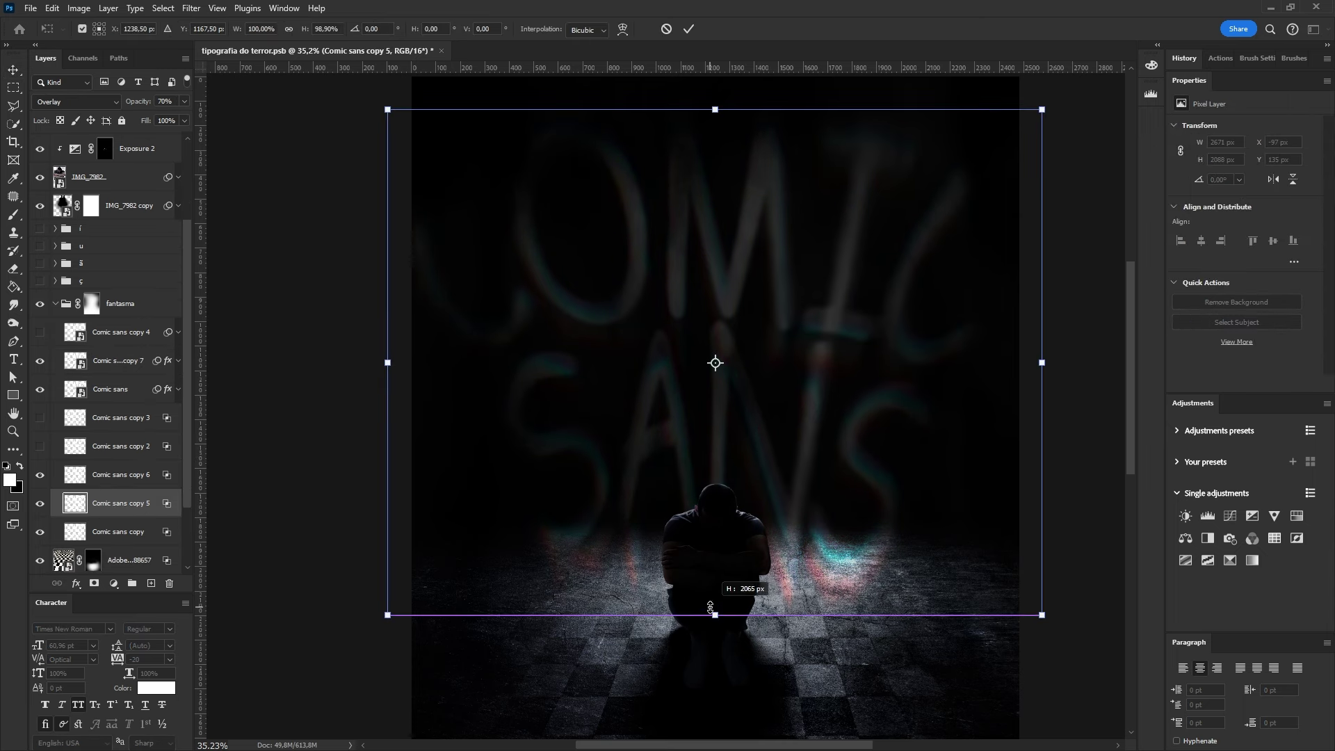
click(39, 389)
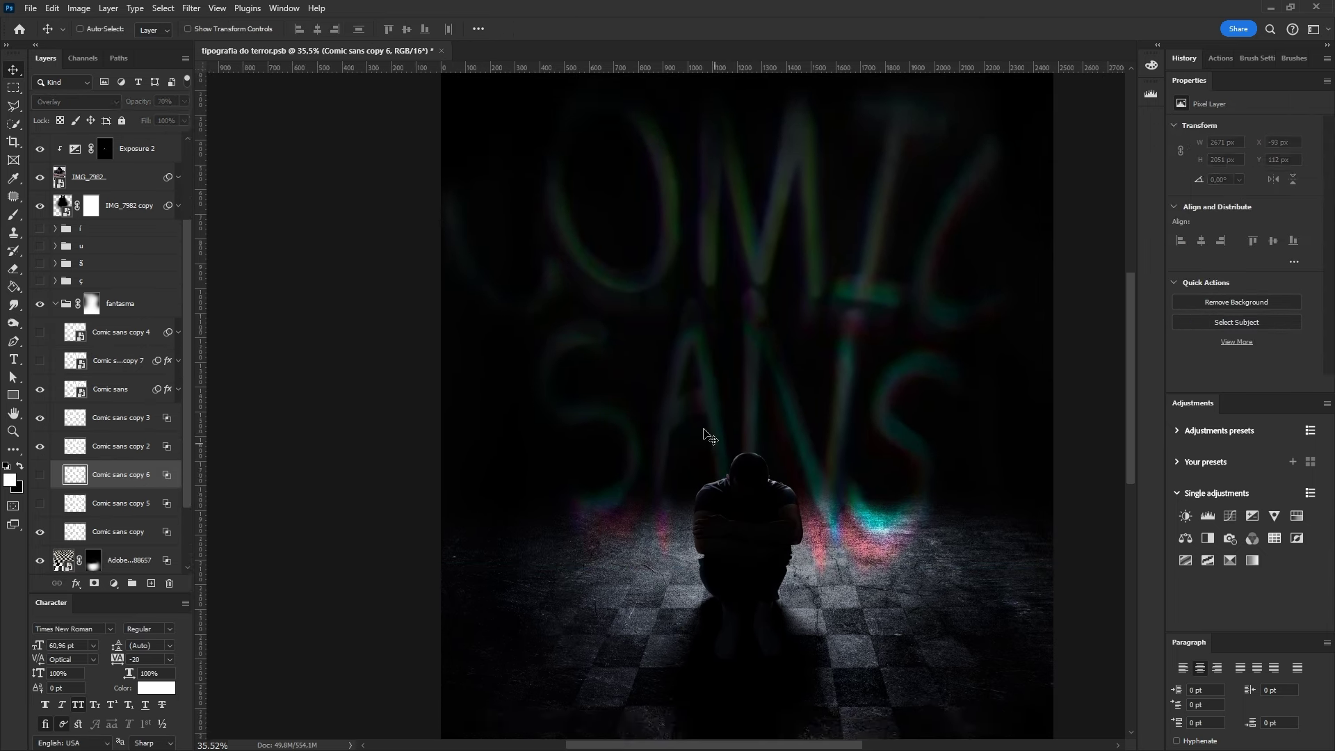
right_click(100, 409)
key(Escape)
double_click(116, 487)
key(Return)
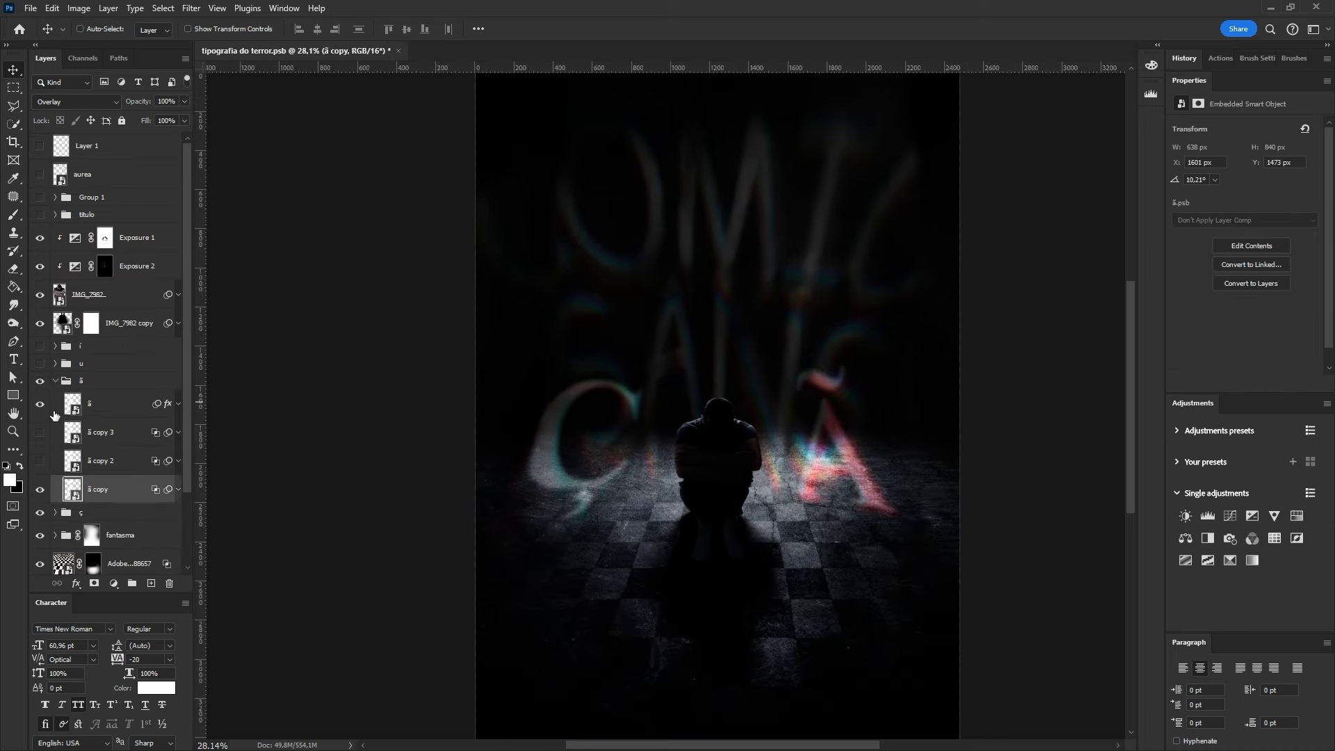
- Liquify the ghostly ã copy letter and nudge it slightly on the canvas
key(ctrl+shift+x)
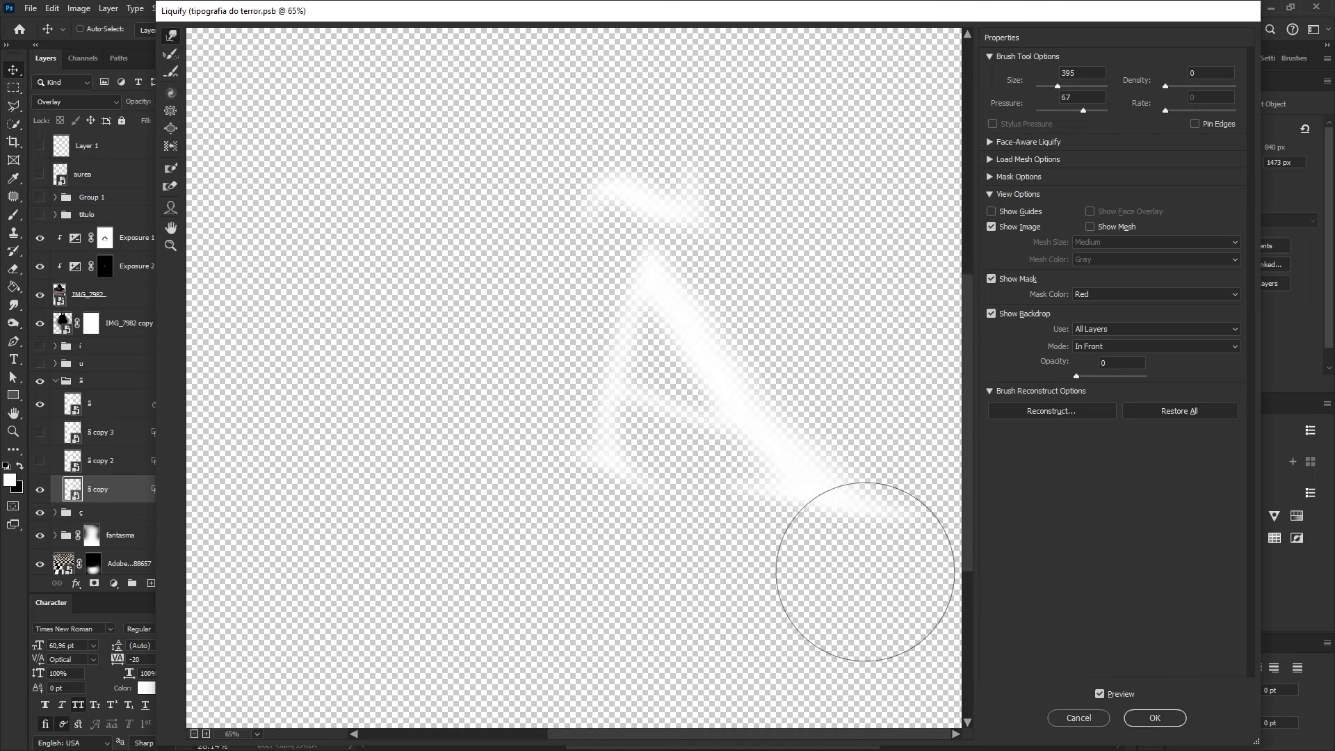
key(Escape)
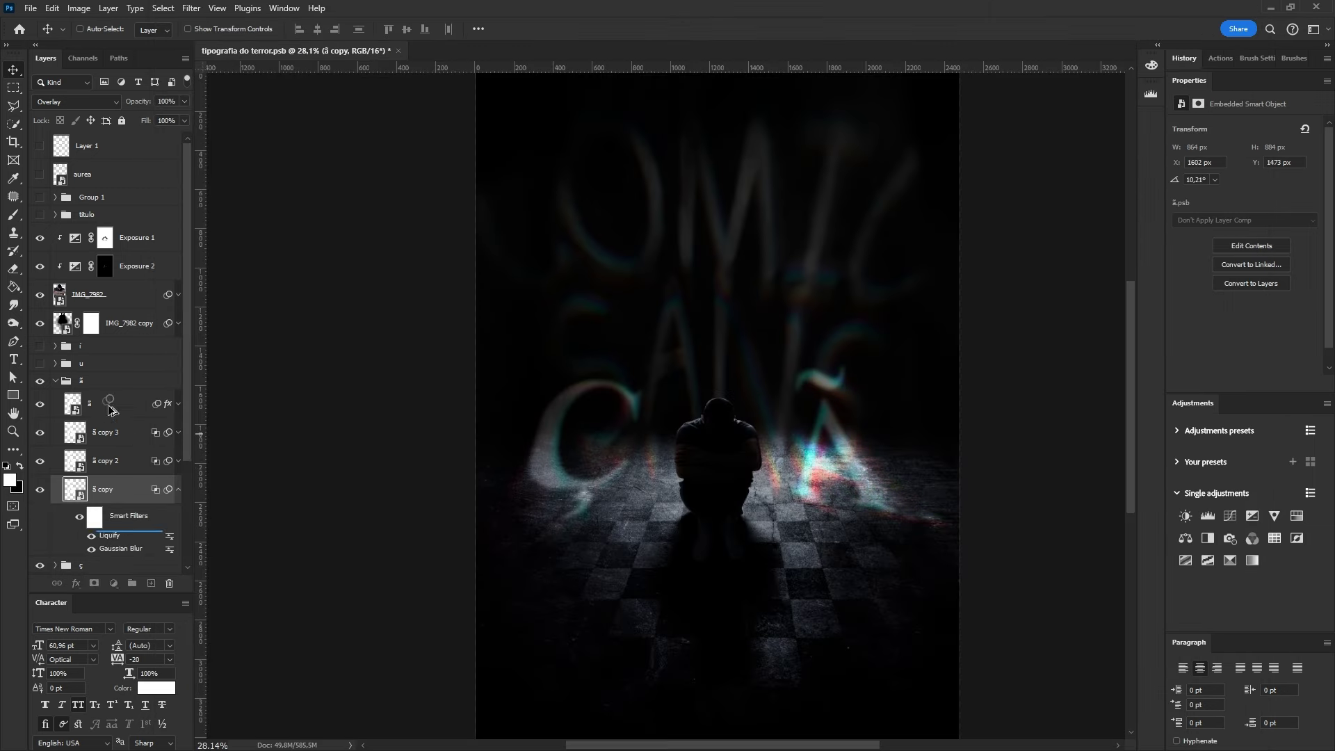
drag(859, 487, 851, 479)
- Open the ç letter group and transform one of its letter copy layers
click(56, 381)
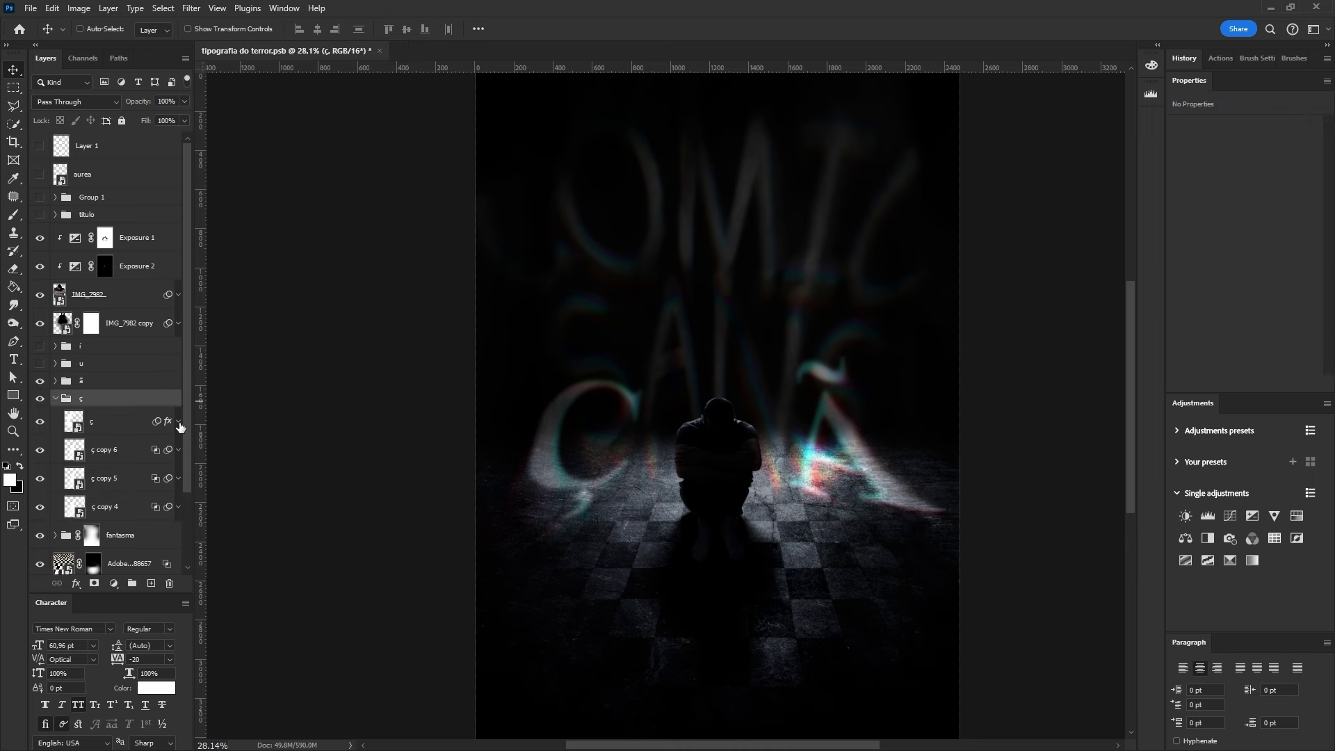
click(103, 450)
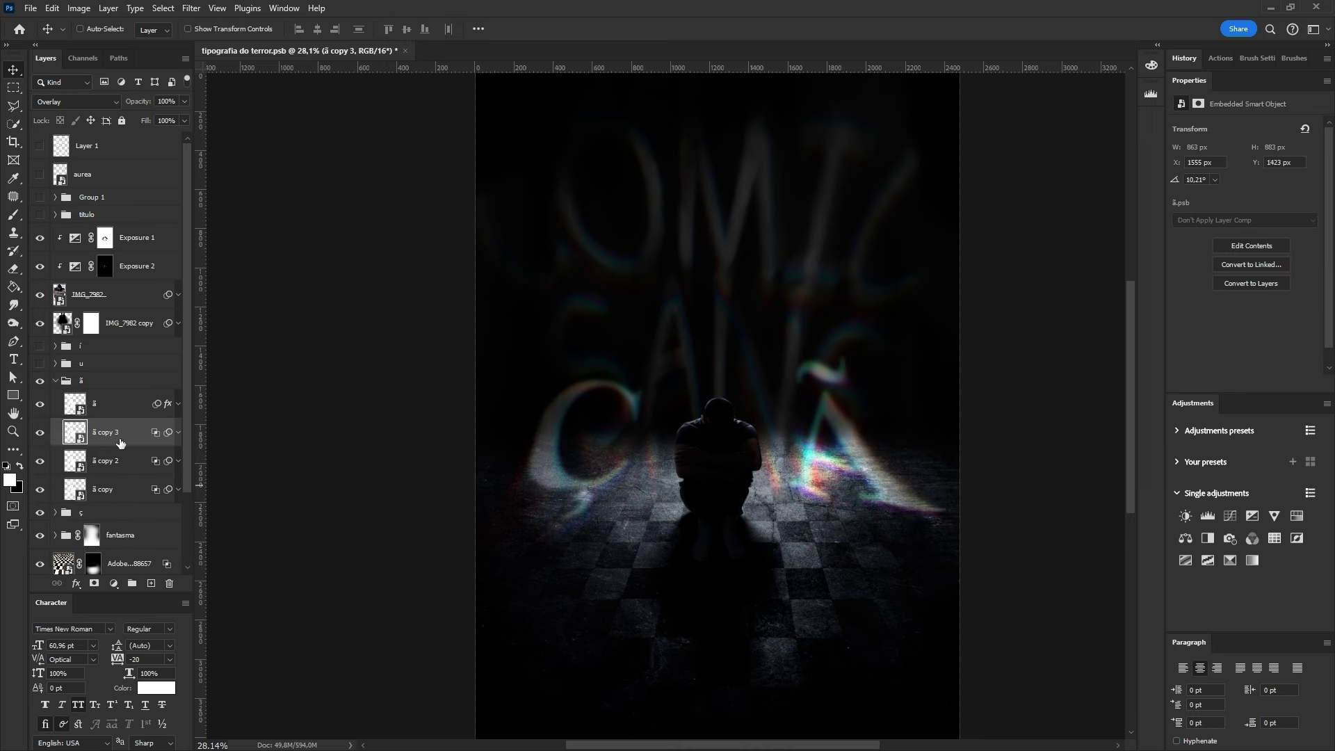
key(ctrl+t)
scroll(775, 354, down, 3)
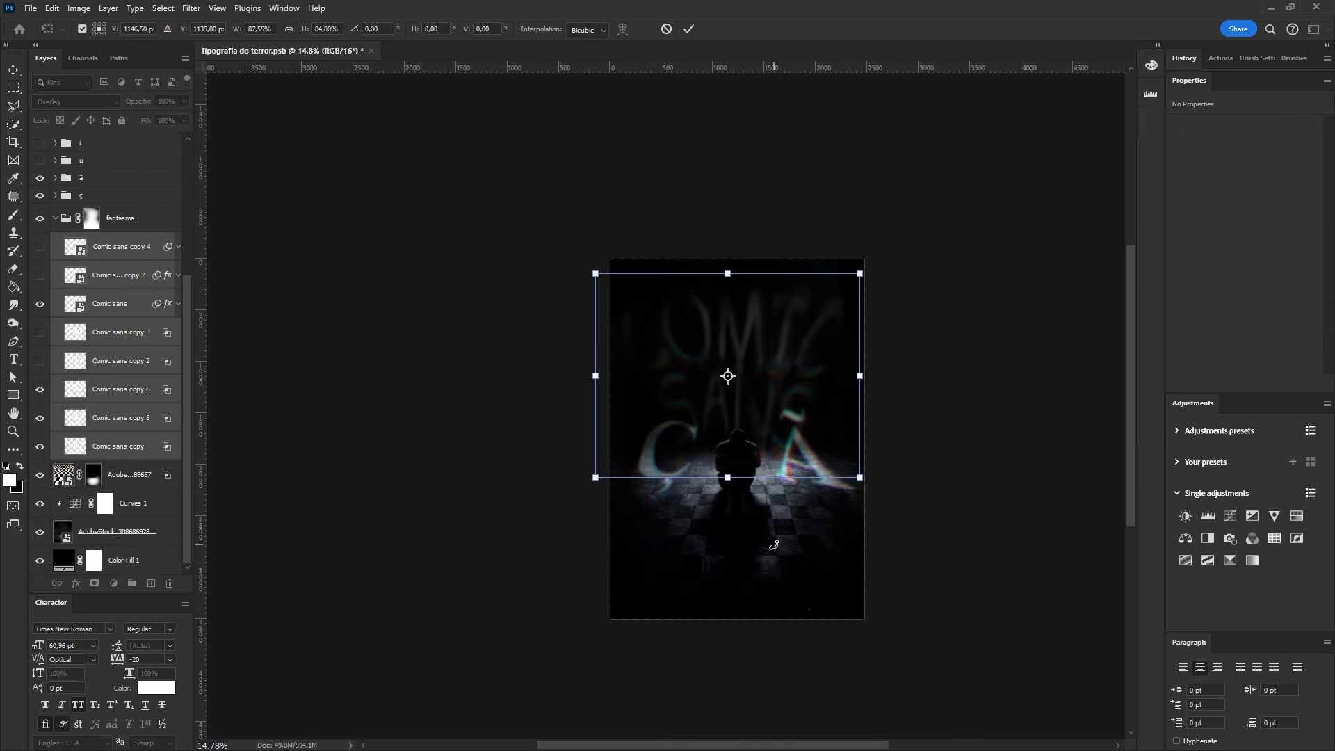
key(Return)
scroll(748, 433, up, 3)
- Select Comic sans copy 5 and copy 6 and lower their opacity to 20%
click(59, 425)
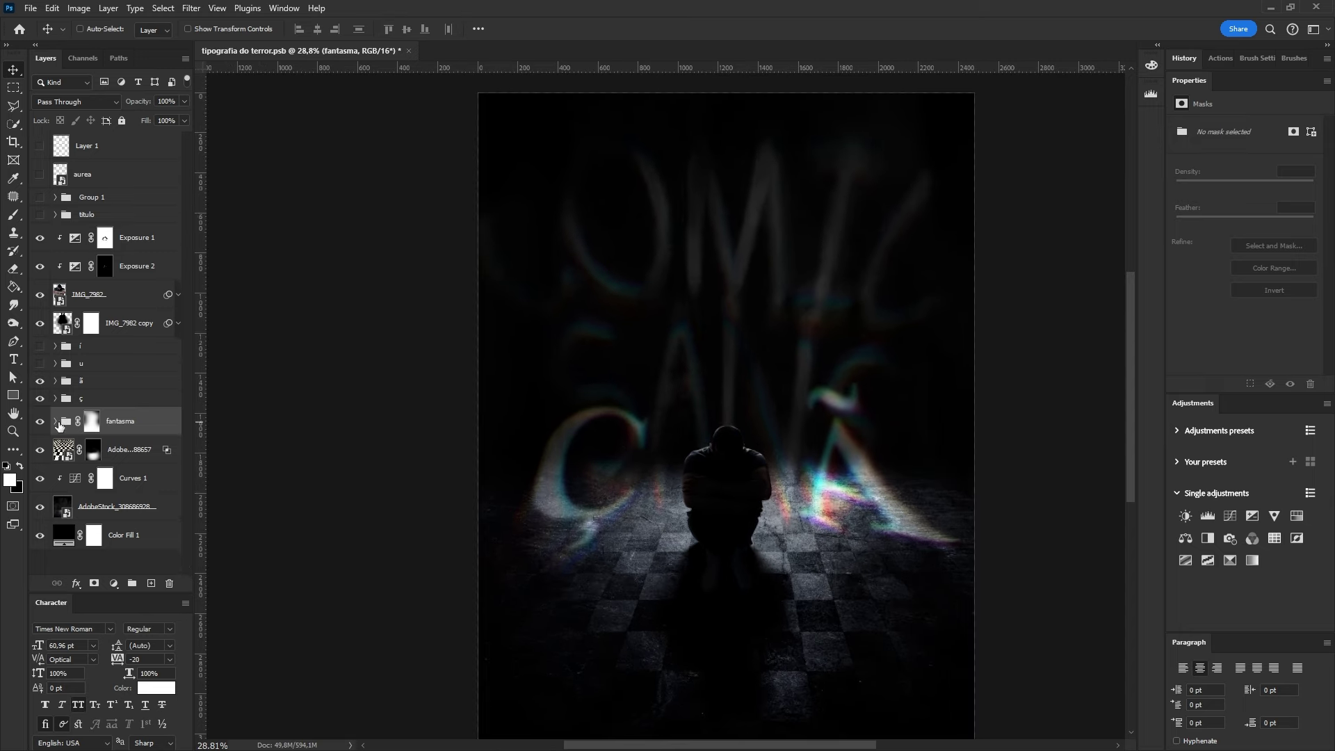
click(56, 421)
click(39, 475)
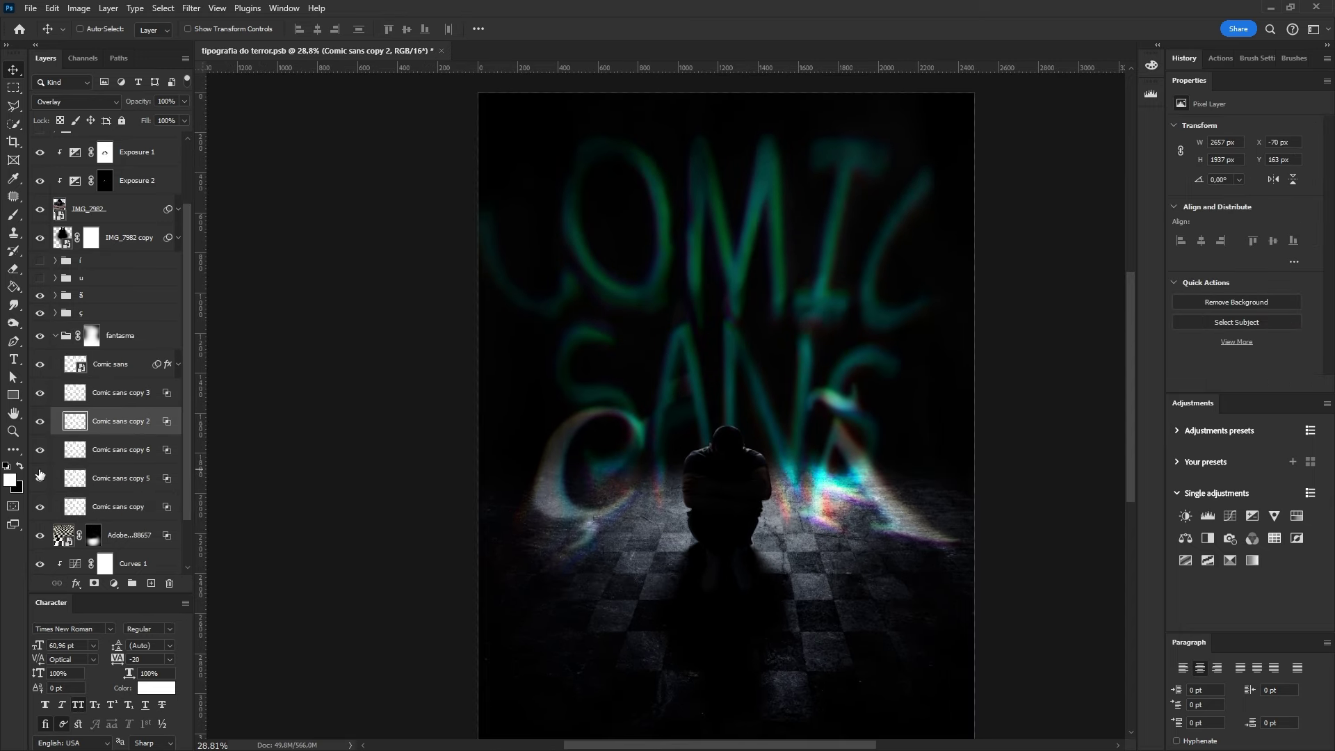
click(125, 483)
shift+click(121, 454)
key(2)
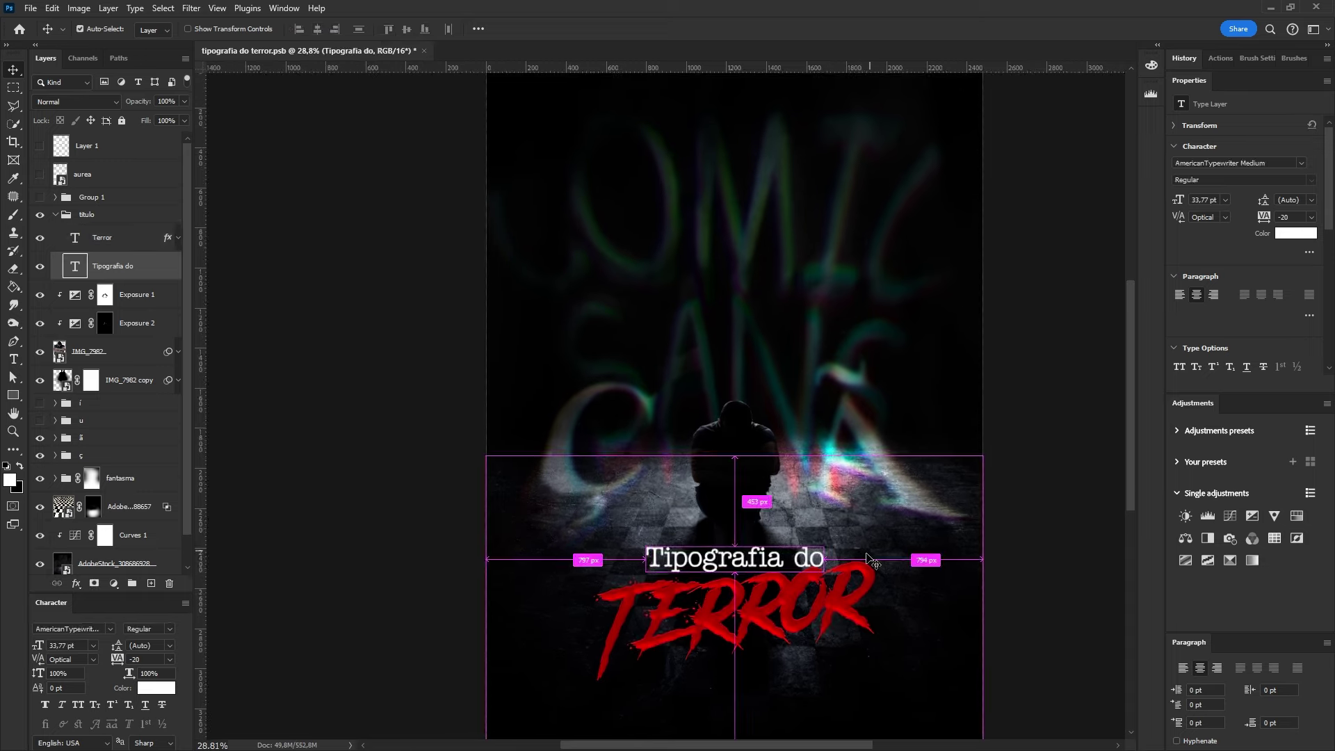
- Change the Tipografia do subtitle to a new font in the Character panel
click(109, 629)
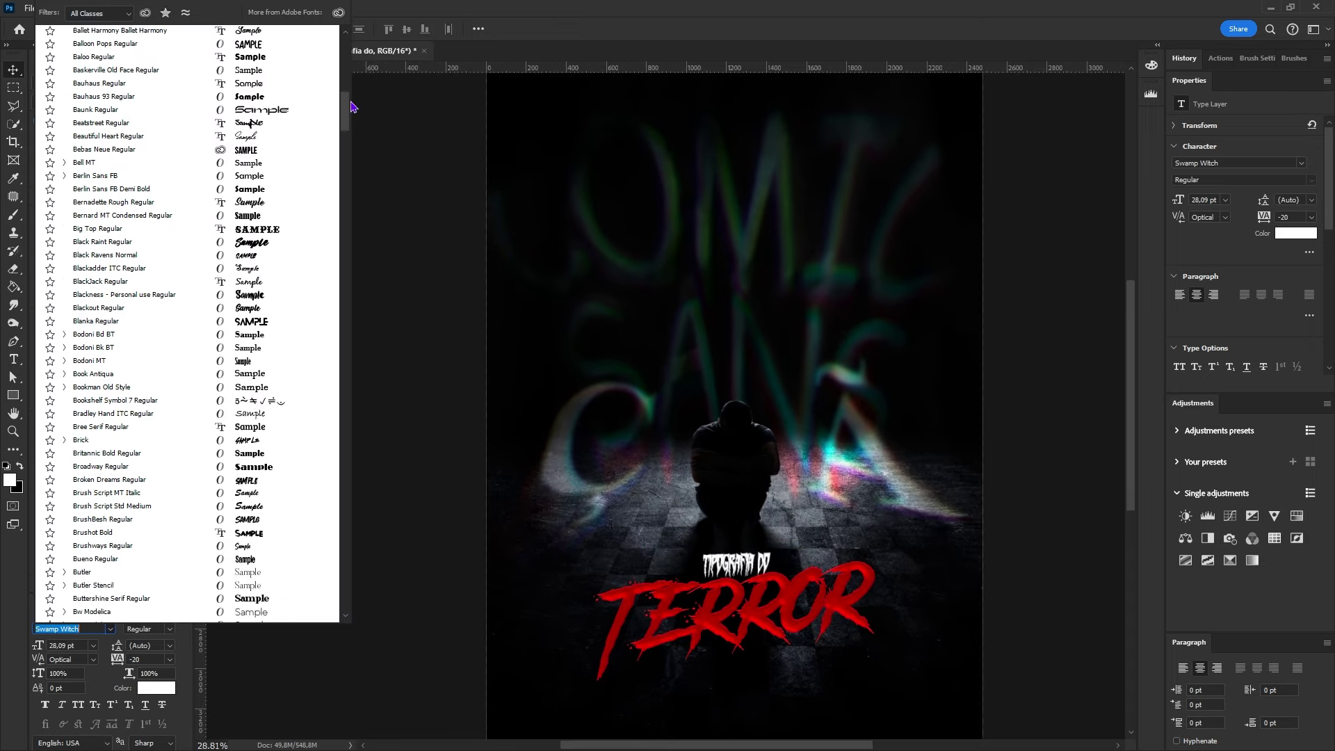
scroll(287, 59, up, 10)
click(289, 56)
- Scale the subtitle to 115% and move the title block up about 70 px
key(ctrl+t)
right_click(671, 264)
right_click(127, 268)
drag(795, 575, 798, 579)
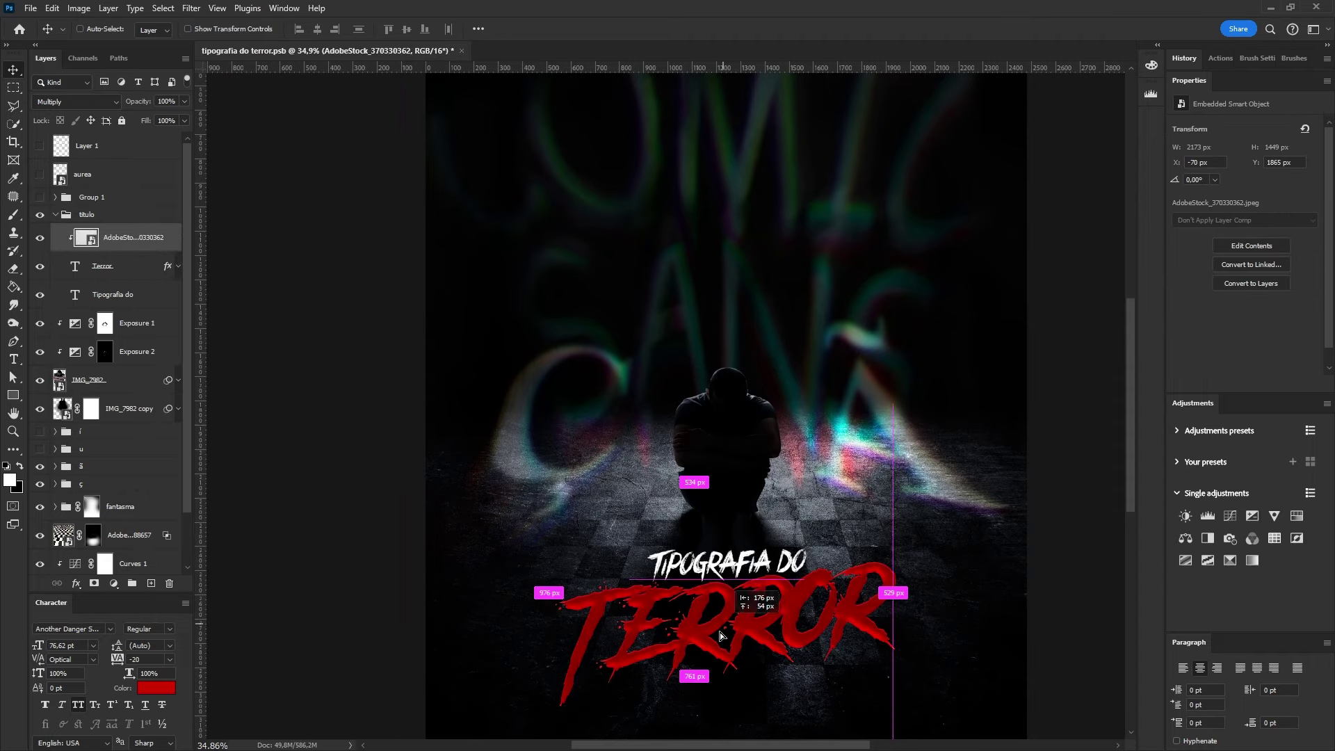
drag(720, 632, 720, 584)
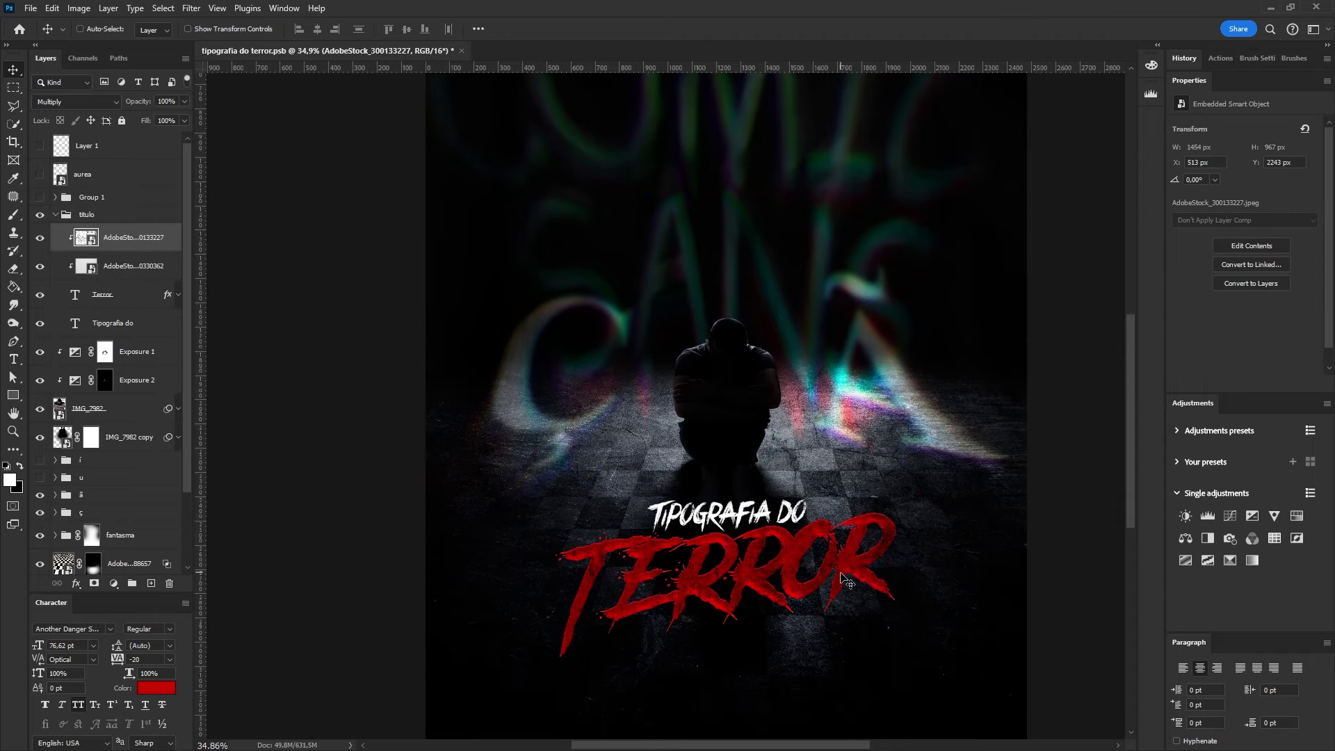
- Give the grunge texture over TERROR a black layer mask and set up a black brush
alt+click(94, 583)
key(b)
key(ctrl+plus)
right_click(737, 414)
key(Escape)
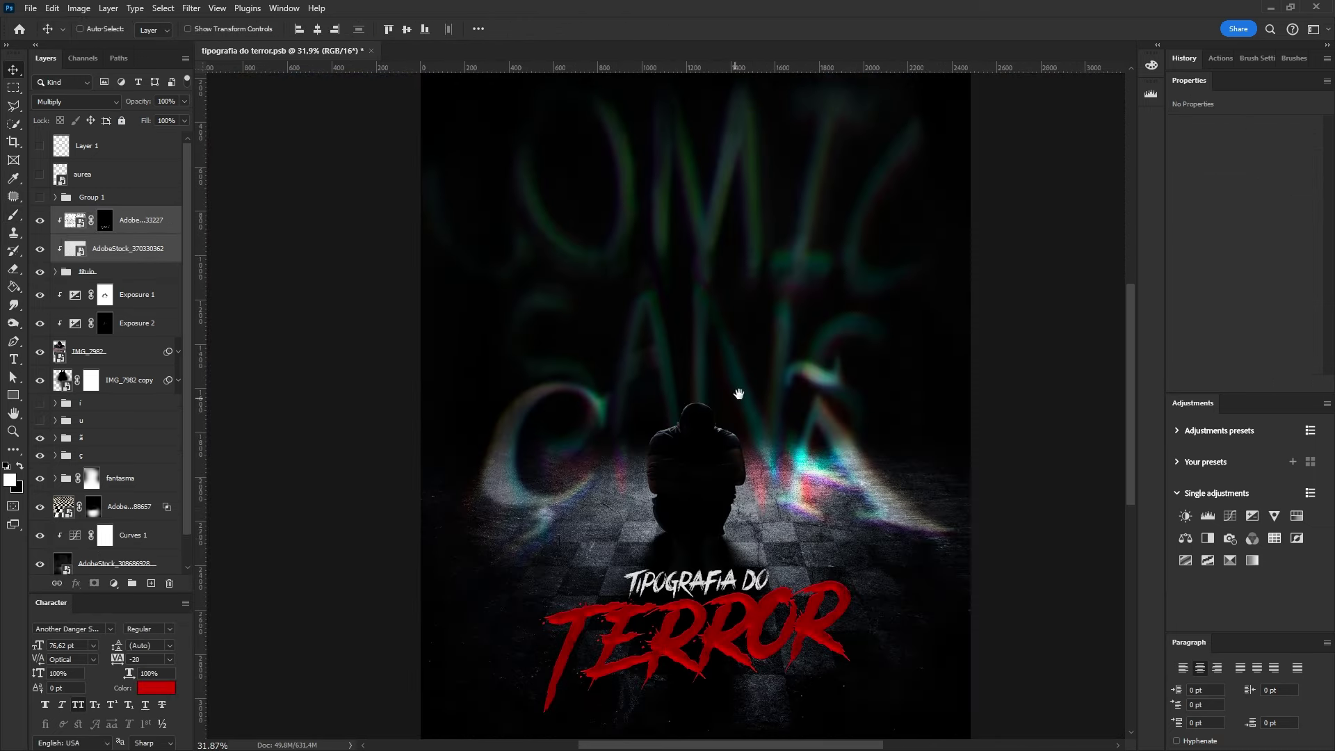
key(Escape)
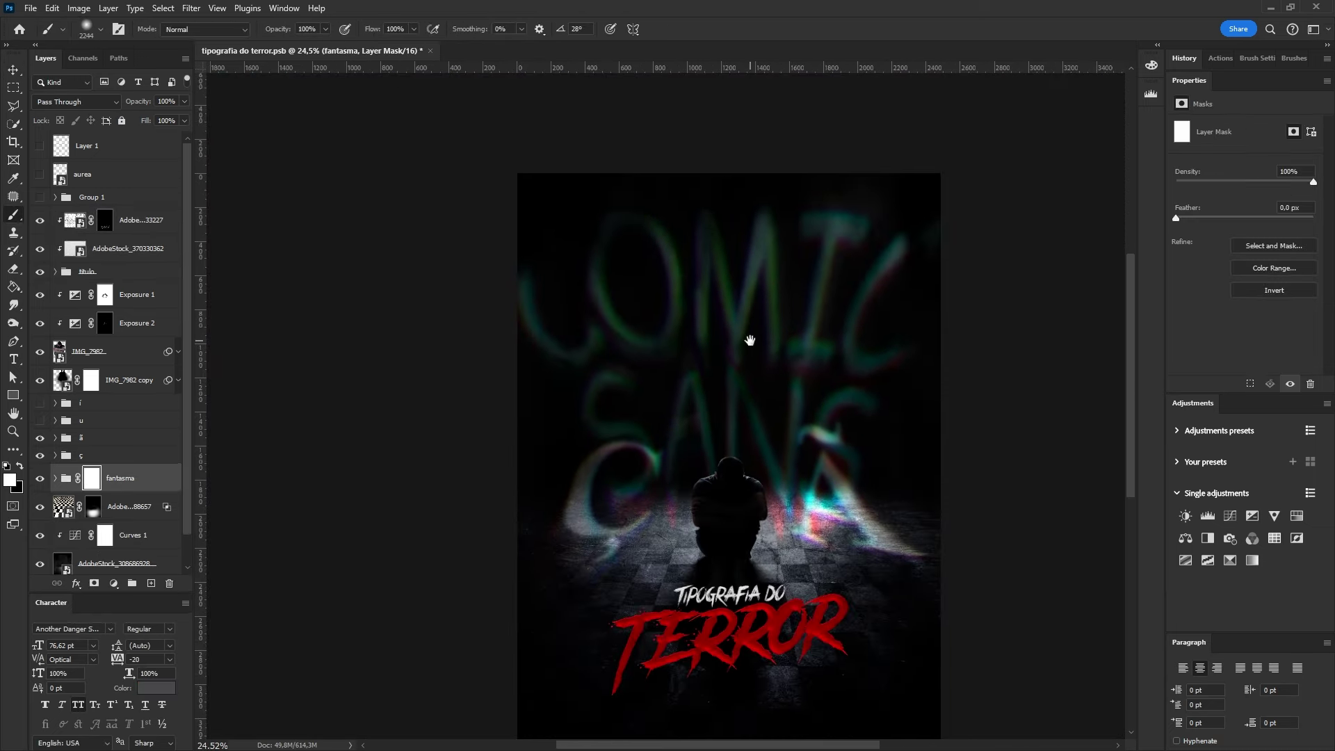
- Move the fantasma ghost text about 100 px higher on the poster
scroll(700, 348, down, 3)
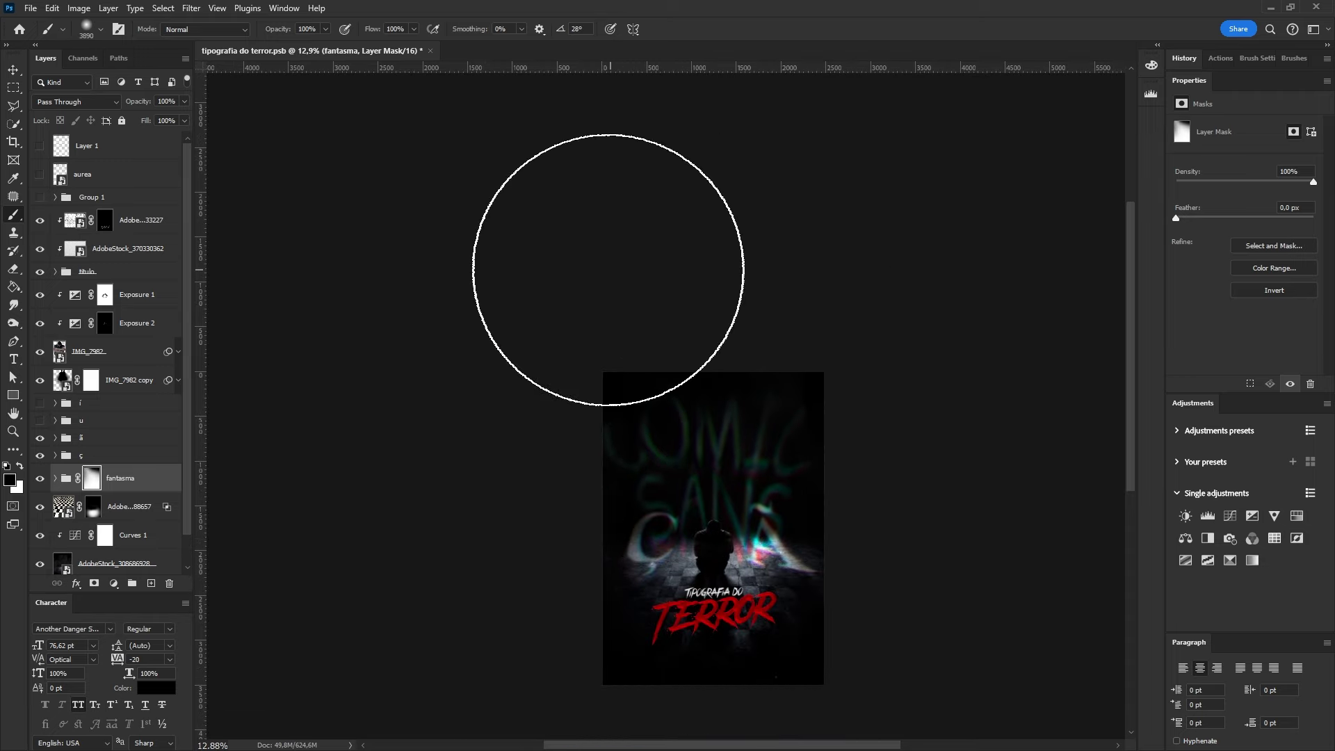
key(b)
scroll(861, 539, up, 3)
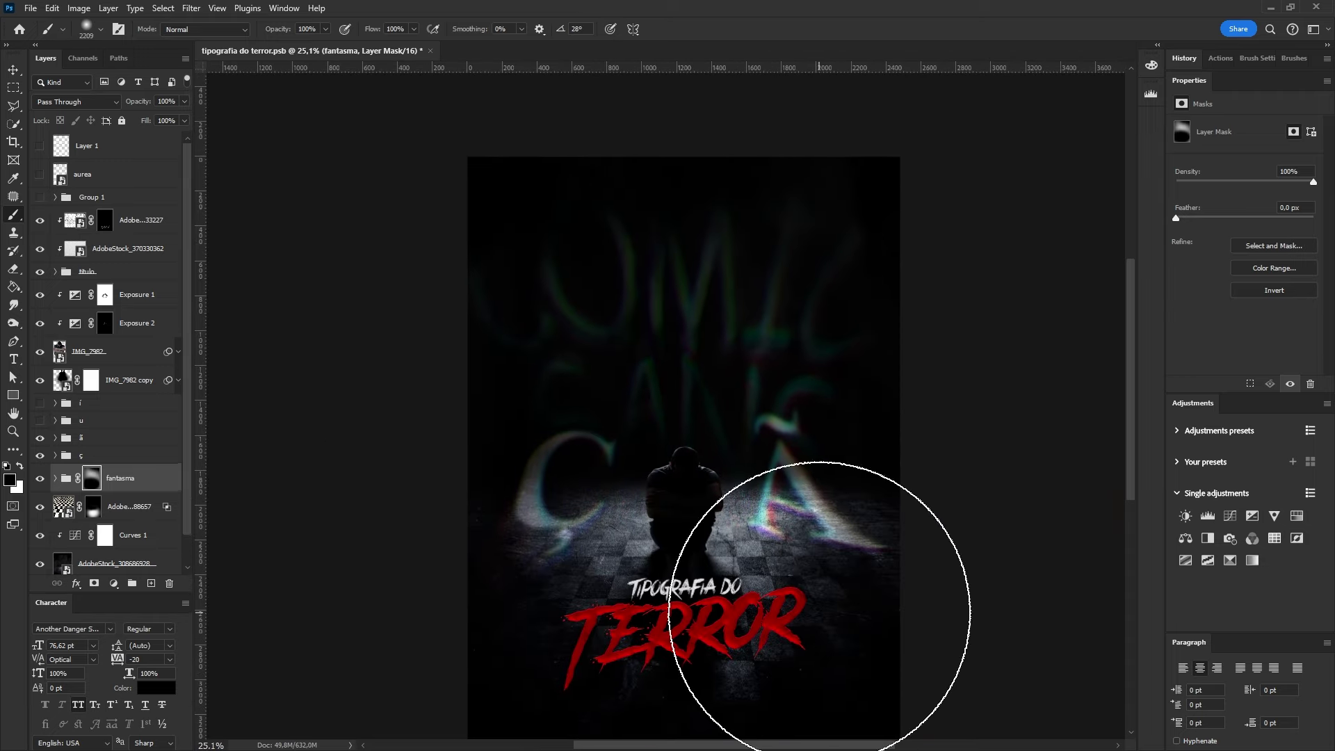
click(54, 481)
drag(732, 470, 731, 434)
key(ctrl+t)
drag(798, 403, 797, 421)
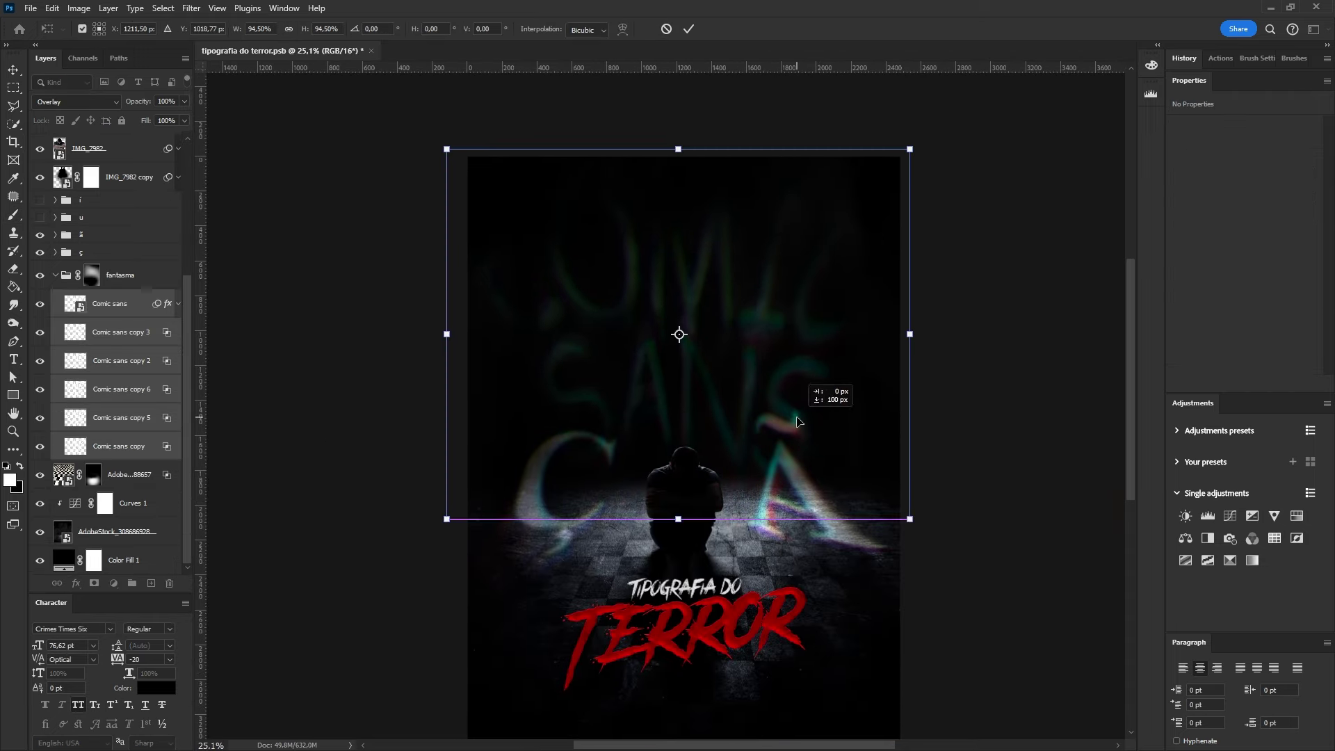
text(121)
key(Return)
- Select the fantasma mask with a black brush, then add and undo a gradient fill layer
click(91, 274)
key(b)
key(x)
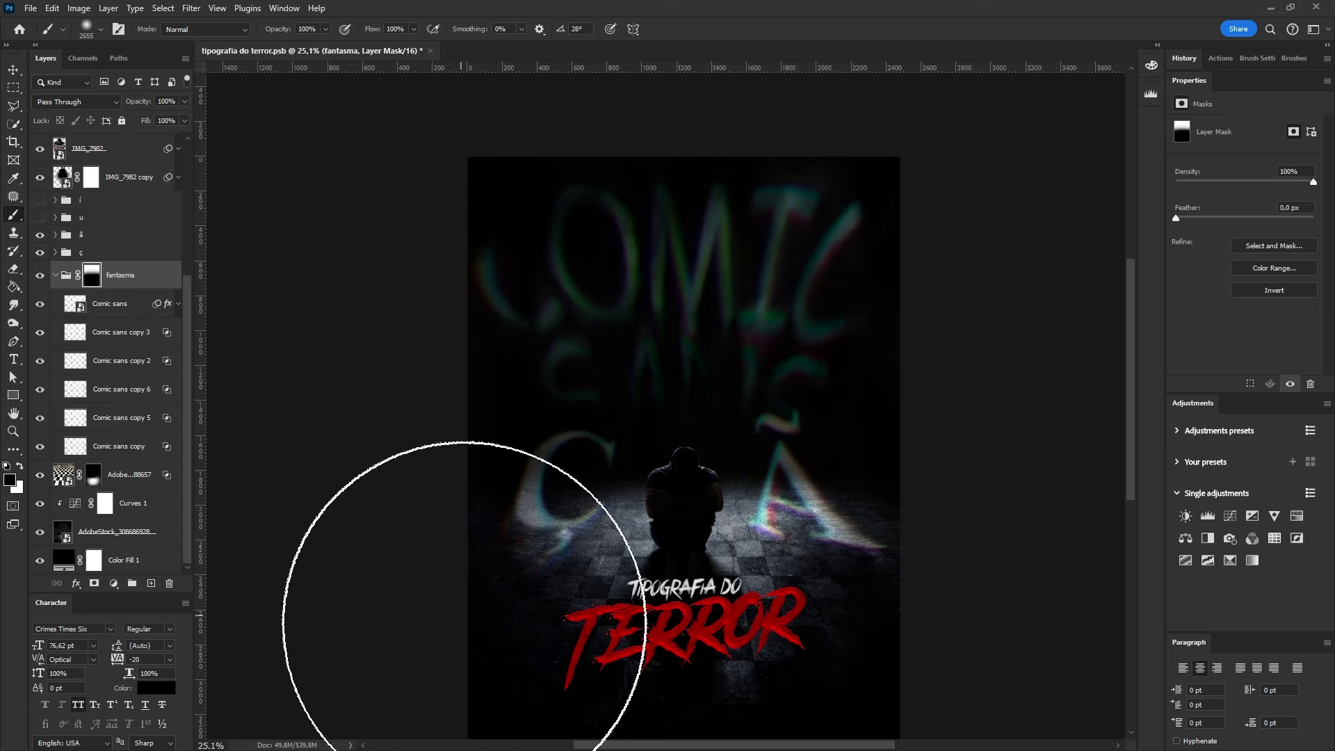
click(114, 582)
click(139, 342)
drag(128, 303, 128, 292)
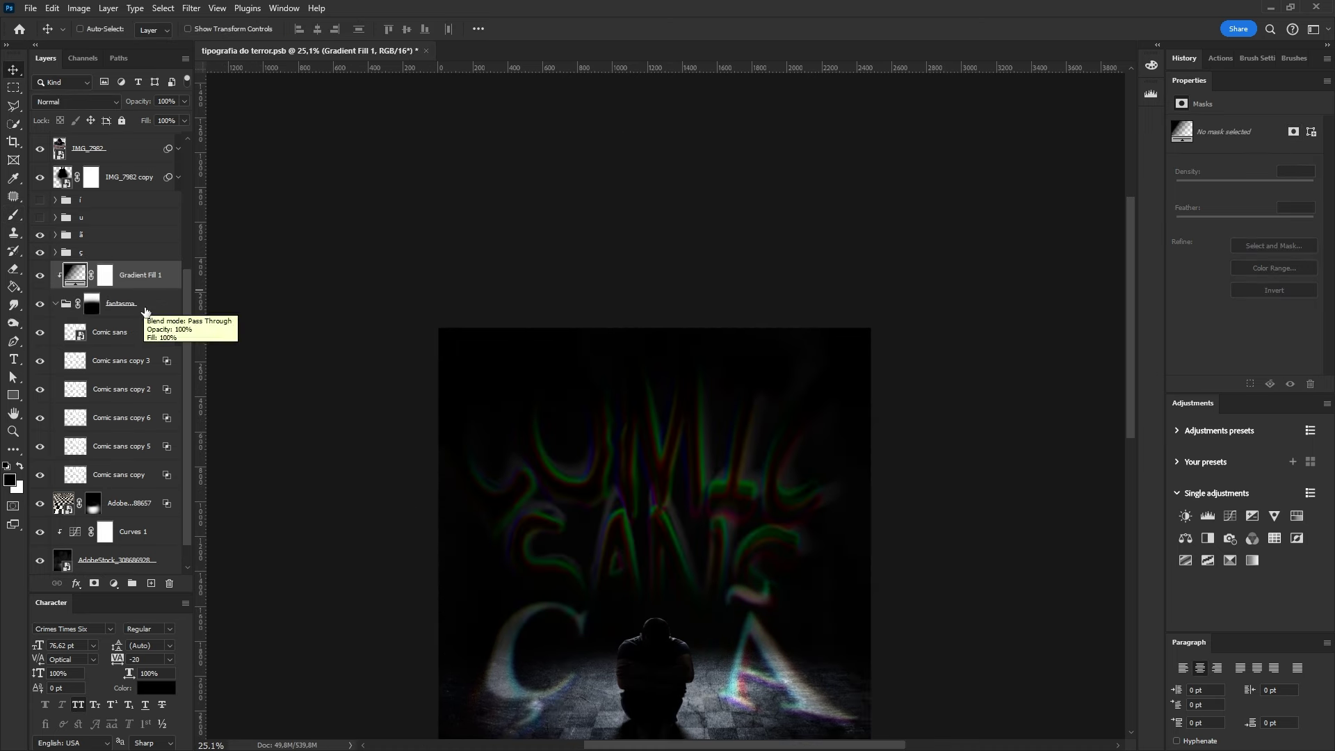
key(ctrl+z)
- Move the ghostly ü into place and hide the i, u, ã and ç letter groups
key(v)
drag(936, 378, 886, 248)
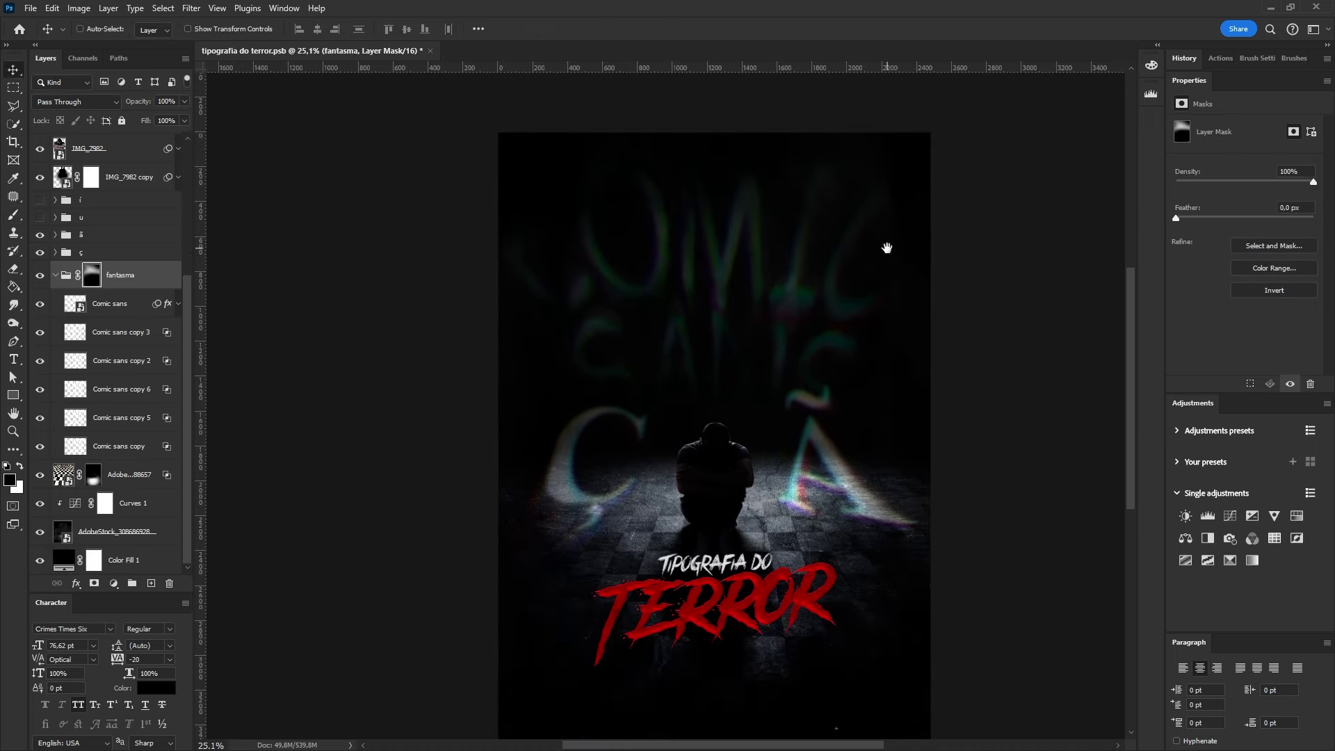
click(55, 200)
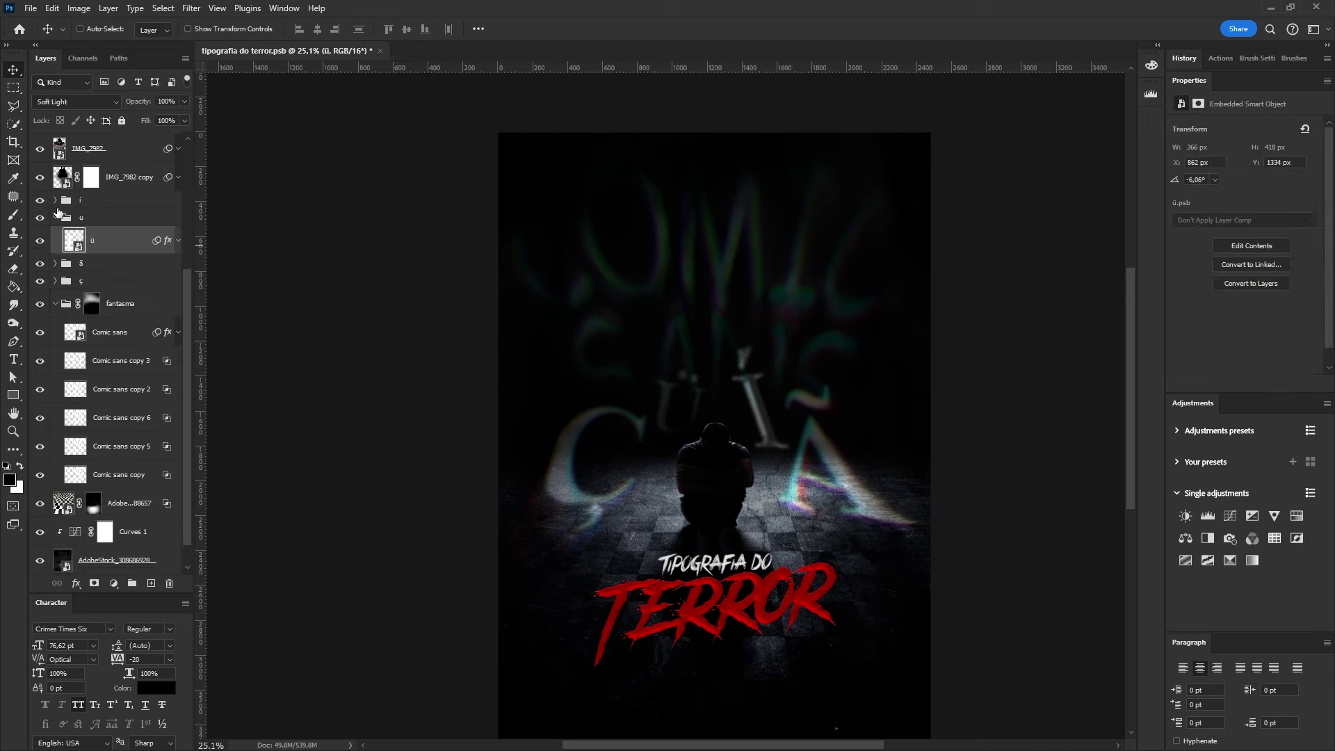
click(104, 269)
drag(674, 411, 626, 464)
scroll(626, 464, down, 2)
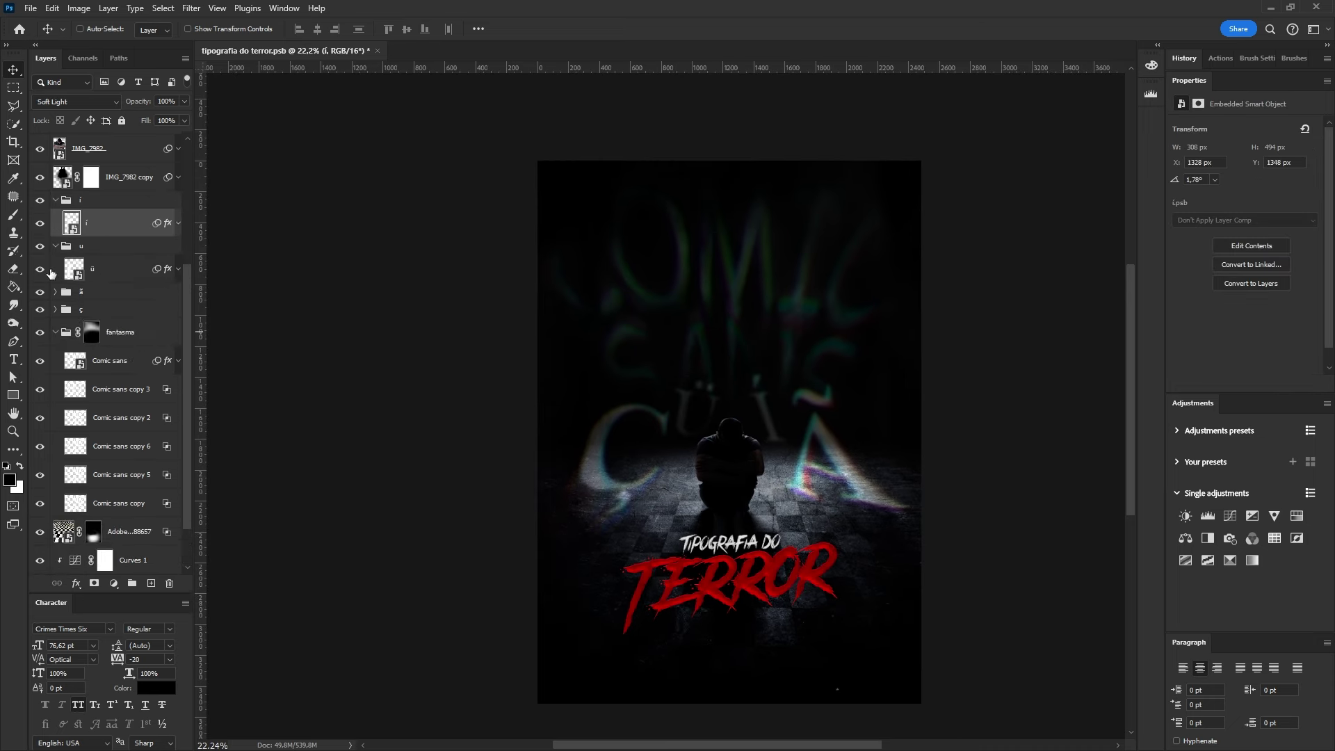
drag(40, 201, 40, 253)
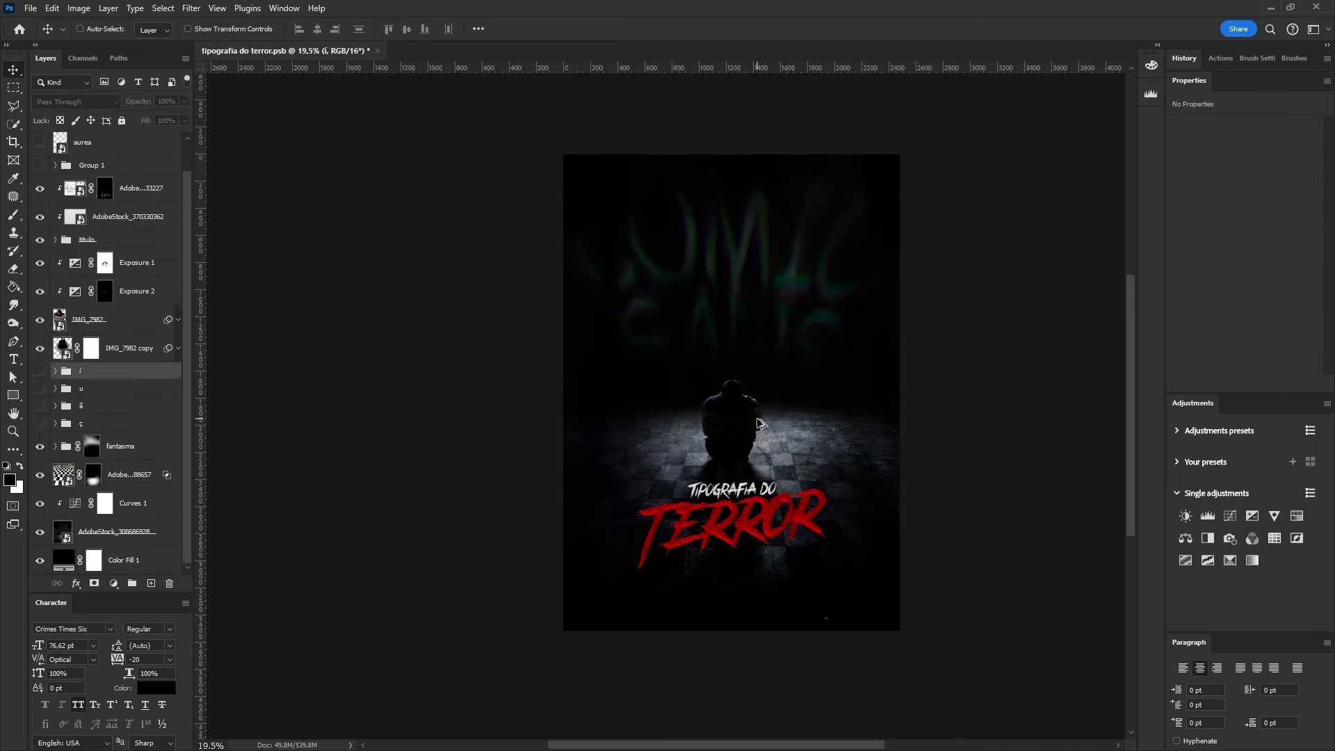
click(723, 293)
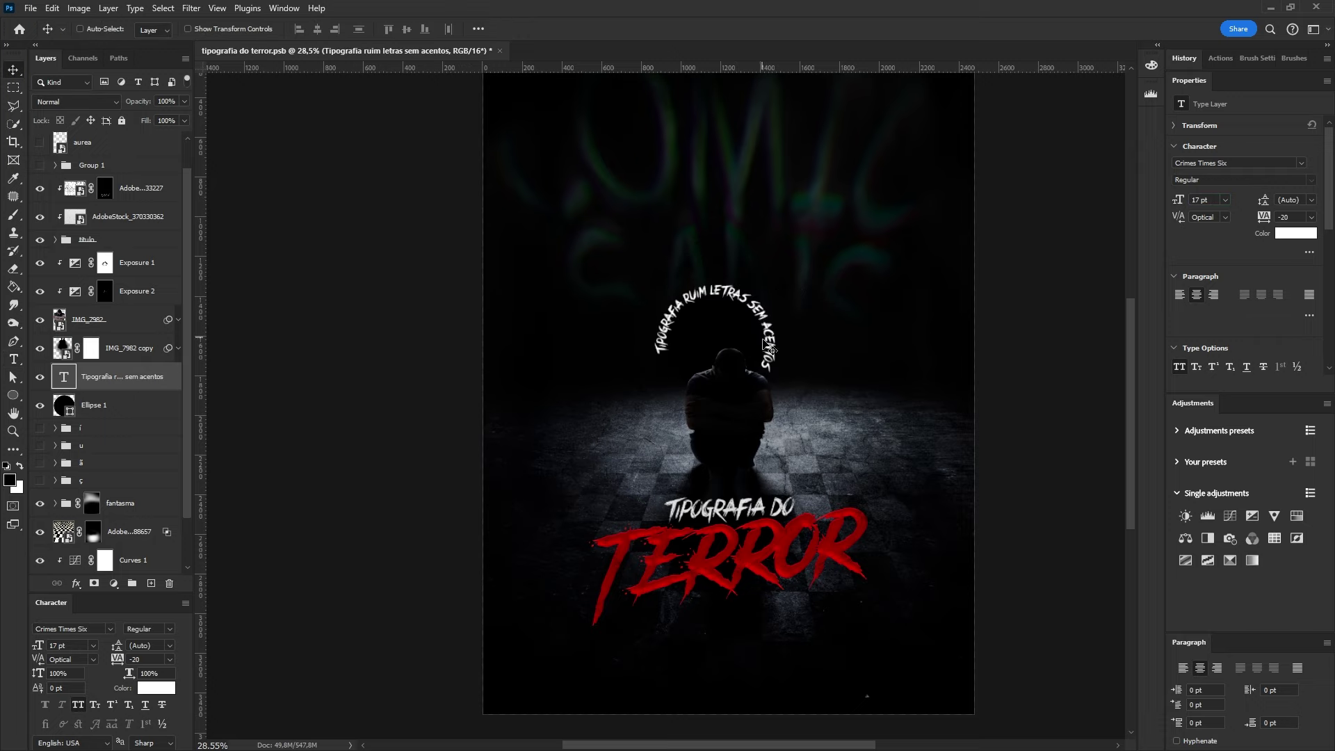
- Set the circle text to 28 pt, move its layer to the top, and commit it
drag(1184, 207, 1179, 206)
scroll(696, 263, up, 3)
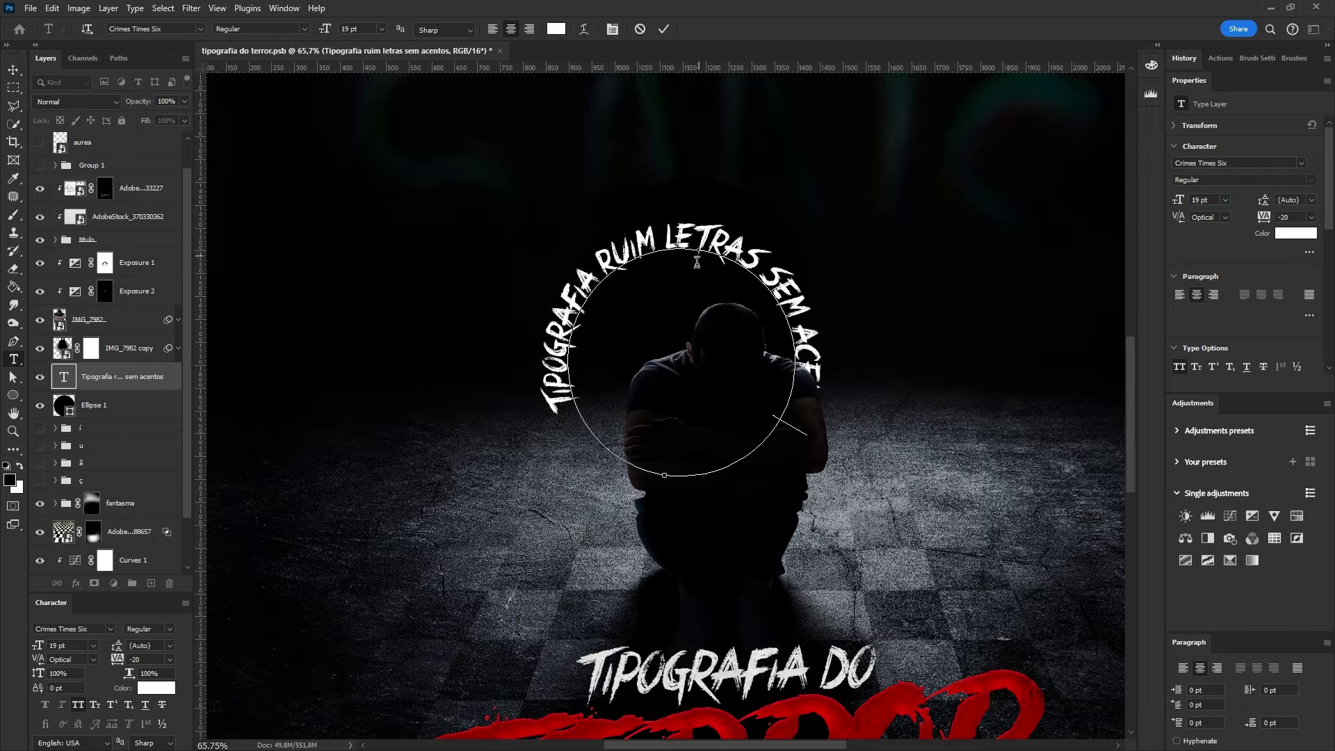
drag(126, 234, 126, 179)
scroll(789, 299, up, 3)
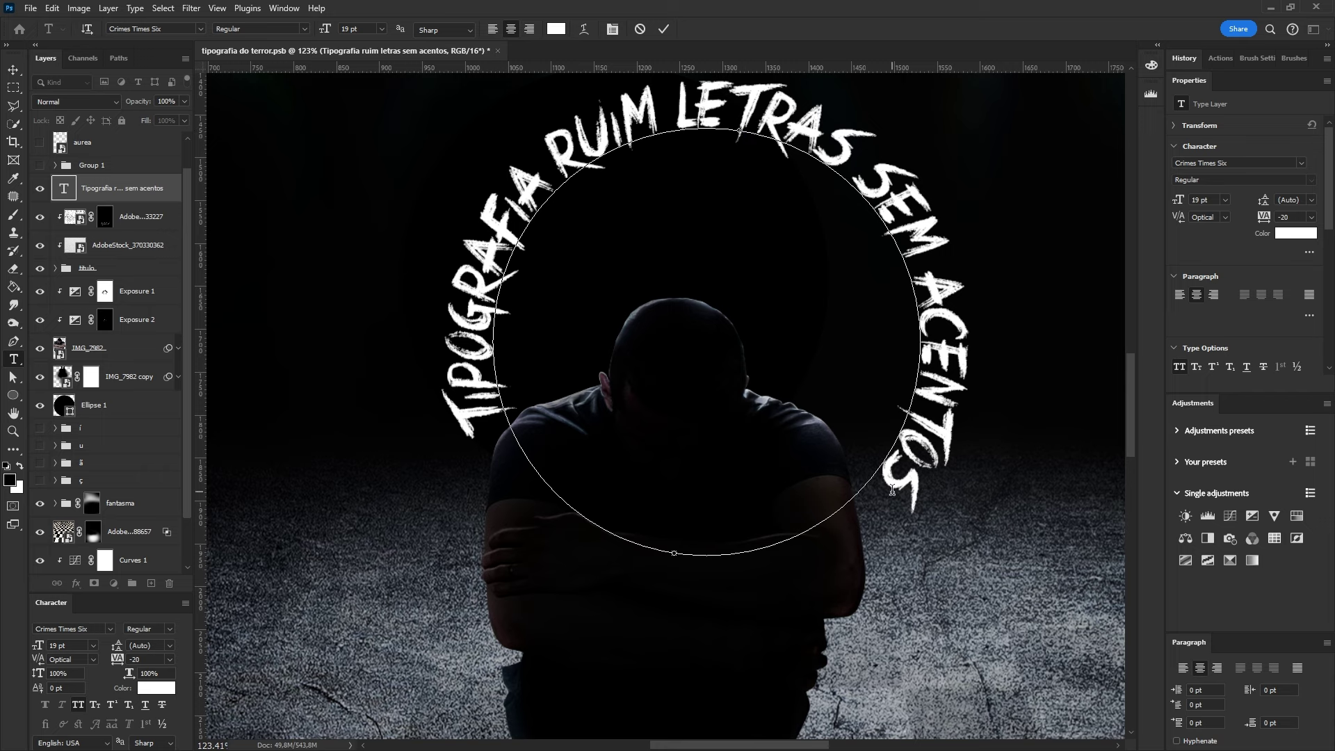
drag(1179, 199, 1190, 199)
key(ctrl+Return)
- Reposition the circular text and scale it up
key(v)
key(ctrl+0)
drag(706, 342, 718, 356)
key(ctrl+t)
drag(771, 294, 912, 194)
key(Return)
- Move the ring below the fantasma group and flatten it onto the floor with perspective
scroll(710, 394, down, 3)
drag(108, 373, 108, 517)
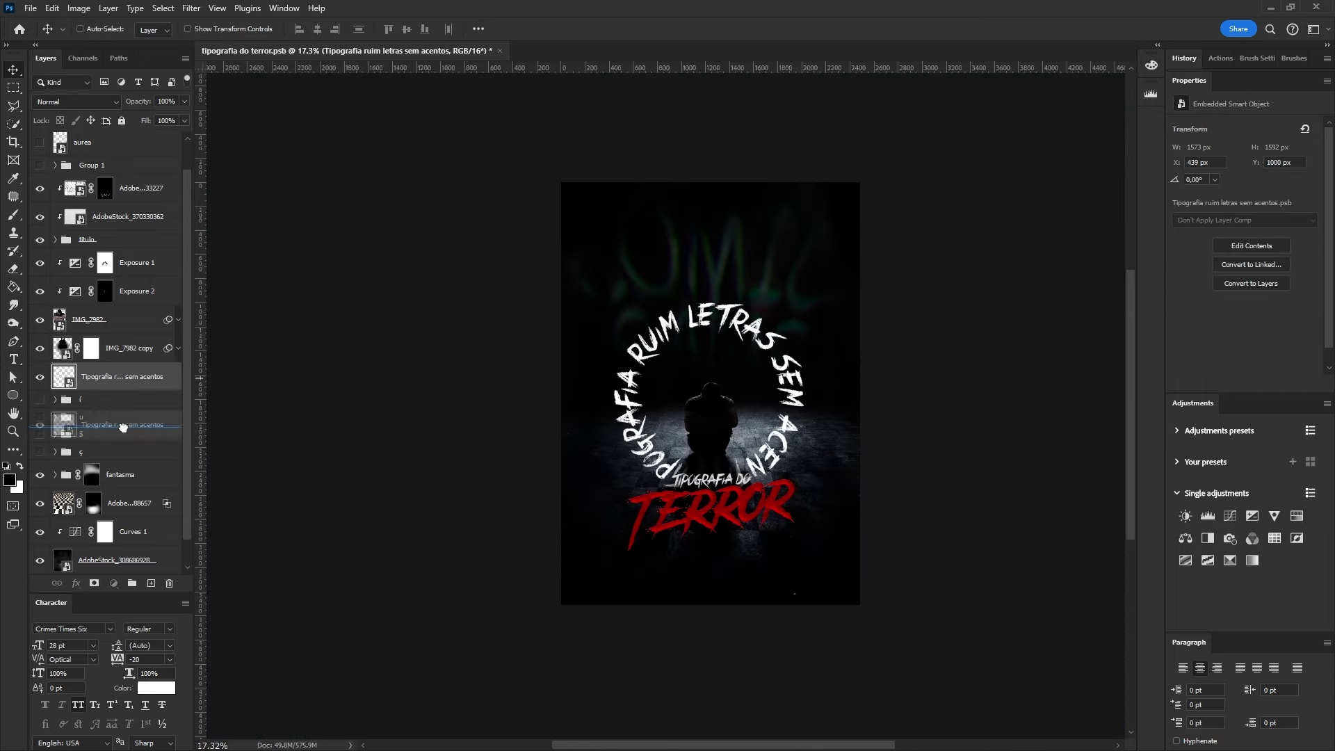
key(ctrl+t)
scroll(723, 389, up, 3)
drag(867, 367, 802, 367)
drag(690, 608, 684, 509)
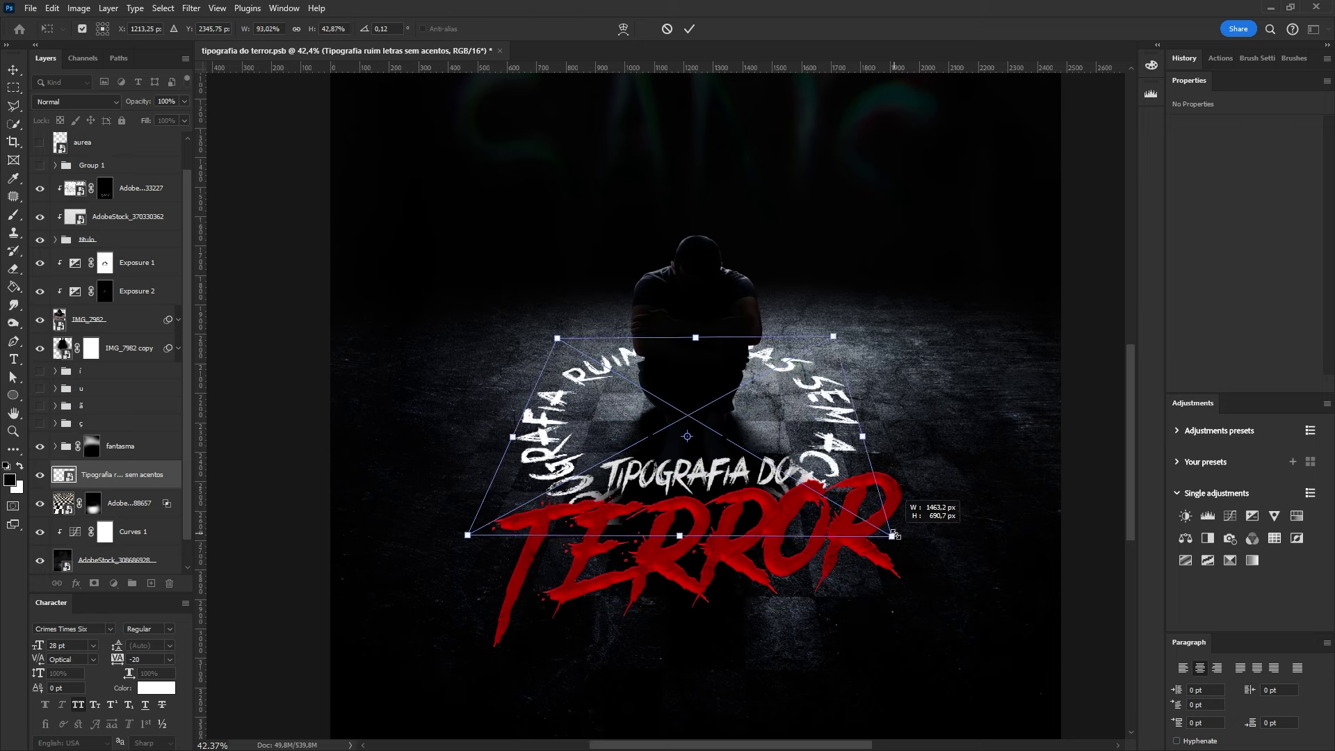
key(Return)
- Open the ring's smart object contents, save them, and return to the poster
scroll(695, 417, down, 1)
double_click(63, 474)
key(ctrl+s)
key(ctrl+Tab)
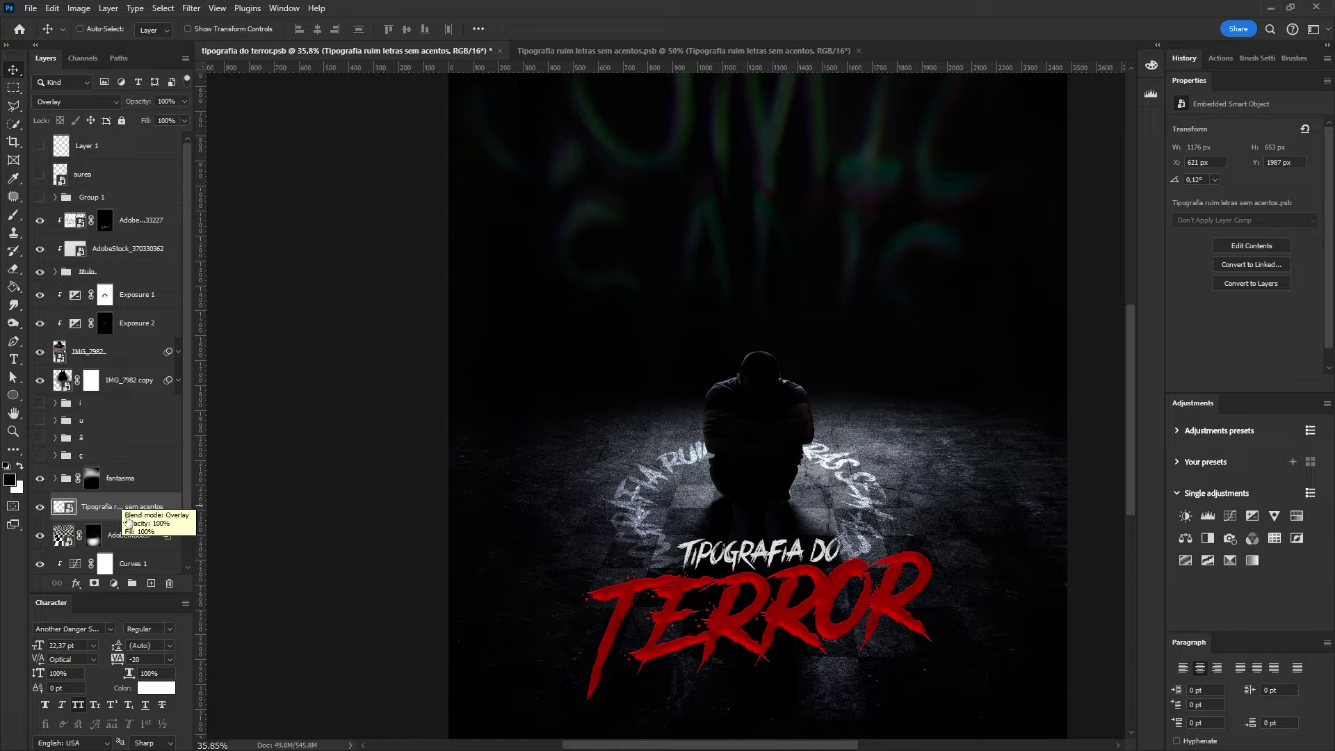
key(ctrl+Tab)
key(ctrl+Tab)
key(shift+alt+n)
scroll(806, 515, up, 2)
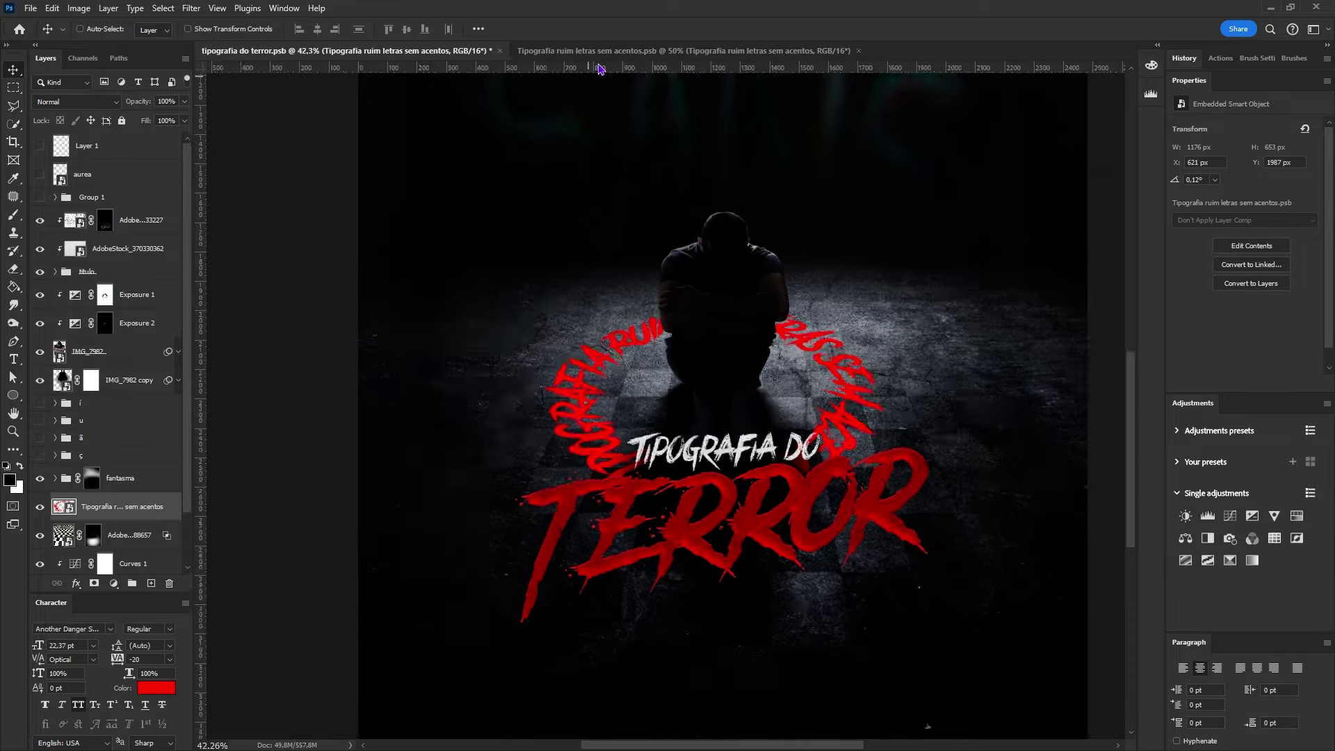
- Enlarge the ring text to 21 pt inside the smart object and save it
key(ctrl+Tab)
drag(1177, 199, 864, 310)
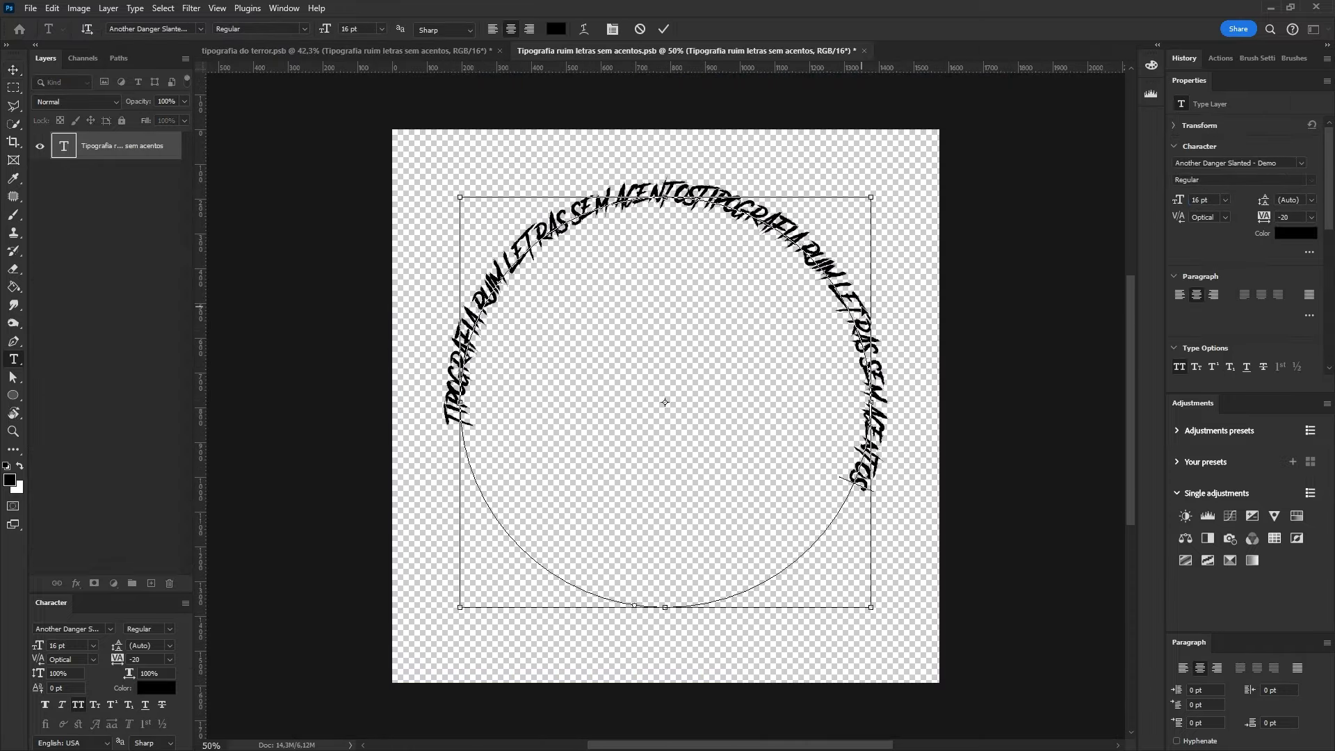
key(ctrl+Return)
key(v)
key(ctrl+s)
key(ctrl+Tab)
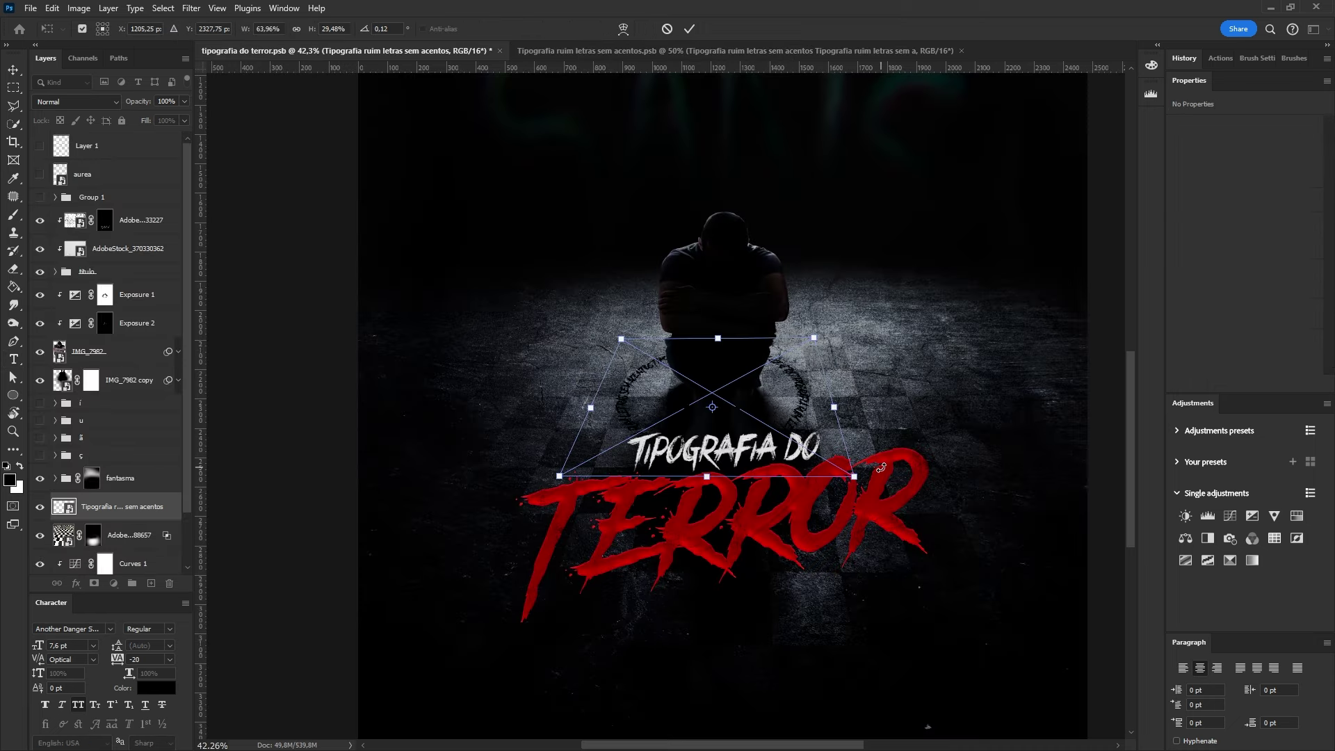
- Set the ring layer to Multiply, then duplicate it and rotate the copy
key(shift+alt+m)
key(Return)
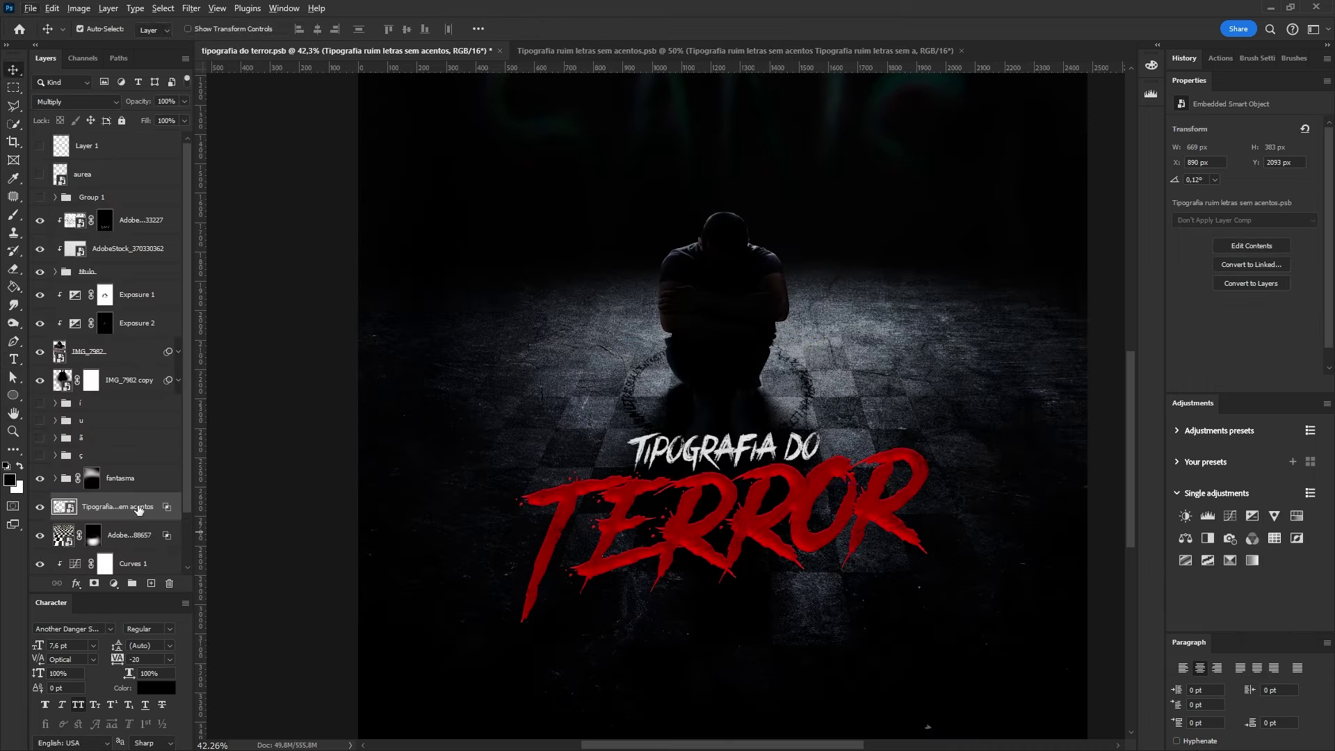
key(ctrl+j)
key(ctrl+t)
key(Return)
key(ctrl+t)
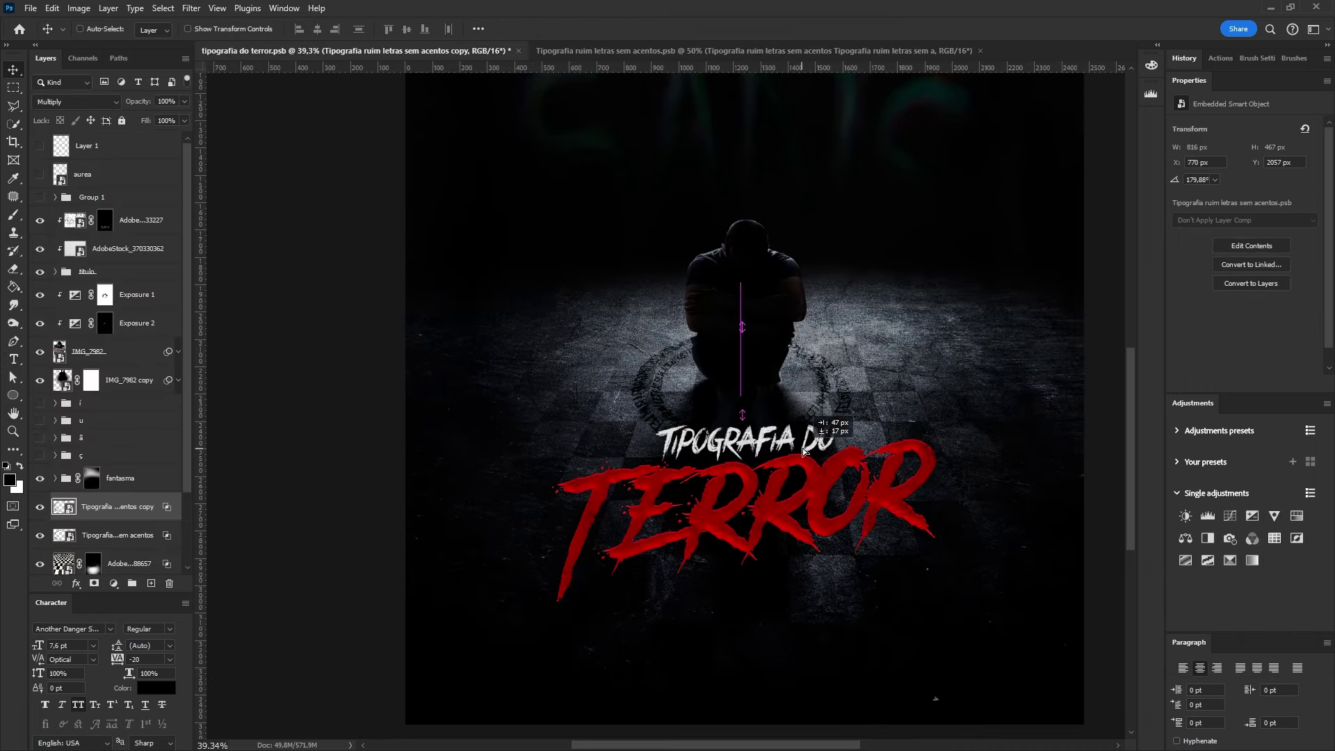
drag(800, 292, 847, 320)
key(Return)
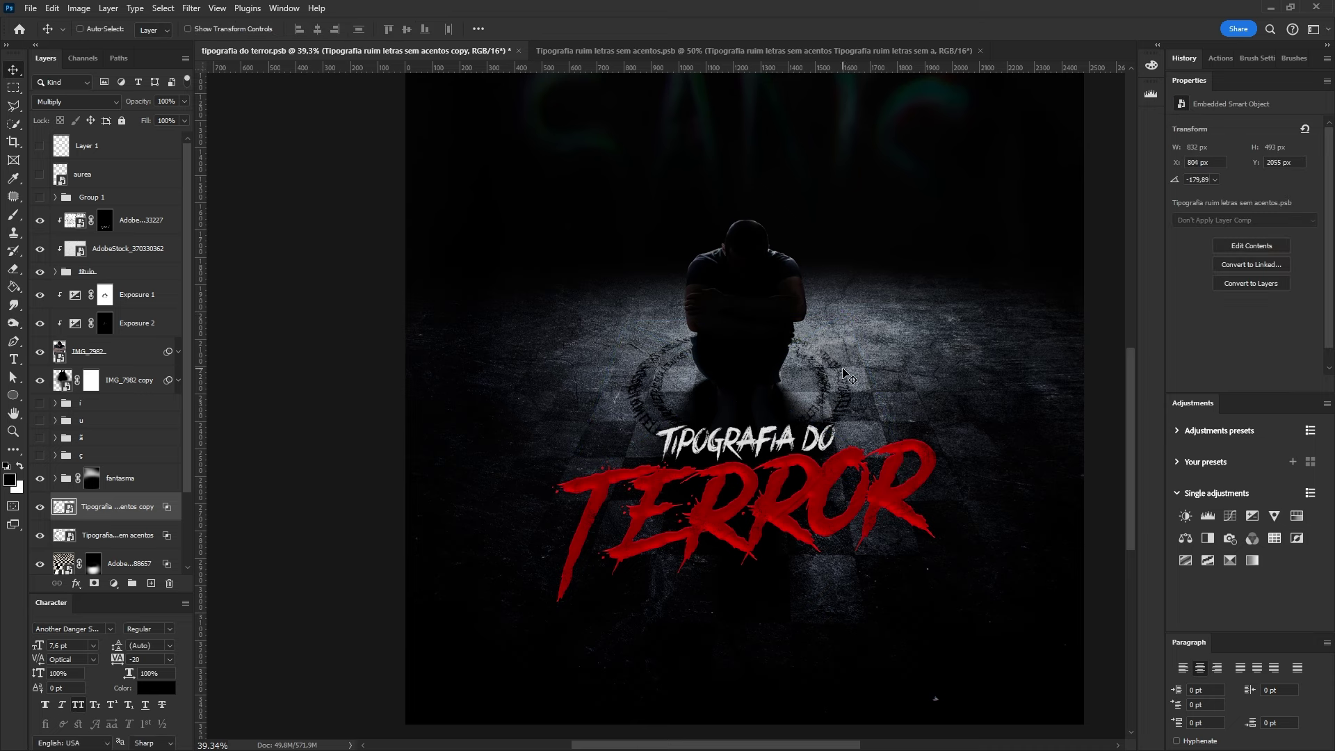
- Duplicate the ring again and scale the new copy larger
key(ctrl+j)
key(ctrl+j)
key(ctrl+t)
drag(836, 475, 906, 495)
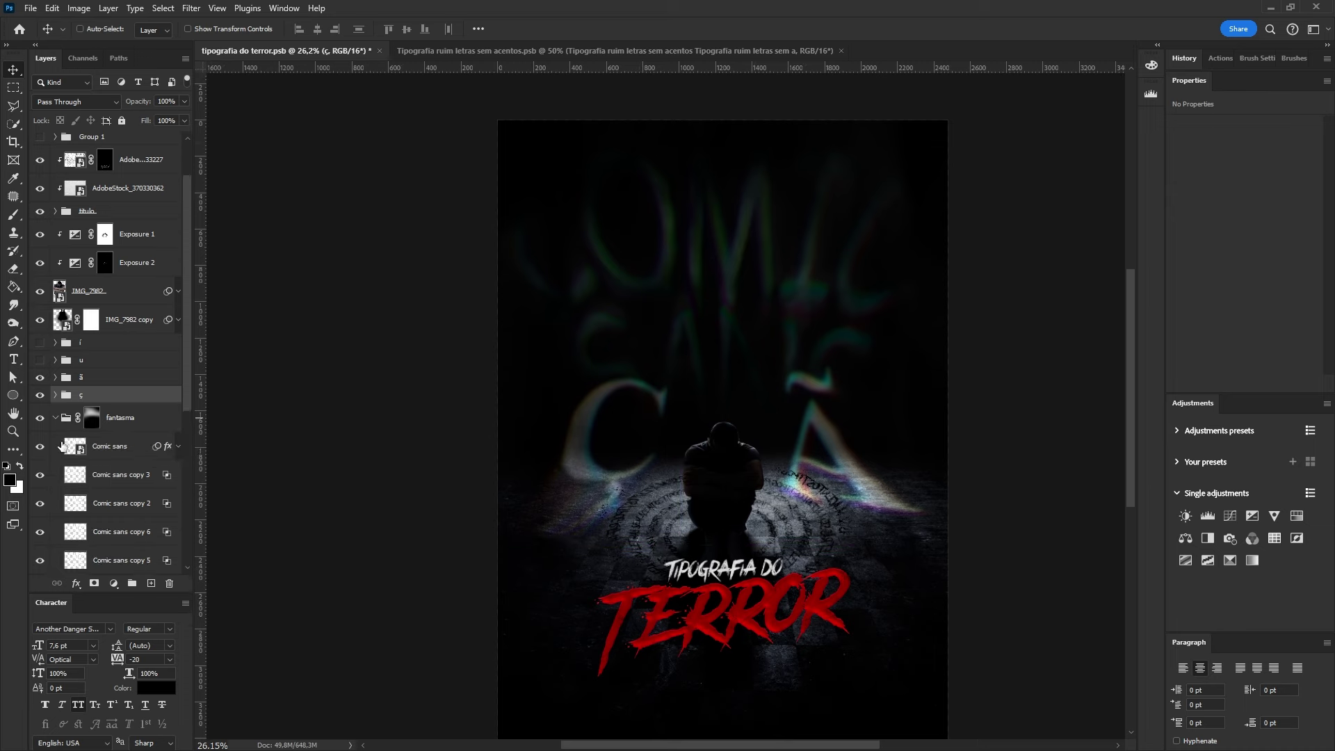
- Hide the extra Comic sans ghost copies and open the ghost letter's layer settings
scroll(63, 446, down, 5)
click(106, 278)
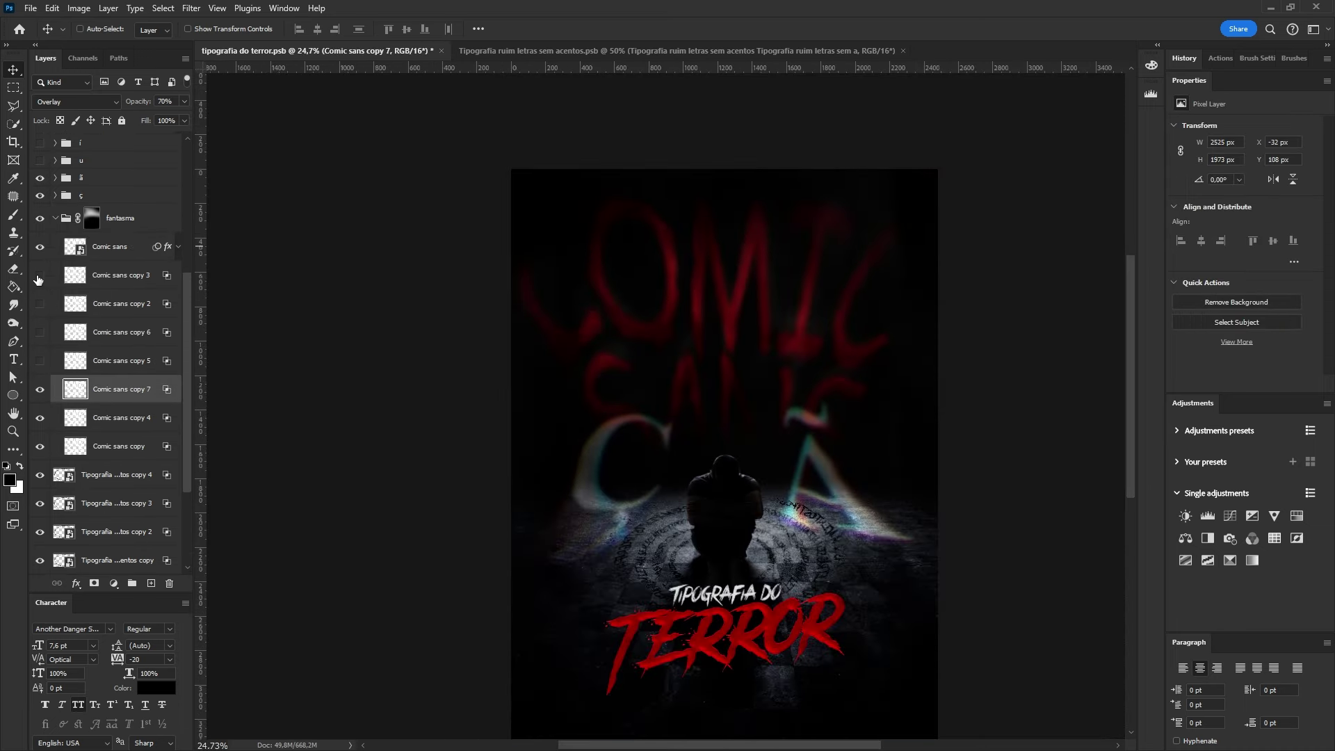
double_click(174, 417)
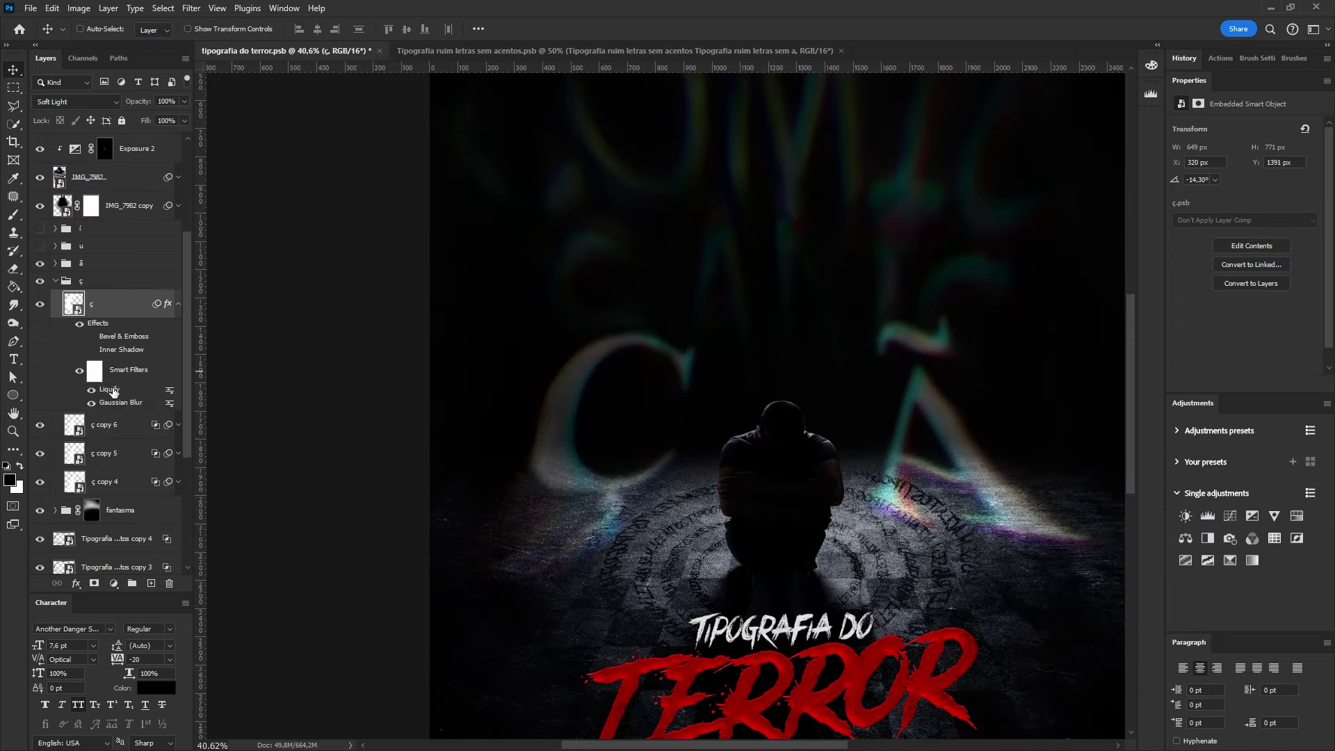
double_click(110, 389)
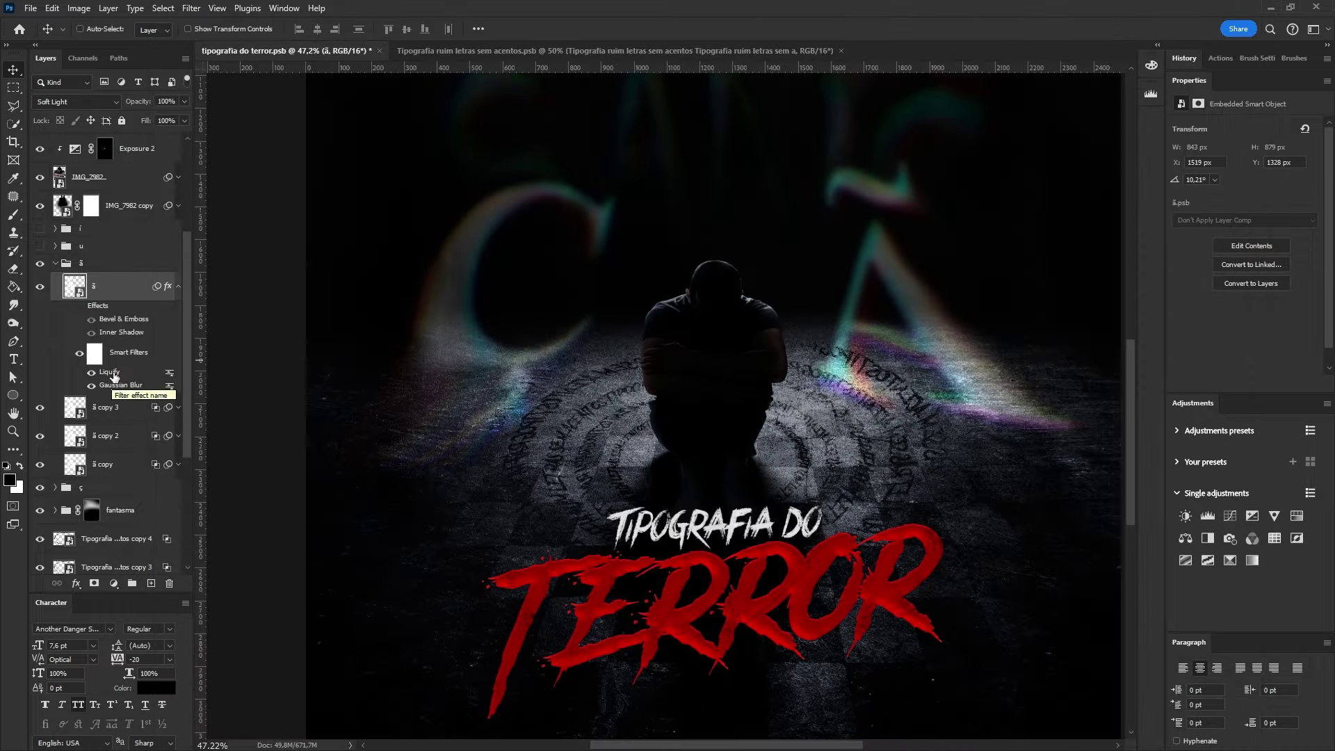
- Rework the Liquify warp on the Ã with the Forward Warp tool
double_click(111, 372)
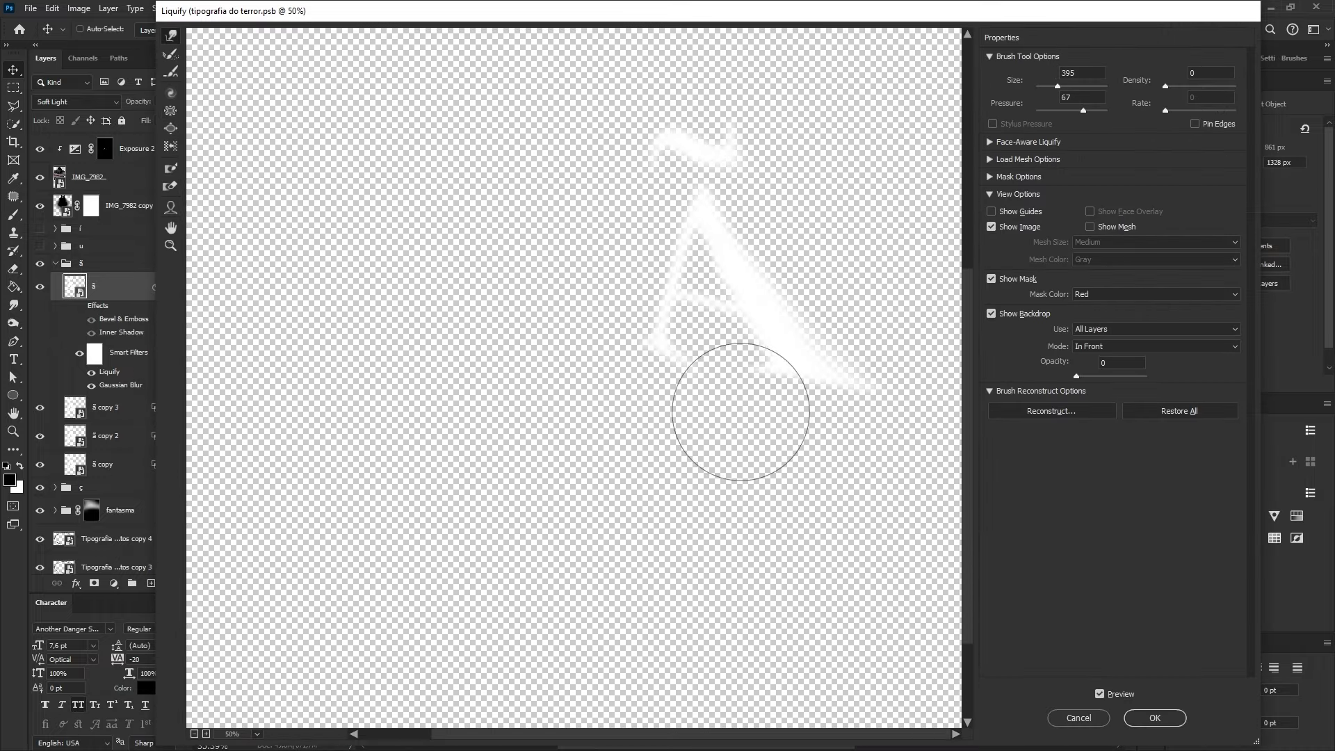
key(Return)
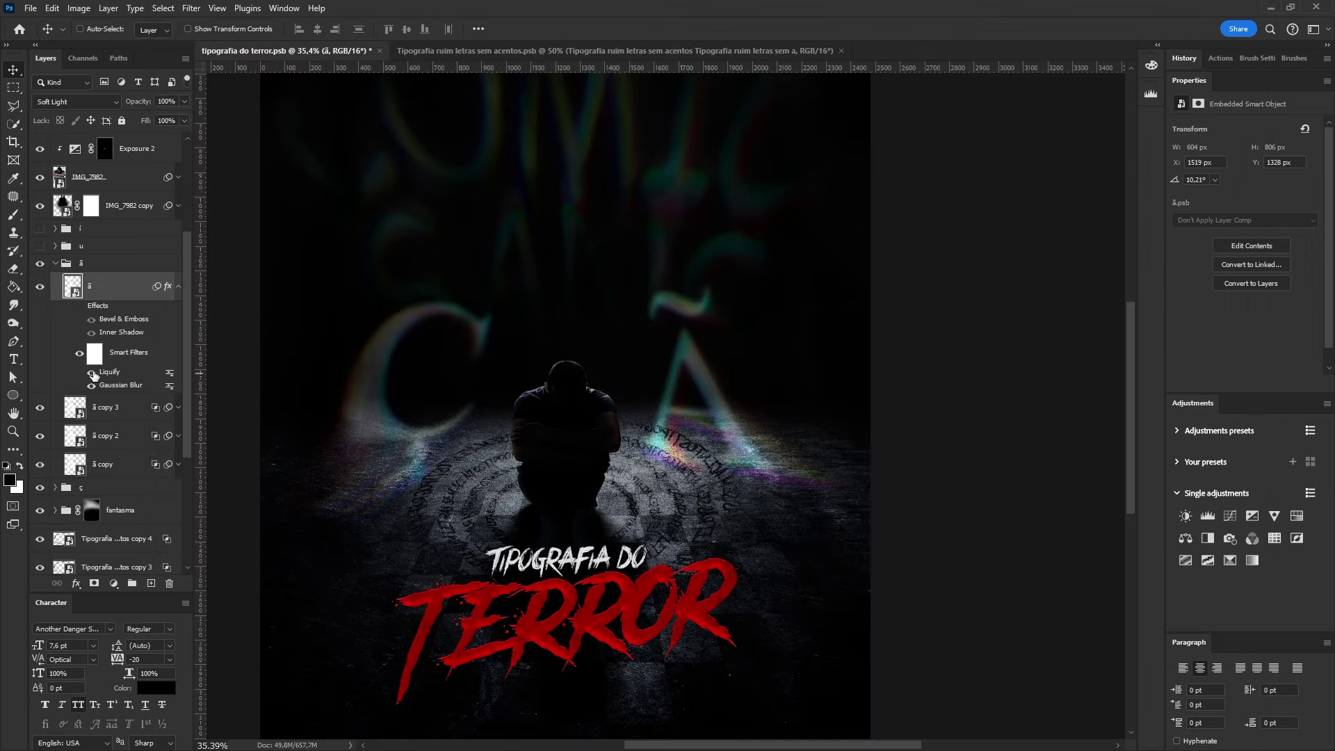
double_click(104, 372)
key(w)
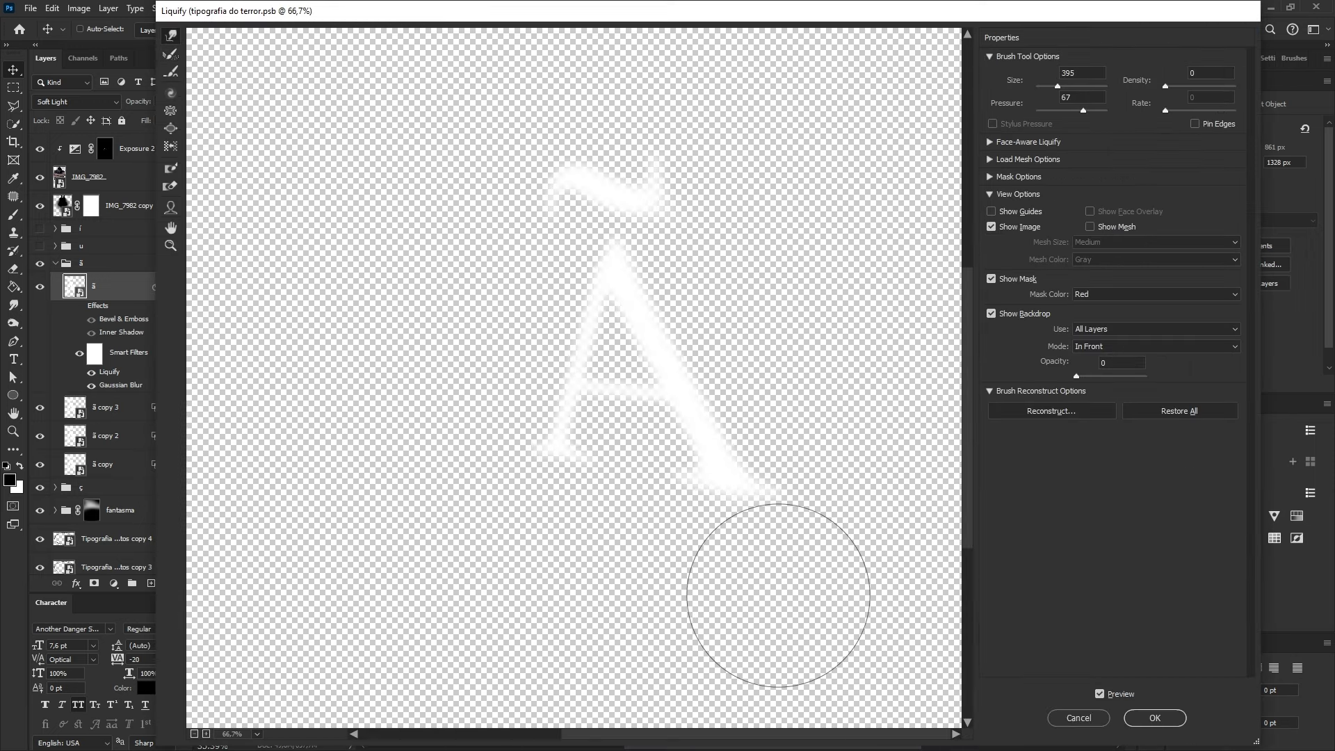
key(Return)
- Duplicate the Ã layer, set the copy to Overlay, and reorder it in the stack
key(ctrl+j)
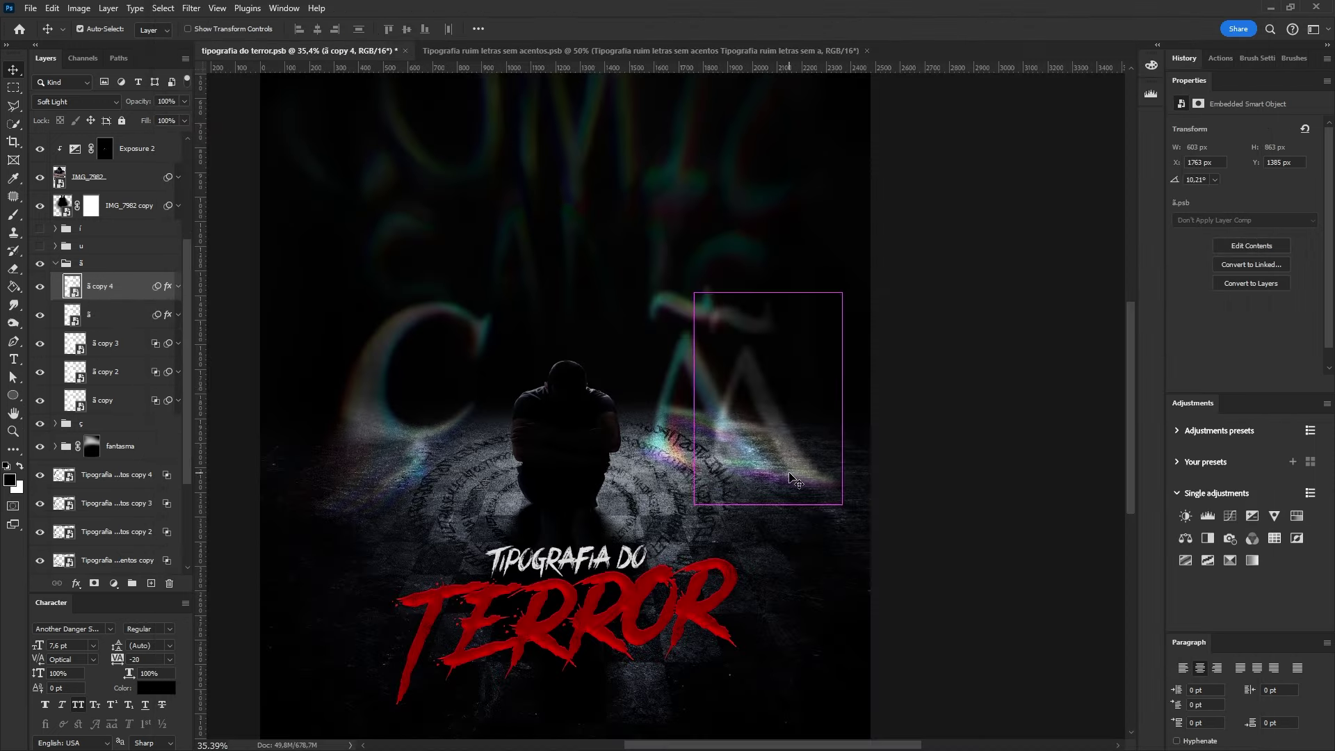
click(191, 7)
key(Escape)
click(76, 102)
click(60, 320)
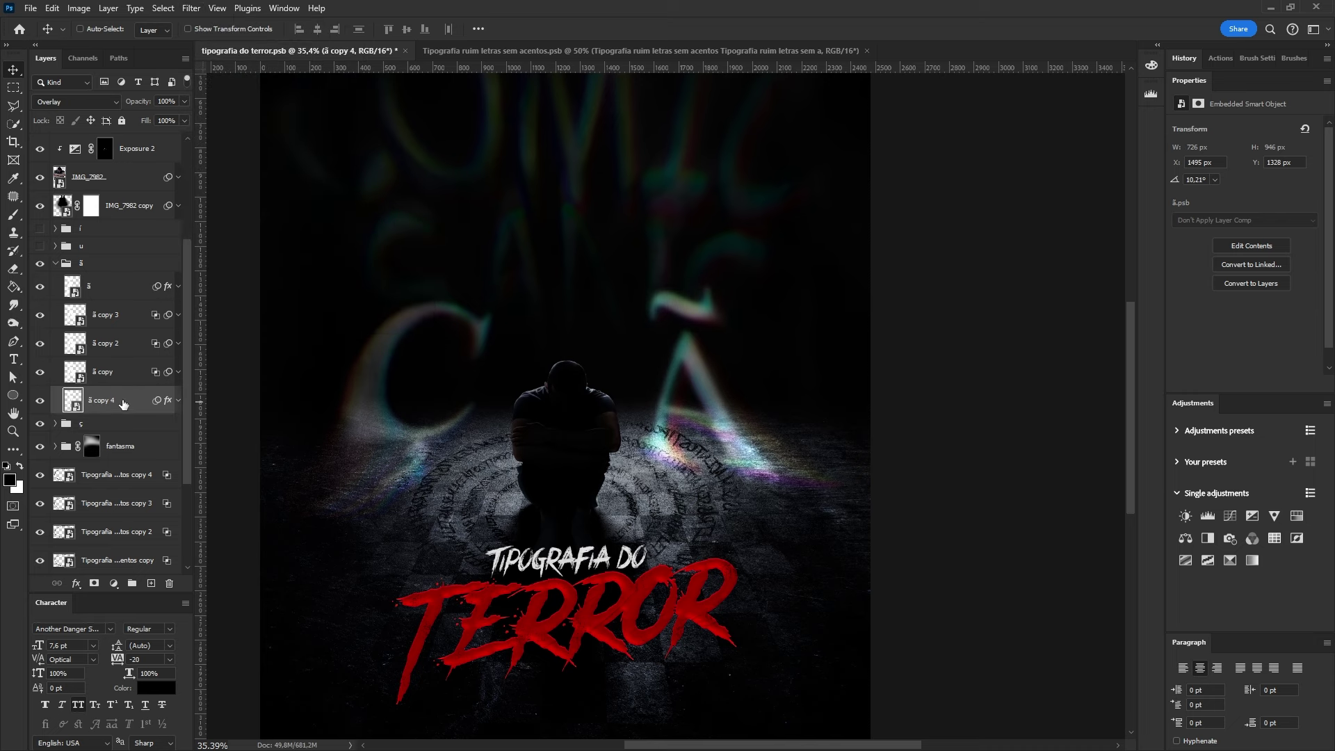
drag(106, 371, 104, 286)
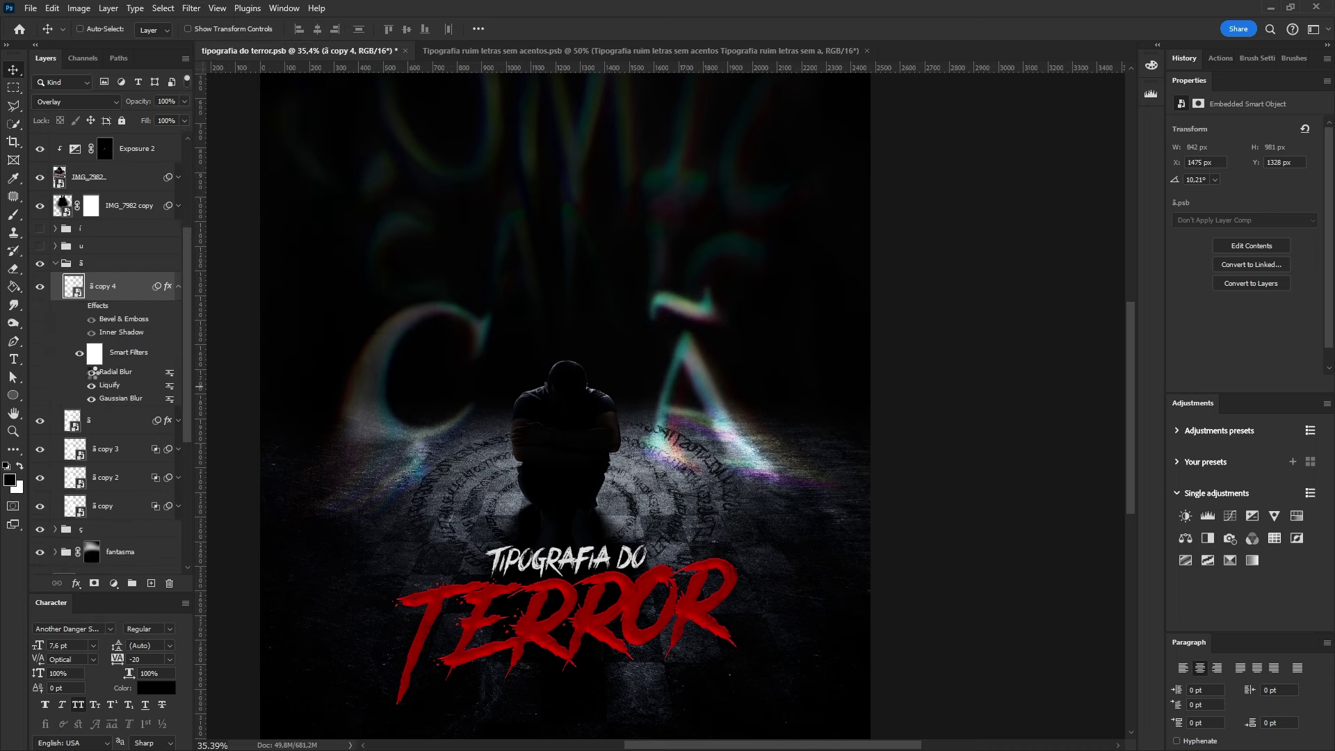
click(55, 263)
- Add a layer mask to the ç letter group and prepare to paint it
scroll(554, 396, down, 1)
click(107, 297)
click(94, 583)
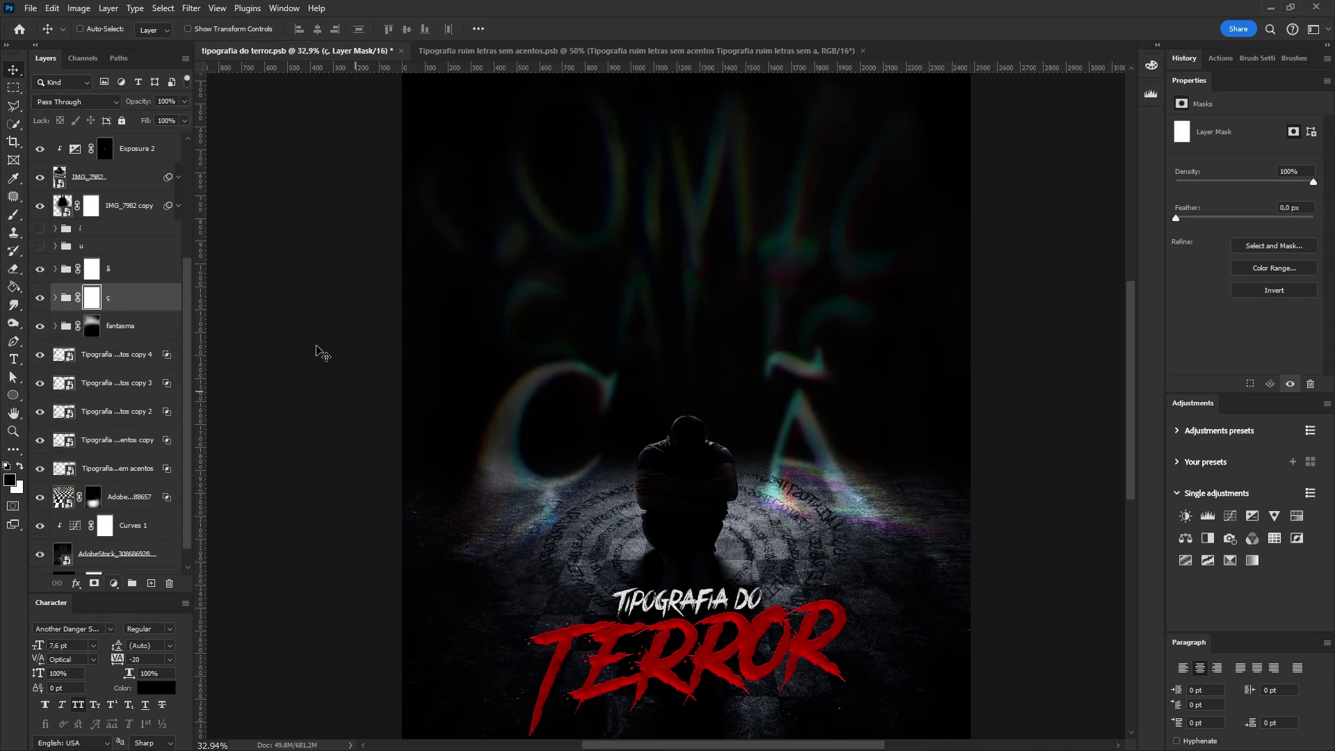
key(b)
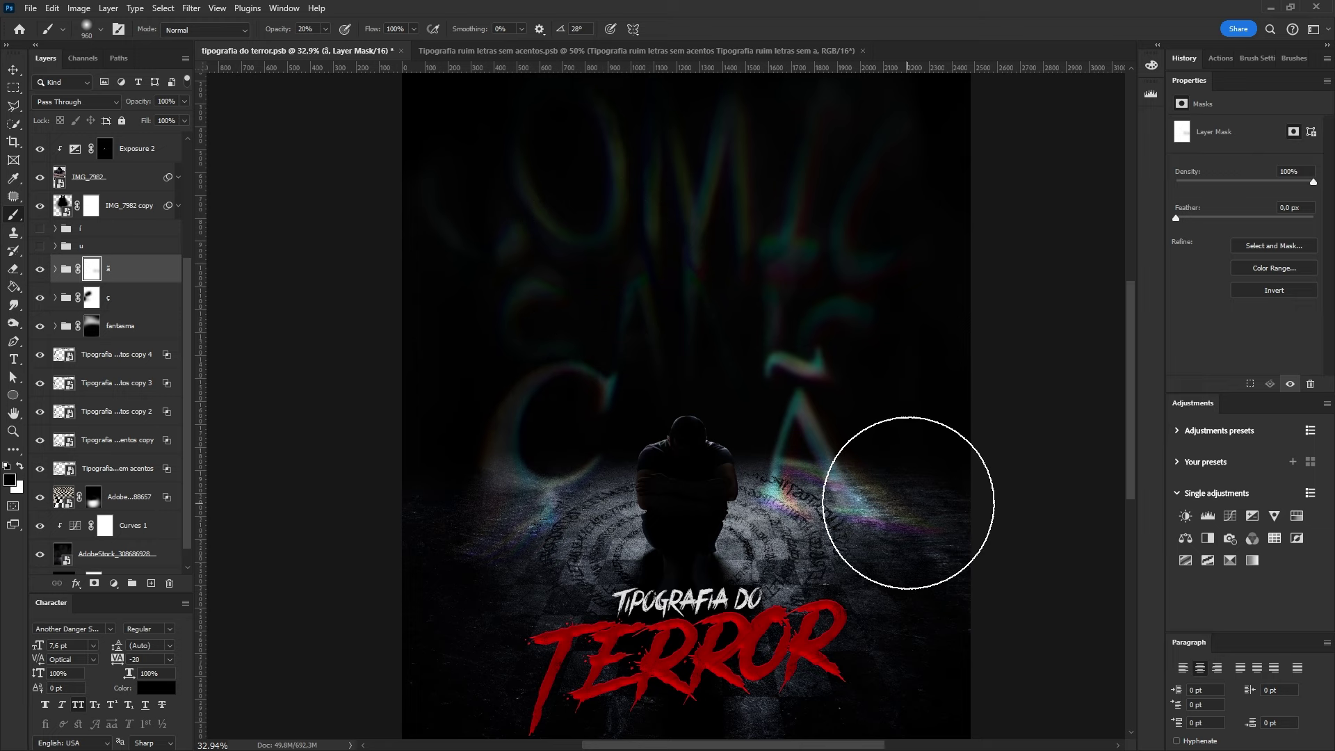
scroll(908, 502, down, 1)
scroll(897, 486, down, 1)
scroll(470, 557, down, 5)
scroll(470, 556, down, 5)
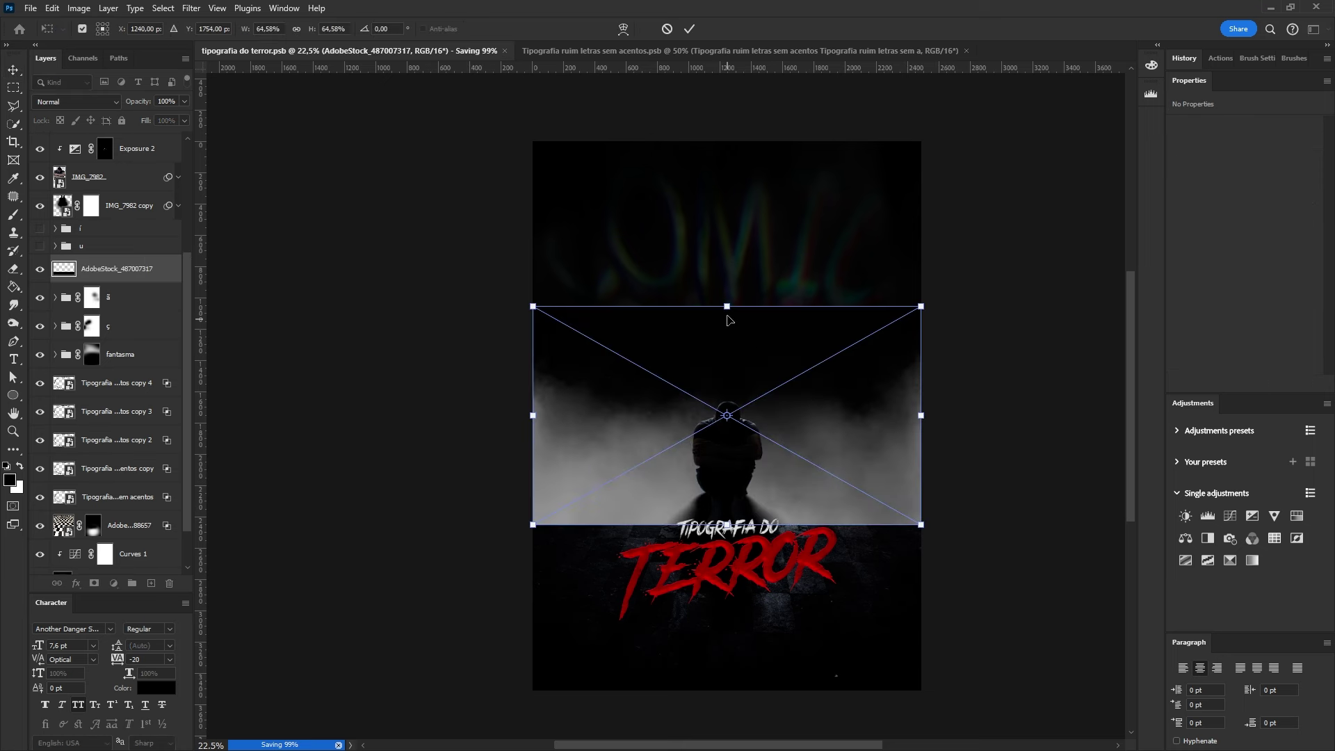
- Place the fog image and set its layer to Linear Dodge (Add)
key(Return)
click(76, 102)
click(110, 273)
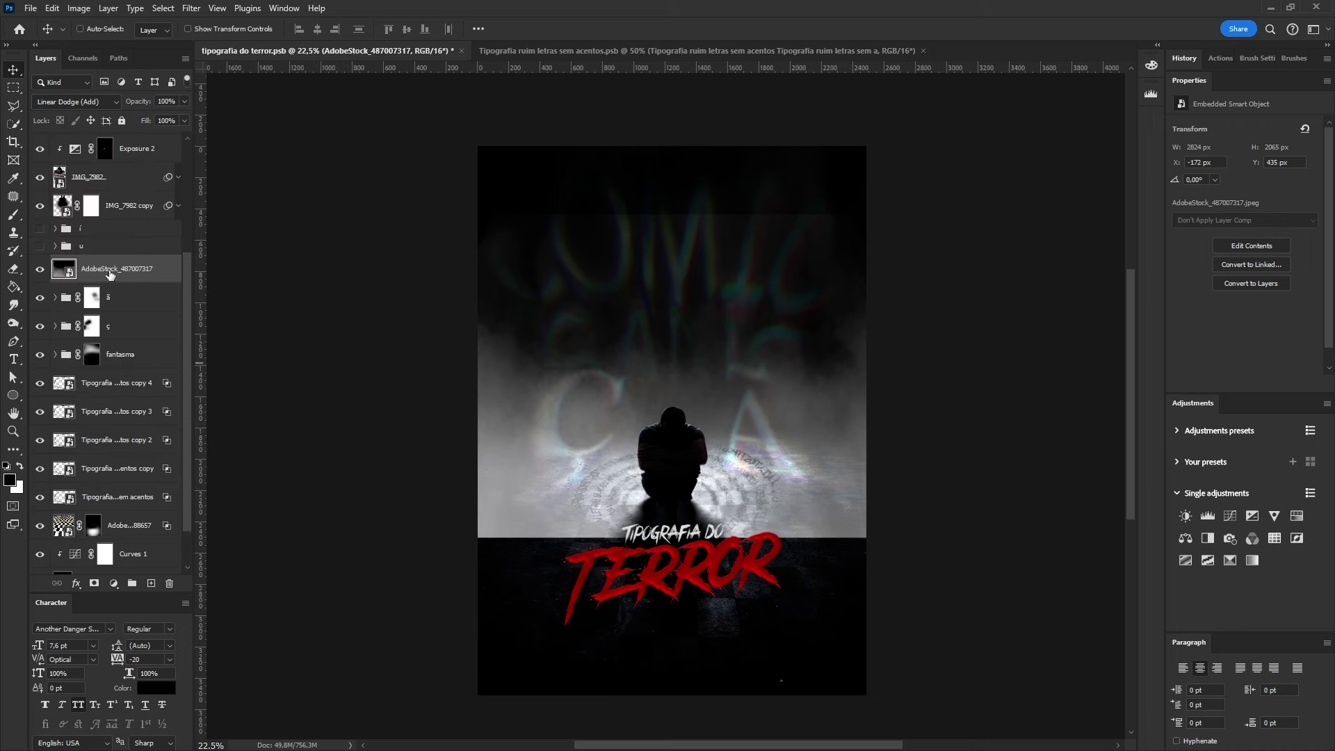
click(76, 102)
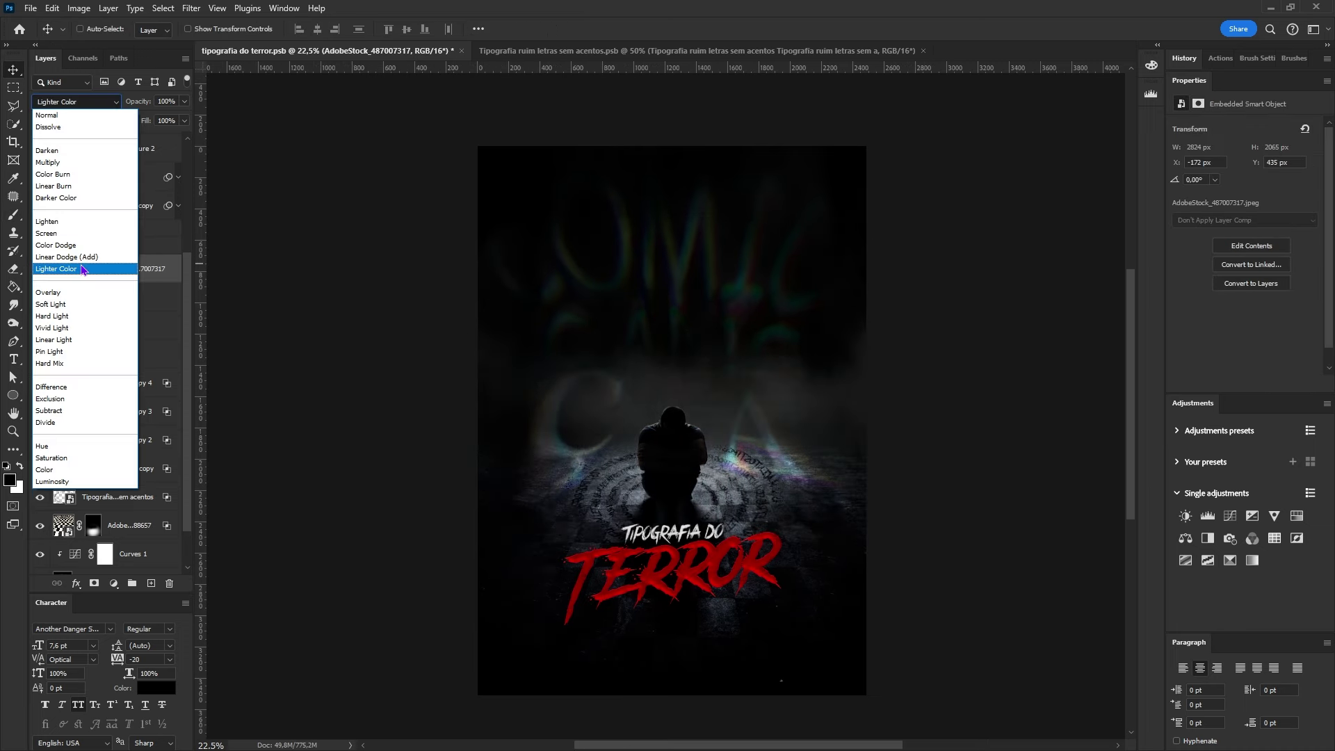
click(66, 257)
- Mask the fog, paint it back around the crouching man, and brighten it with Levels
scroll(733, 443, down, 1)
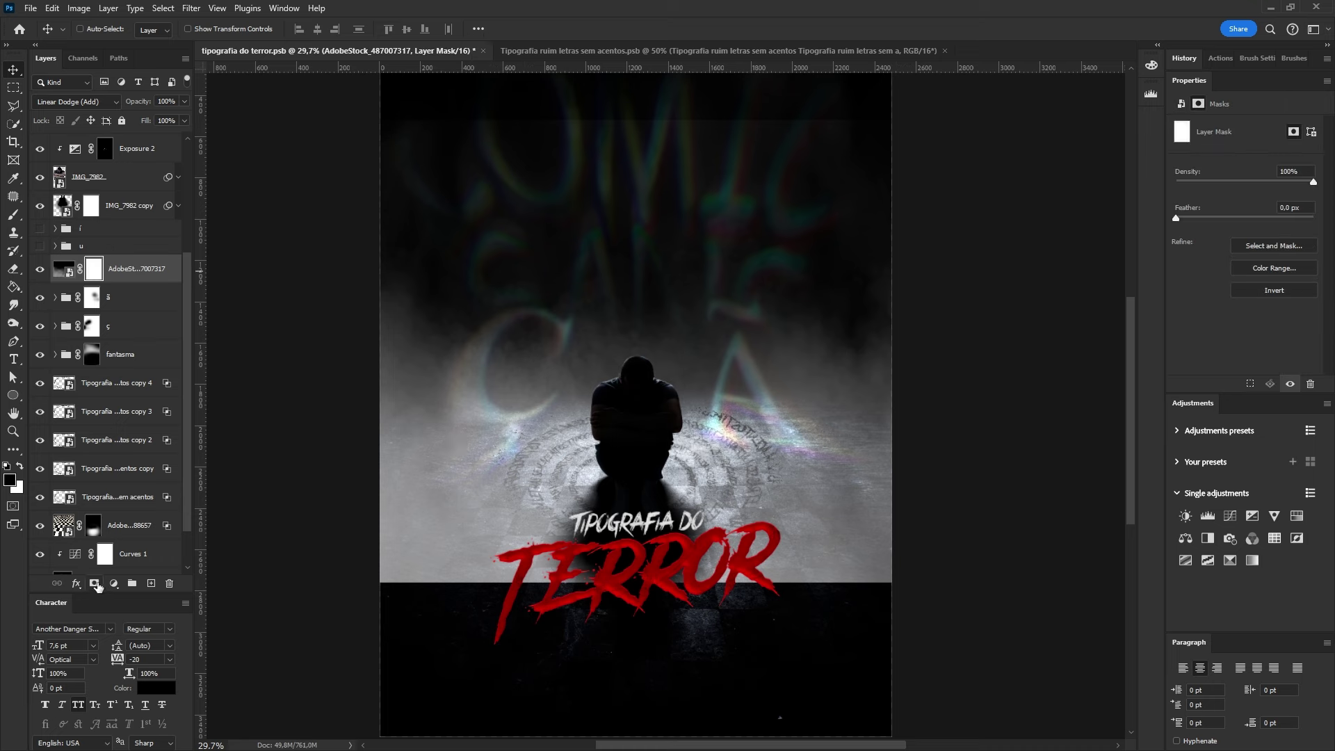
alt+click(100, 590)
key(b)
scroll(591, 387, up, 1)
drag(694, 456, 828, 553)
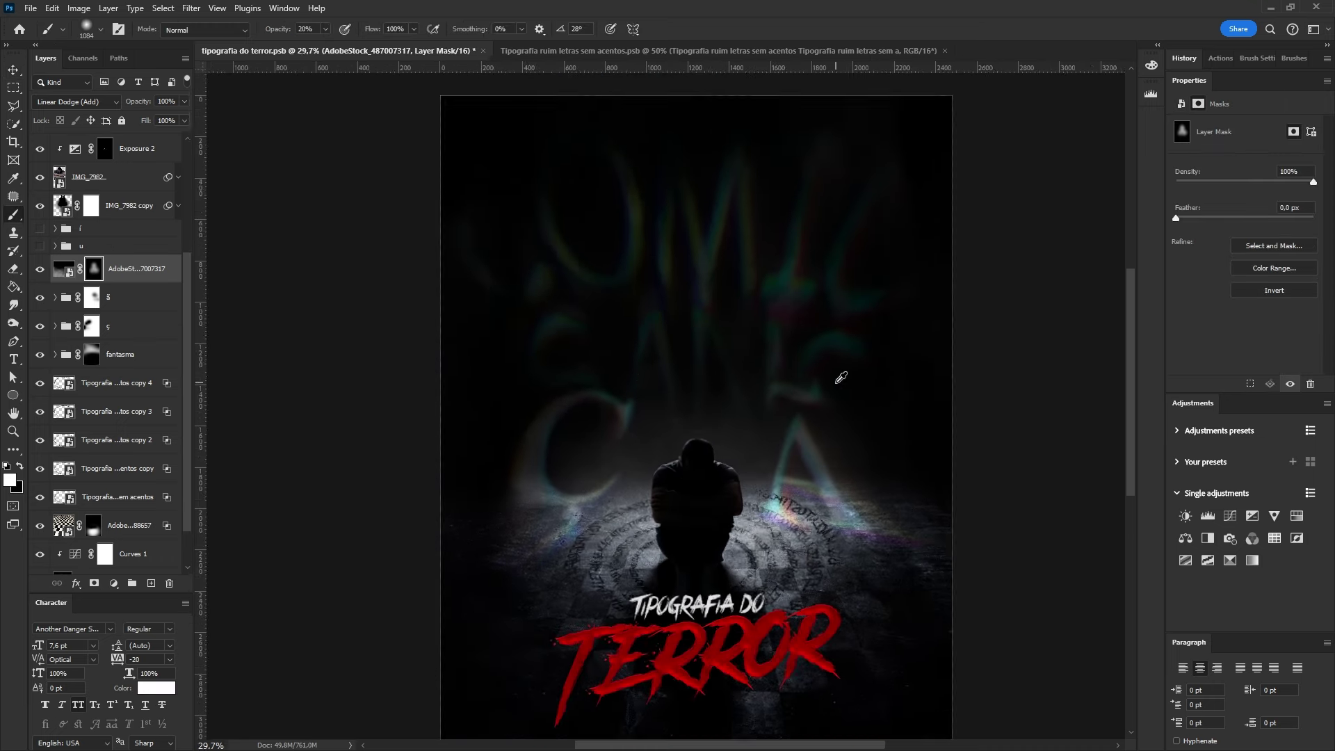
key(ctrl+l)
drag(1096, 306, 1061, 312)
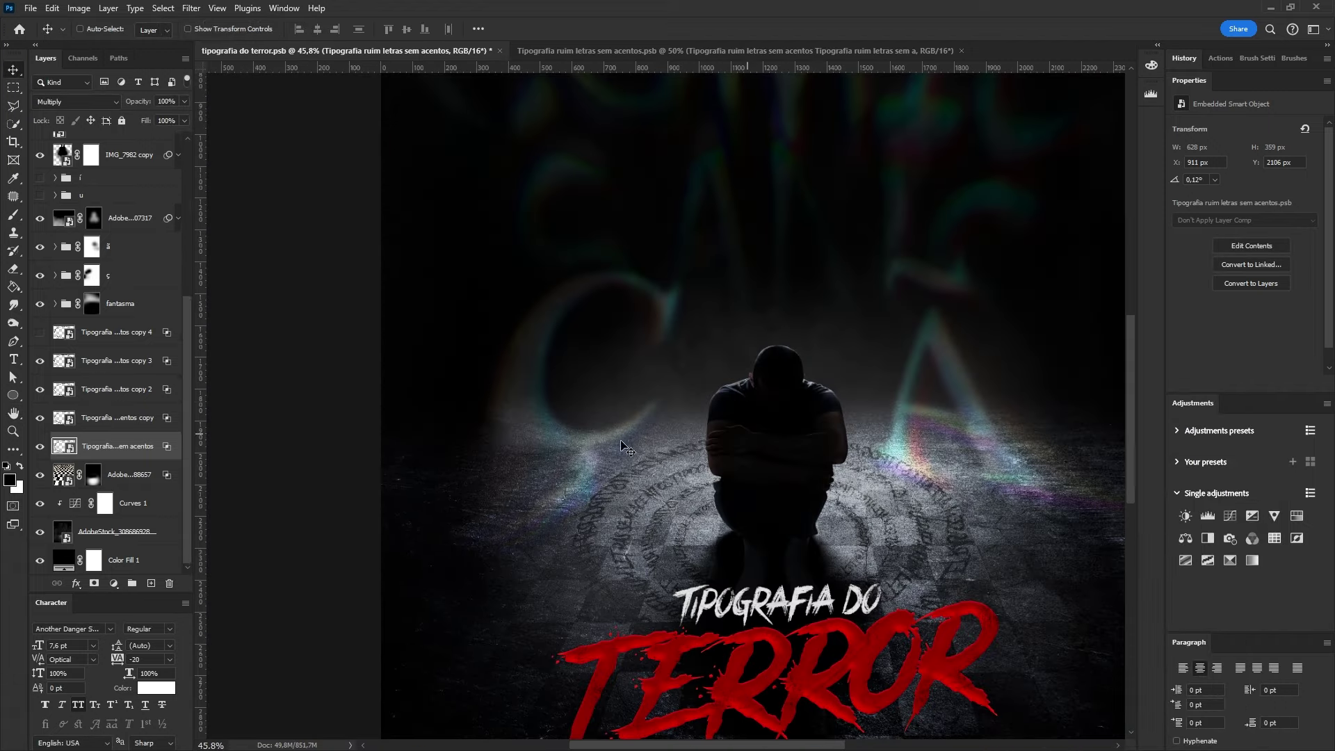
- Clip the desaturation adjustment layer onto the fog copy
scroll(111, 347, up, 5)
click(134, 207)
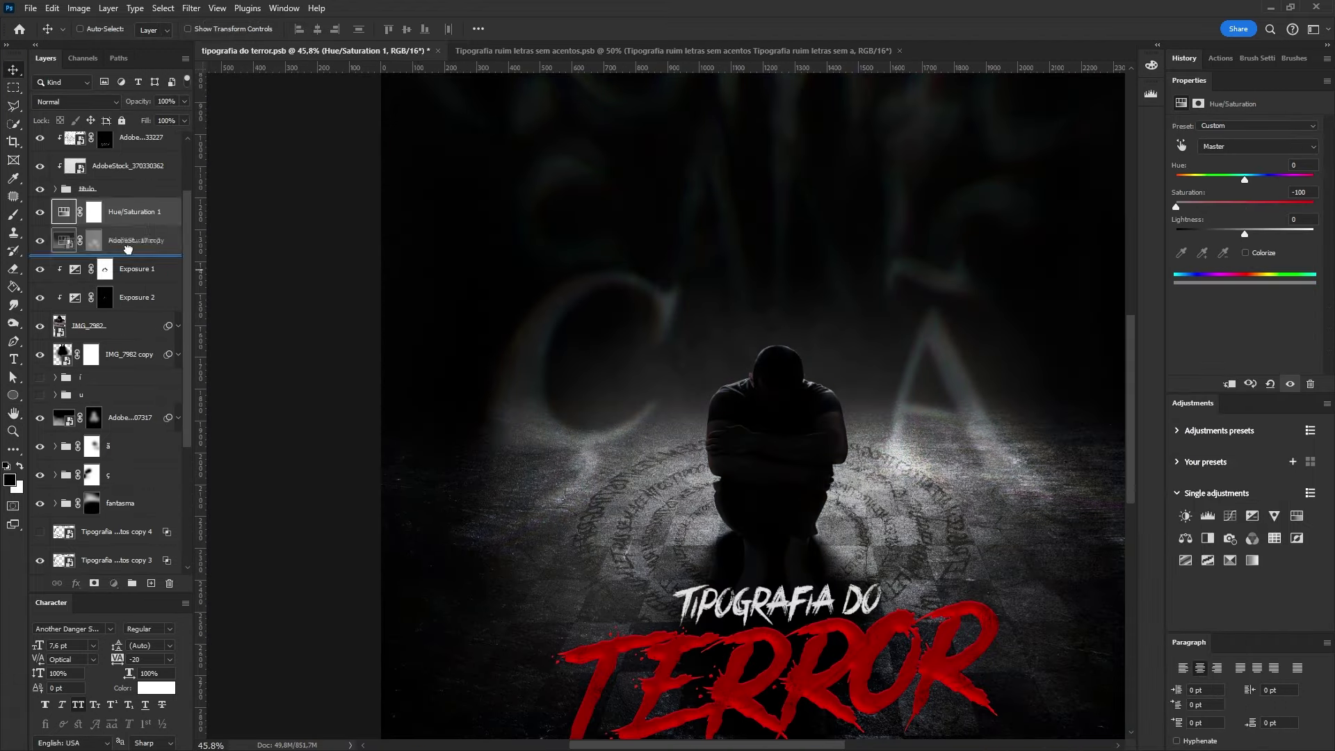
drag(127, 249, 127, 252)
click(150, 477)
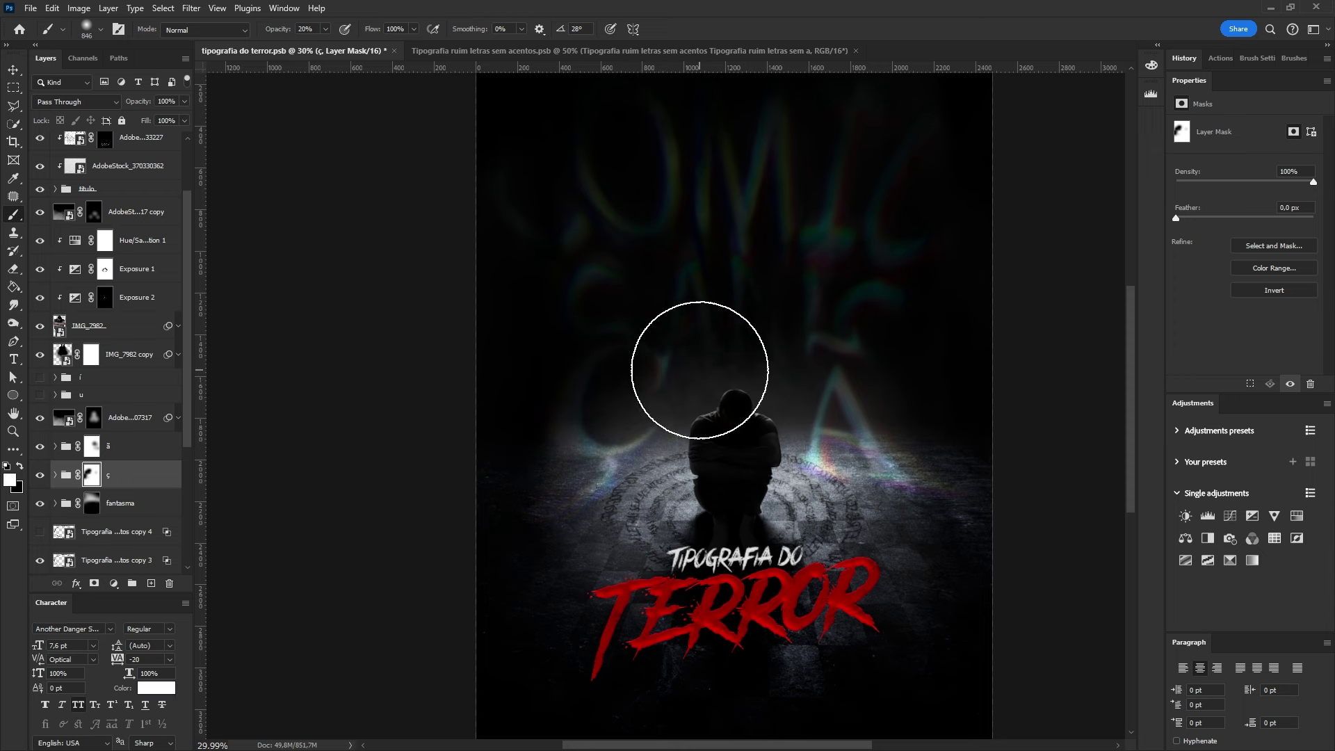
- Select the ã letter group and Comic sans ghost layer, then save the document
key(alt+])
key(v)
scroll(941, 438, down, 1)
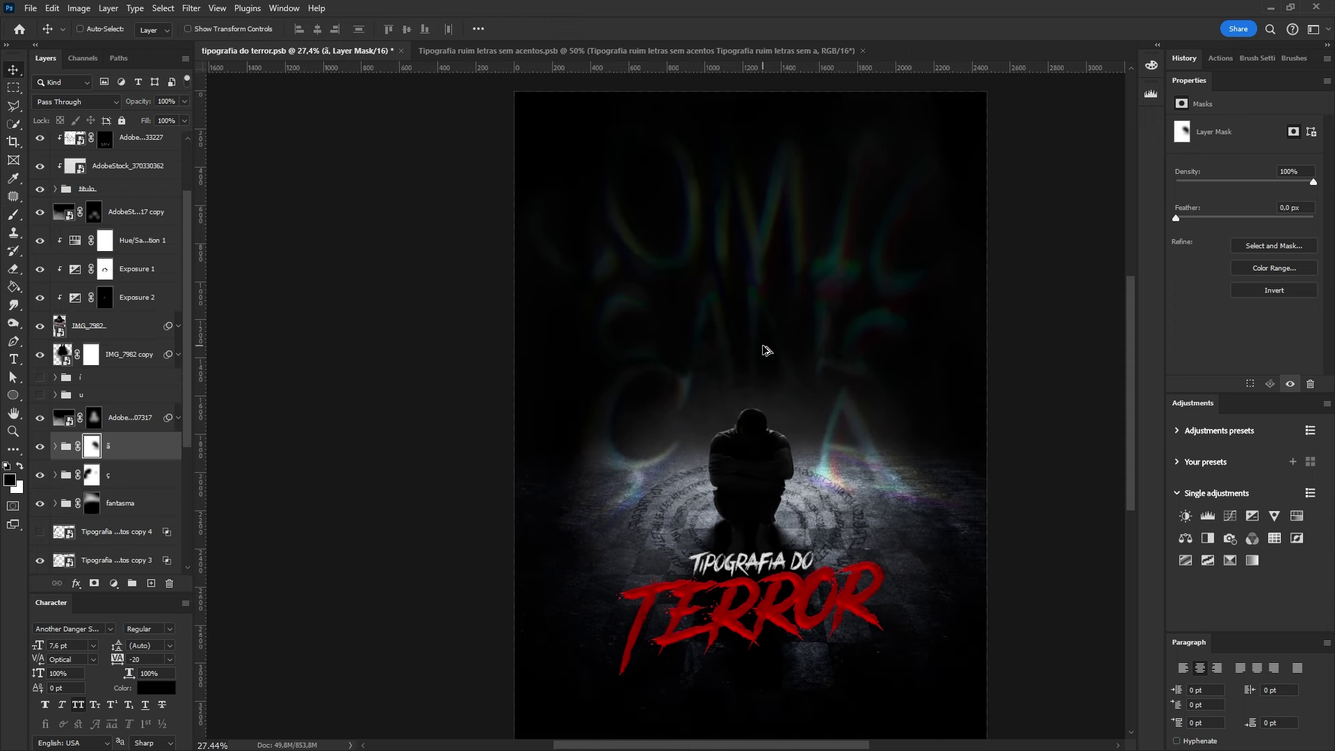
ctrl+click(612, 442)
key(ctrl+s)
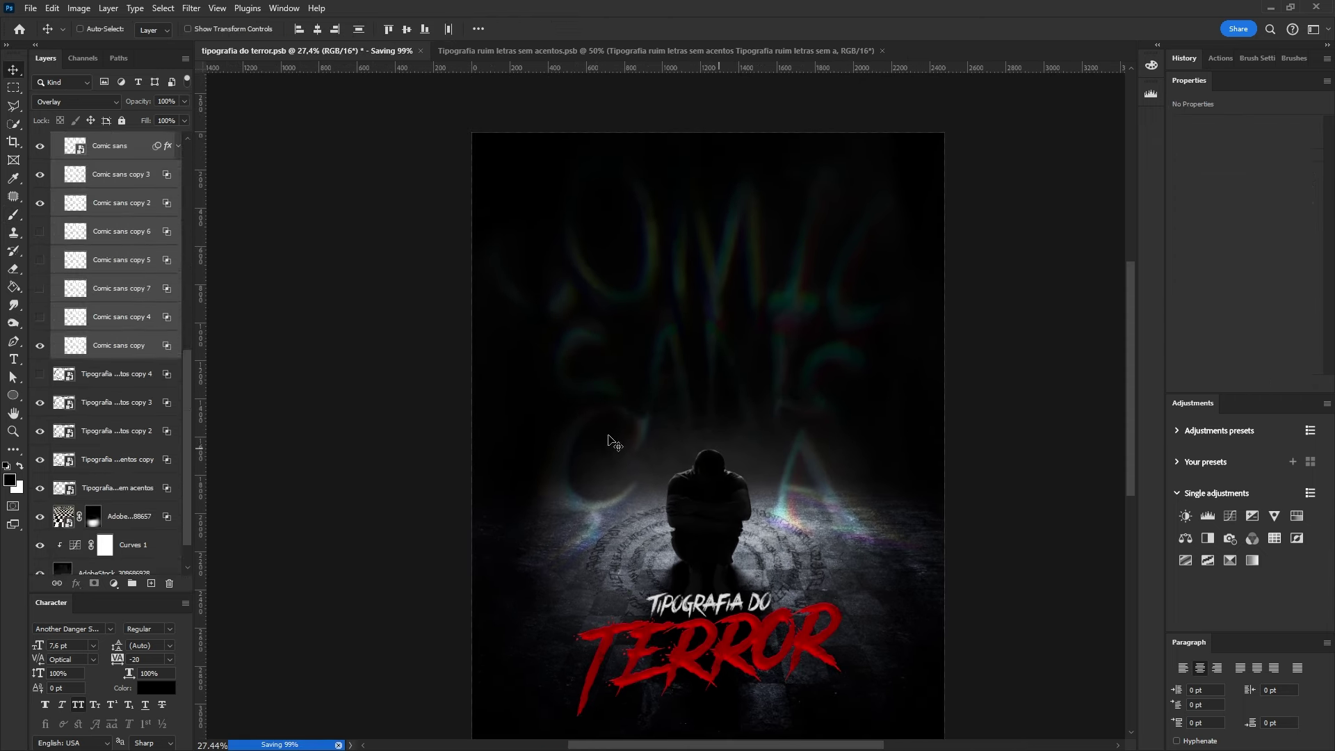
- Draw a paragraph text box across the top of the poster
click(217, 8)
key(t)
drag(515, 161, 910, 222)
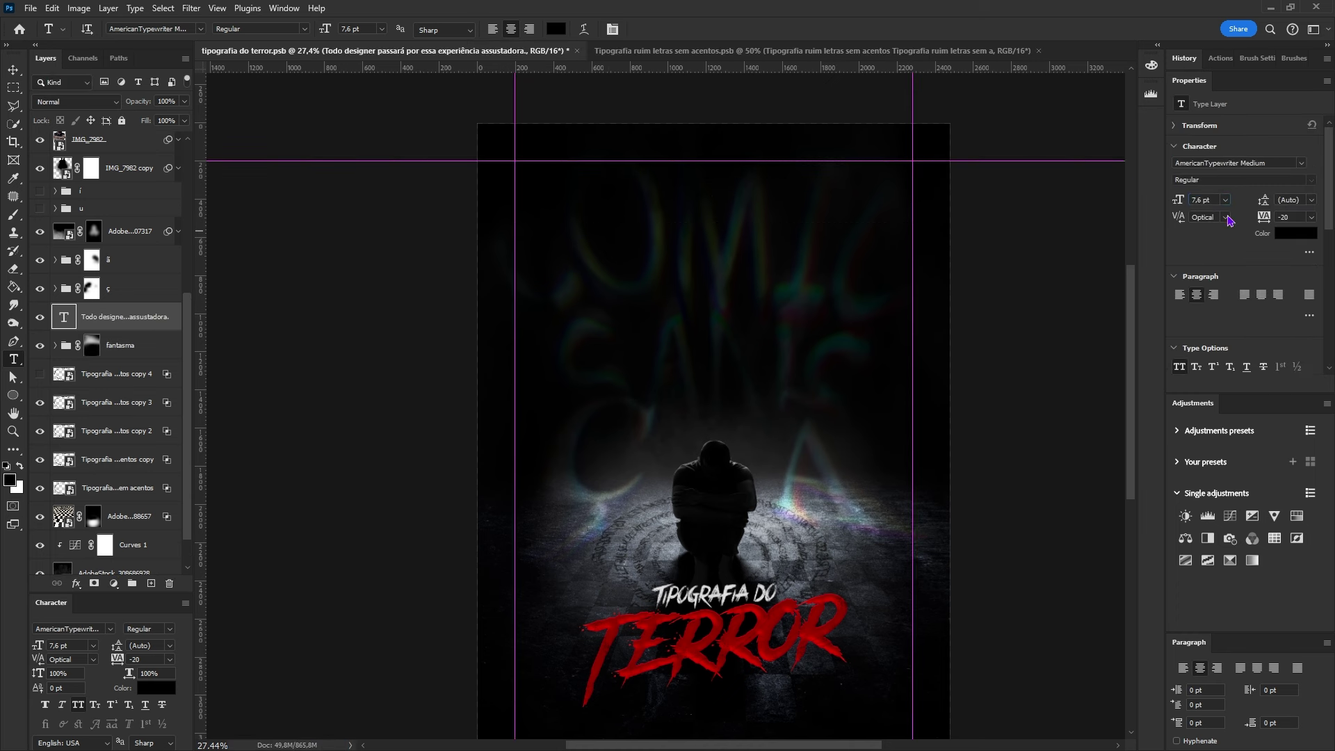
- Lower the tagline onto the centre guide and paste the copied movie-credits image
drag(778, 179, 772, 185)
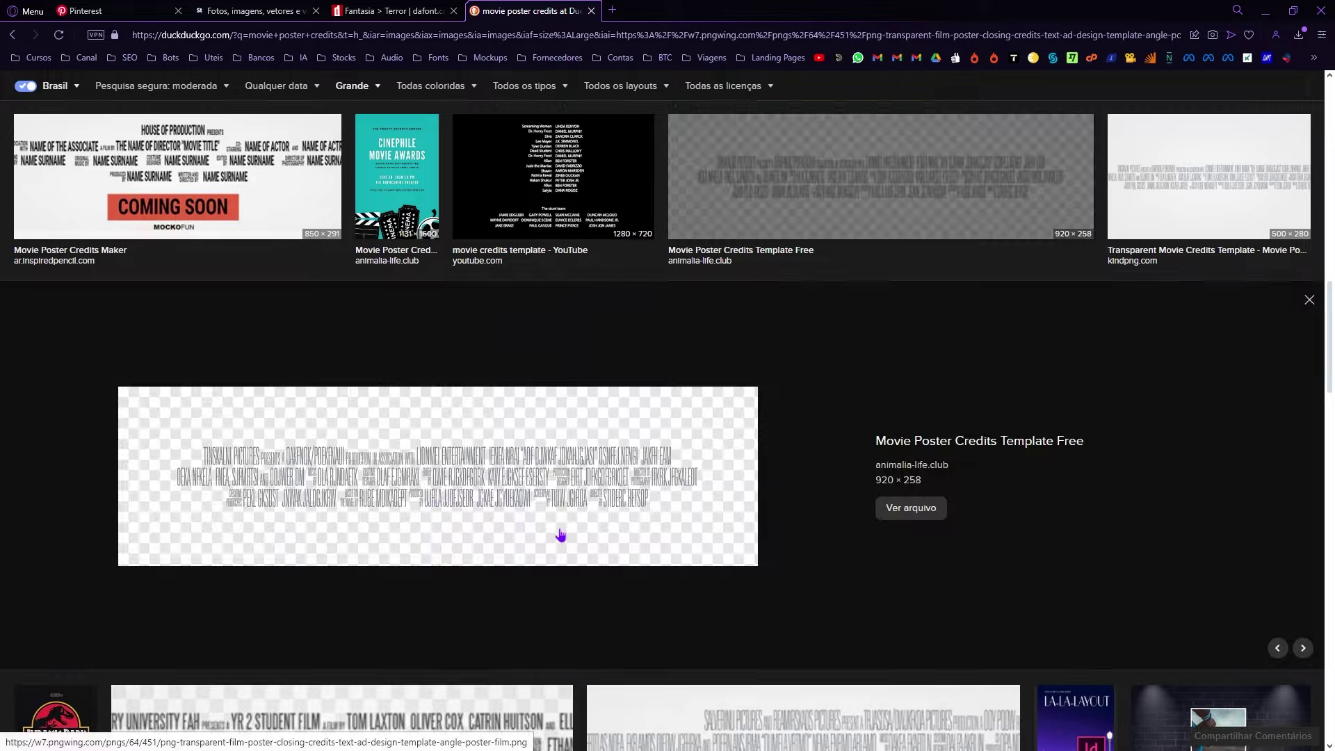
right_click(429, 495)
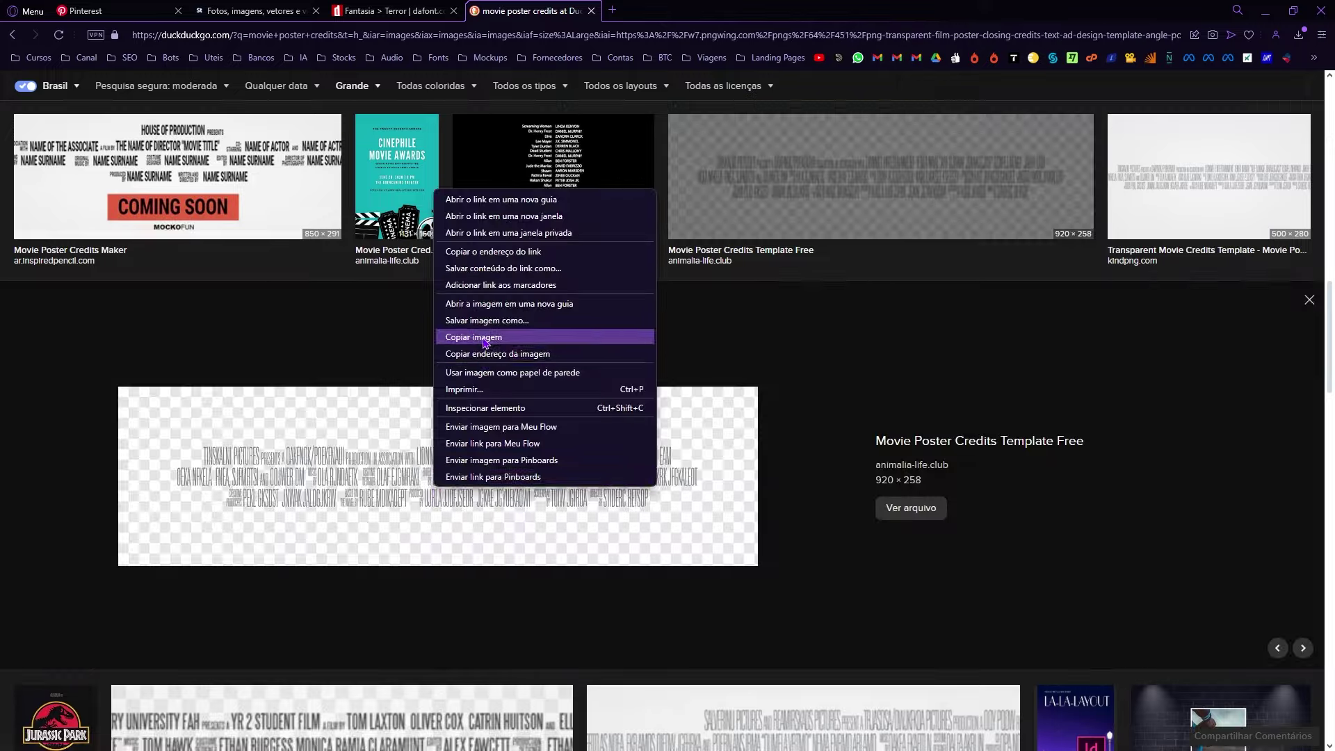
click(477, 336)
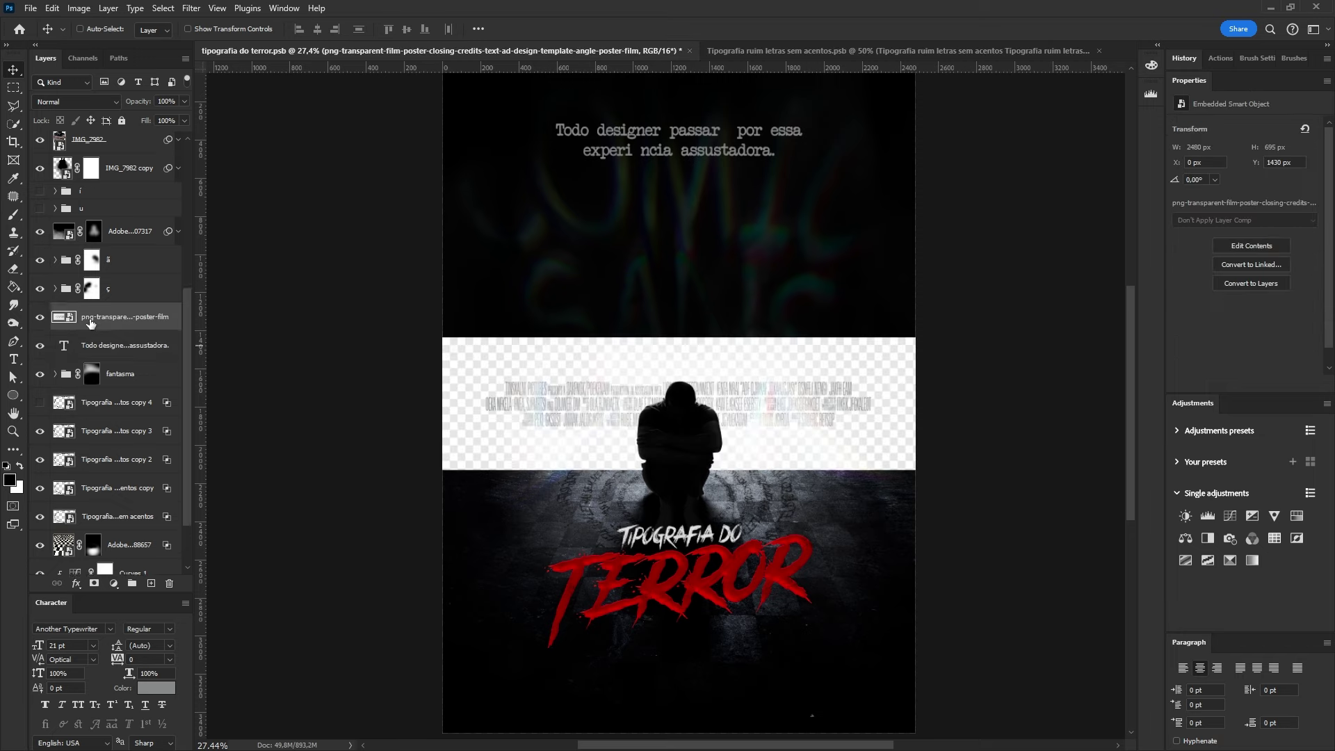
click(92, 226)
- Lighten the credits smart object with Levels, then select and transform the title group
double_click(60, 249)
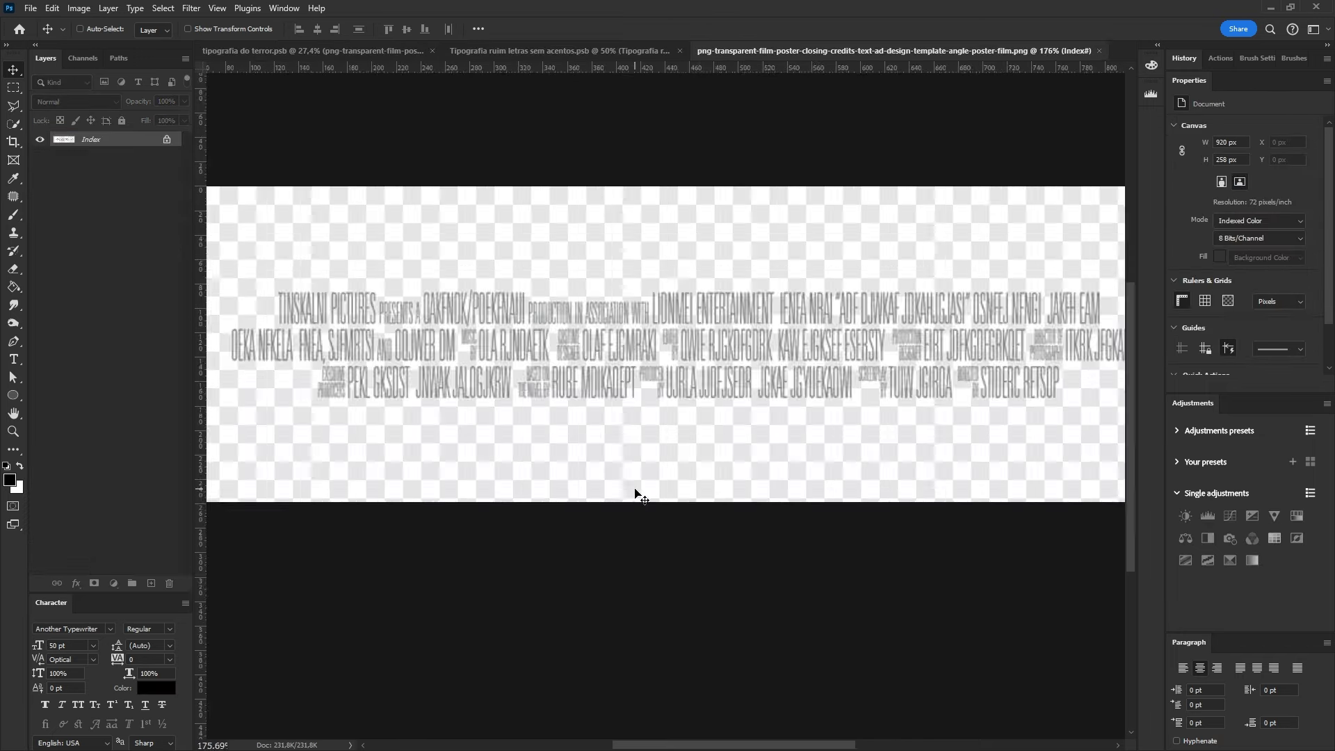
key(ctrl+l)
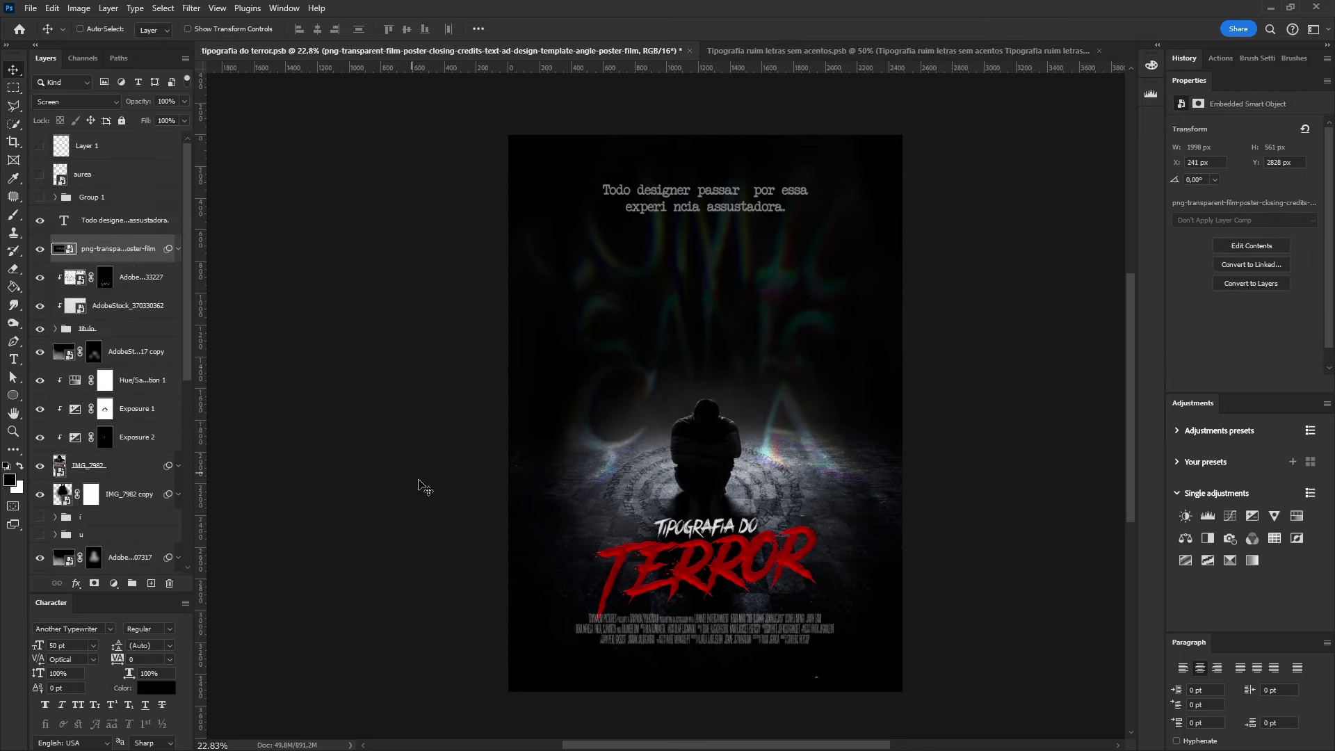
click(104, 299)
key(ctrl+t)
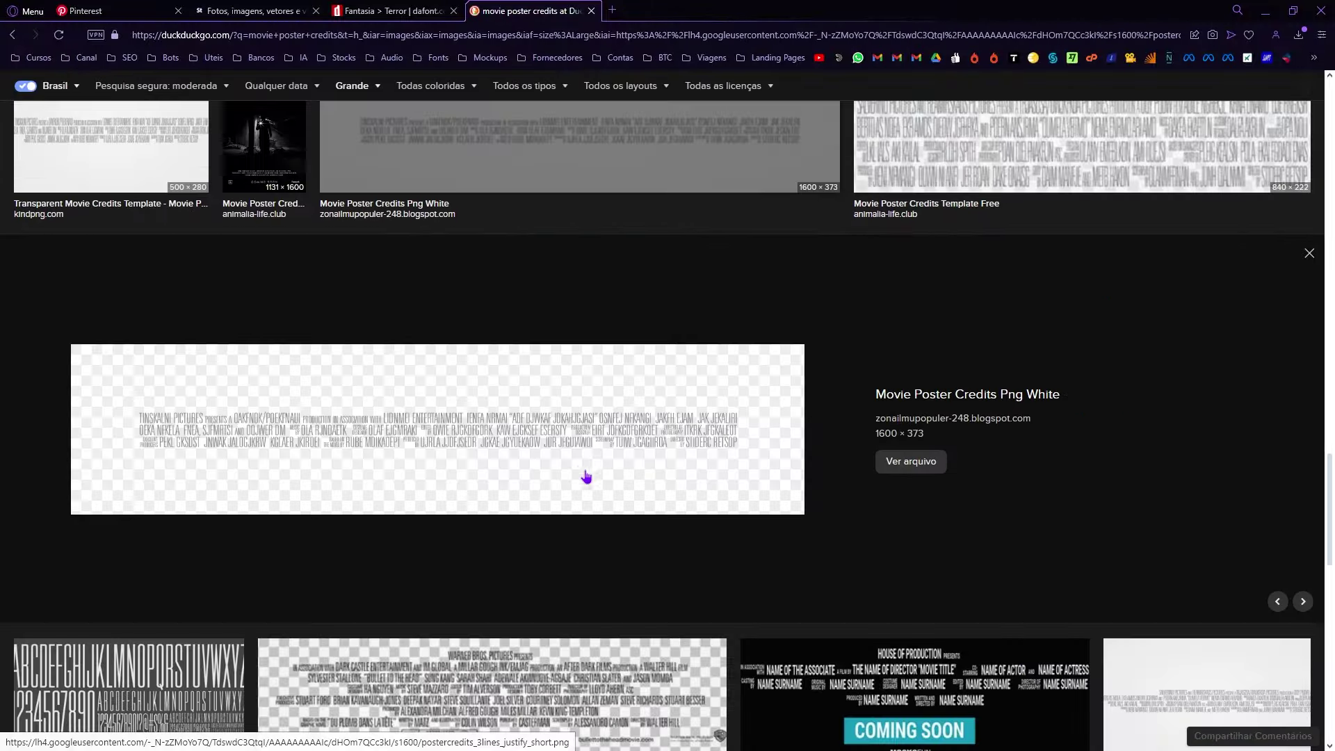
click(586, 476)
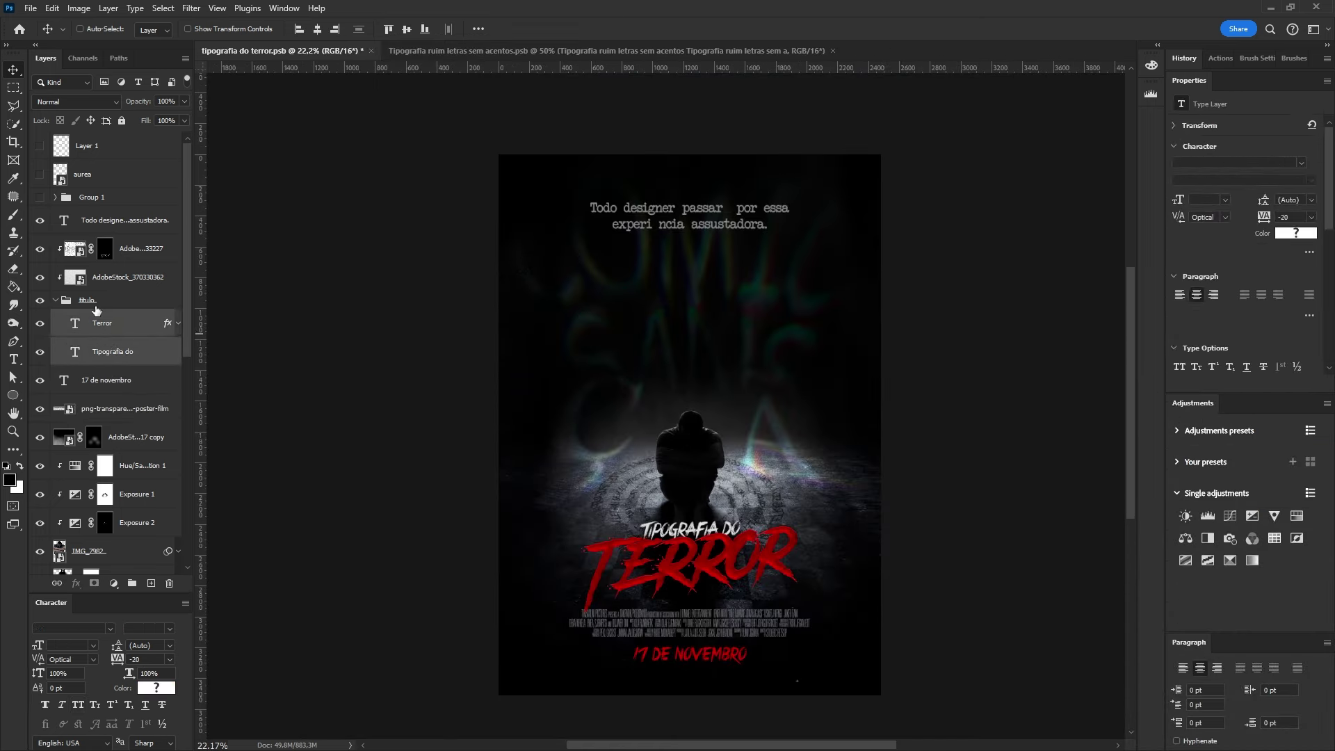
- Enlarge the title group with Free Transform
key(ctrl+t)
drag(781, 277, 799, 299)
key(Return)
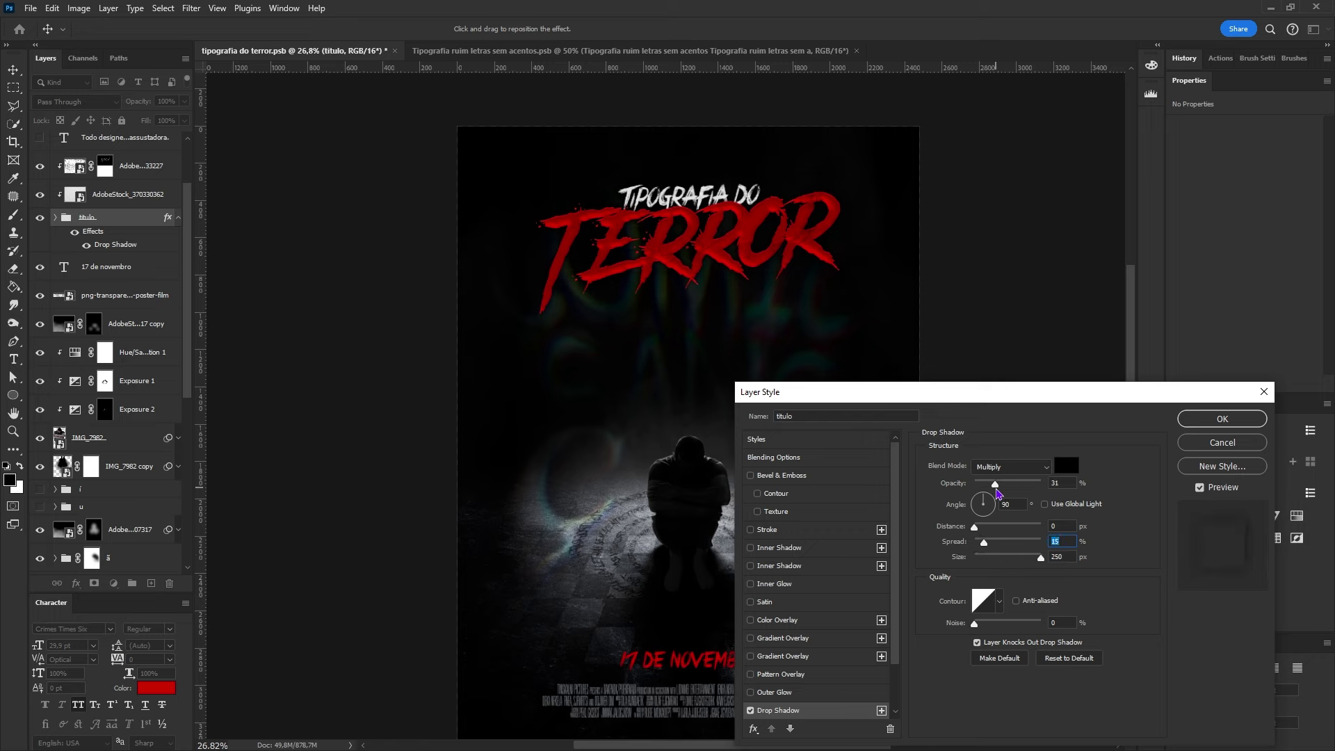
- Cool the poster with Camera Raw Filter Temperature at -16
click(191, 8)
click(230, 137)
drag(1181, 282, 1170, 282)
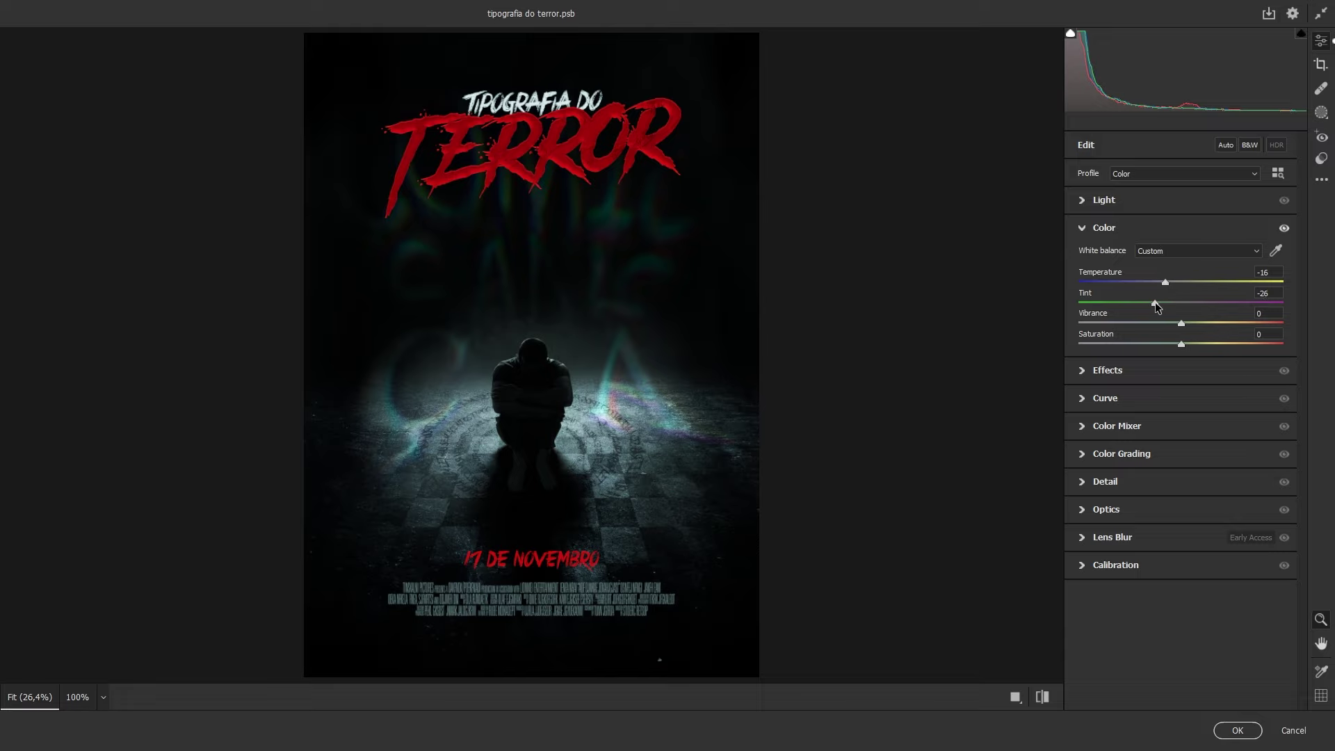
- Raise Clarity to +29 and add film grain in Camera Raw
click(1108, 370)
drag(1203, 306, 1204, 313)
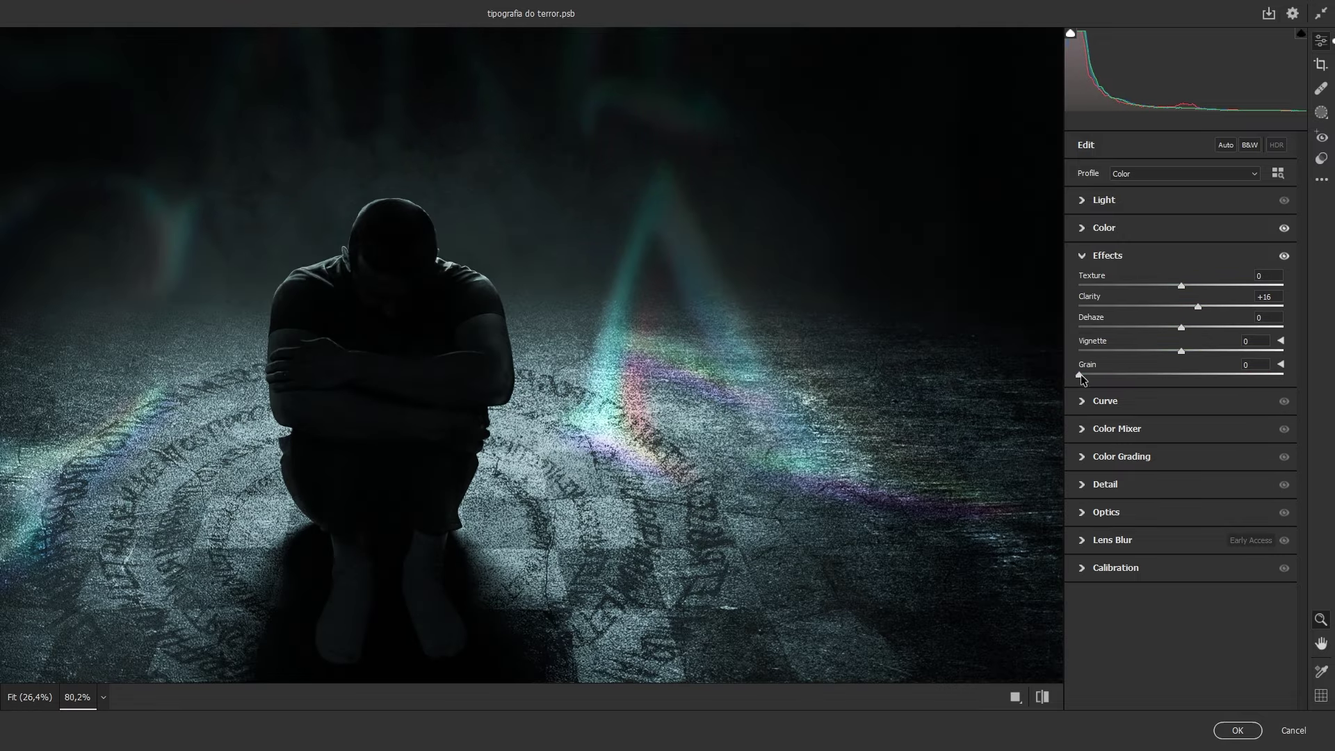
drag(1080, 374, 1151, 402)
click(1105, 484)
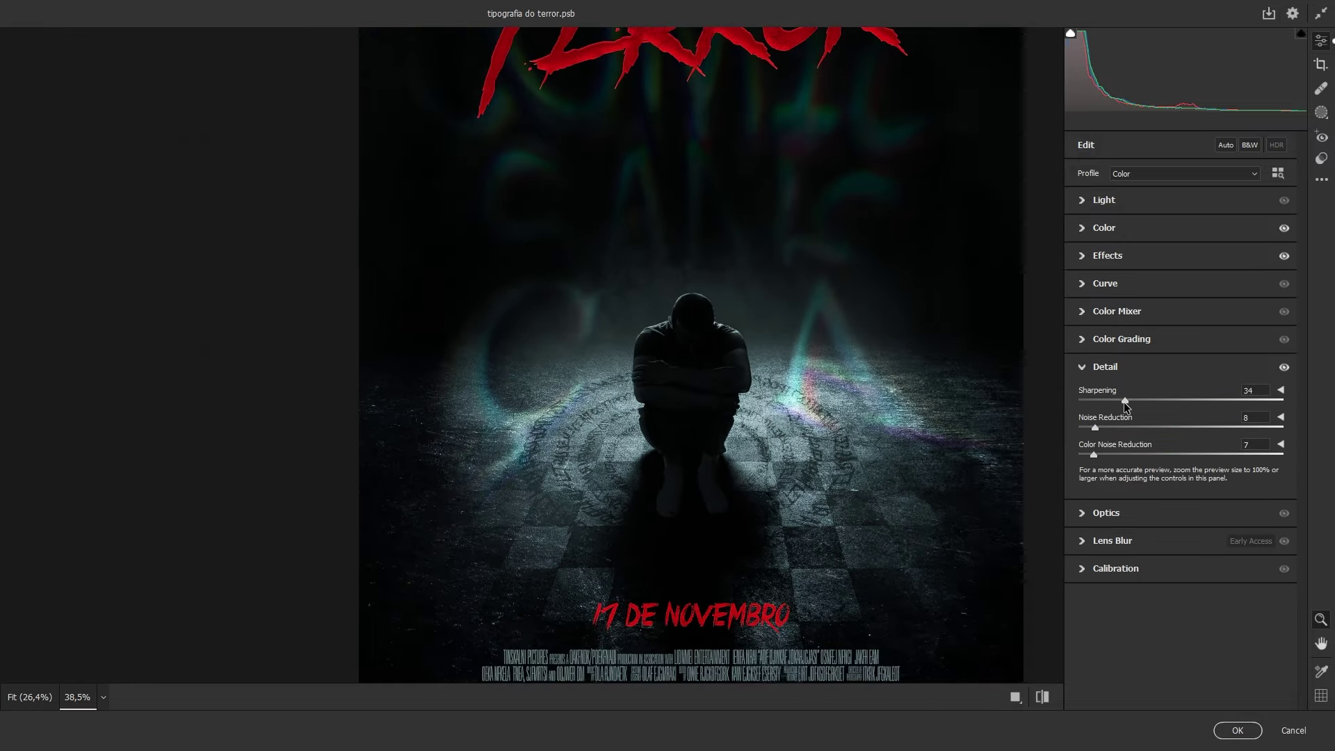
click(1107, 255)
- Boost Vibrance to +54, add a -29 vignette, and apply the Camera Raw grading
click(1104, 227)
drag(1181, 322, 1250, 323)
click(1108, 370)
drag(1180, 351, 1169, 352)
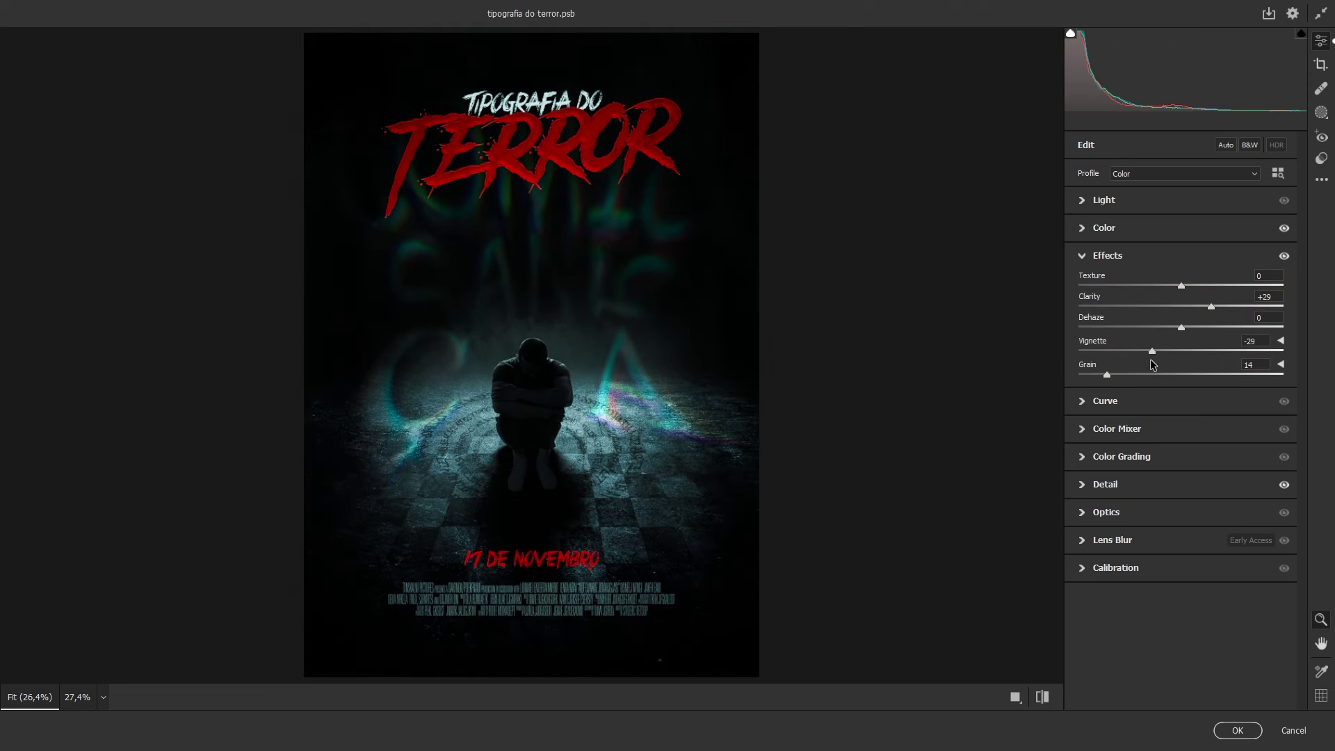
click(1281, 229)
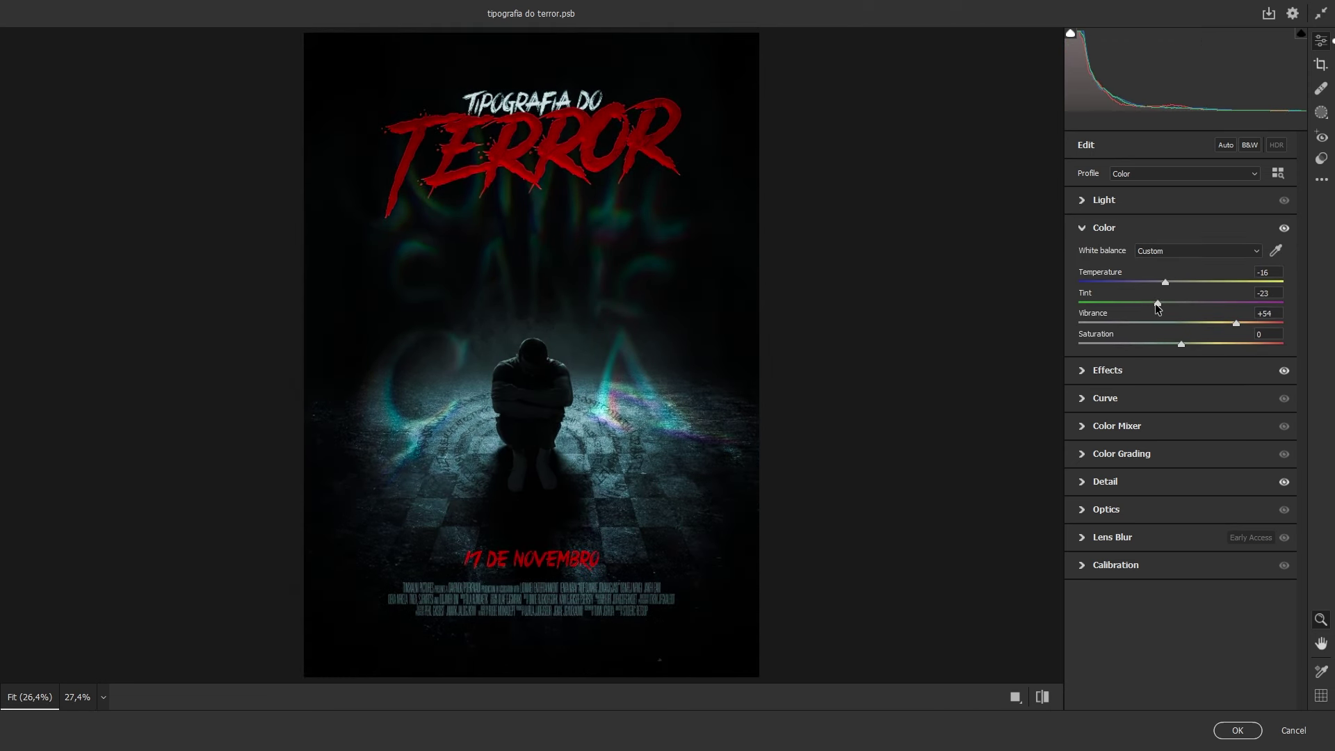
click(1182, 200)
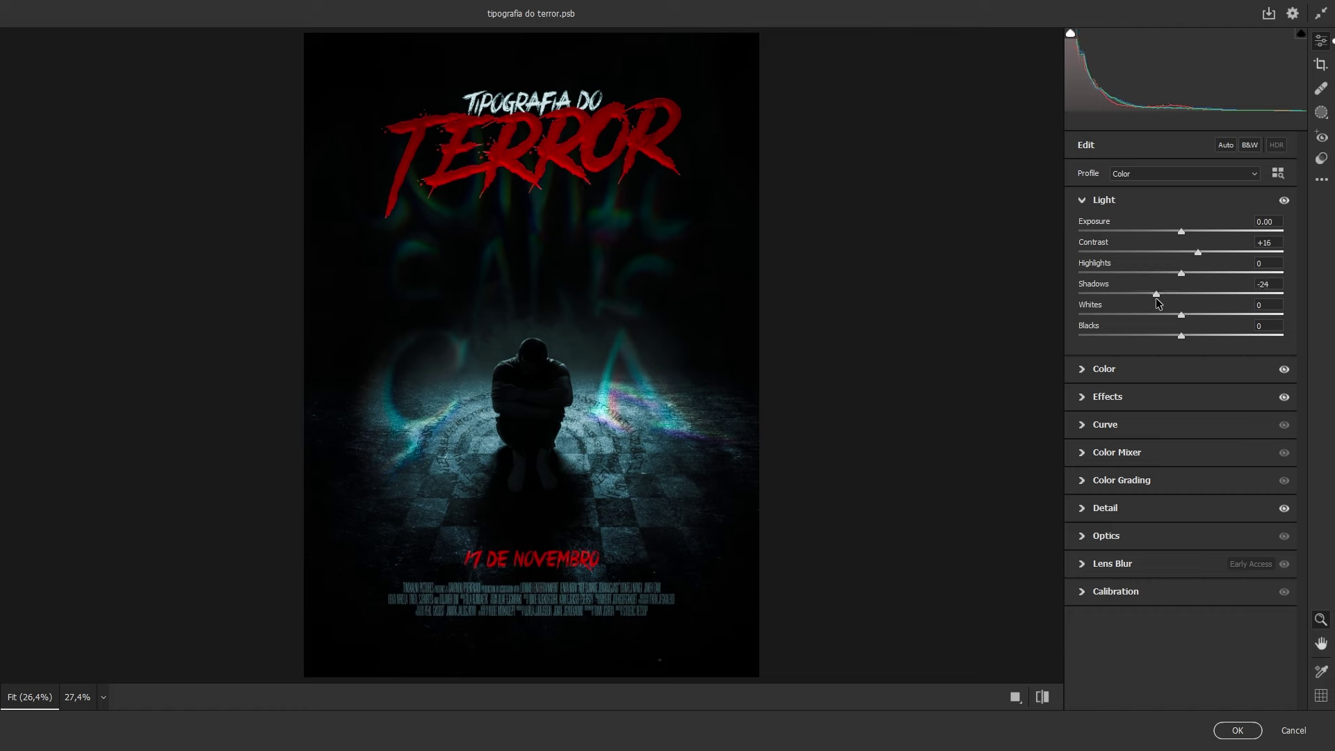
click(1228, 732)
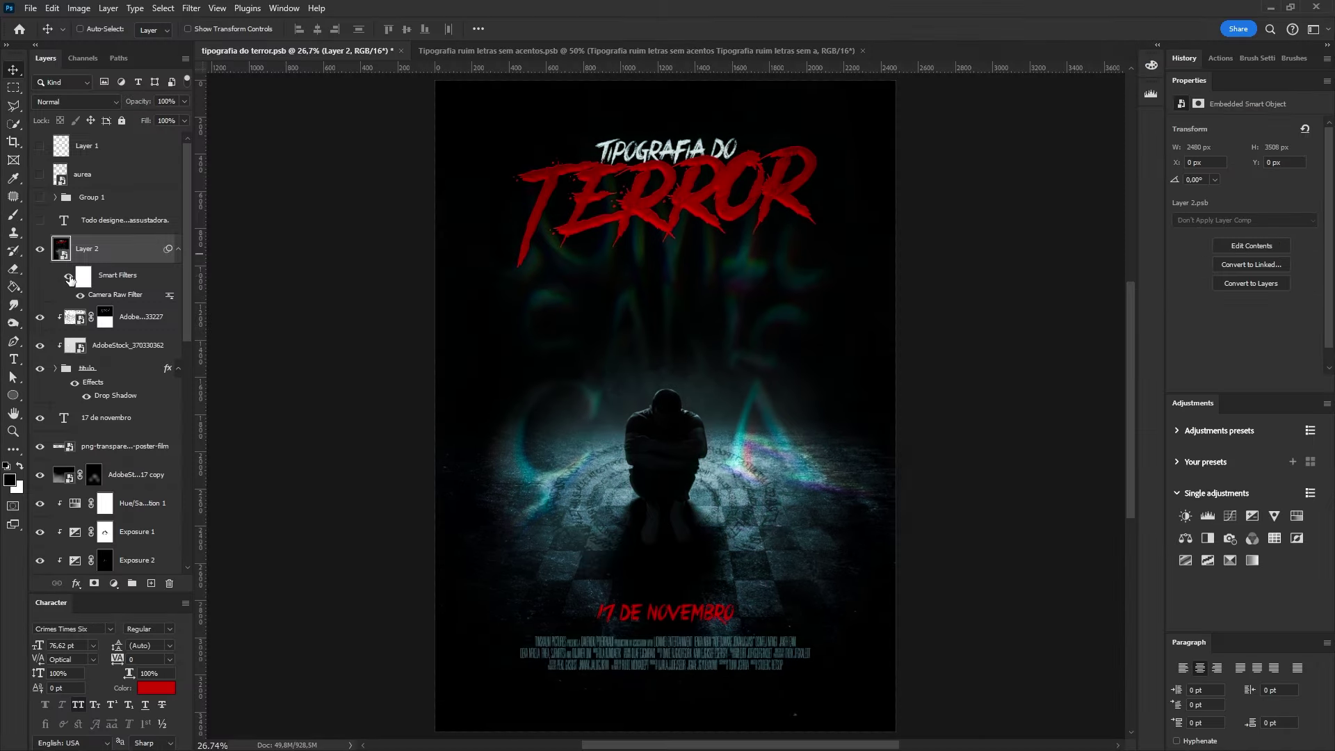